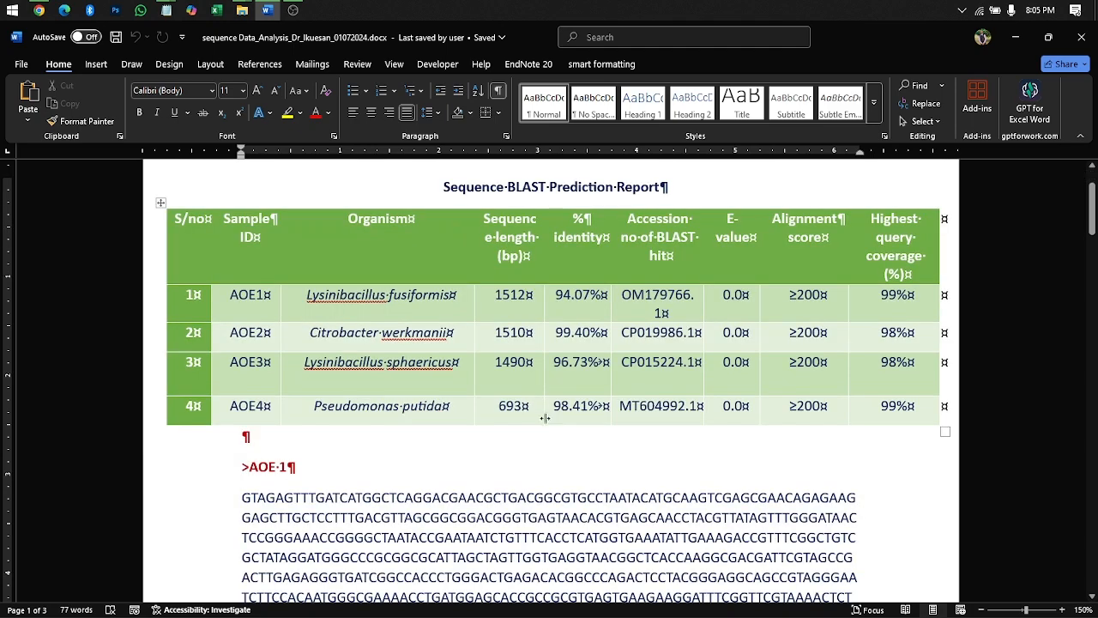
# - Copy the complete AOE 2 nucleotide sequence from the sequence report document
pyautogui.scroll(-4, 591, 386)
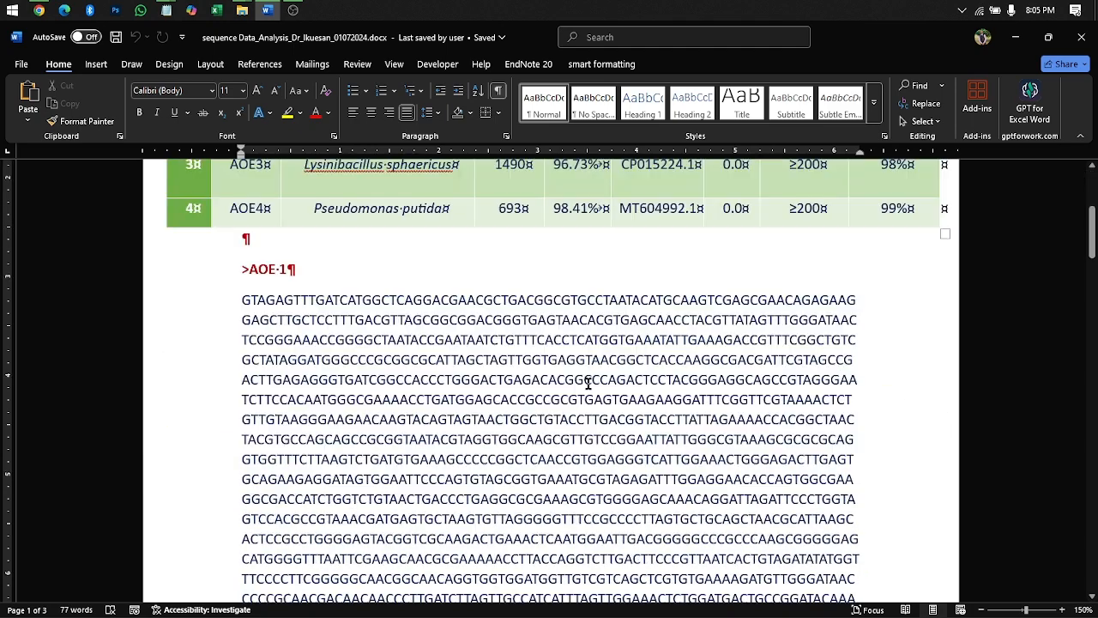
pyautogui.scroll(-15, 798, 381)
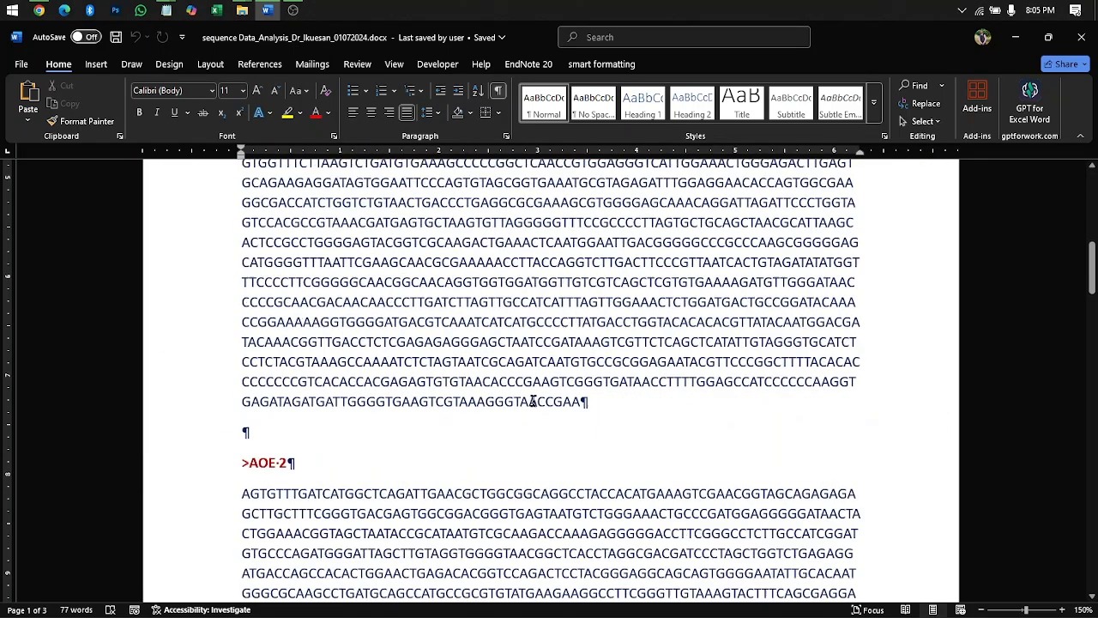
pyautogui.scroll(3, 264, 264)
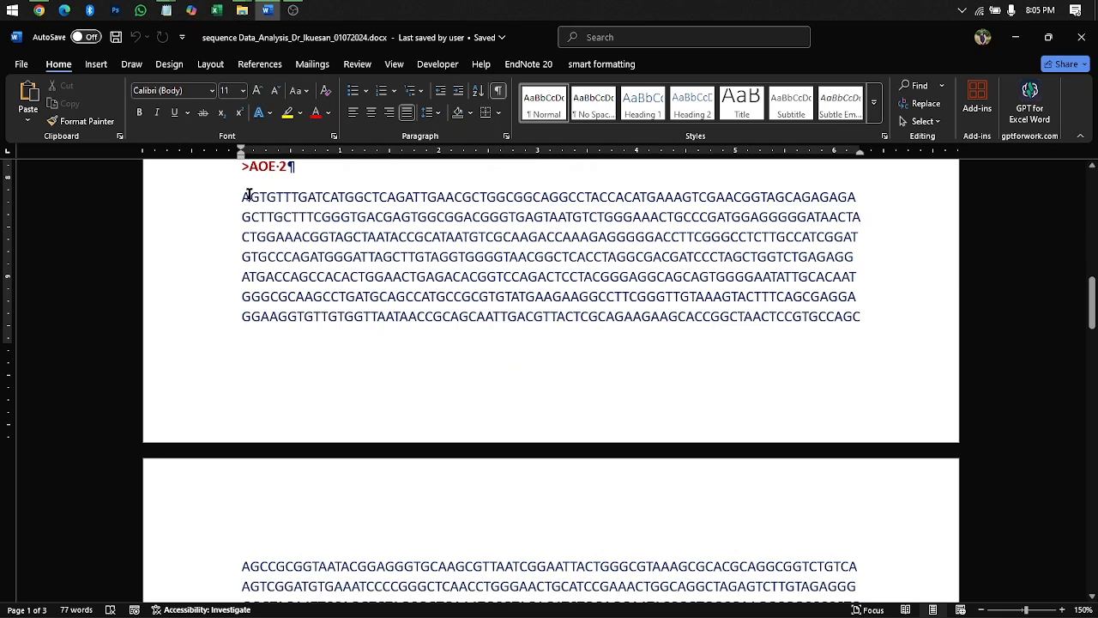
pyautogui.moveTo(246, 221); pyautogui.dragTo(616, 232)
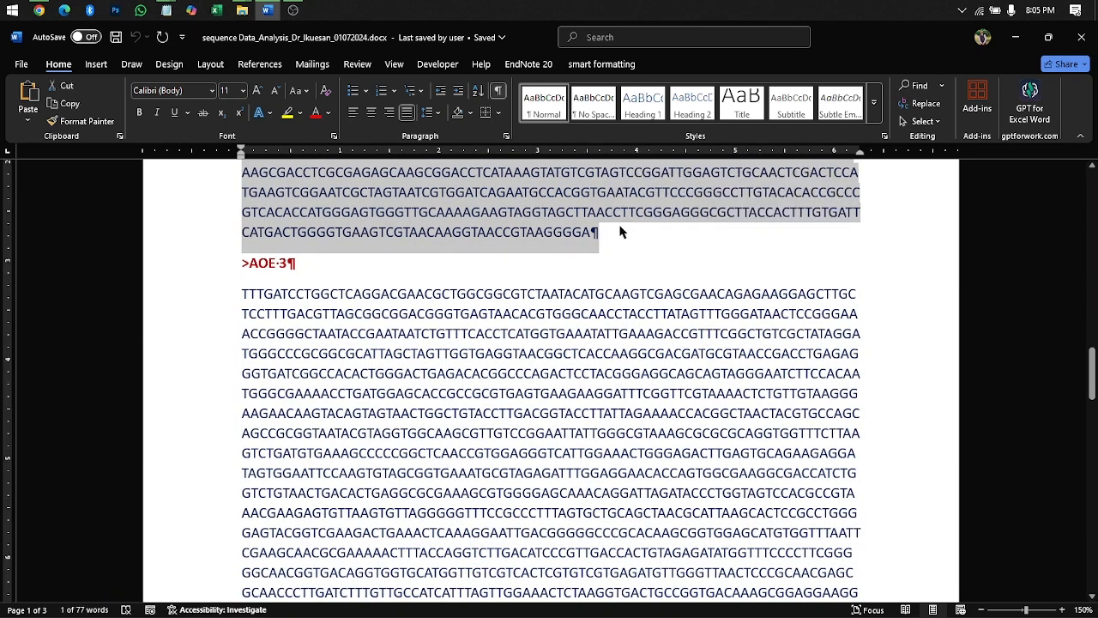
# - Switch to Chrome, search Google for "blasting ncbi" and open the BLAST: Basic Local Alignment Search Tool result
pyautogui.hotkey('alt', 'Tab')
pyautogui.hotkey('alt', 'Tab')
pyautogui.hotkey('alt', 'Tab')
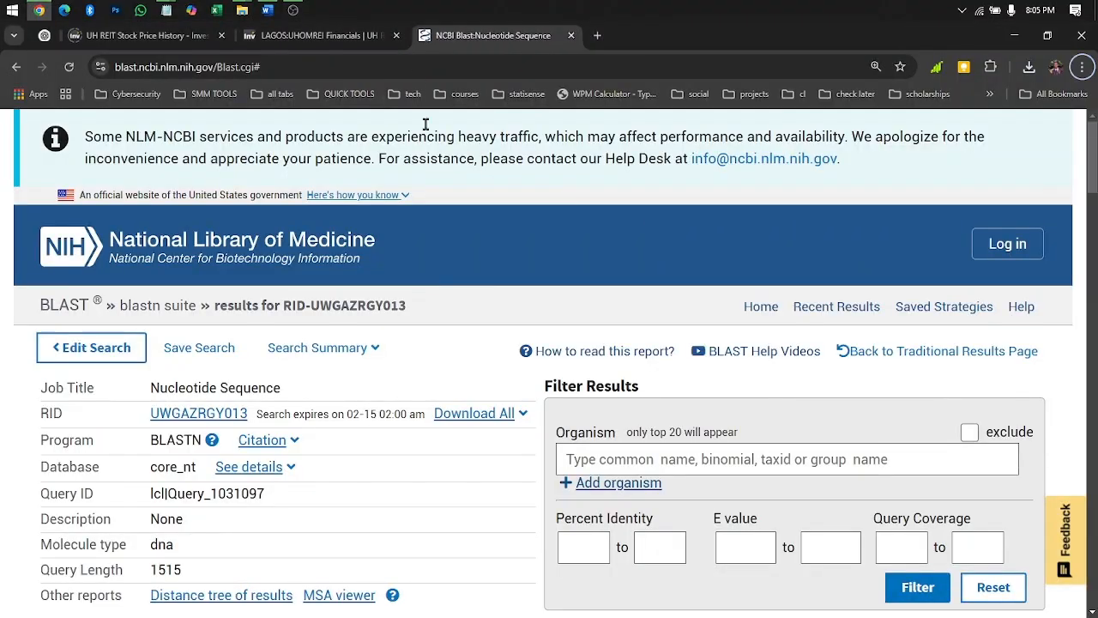
pyautogui.click(420, 62)
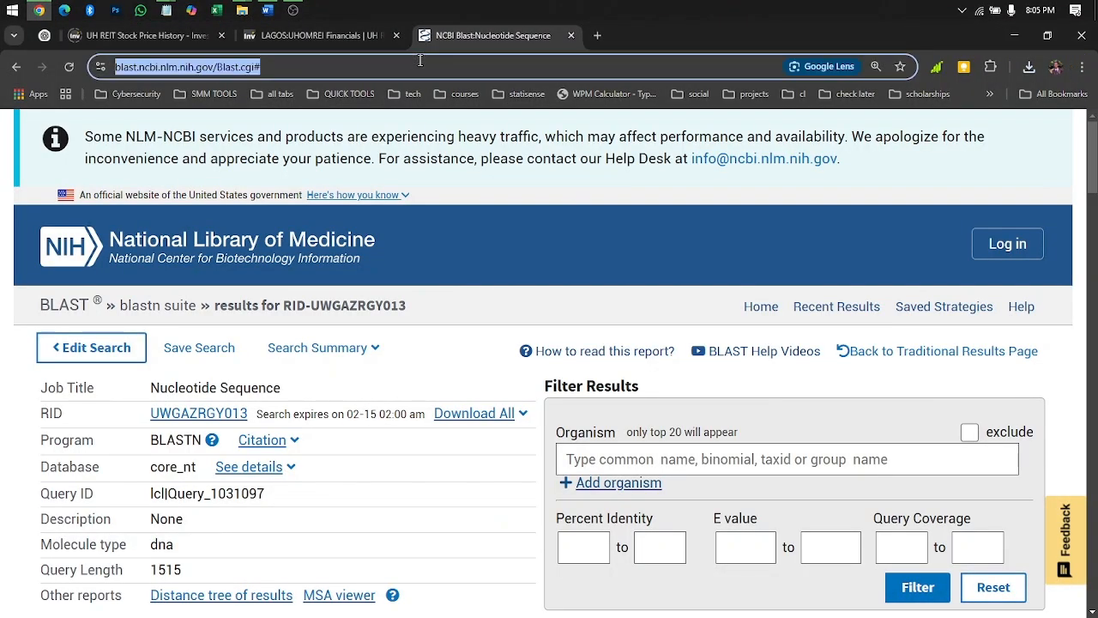
pyautogui.write('b')
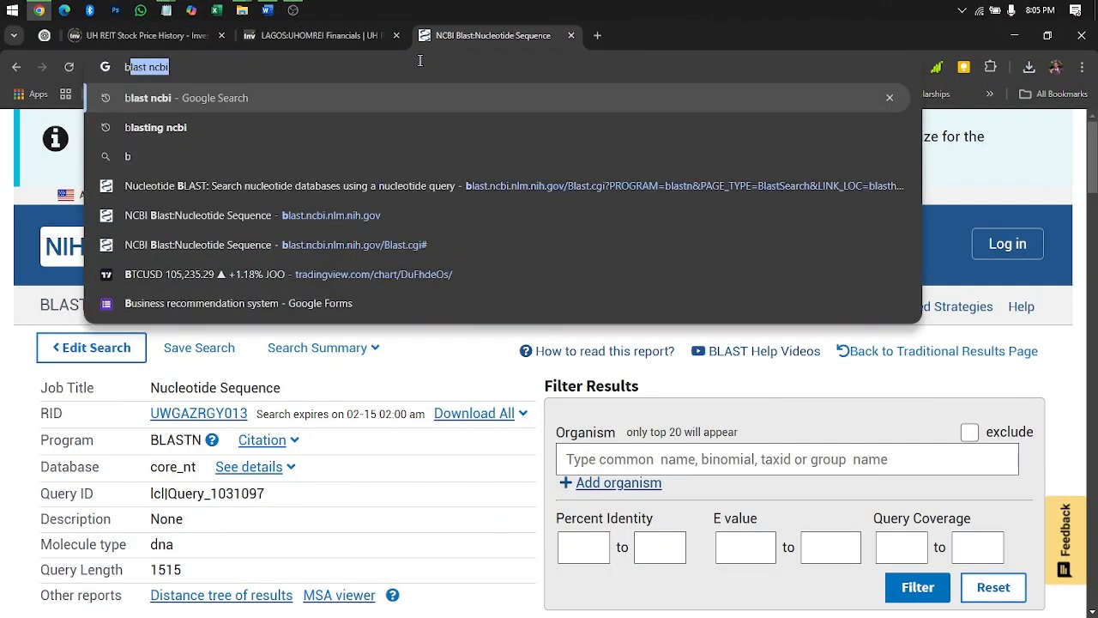
pyautogui.press('Tab')
pyautogui.press('Return')
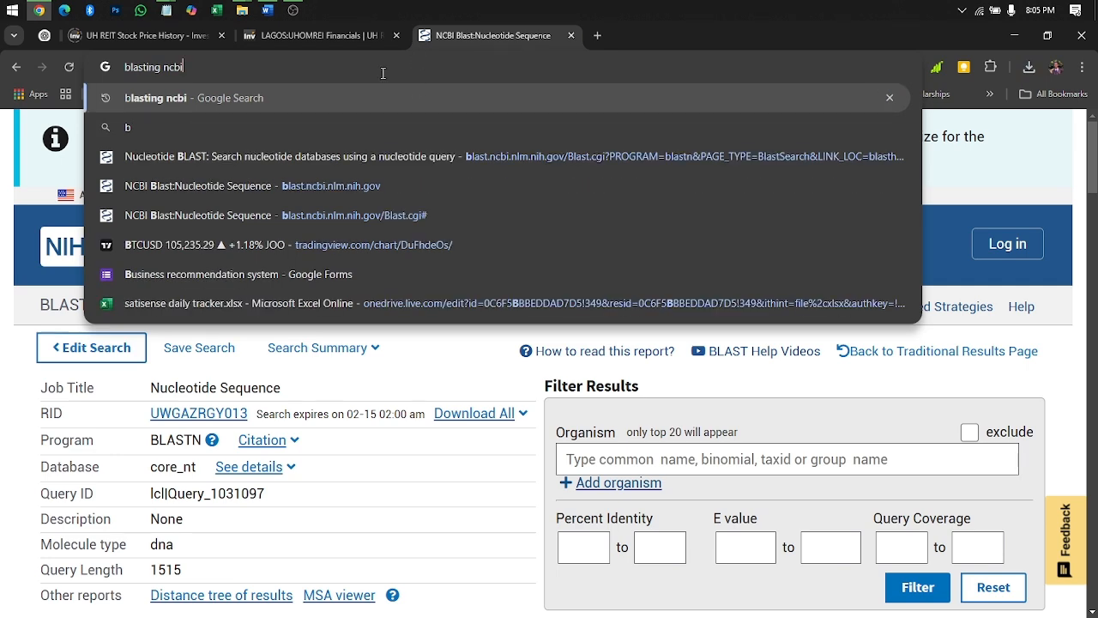
pyautogui.press('Return')
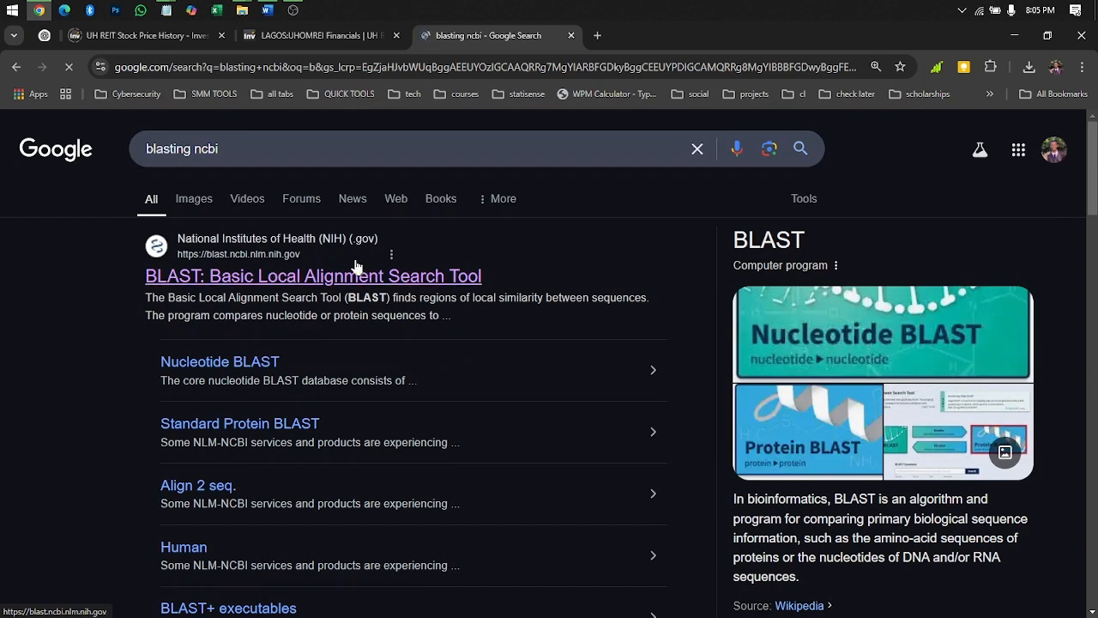
pyautogui.click(314, 277)
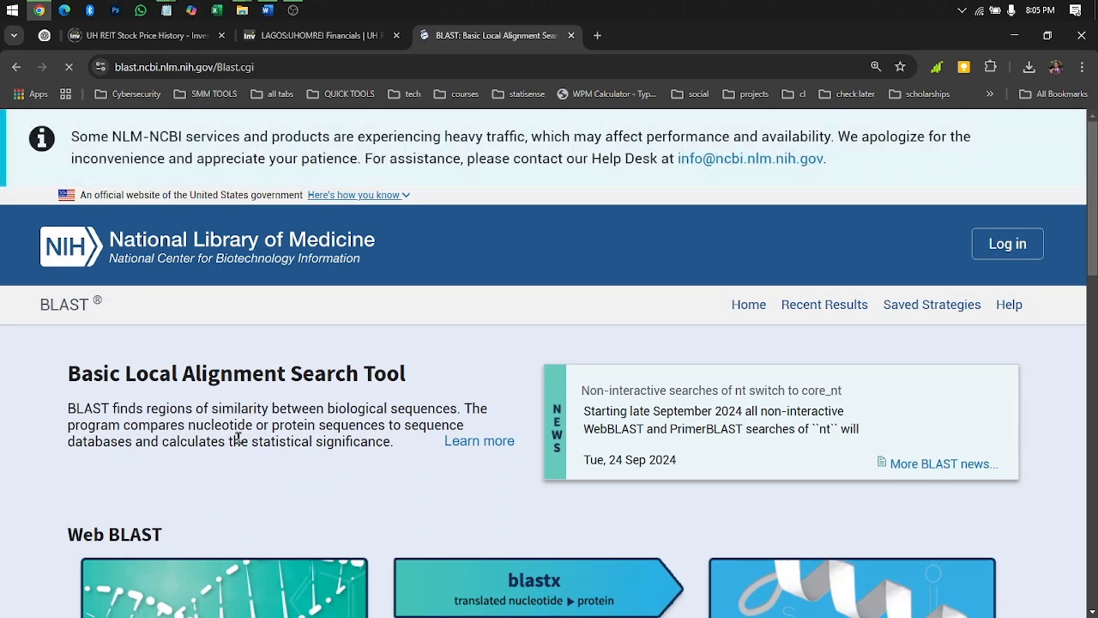
# - Open Nucleotide BLAST and paste the copied AOE 2 sequence as the query sequence
pyautogui.scroll(-3, 233, 410)
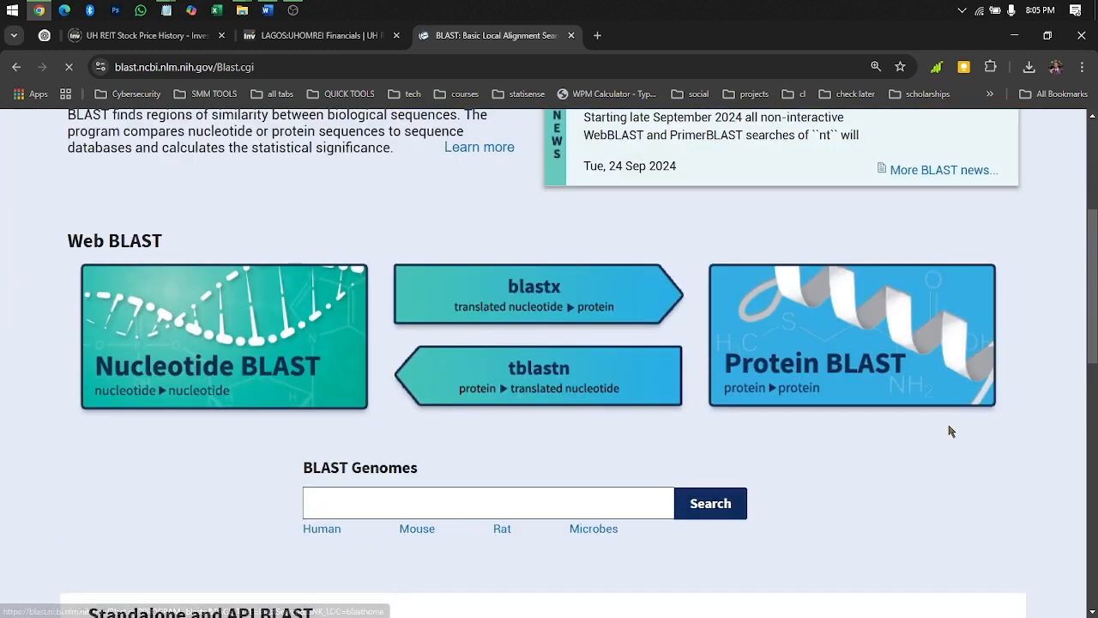
pyautogui.click(177, 364)
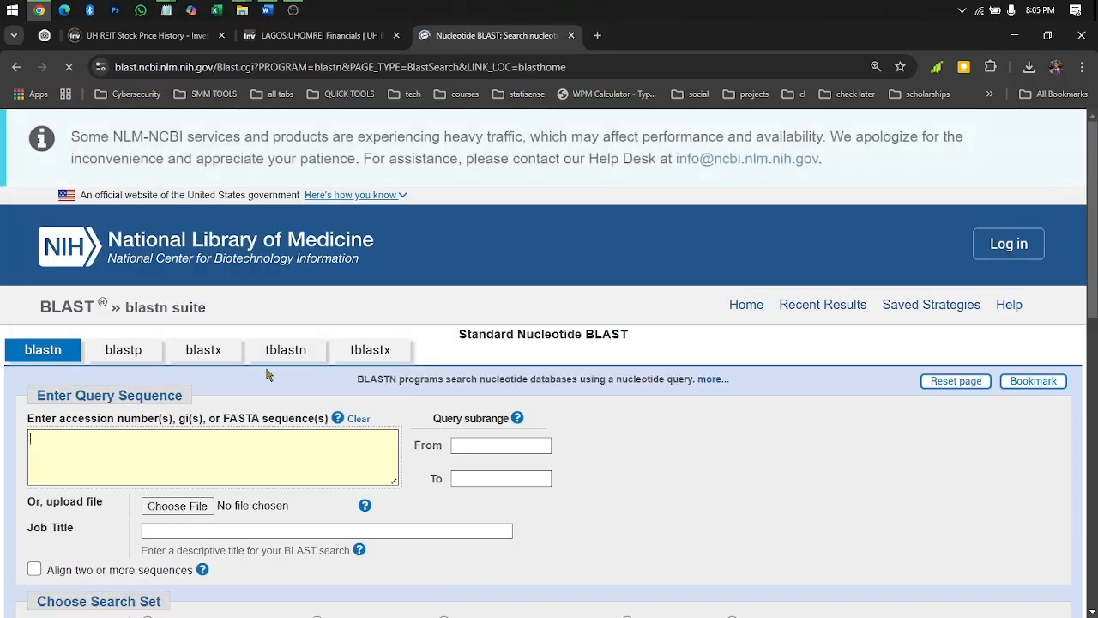
pyautogui.hotkey('ctrl', 'v')
# - Examine the pasted query sequence from its start, along with the query subrange and other query options
pyautogui.scroll(-4, 258, 386)
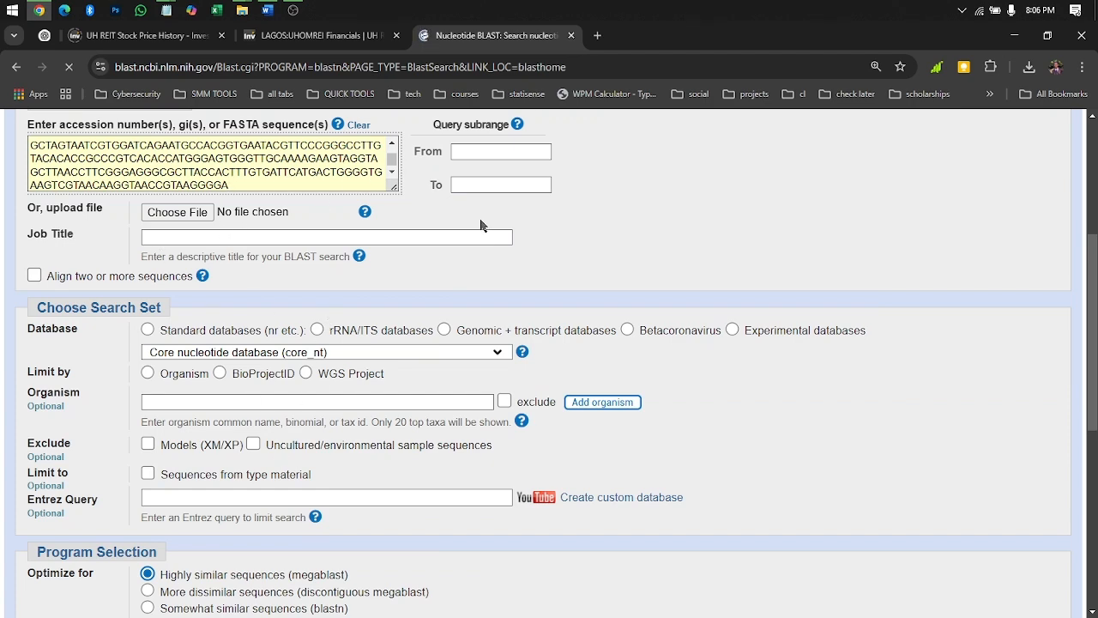
pyautogui.scroll(2, 481, 225)
pyautogui.scroll(3, 205, 329)
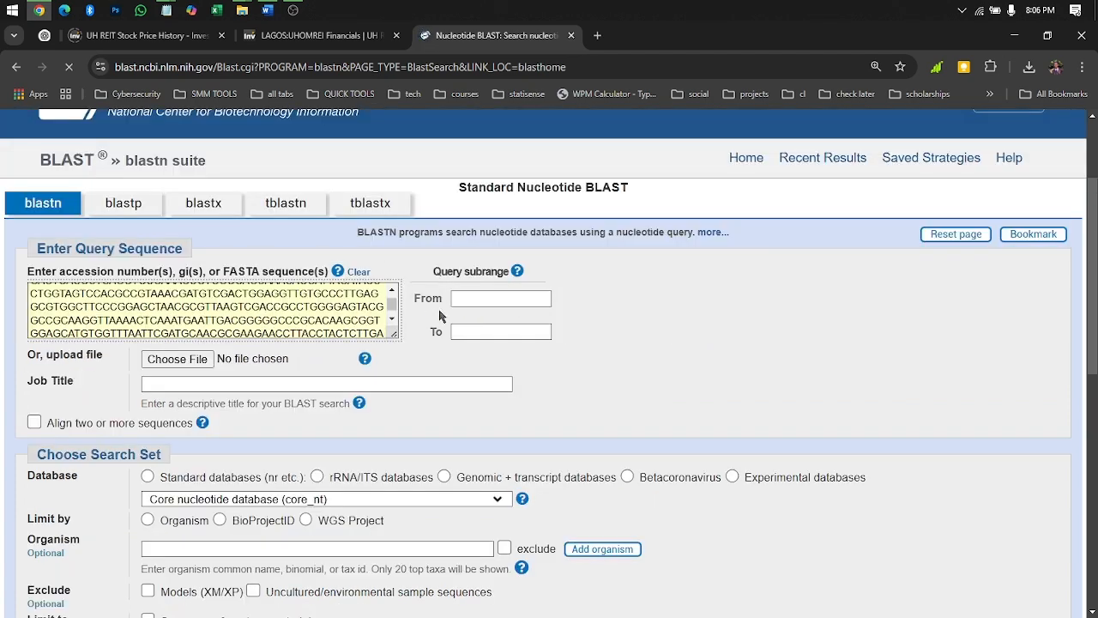
pyautogui.scroll(3, 230, 308)
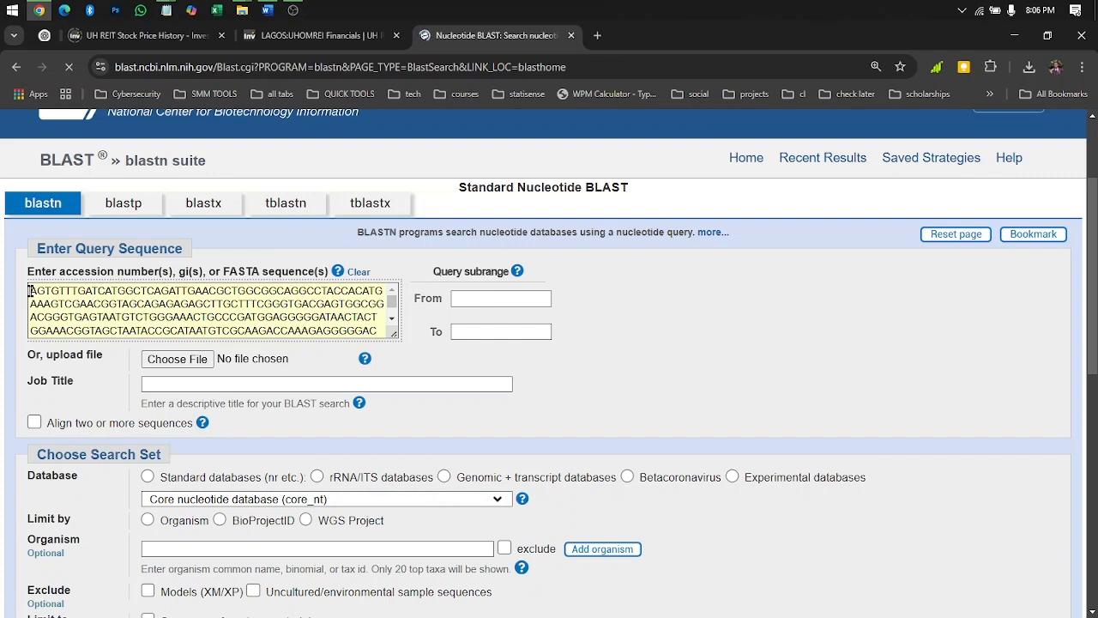
pyautogui.moveTo(27, 290); pyautogui.dragTo(380, 291)
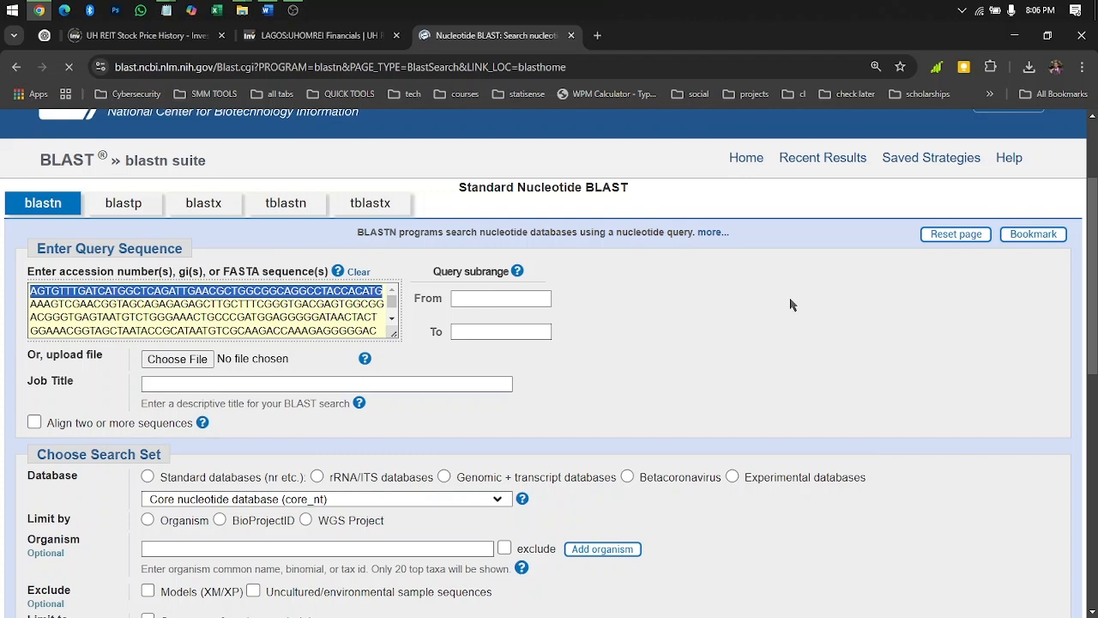
pyautogui.click(478, 300)
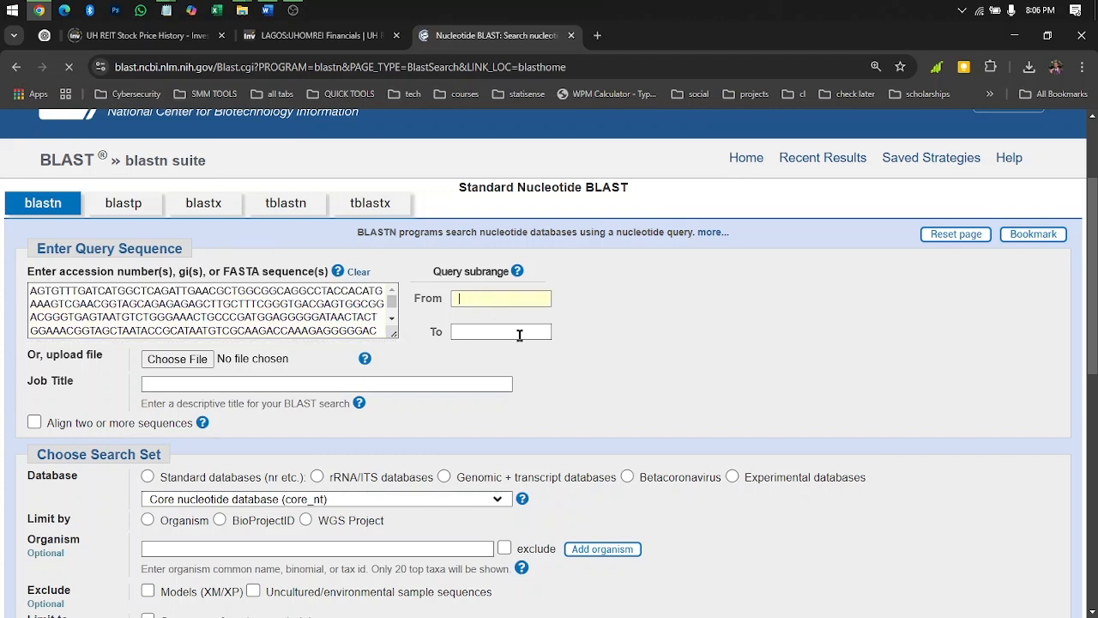
pyautogui.scroll(-2, 215, 310)
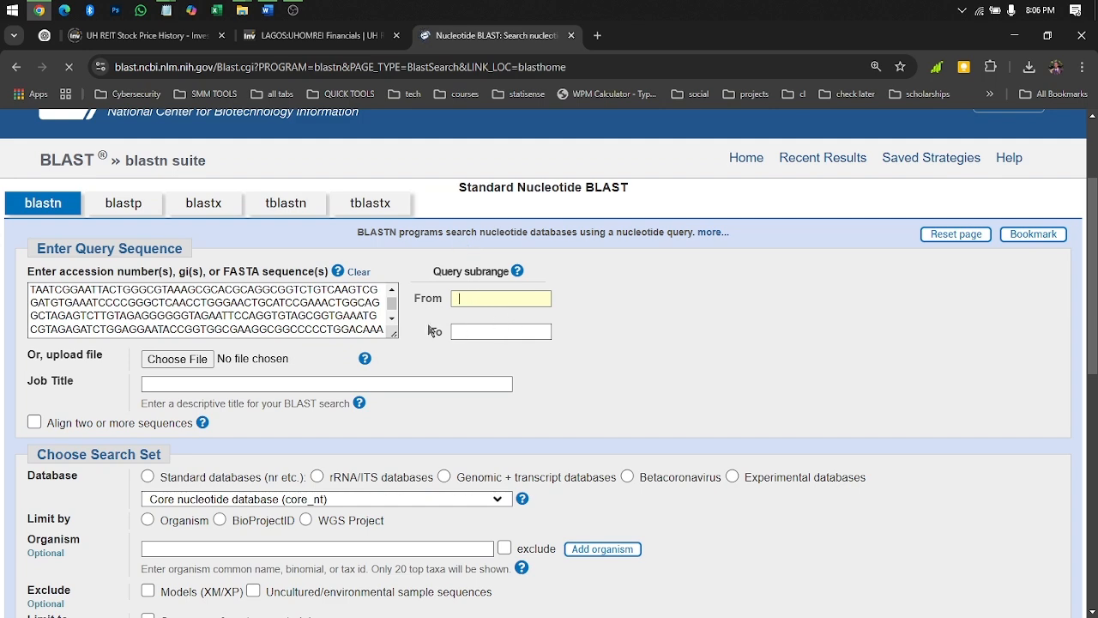
pyautogui.scroll(-2, 362, 303)
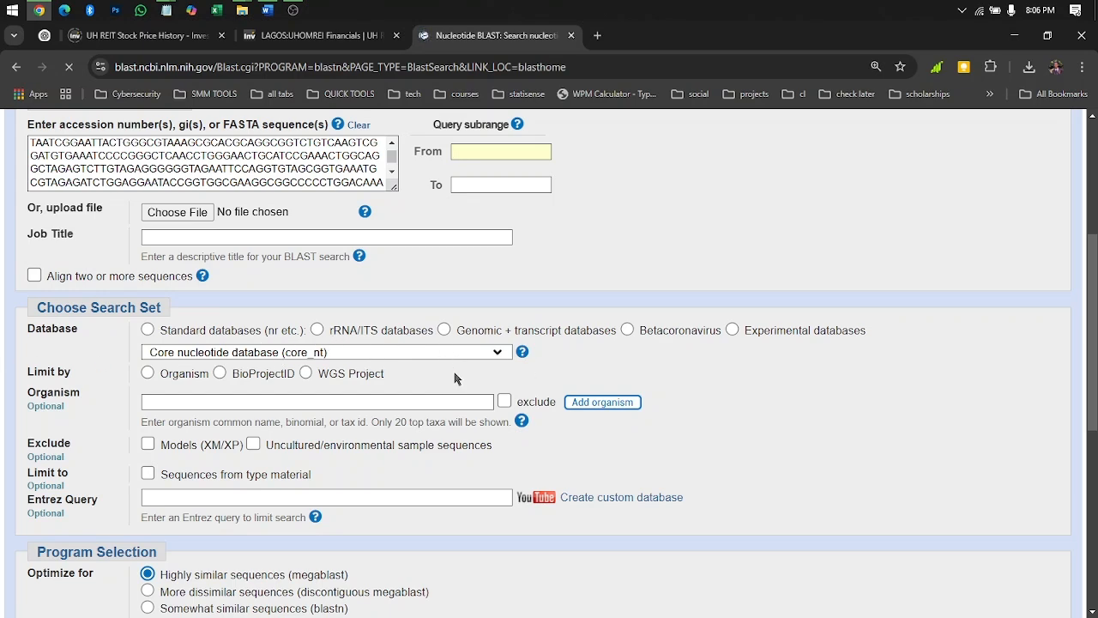
# - Look through the available databases and choose Standard databases (nr etc.) for the search set
pyautogui.click(498, 360)
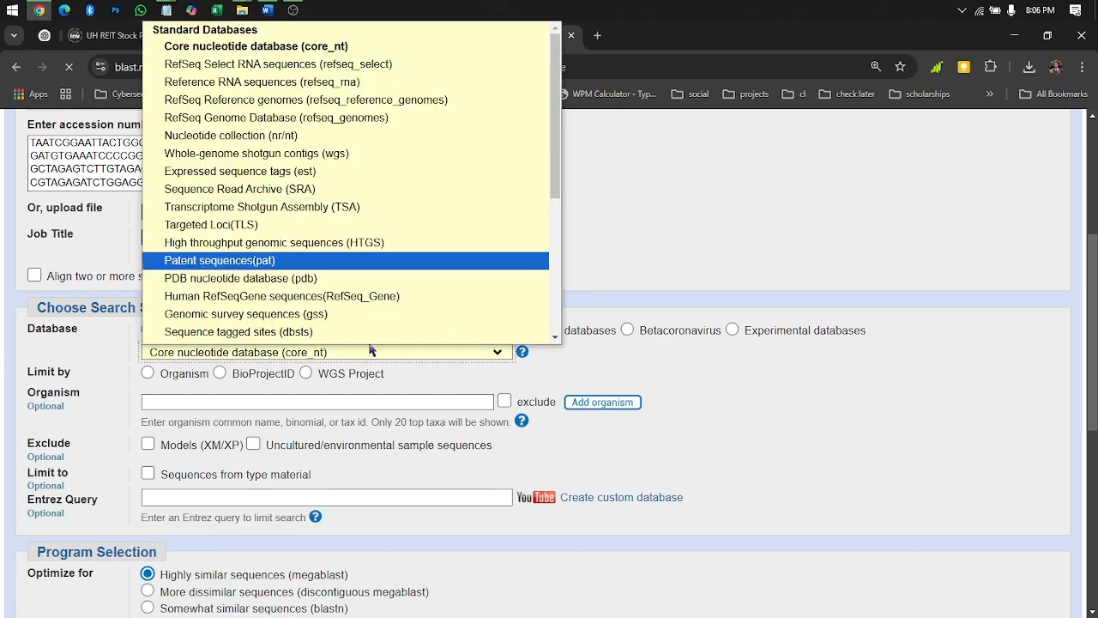
pyautogui.click(857, 421)
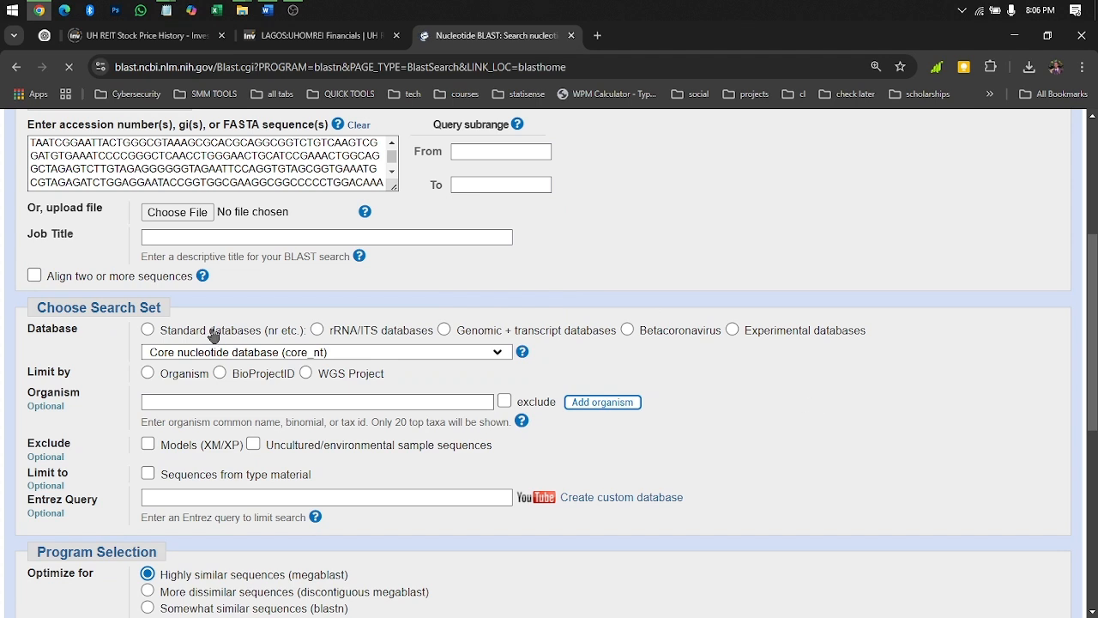
pyautogui.click(148, 331)
pyautogui.scroll(-2, 378, 402)
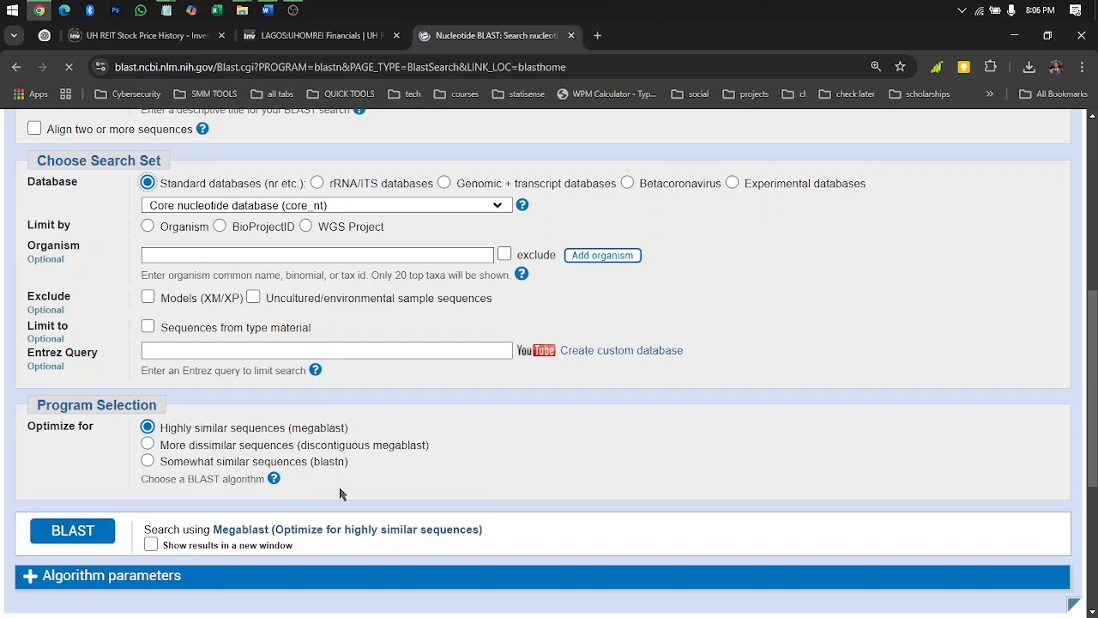
# - Set the results to show in a new window and run the BLAST search with Megablast
pyautogui.click(153, 546)
pyautogui.scroll(4, 354, 313)
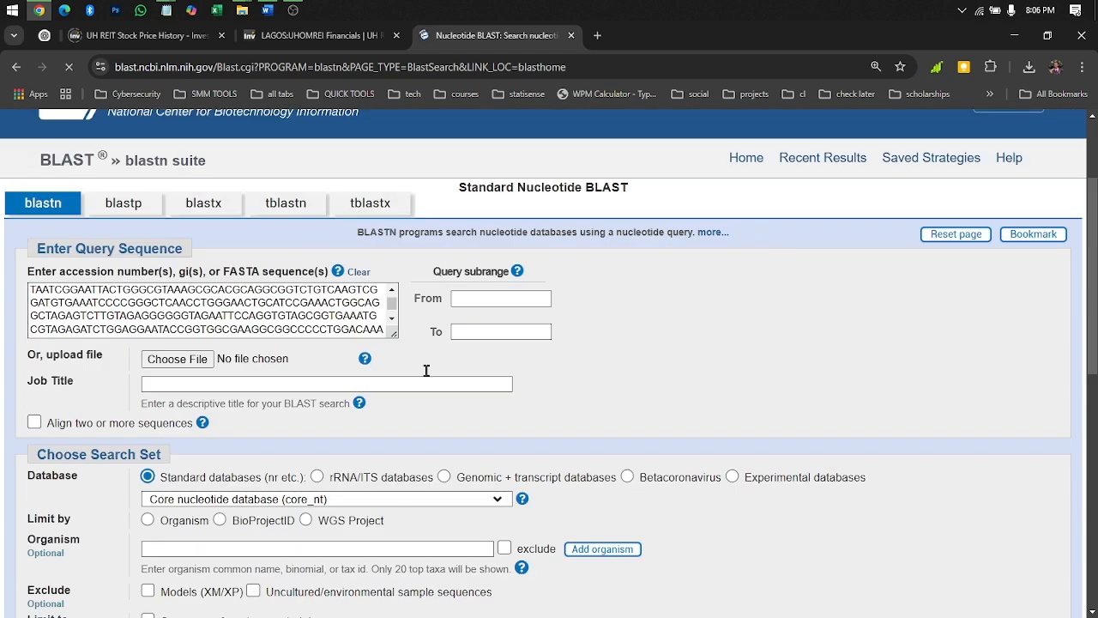
pyautogui.scroll(-3, 326, 382)
pyautogui.scroll(-2, 181, 554)
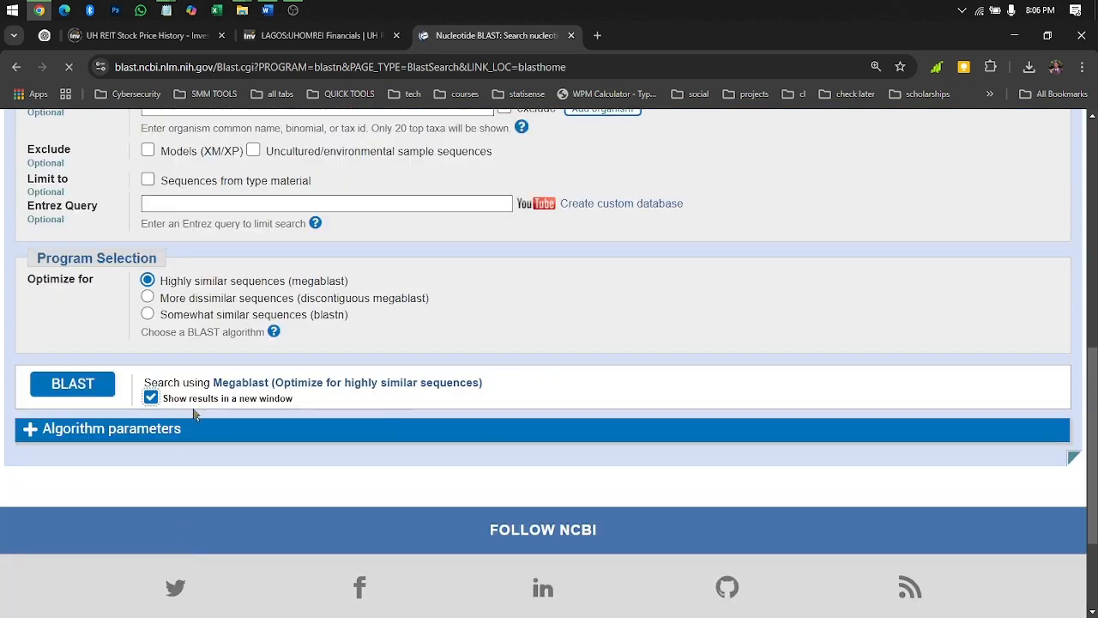
pyautogui.click(92, 390)
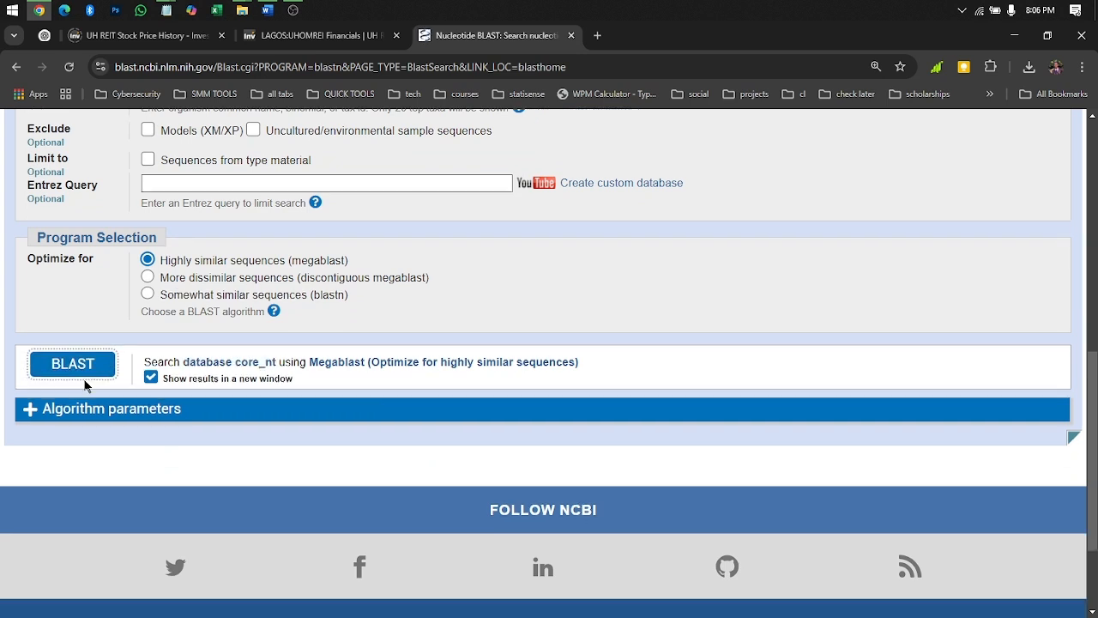
pyautogui.click(82, 380)
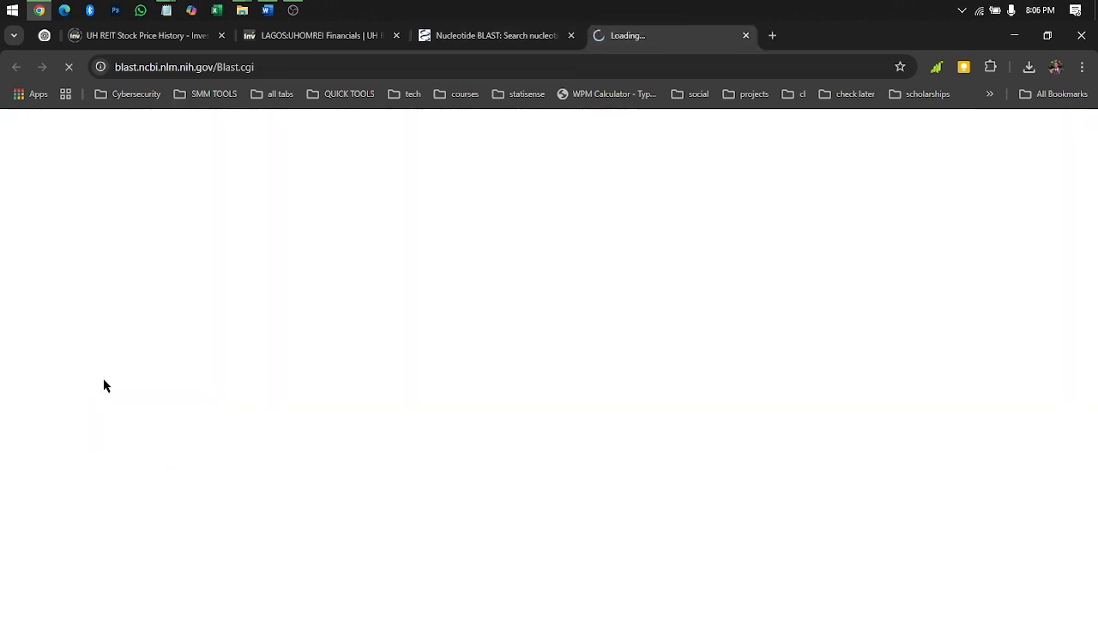
# - Return to the Nucleotide BLAST query form and review its search set and program selection settings
pyautogui.click(497, 35)
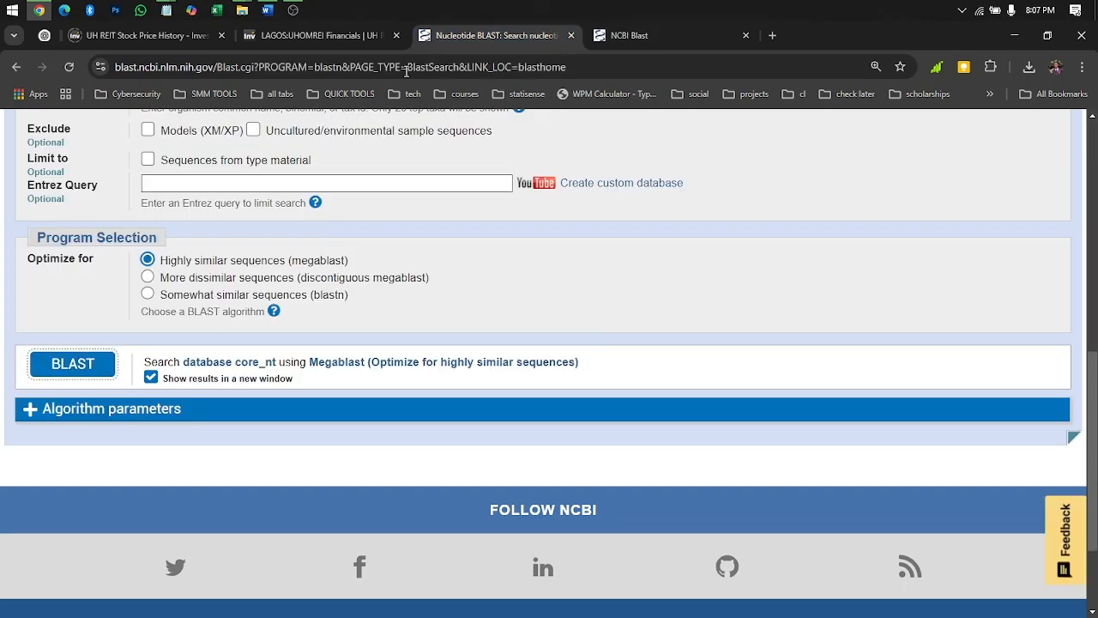
pyautogui.scroll(3, 374, 297)
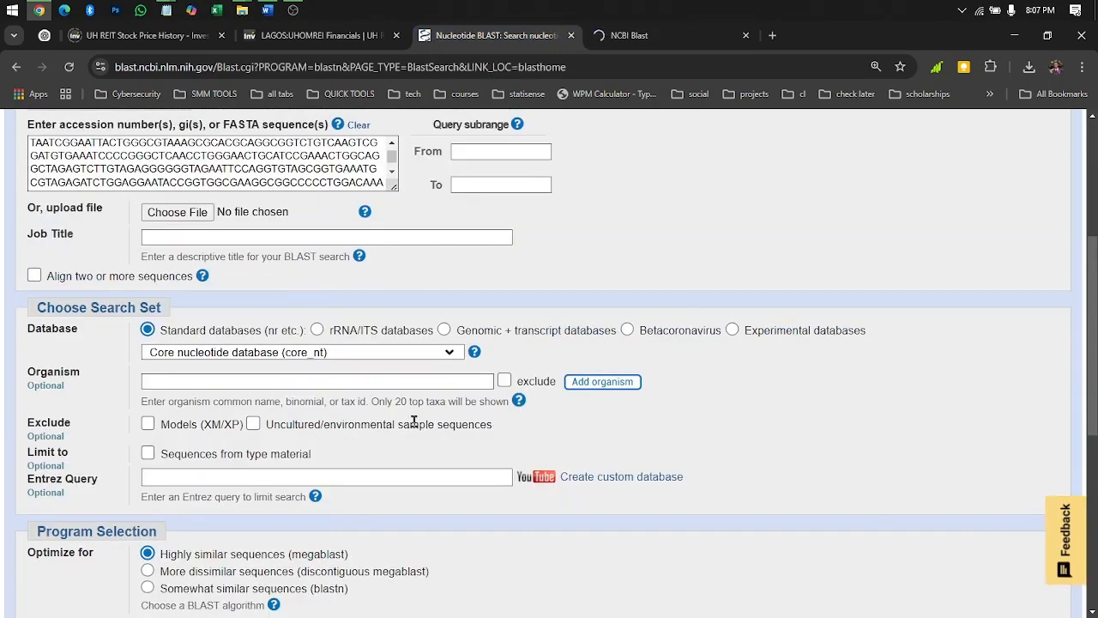
pyautogui.scroll(-2, 414, 421)
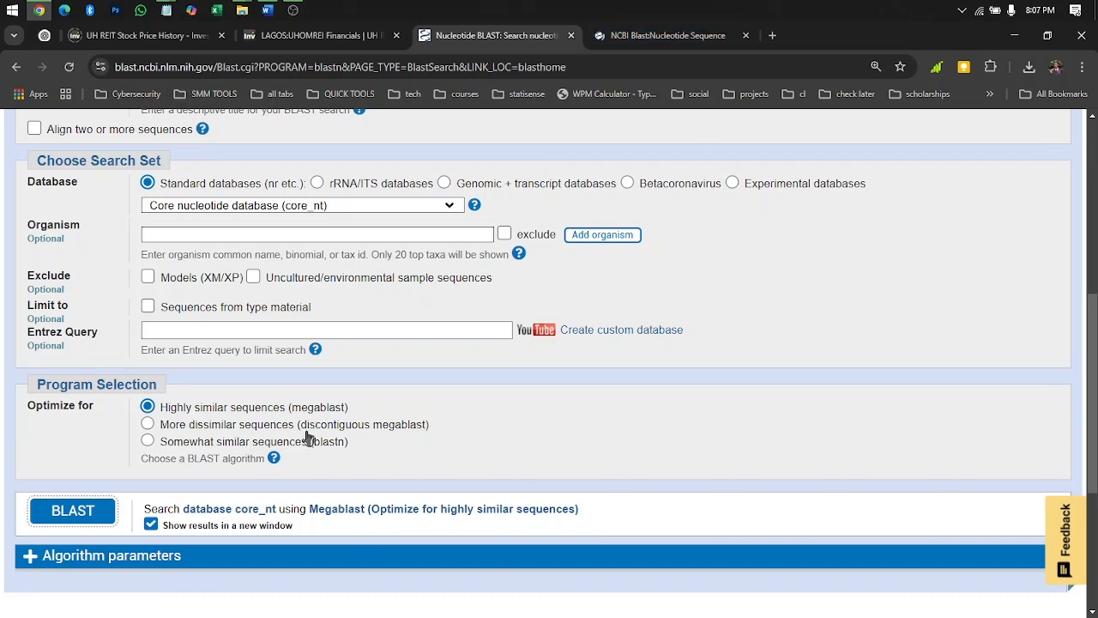
pyautogui.scroll(5, 307, 438)
# - Open the BLAST results and examine the job summary and the significant alignments' scores, query cover, E value, percent identity and accessions
pyautogui.click(623, 35)
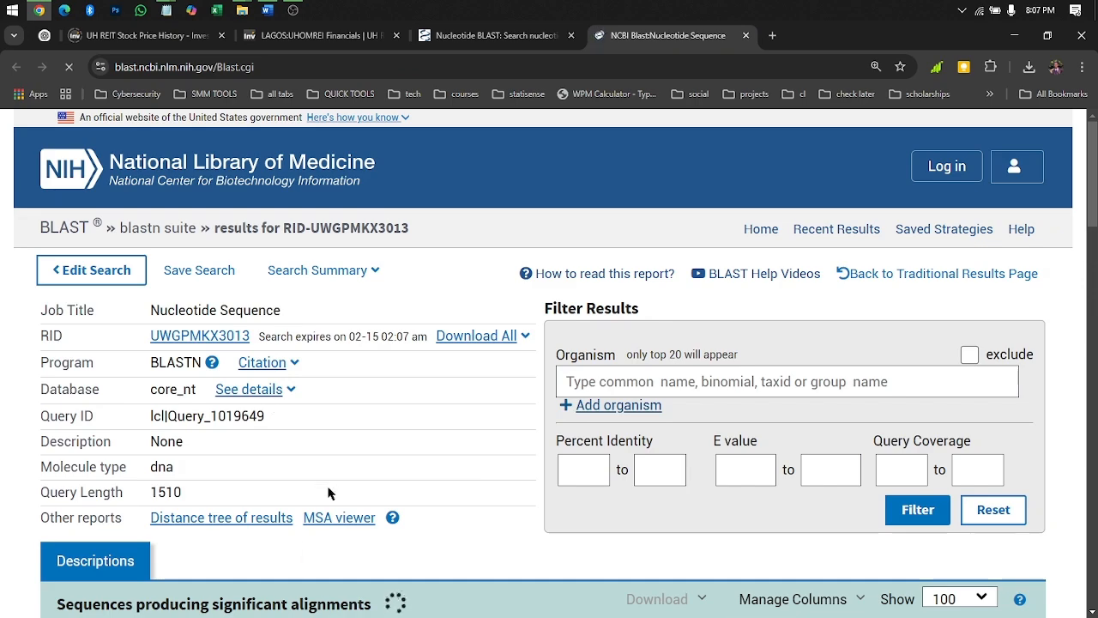
pyautogui.scroll(-4, 329, 492)
pyautogui.scroll(-6, 343, 473)
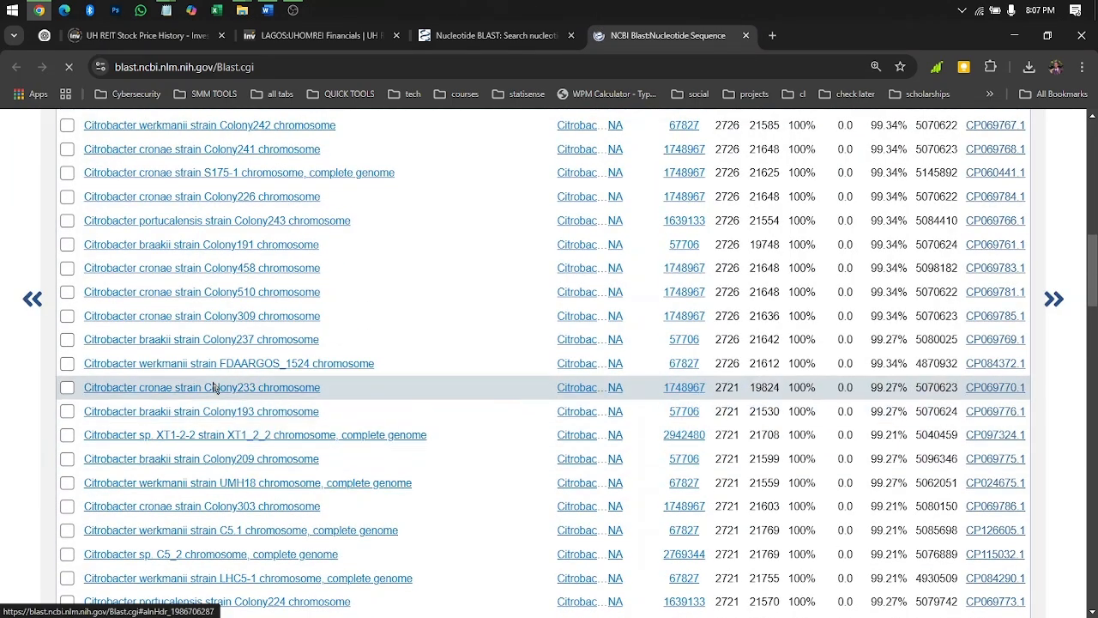
pyautogui.scroll(4, 830, 437)
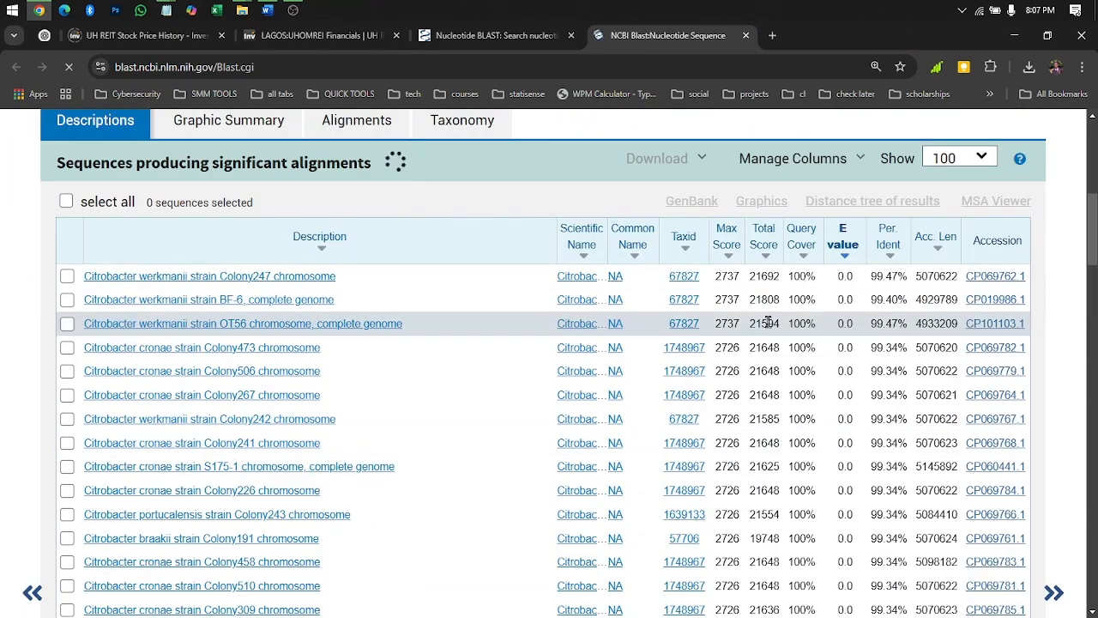
pyautogui.scroll(4, 488, 449)
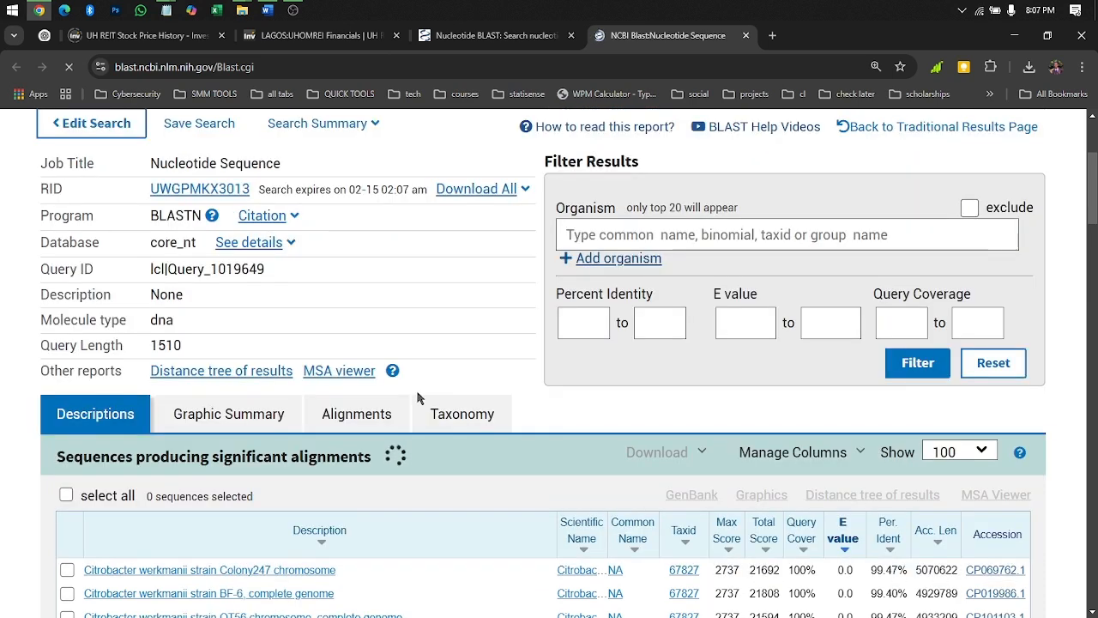
pyautogui.scroll(2, 382, 386)
pyautogui.scroll(-4, 332, 350)
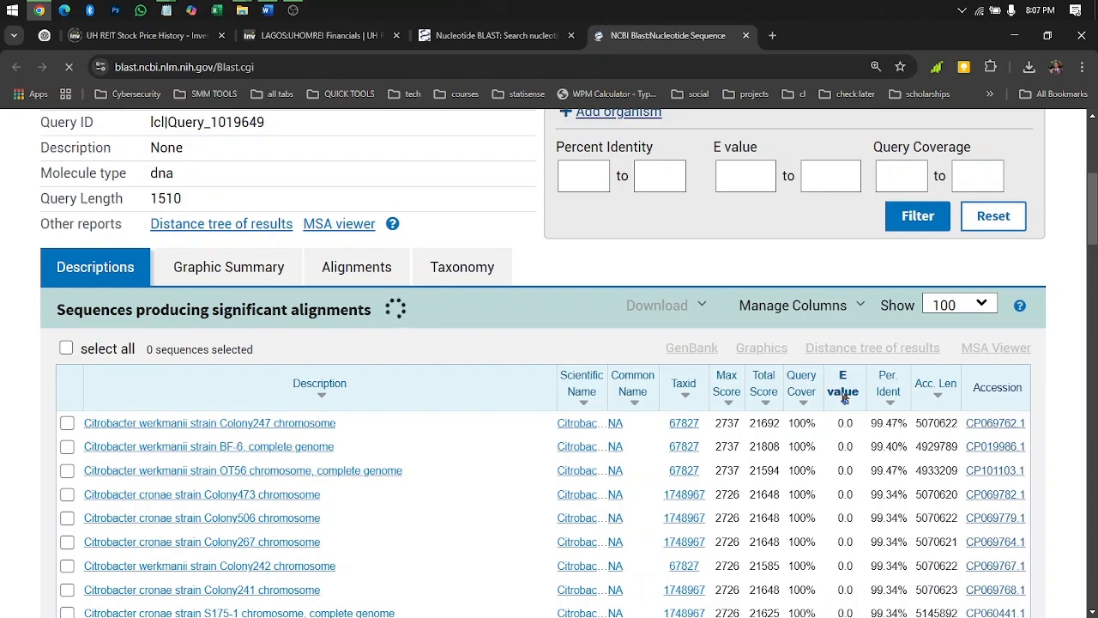
pyautogui.scroll(3, 382, 353)
# - Switch to the Word document and examine the AOE2 row in the Sequence BLAST Prediction Report table
pyautogui.hotkey('alt', 'Tab')
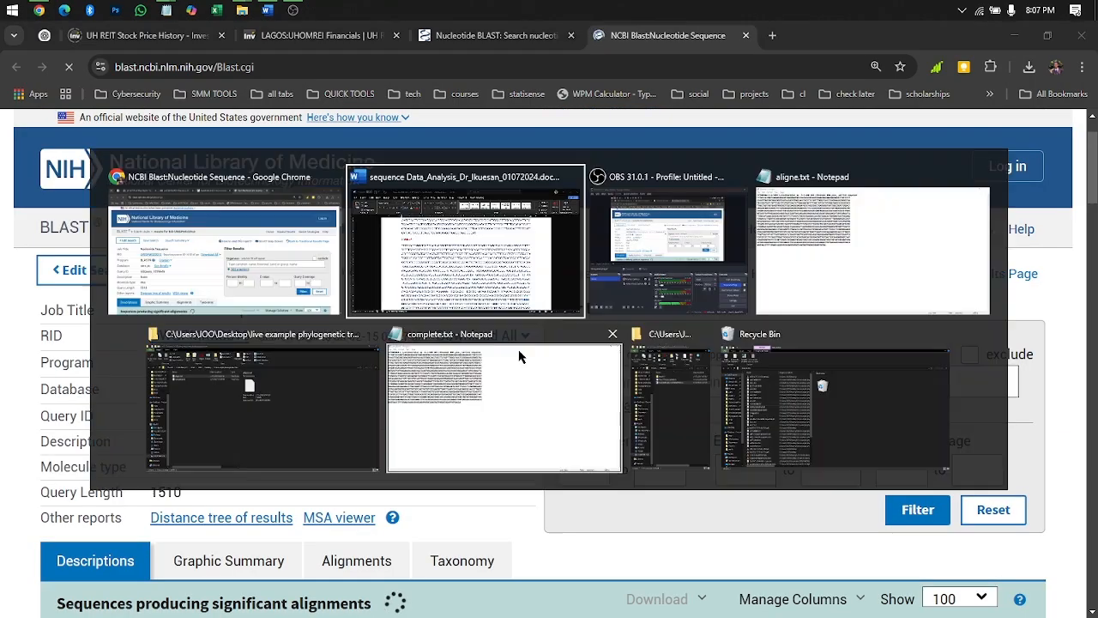
pyautogui.hotkey('alt', 'Tab')
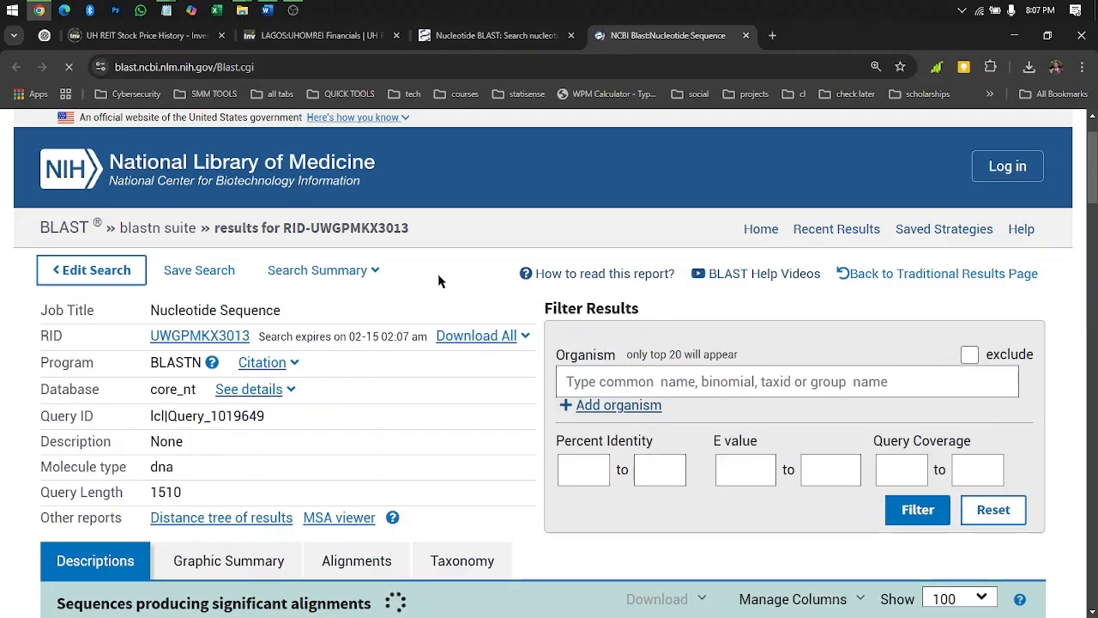
pyautogui.hotkey('alt', 'Tab')
pyautogui.hotkey('alt', 'Tab')
pyautogui.click(468, 280)
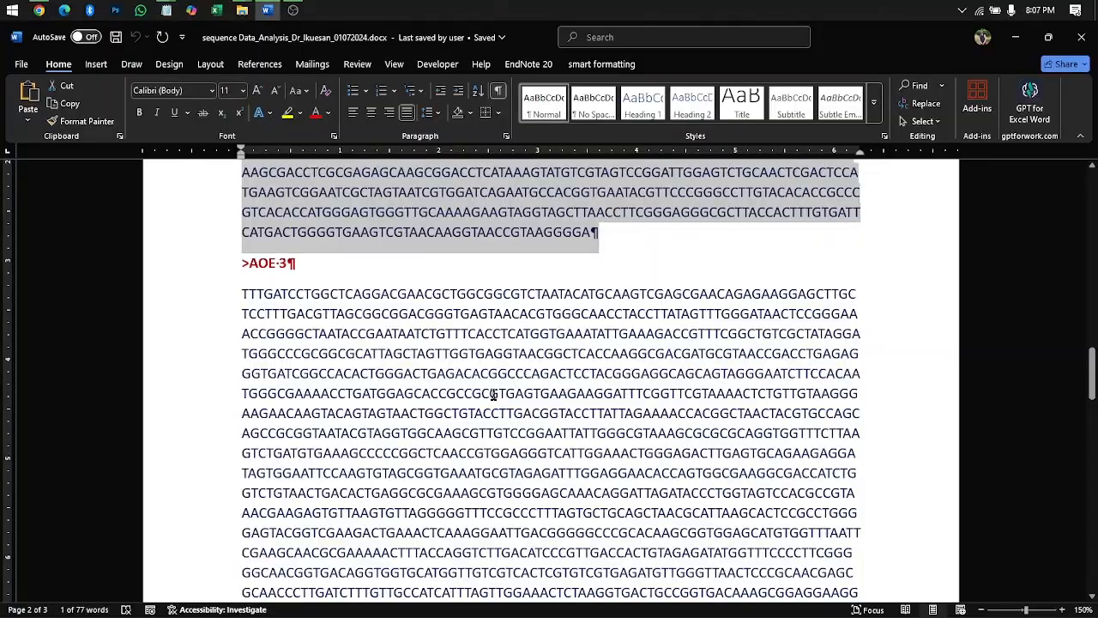
pyautogui.scroll(5, 409, 356)
pyautogui.scroll(10, 409, 355)
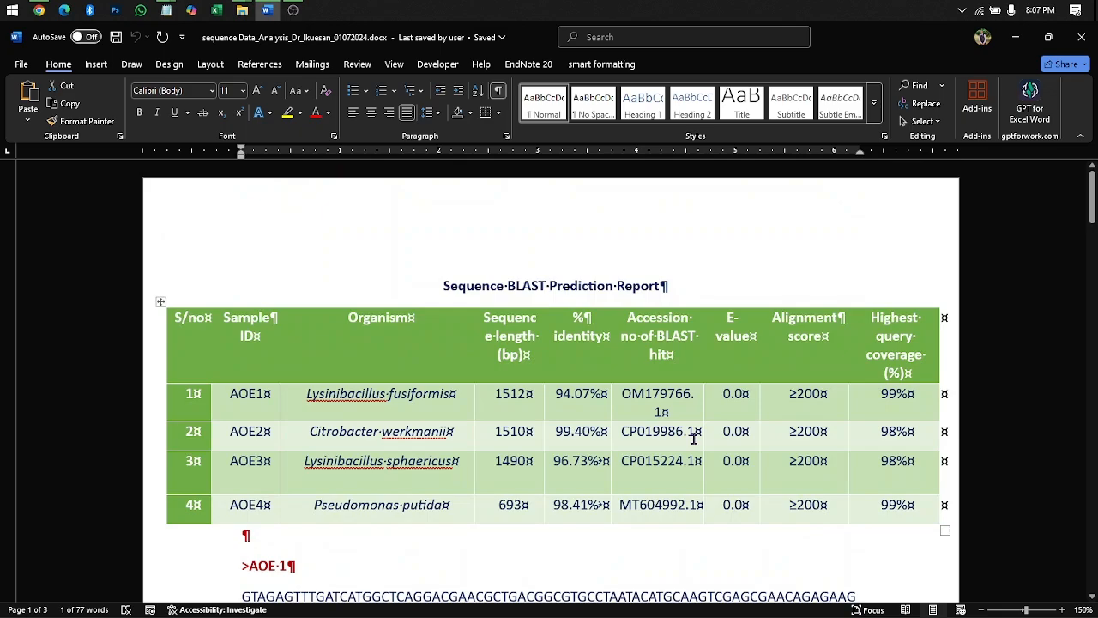
# - Return to the BLAST results, deselect all alignments and select only Citrobacter werkmanii strain BF-6, complete genome
pyautogui.hotkey('alt', 'Tab')
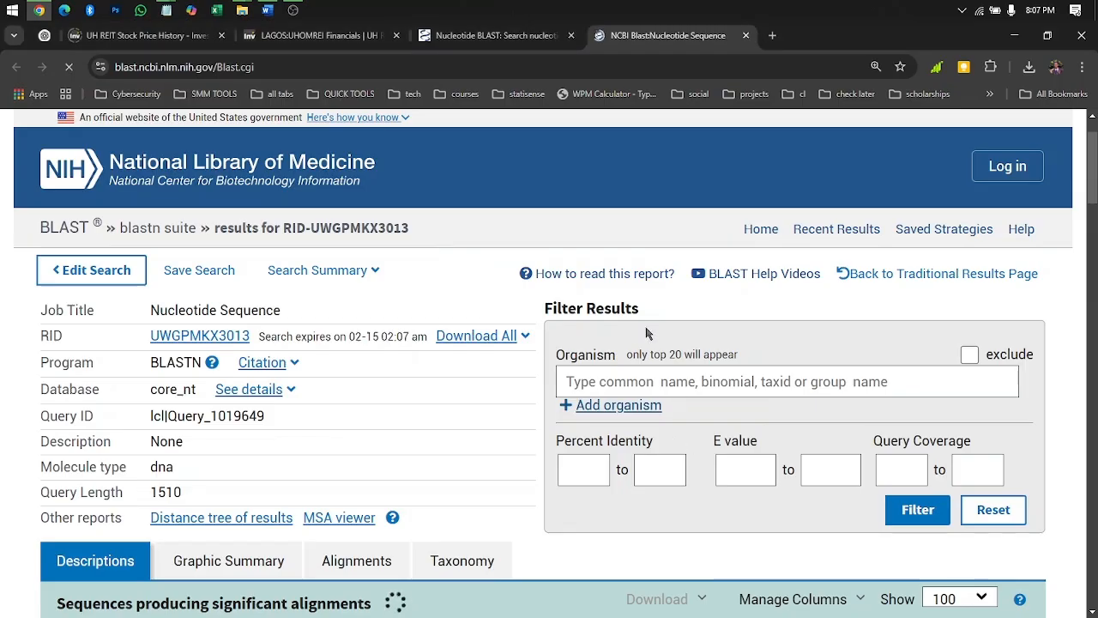
pyautogui.scroll(-5, 723, 471)
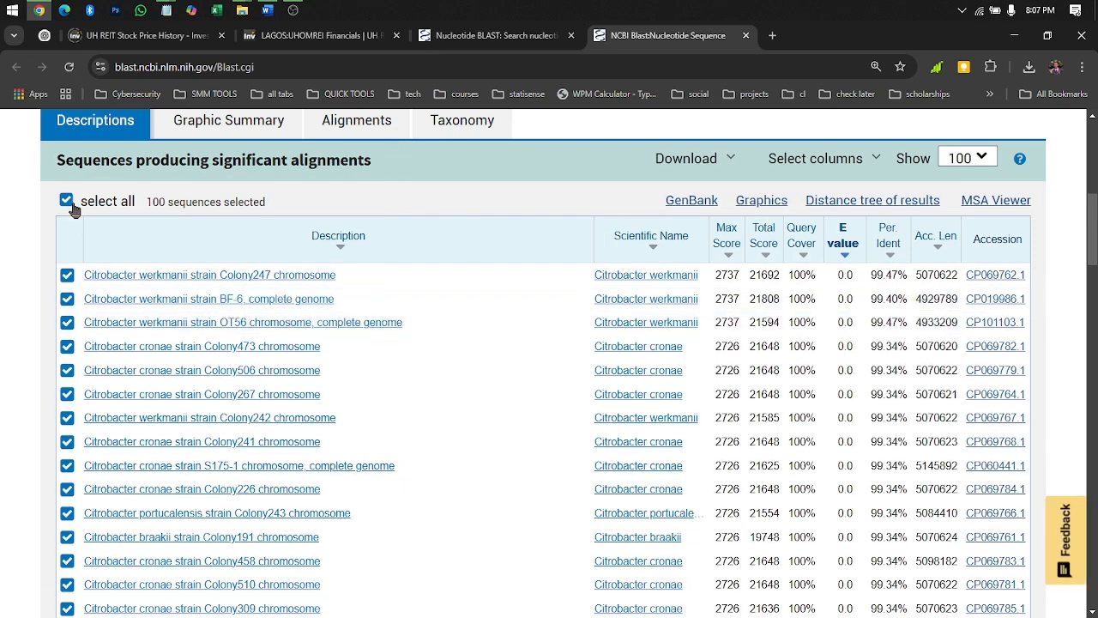
pyautogui.doubleClick(68, 205)
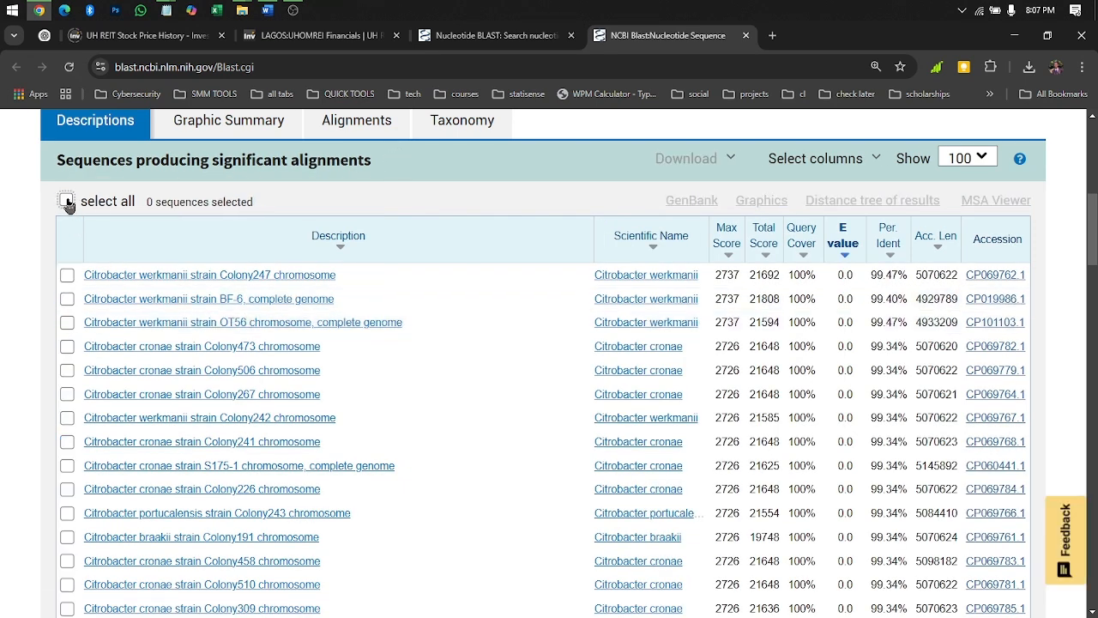
pyautogui.click(68, 204)
pyautogui.scroll(2, 197, 327)
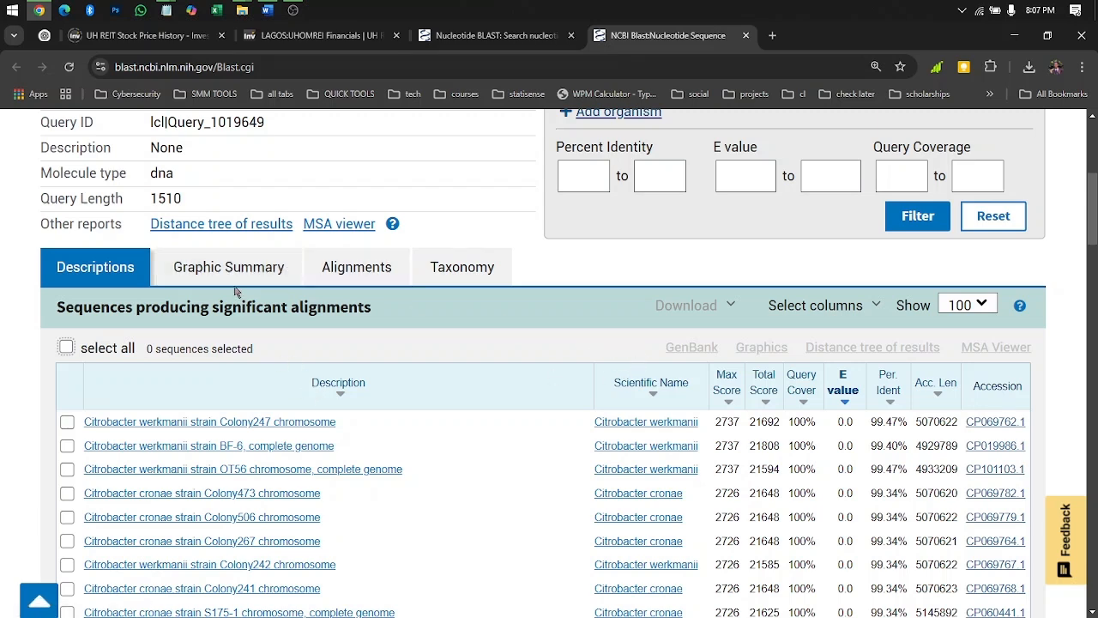
pyautogui.scroll(-2, 249, 293)
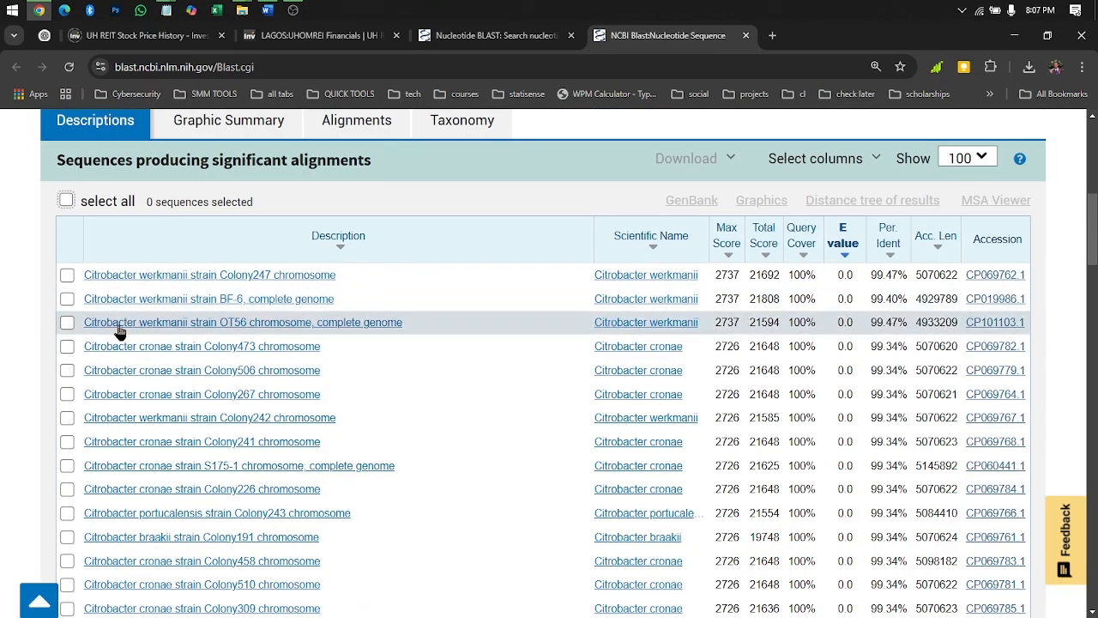
pyautogui.click(67, 298)
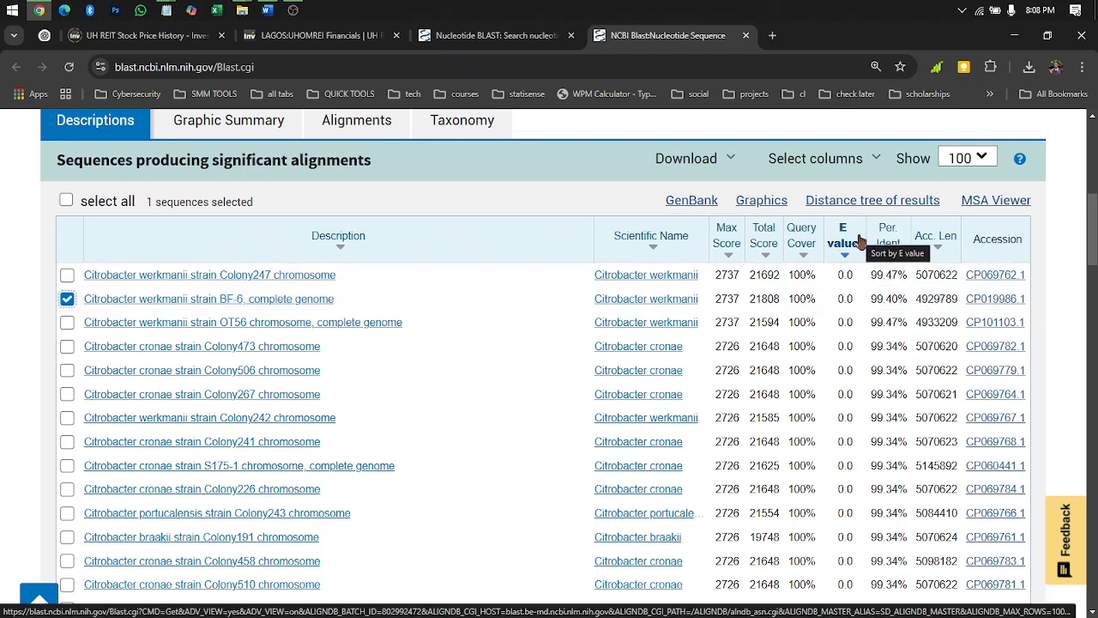
# - Review the full list of significant alignments and the job summary, comparing E values, query cover, percent identity and accessions
pyautogui.scroll(-20, 841, 295)
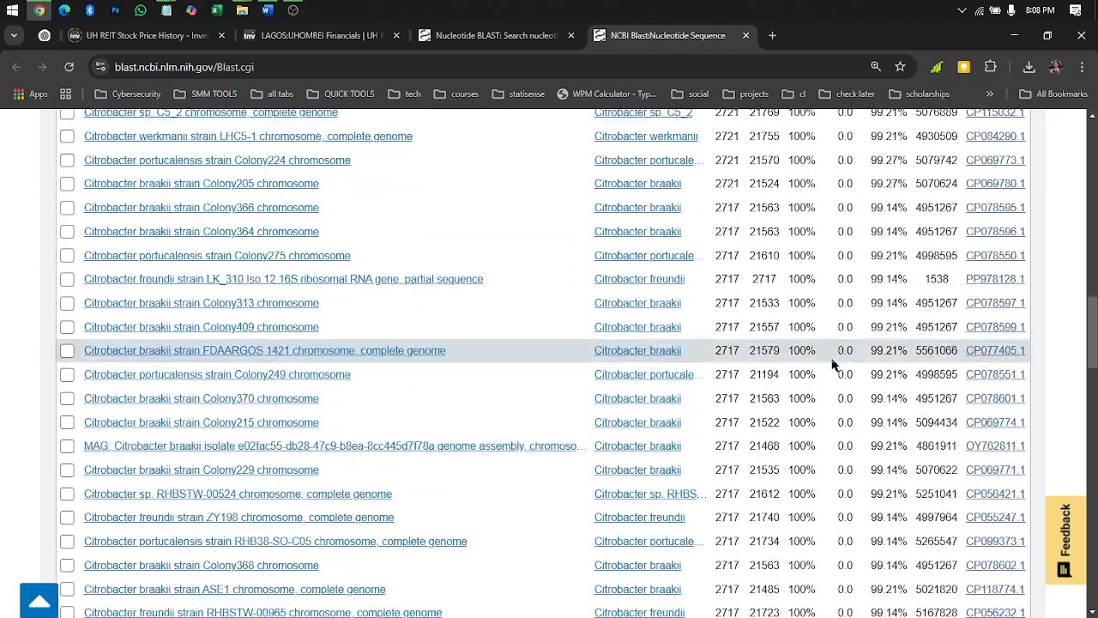
pyautogui.scroll(10, 855, 345)
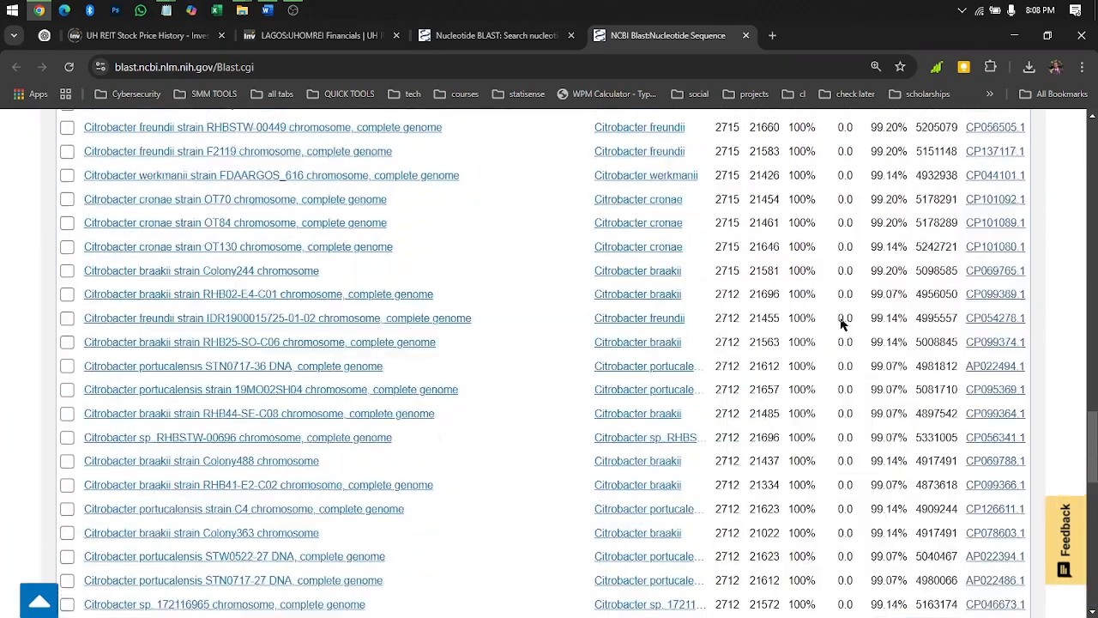
pyautogui.scroll(10, 844, 279)
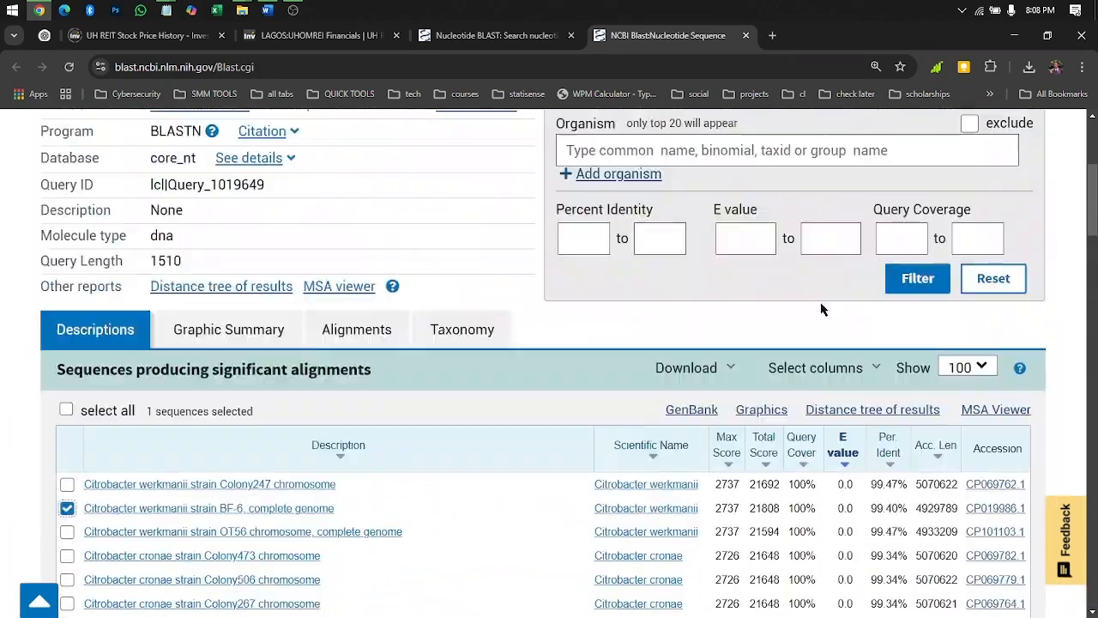
pyautogui.scroll(-3, 821, 306)
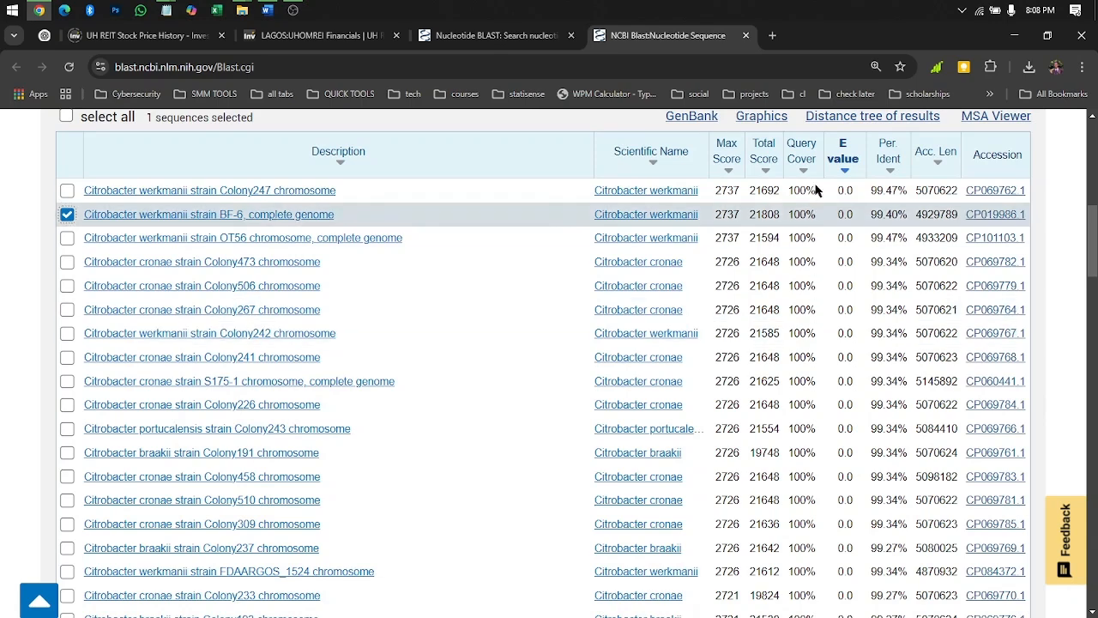
pyautogui.scroll(5, 382, 268)
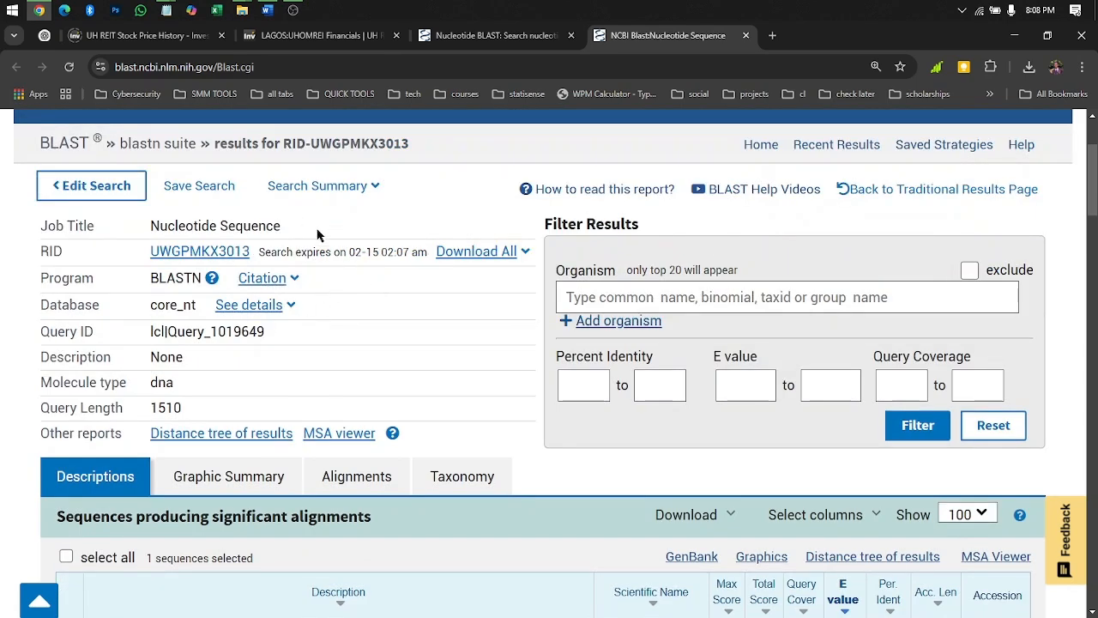
pyautogui.scroll(-2, 348, 296)
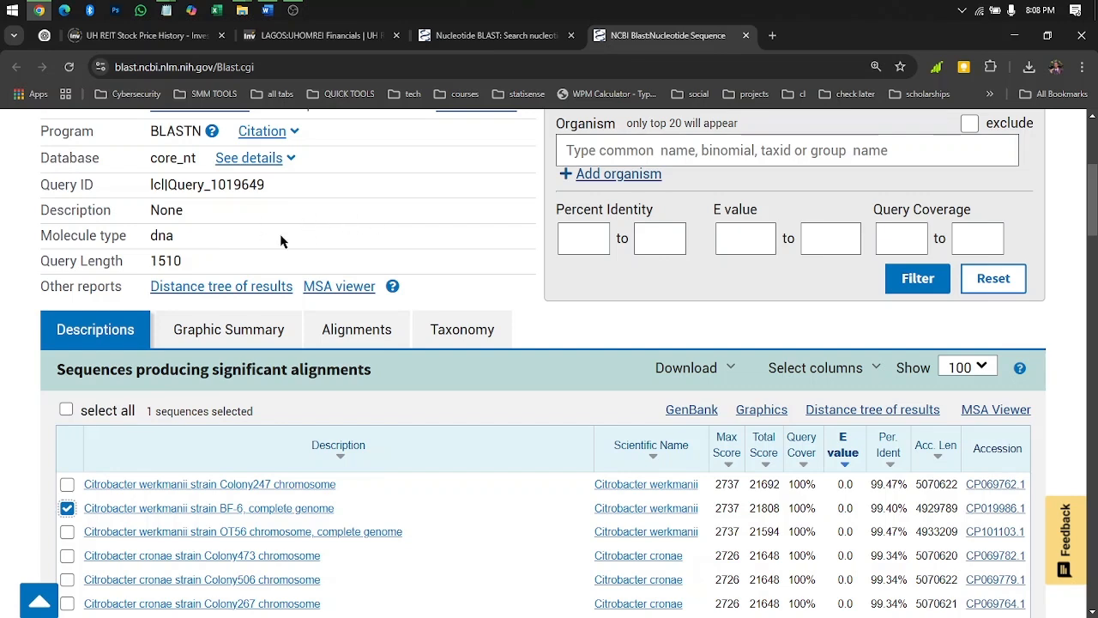
pyautogui.scroll(-3, 363, 261)
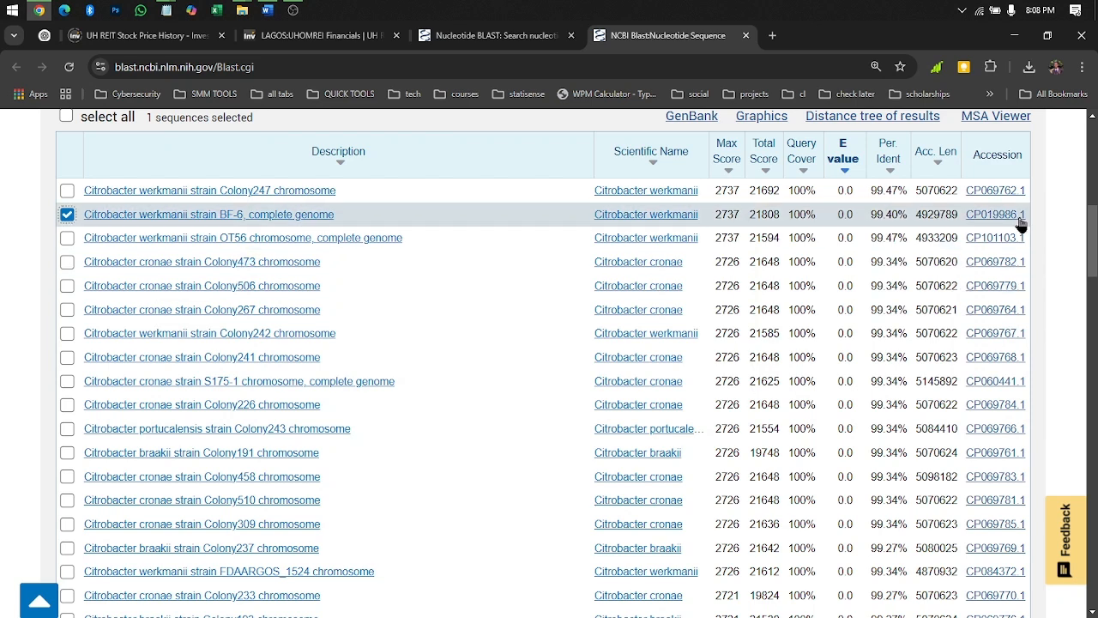
# - Replace the selected BF-6 alignment with Citrobacter werkmanii strain OT56 chromosome, complete genome
pyautogui.scroll(2, 989, 230)
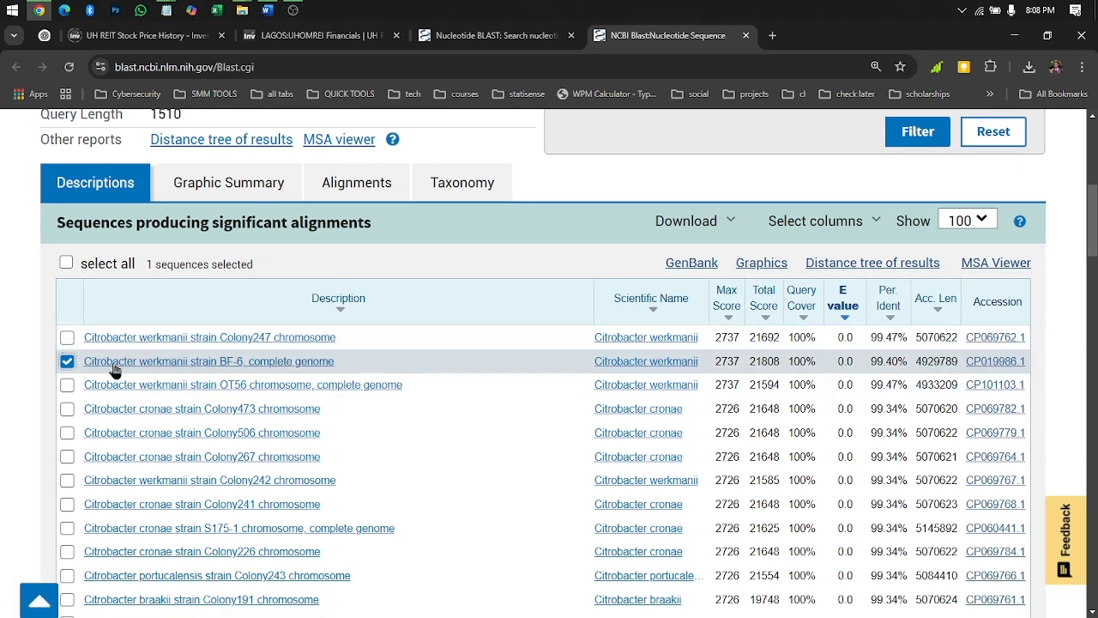
pyautogui.click(67, 362)
pyautogui.click(67, 386)
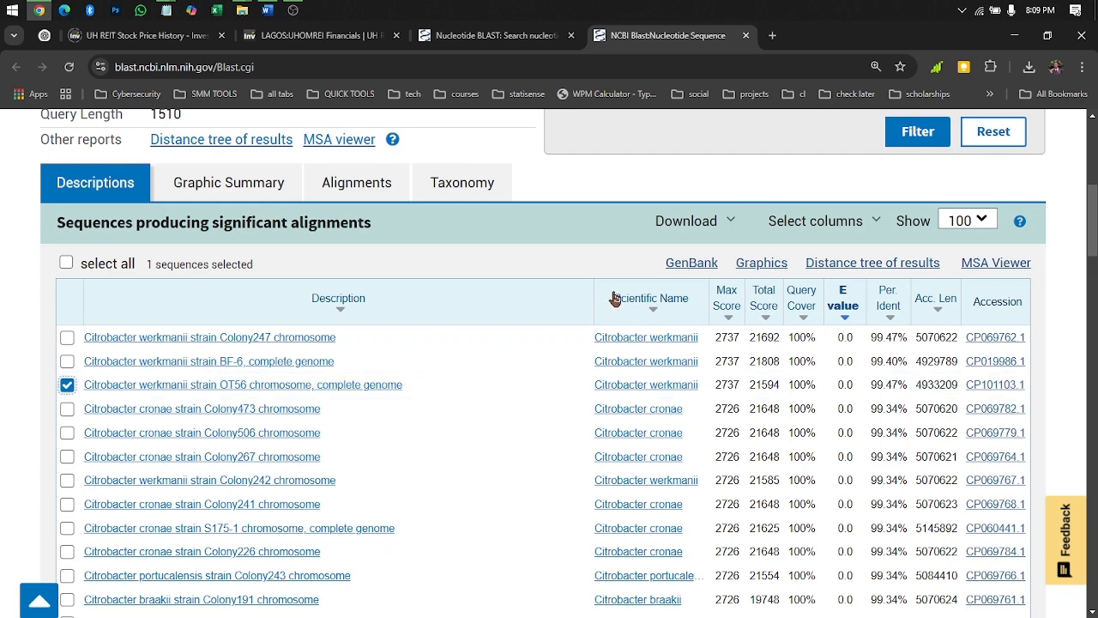
# - Download the selected hit as FASTA (complete sequence), saving it as "complete seqdump.txt" in the live example phylogenetic tree folder
pyautogui.click(713, 221)
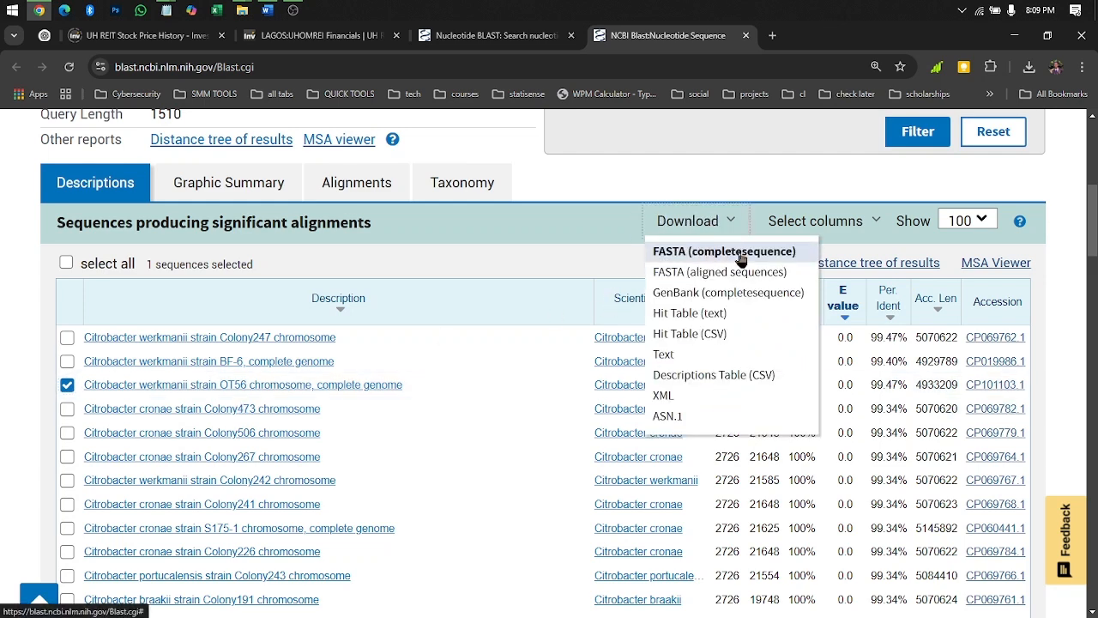
pyautogui.click(741, 257)
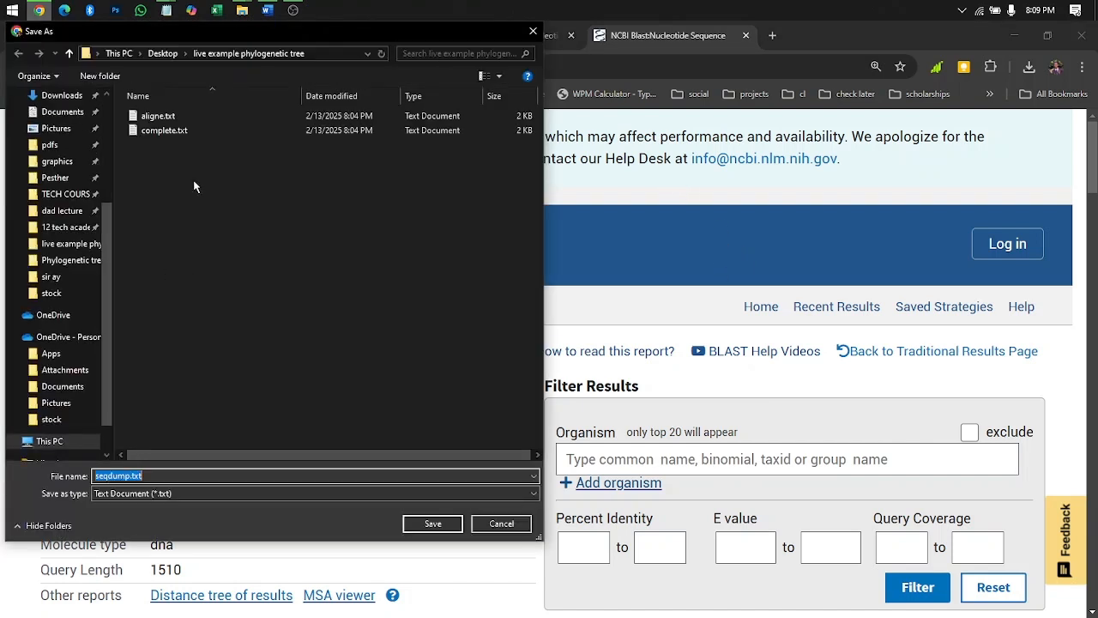
pyautogui.click(229, 476)
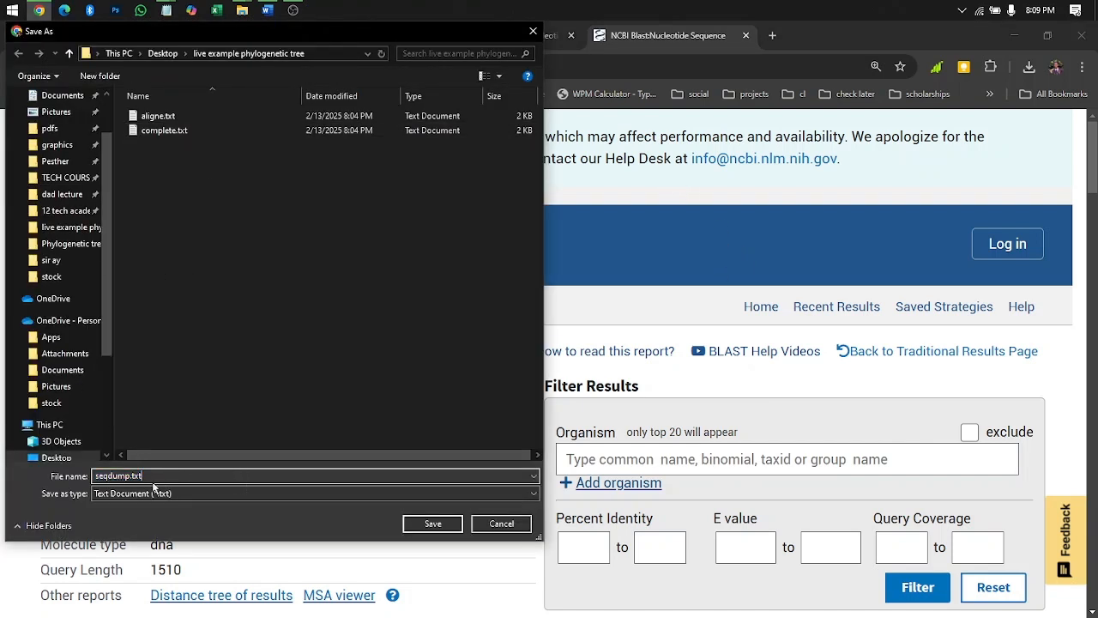
pyautogui.write('complete')
pyautogui.press('Return')
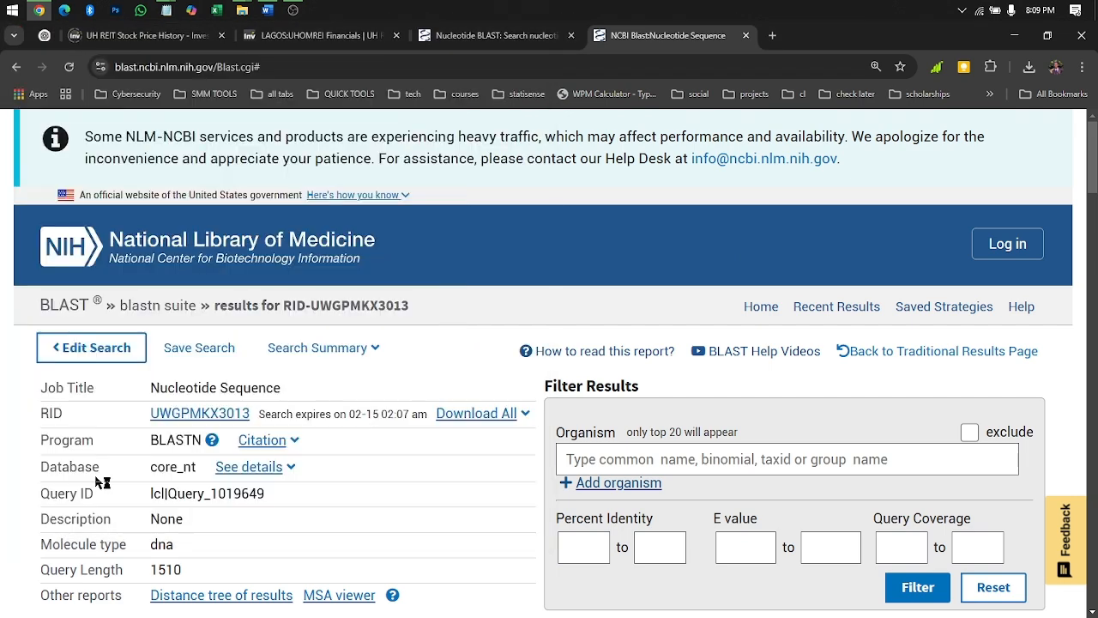
# - Download the selected hit as FASTA (aligned sequences) named "aligned" and show the file in its folder
pyautogui.scroll(-5, 633, 551)
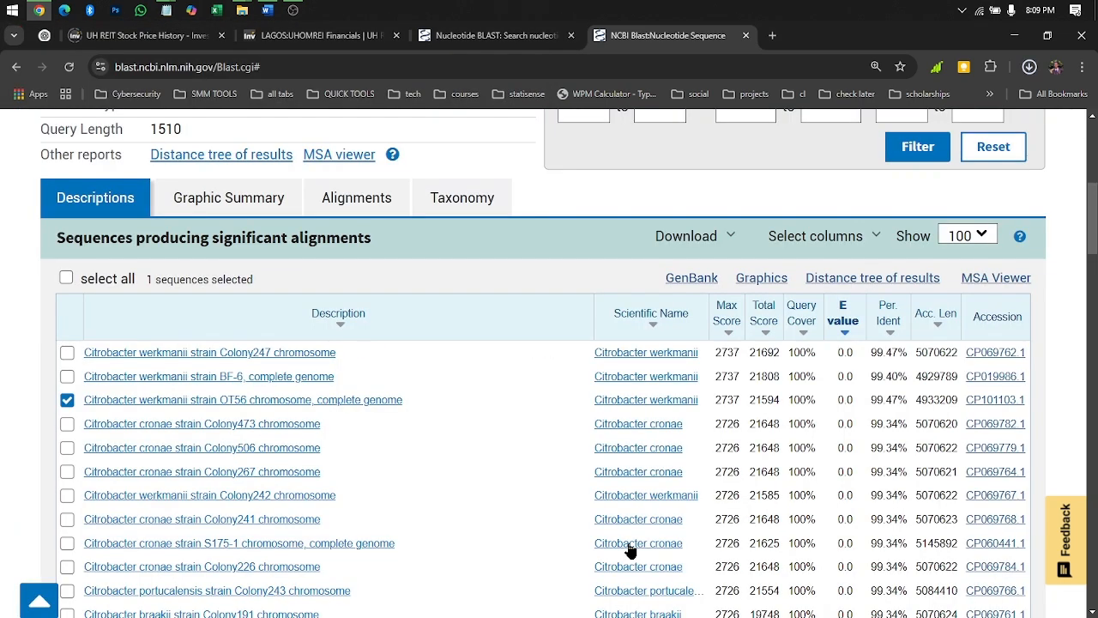
pyautogui.click(728, 237)
pyautogui.click(707, 293)
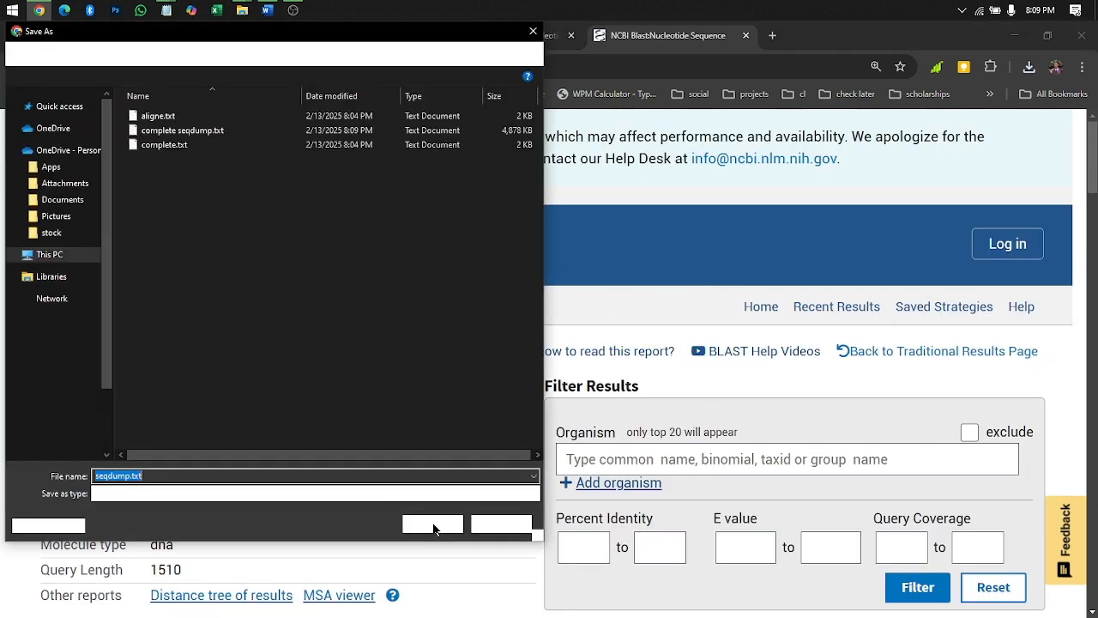
pyautogui.write('aligned')
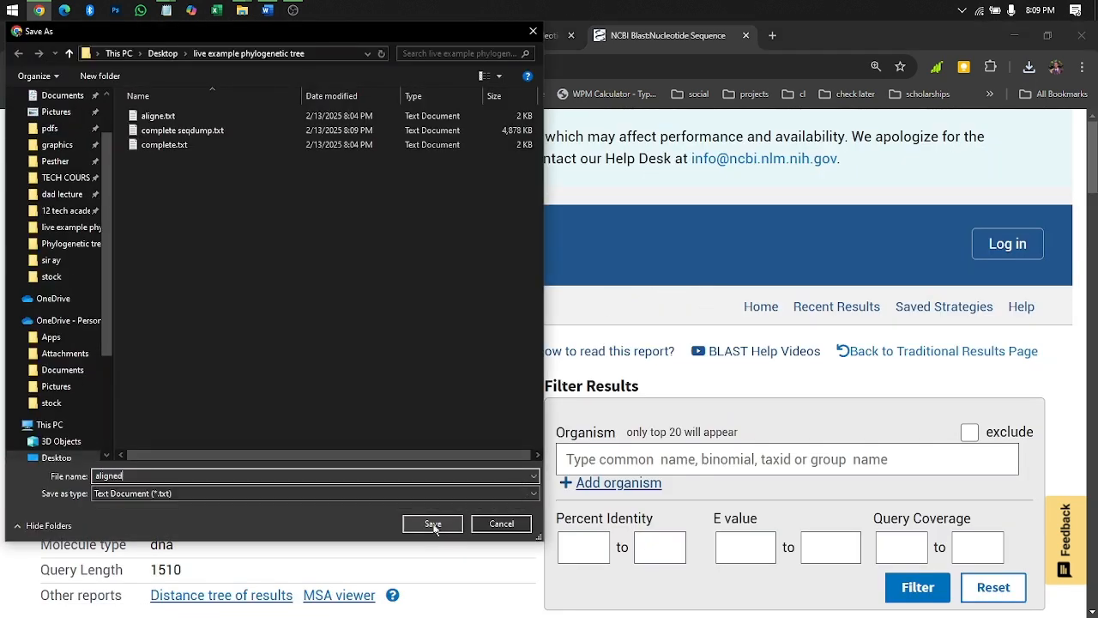
pyautogui.click(433, 524)
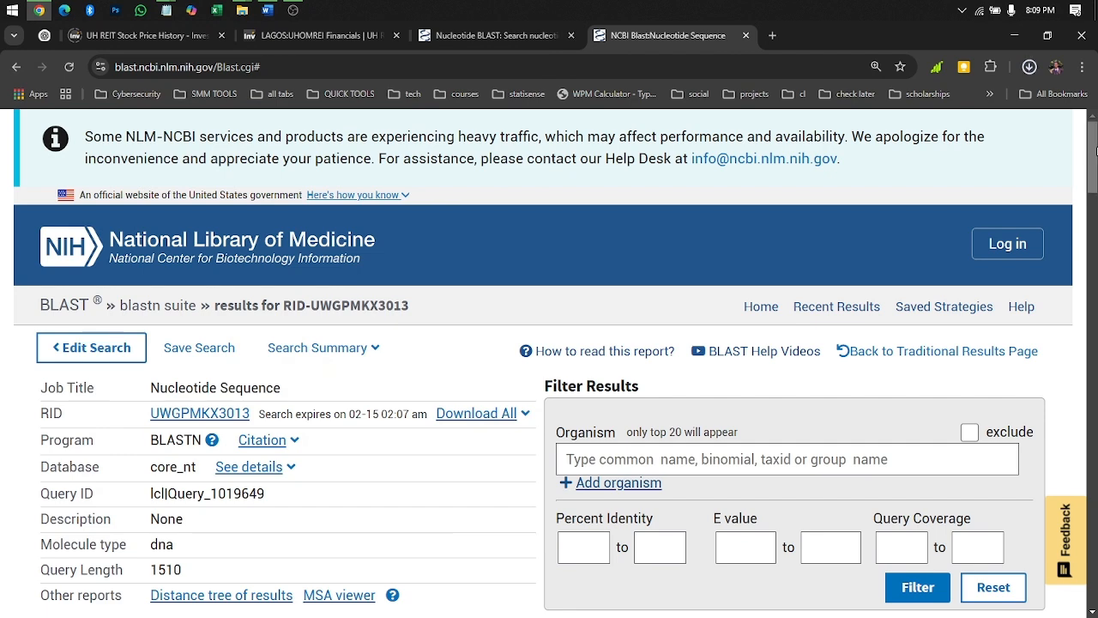
pyautogui.click(1027, 73)
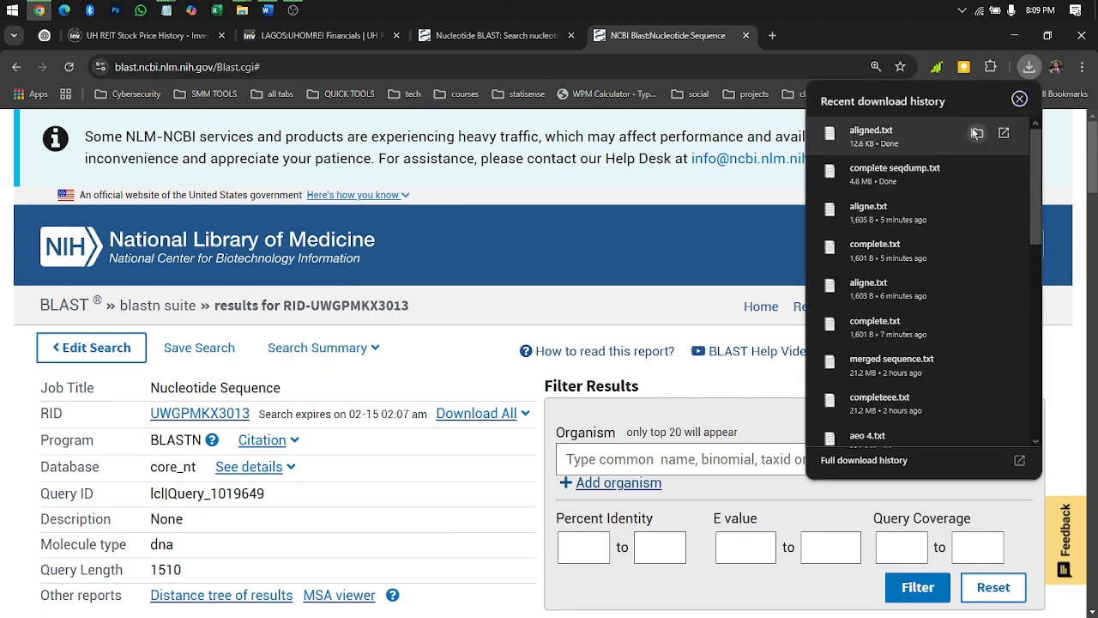
pyautogui.click(978, 133)
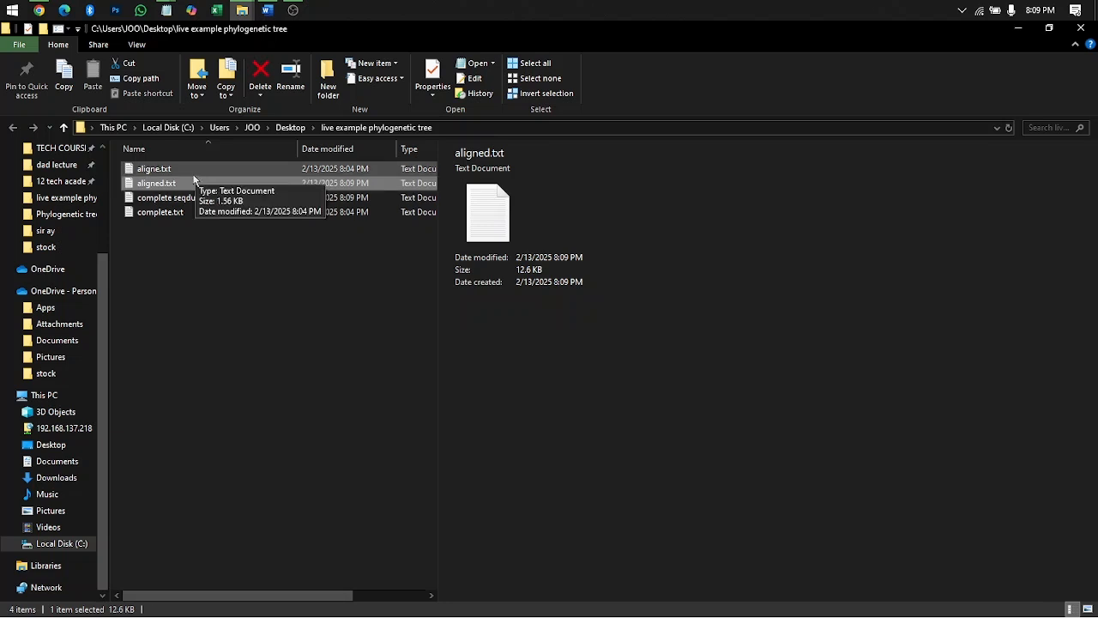
# - Return to the BLAST results and download the FASTA (aligned sequences) again, saving it as "aligned seqdump.txt"
pyautogui.hotkey('alt', 'Tab')
pyautogui.scroll(-3, 369, 330)
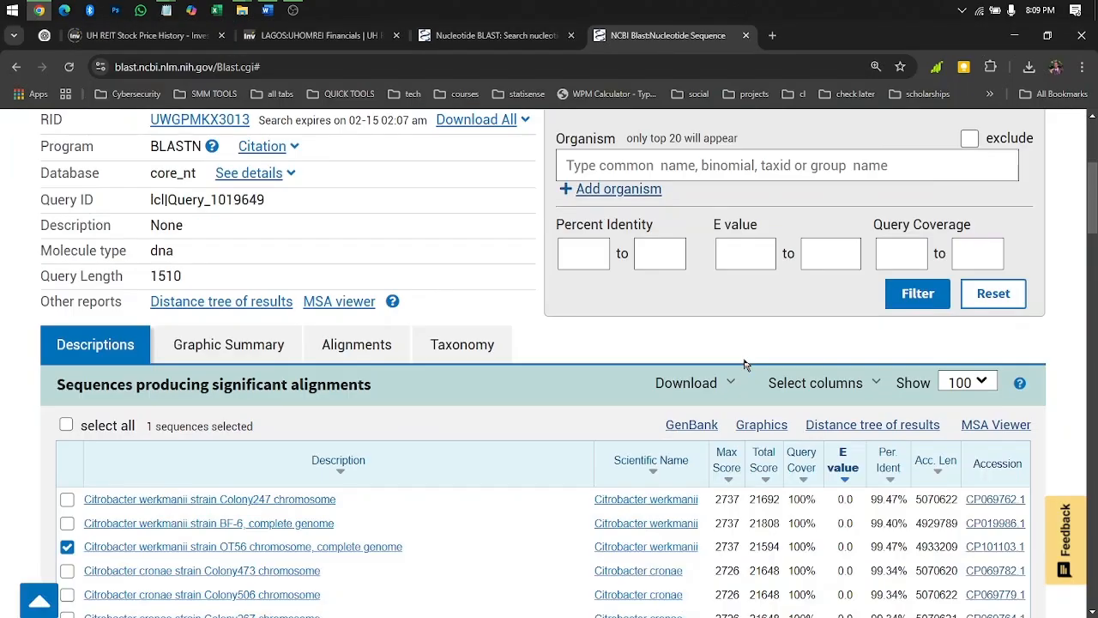
pyautogui.click(719, 383)
pyautogui.click(721, 434)
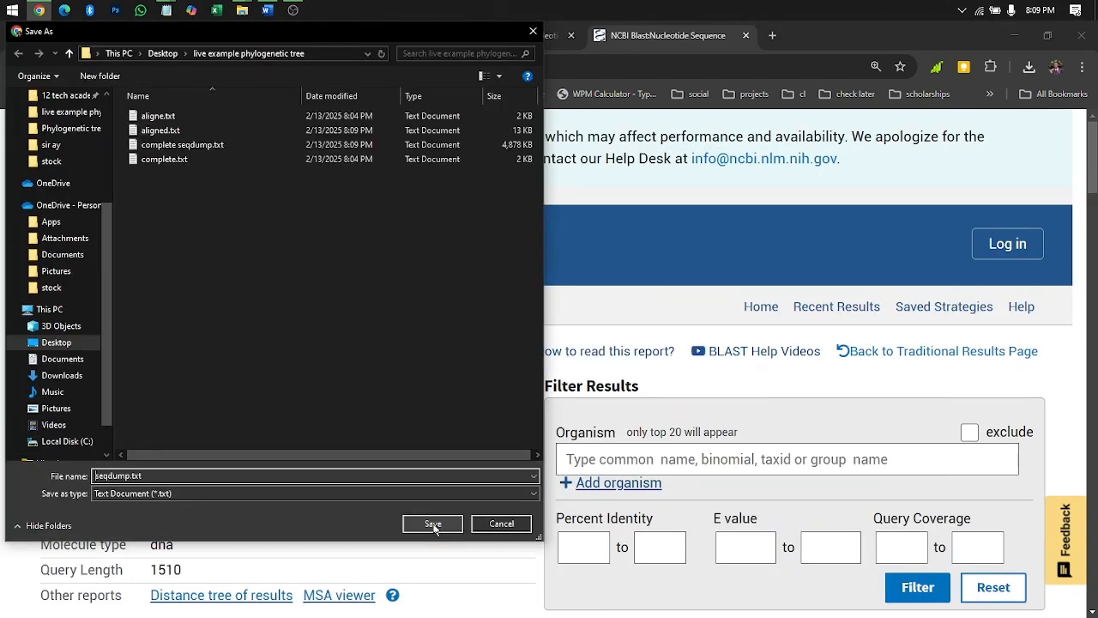
pyautogui.write('aligned')
pyautogui.click(433, 527)
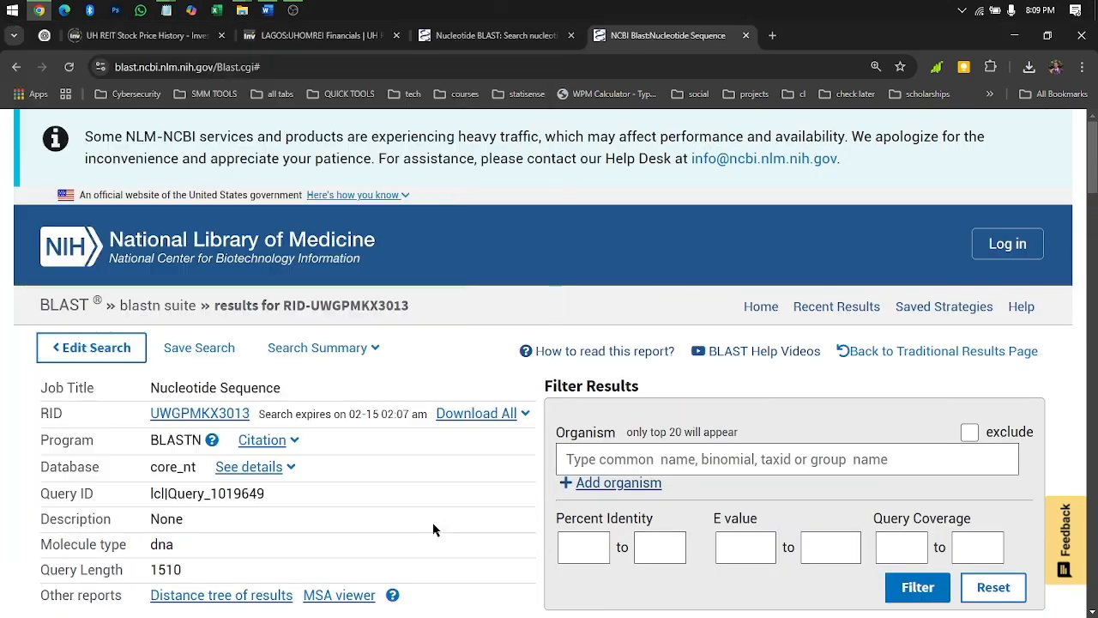
# - Show the download in its folder and open "complete seqdump.txt" in a maximized Notepad window
pyautogui.click(1029, 66)
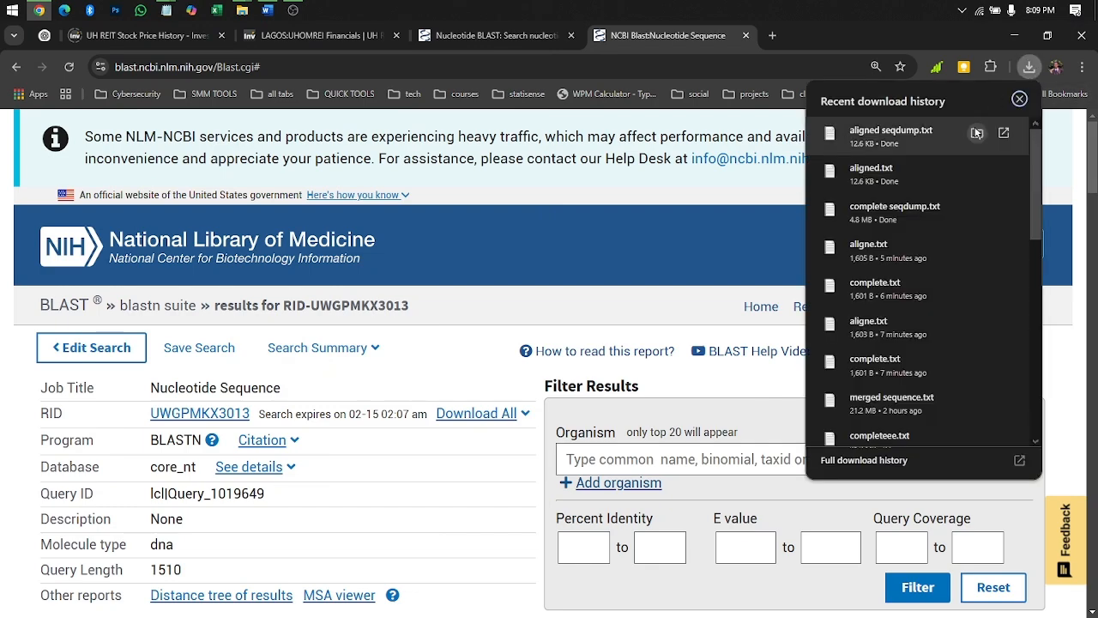
pyautogui.click(979, 133)
pyautogui.doubleClick(210, 215)
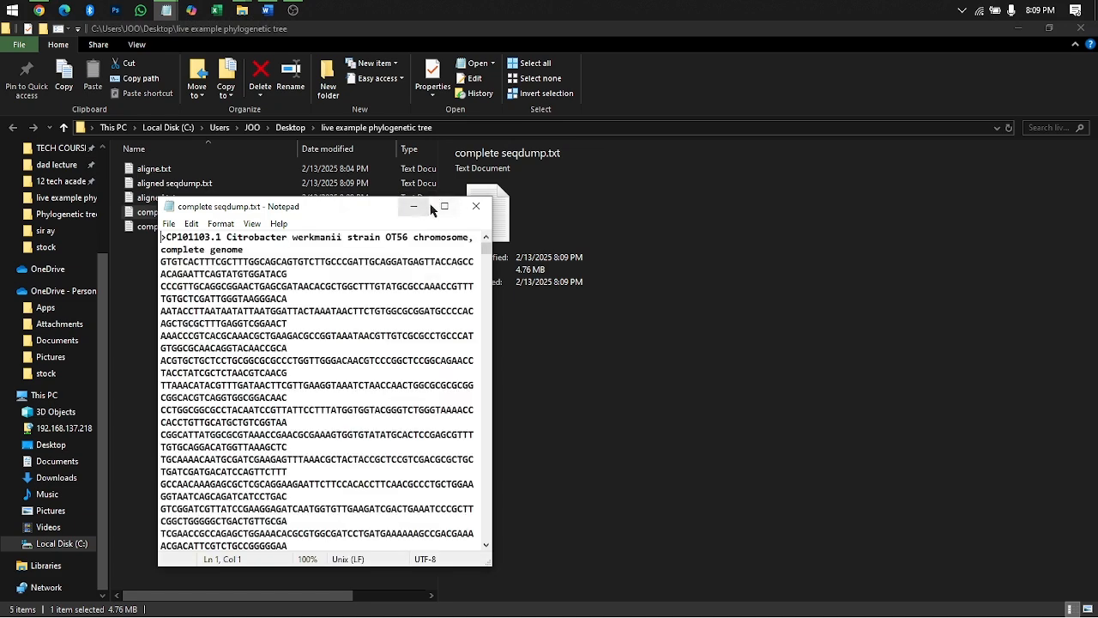
pyautogui.click(444, 208)
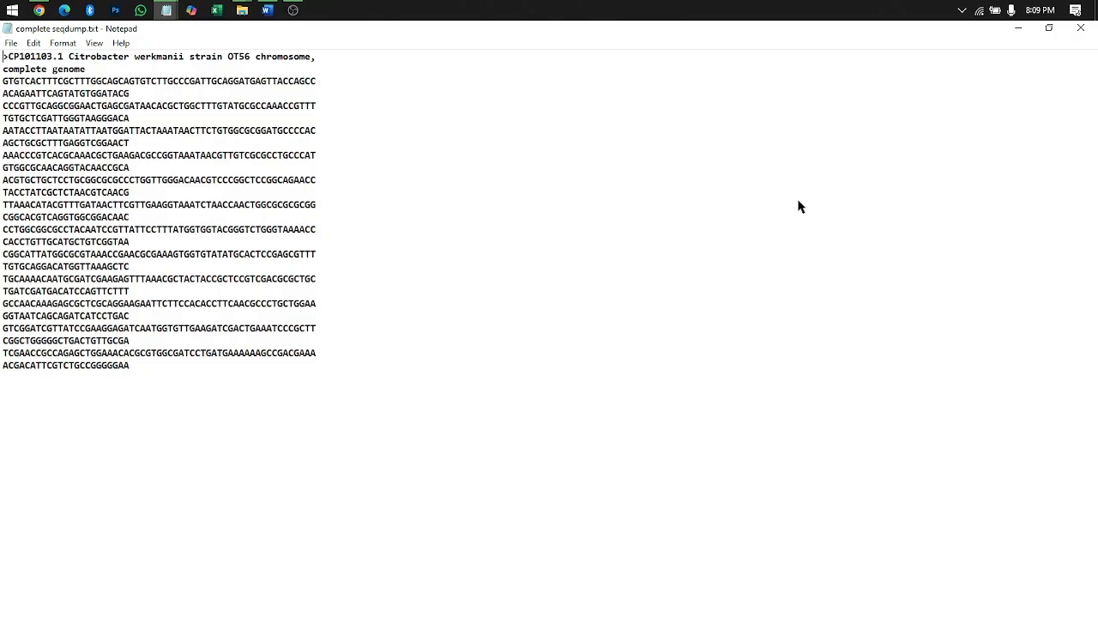
# - Look through the genome sequence in "complete seqdump.txt" from its beginning
pyautogui.scroll(-15, 626, 253)
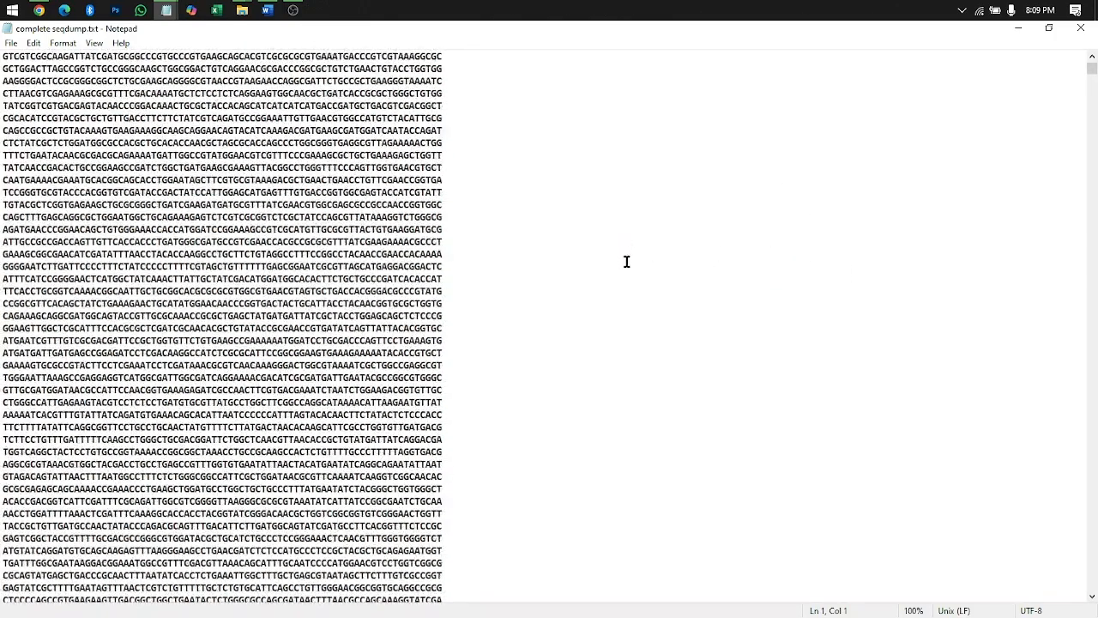
pyautogui.scroll(-3, 676, 247)
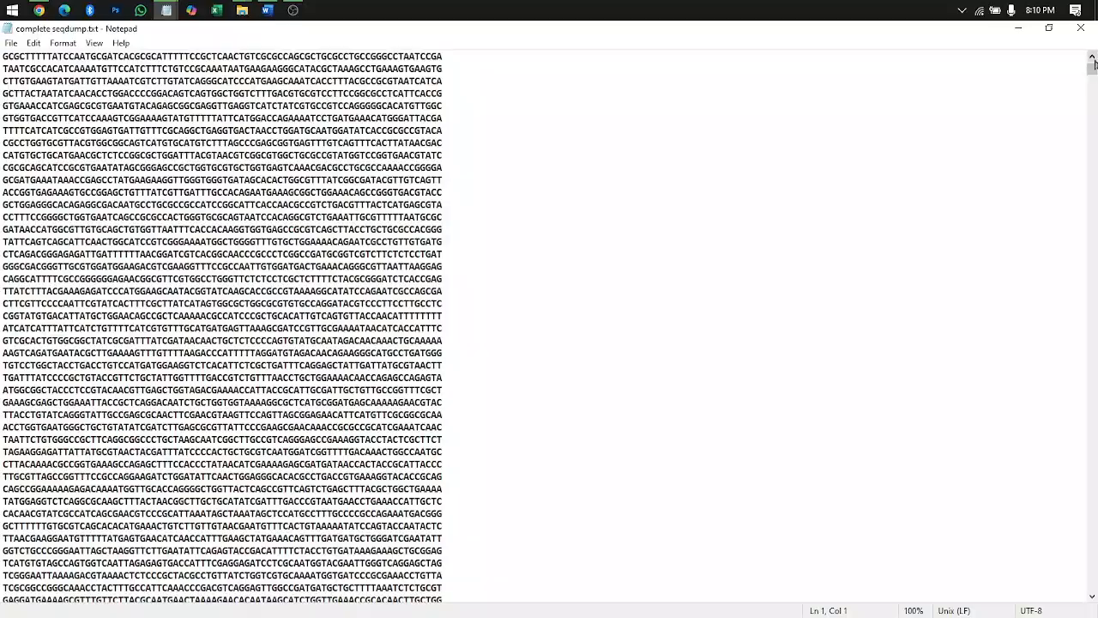
pyautogui.moveTo(1092, 70); pyautogui.dragTo(1092, 182)
# - Switch to the live example phylogenetic tree folder and open "aligned seqdump.txt" in a maximized Notepad window
pyautogui.hotkey('alt', 'Tab')
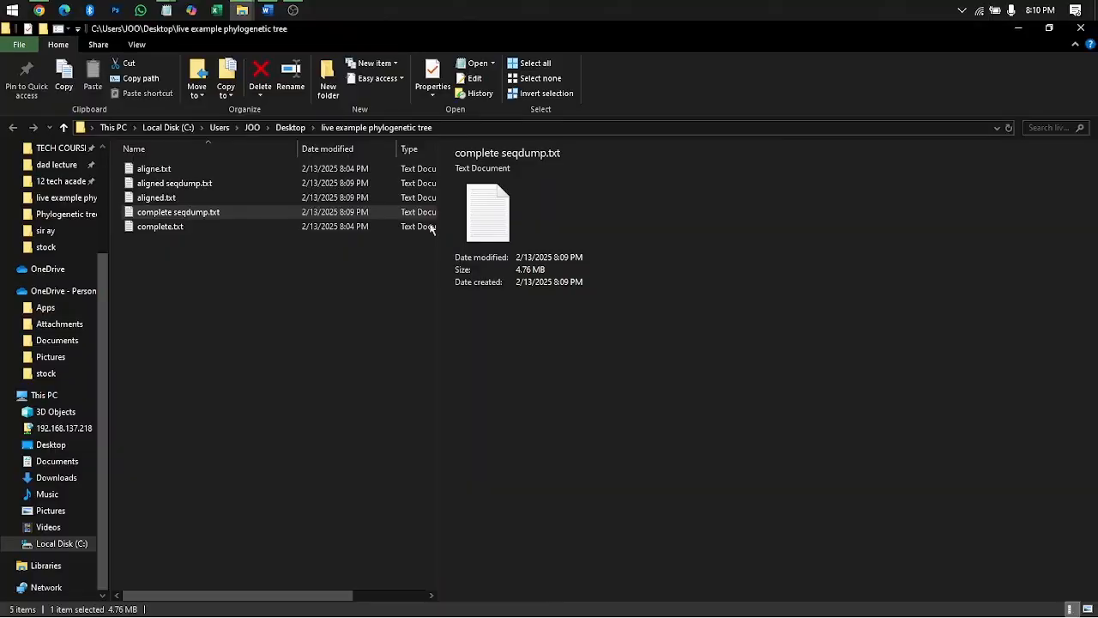
pyautogui.click(201, 175)
pyautogui.click(201, 184)
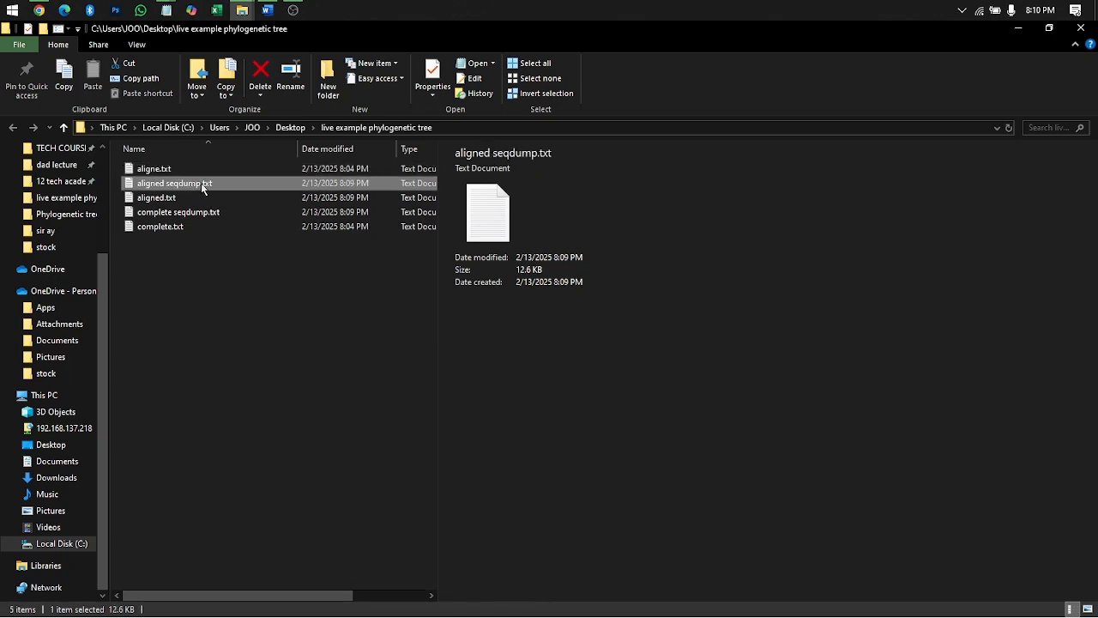
pyautogui.doubleClick(201, 183)
pyautogui.click(445, 207)
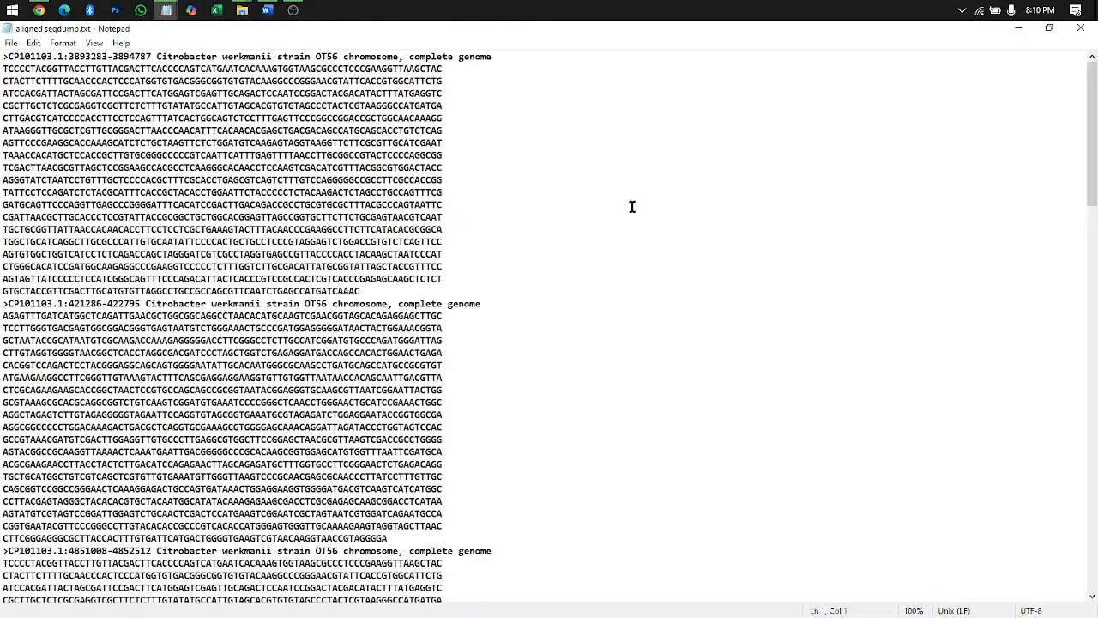
# - Insert a blank line after each of the first seven sequence records to separate all the aligned Citrobacter werkmanii records
pyautogui.click(363, 288)
pyautogui.press('Return')
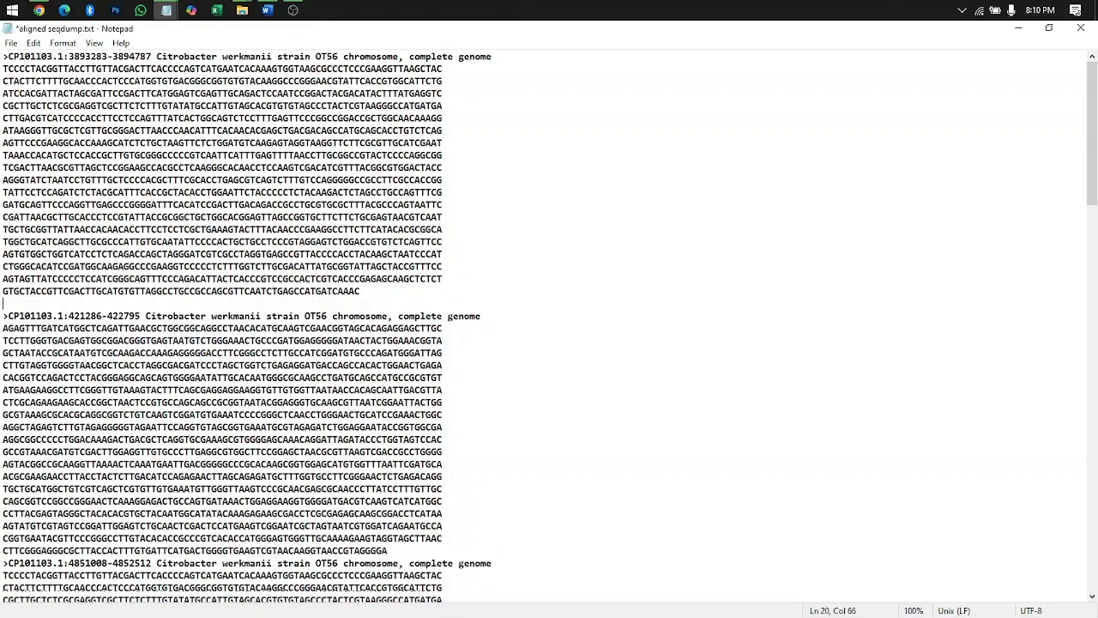
pyautogui.click(406, 551)
pyautogui.press('Return')
pyautogui.scroll(-10, 464, 400)
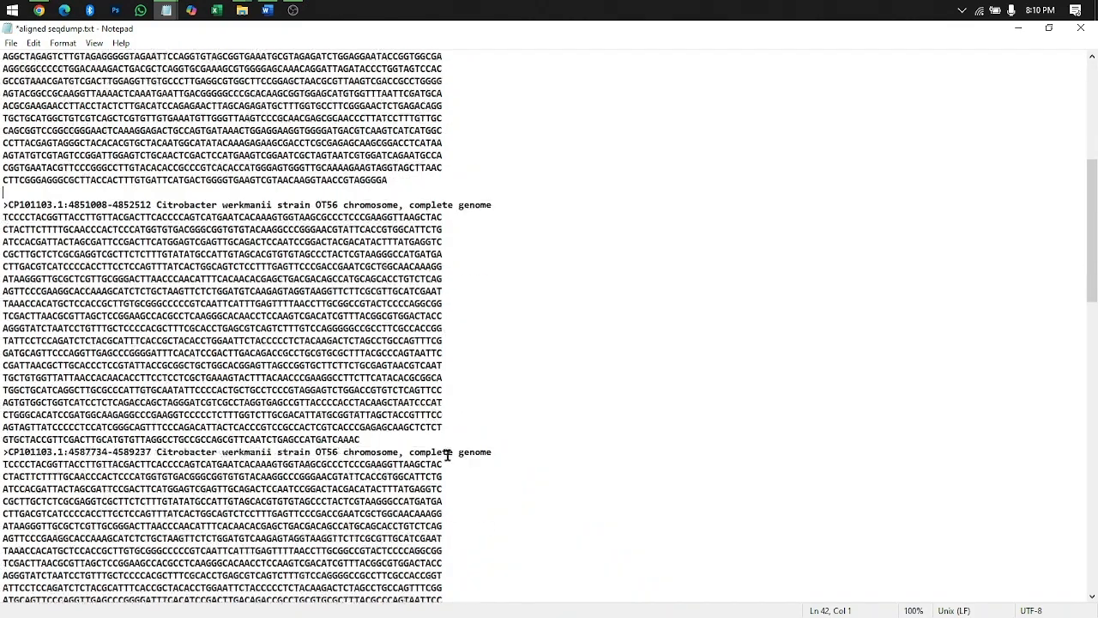
pyautogui.click(466, 439)
pyautogui.press('Return')
pyautogui.scroll(-6, 499, 410)
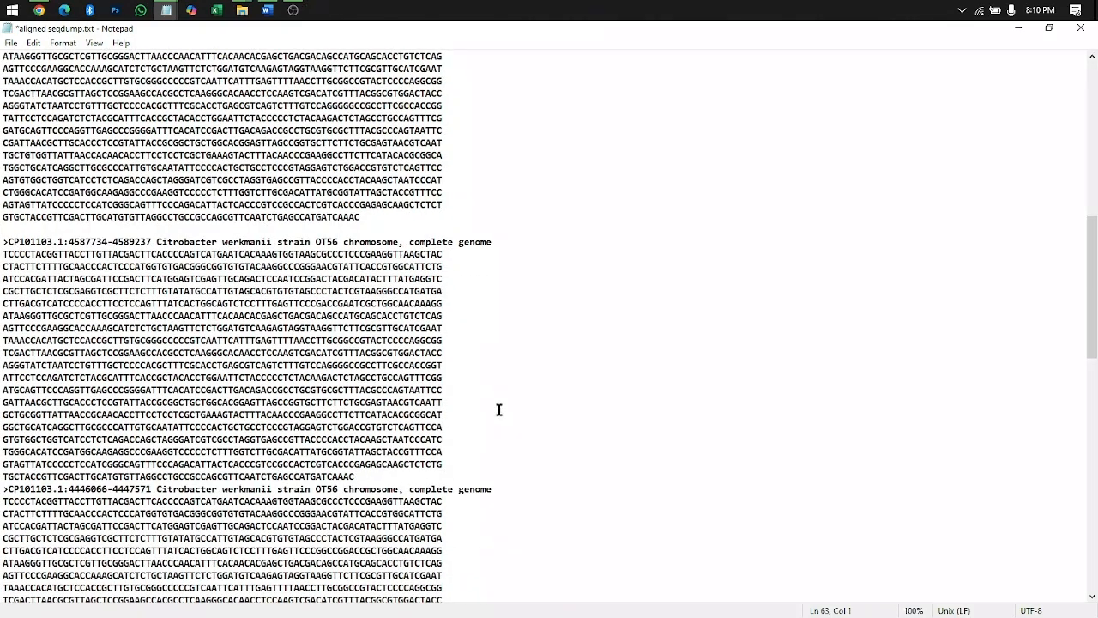
pyautogui.click(407, 473)
pyautogui.press('Return')
pyautogui.scroll(-6, 478, 402)
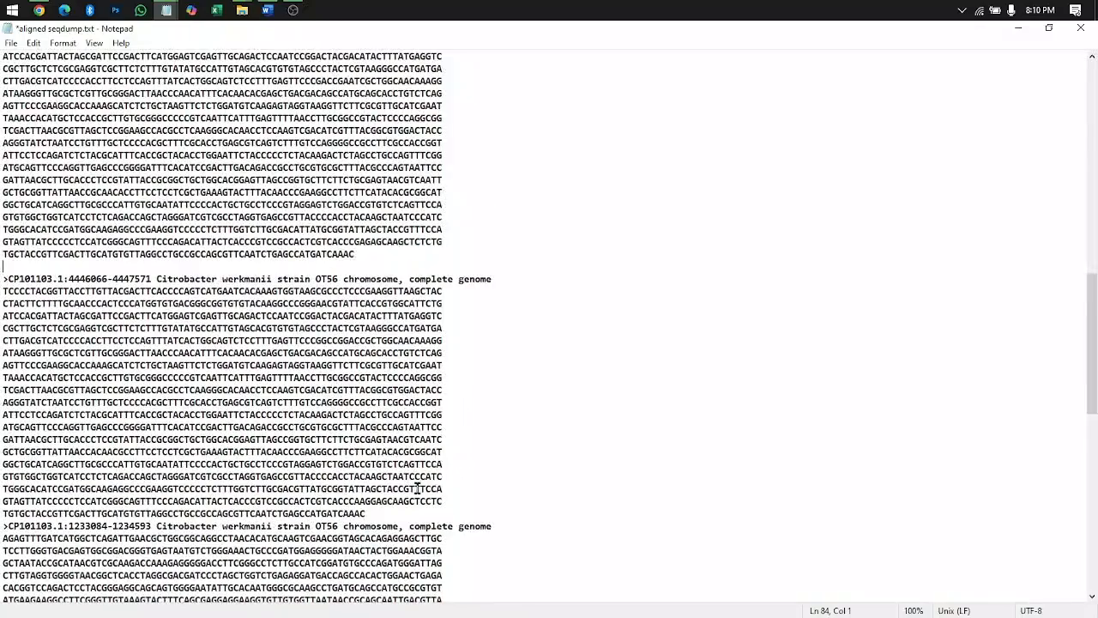
pyautogui.click(415, 513)
pyautogui.press('Return')
pyautogui.scroll(-6, 478, 404)
pyautogui.scroll(-4, 419, 439)
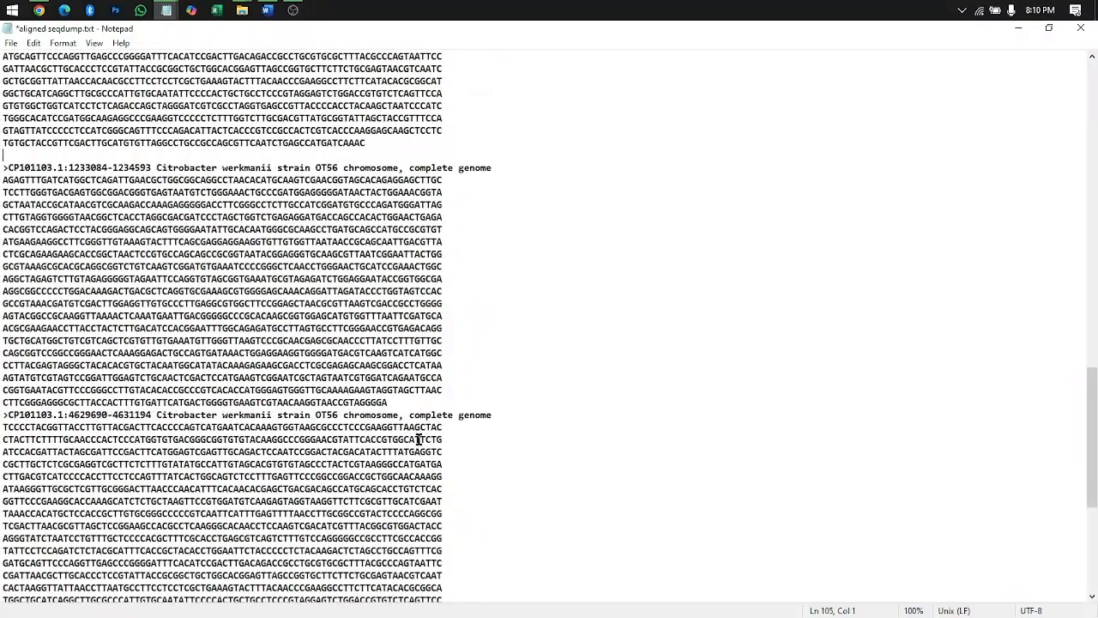
pyautogui.click(417, 408)
pyautogui.press('Return')
pyautogui.scroll(-8, 444, 422)
pyautogui.scroll(-3, 447, 436)
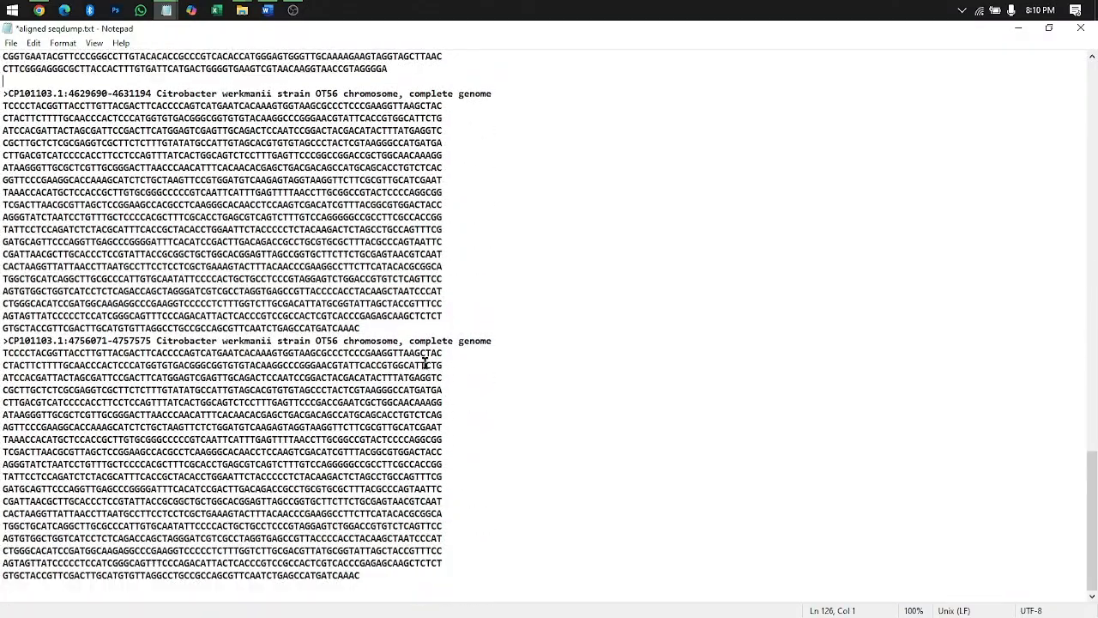
pyautogui.click(407, 327)
pyautogui.press('Return')
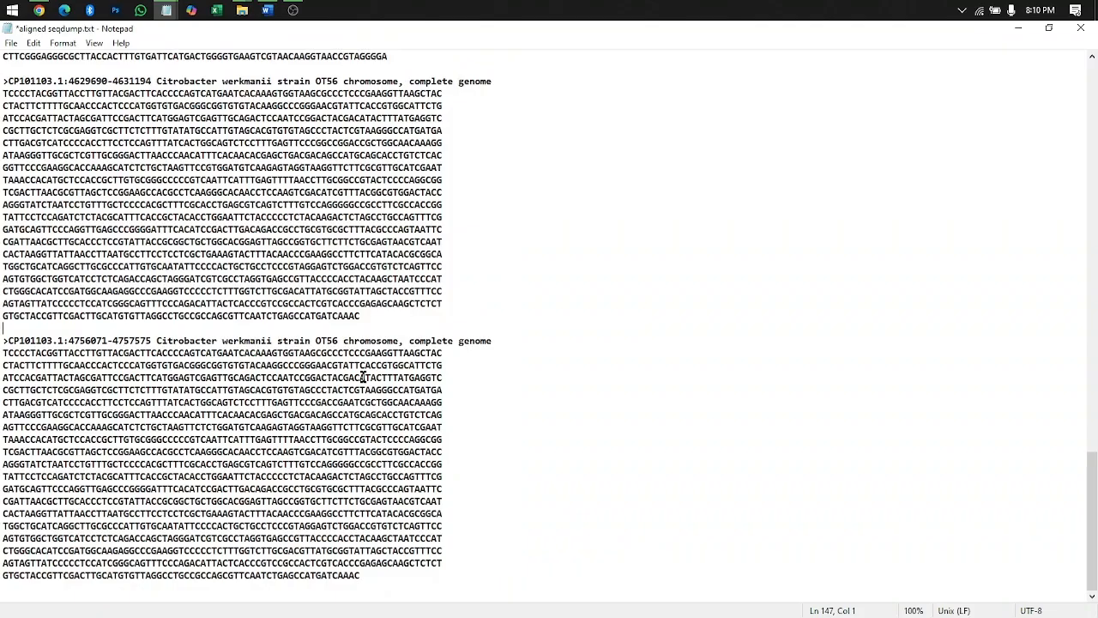
# - Review the spacing between the separated records back to the start of "aligned seqdump.txt"
pyautogui.scroll(8, 362, 378)
pyautogui.scroll(8, 330, 283)
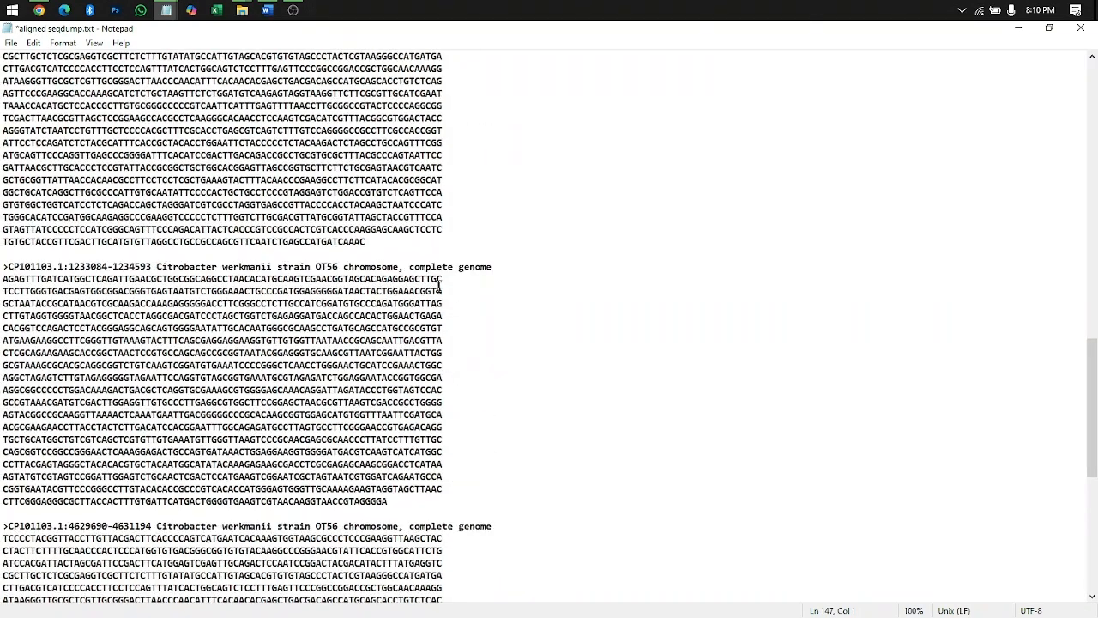
pyautogui.scroll(-1, 293, 279)
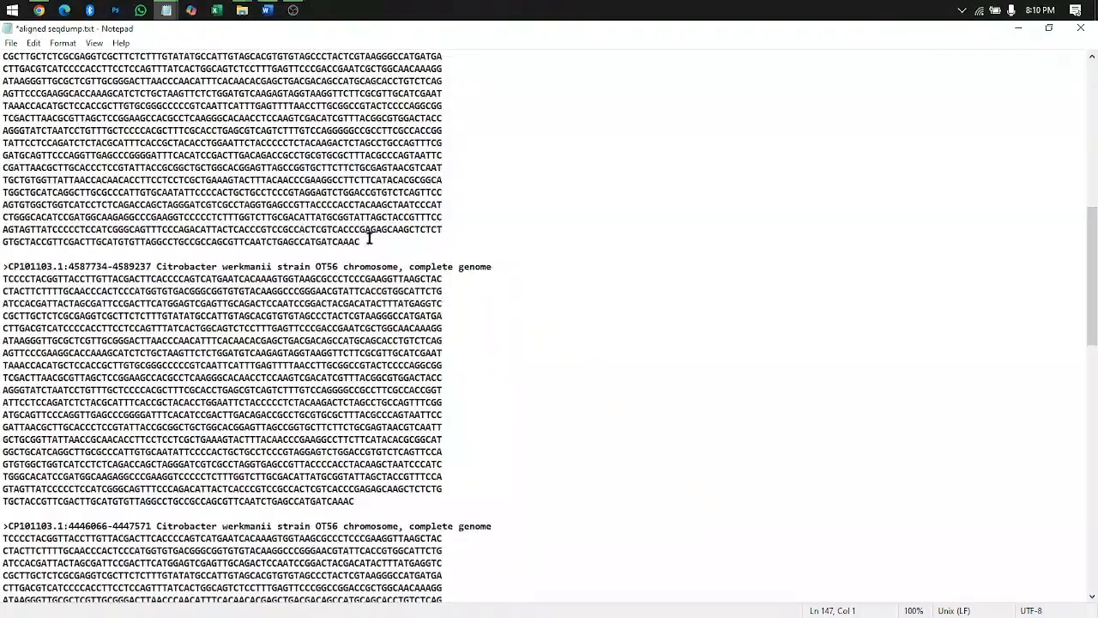
pyautogui.scroll(-9, 319, 210)
pyautogui.scroll(7, 321, 210)
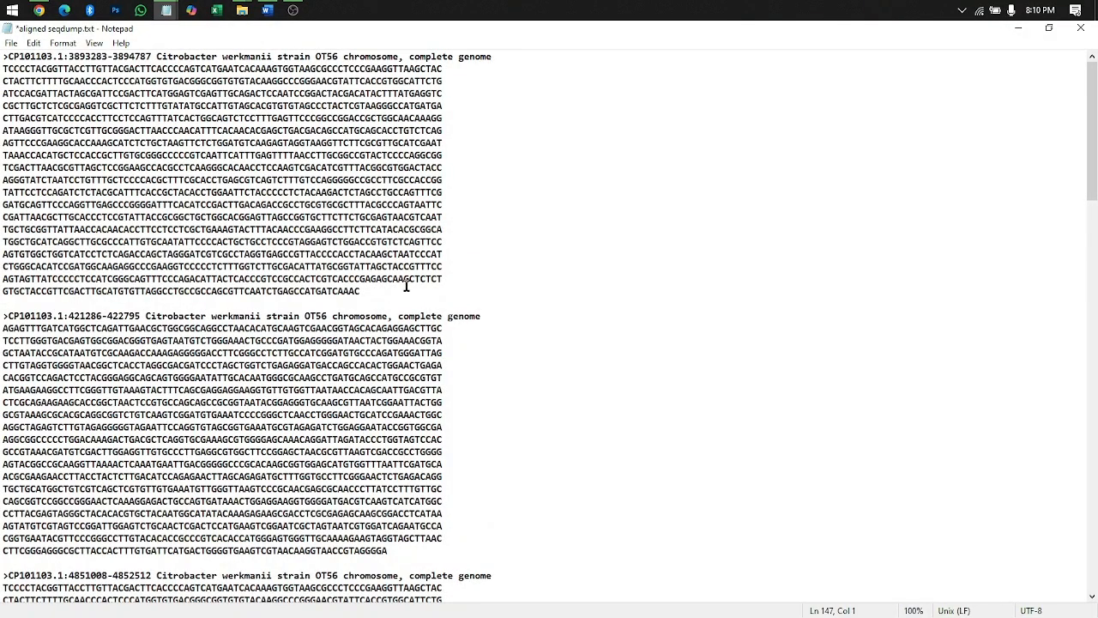
# - Switch to "complete seqdump.txt" to view a section further down the genome, and return to "aligned seqdump.txt"
pyautogui.hotkey('alt', 'Tab')
pyautogui.hotkey('alt', 'Tab')
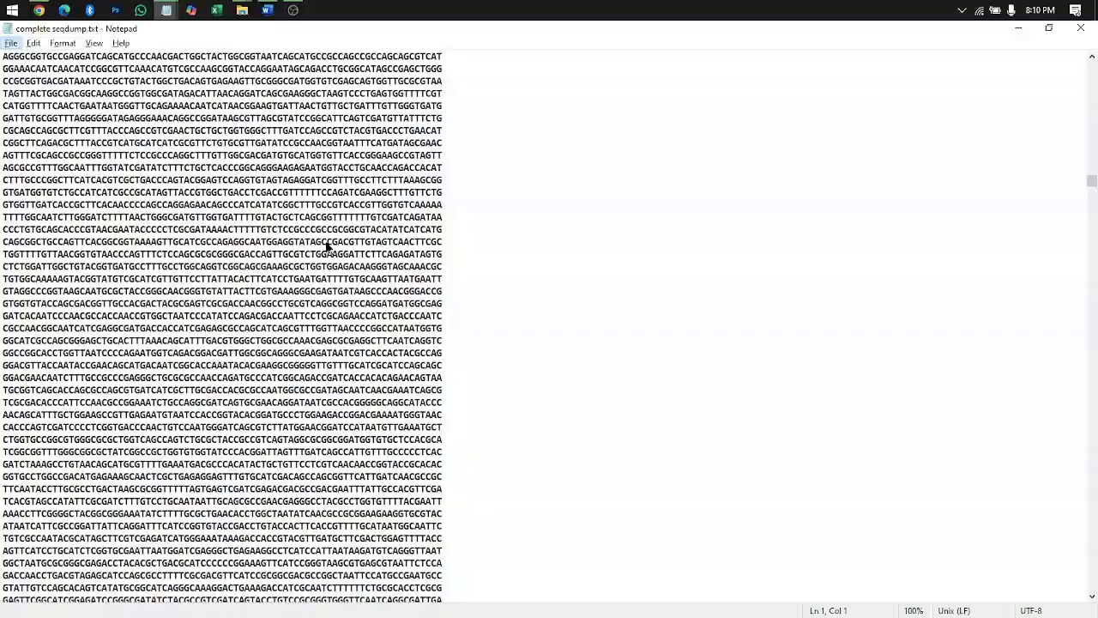
pyautogui.moveTo(1094, 187); pyautogui.dragTo(1093, 258)
pyautogui.hotkey('alt', 'Tab')
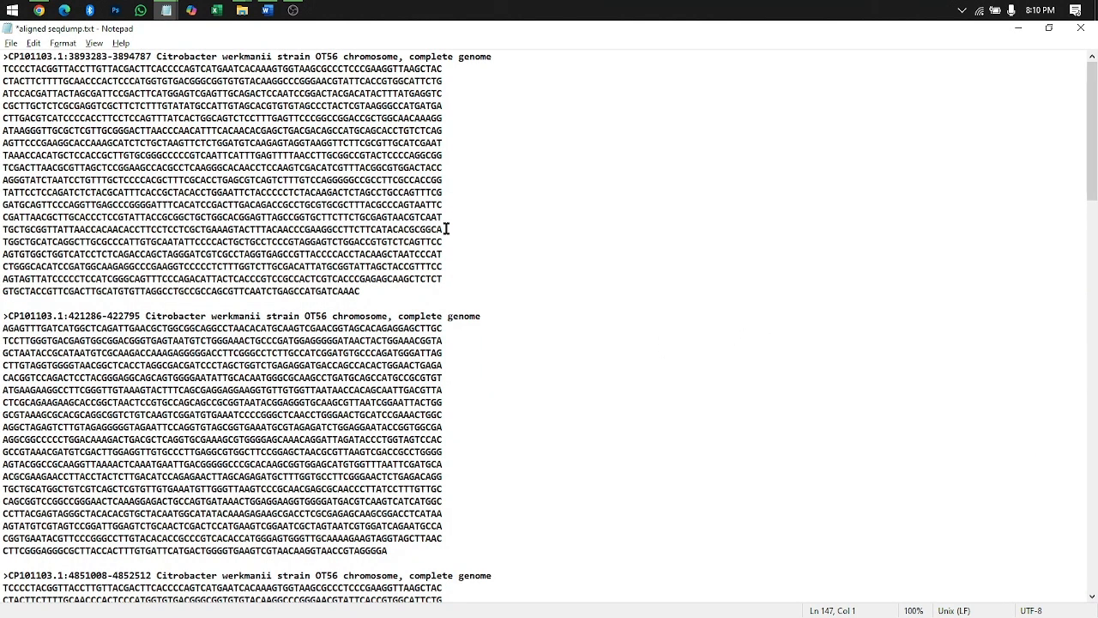
pyautogui.moveTo(378, 295); pyautogui.dragTo(2, 56)
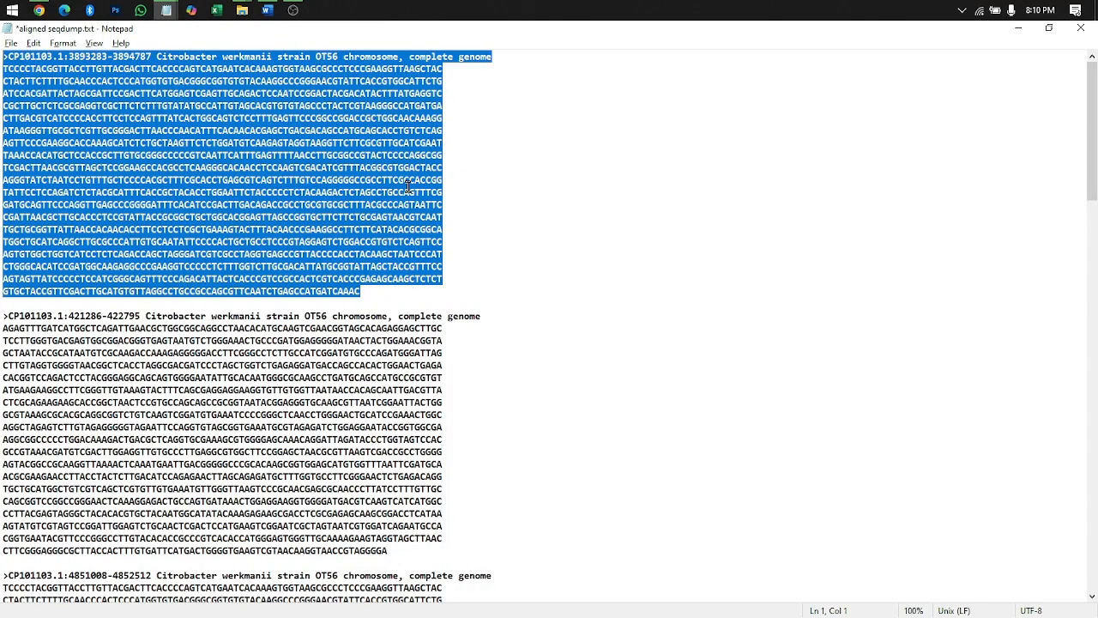
pyautogui.click(431, 282)
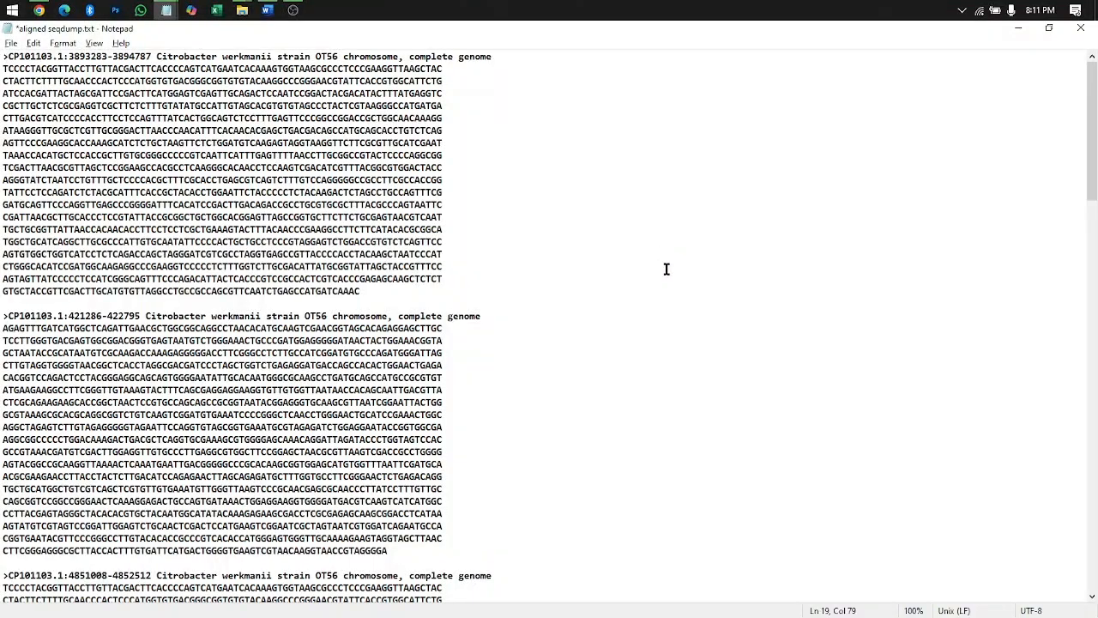
pyautogui.scroll(-6, 481, 326)
pyautogui.scroll(-12, 181, 343)
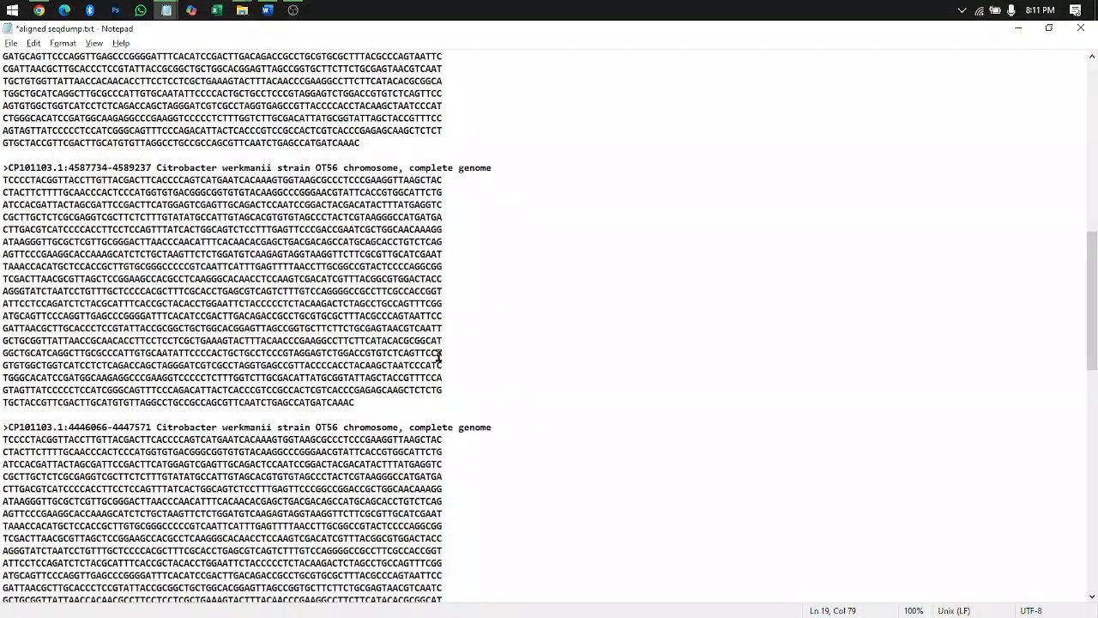
pyautogui.scroll(-8, 455, 339)
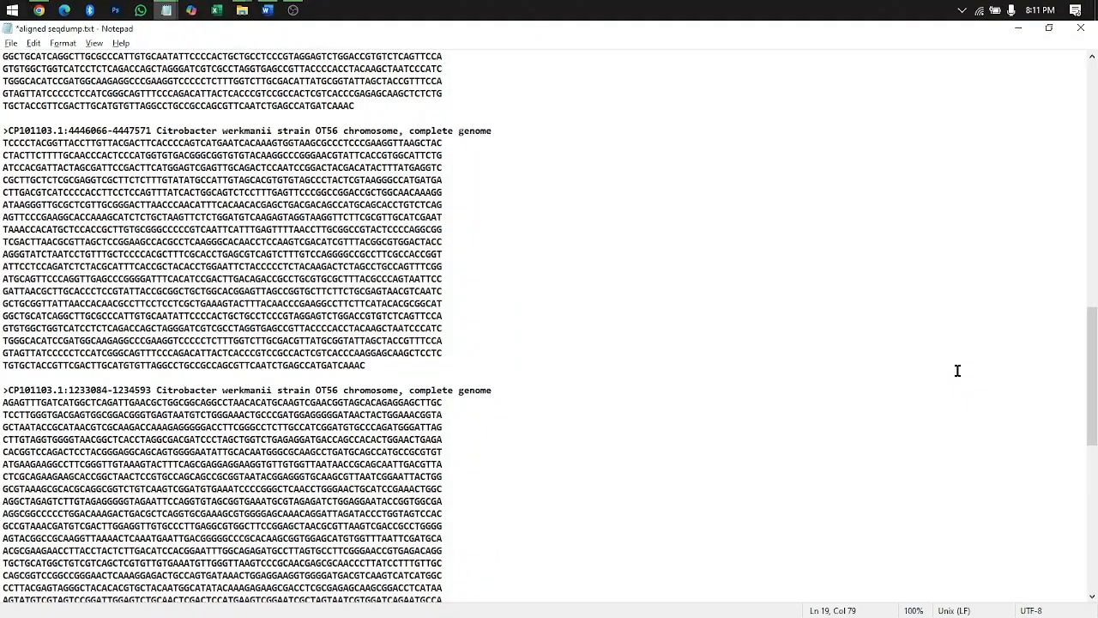
pyautogui.scroll(-6, 769, 296)
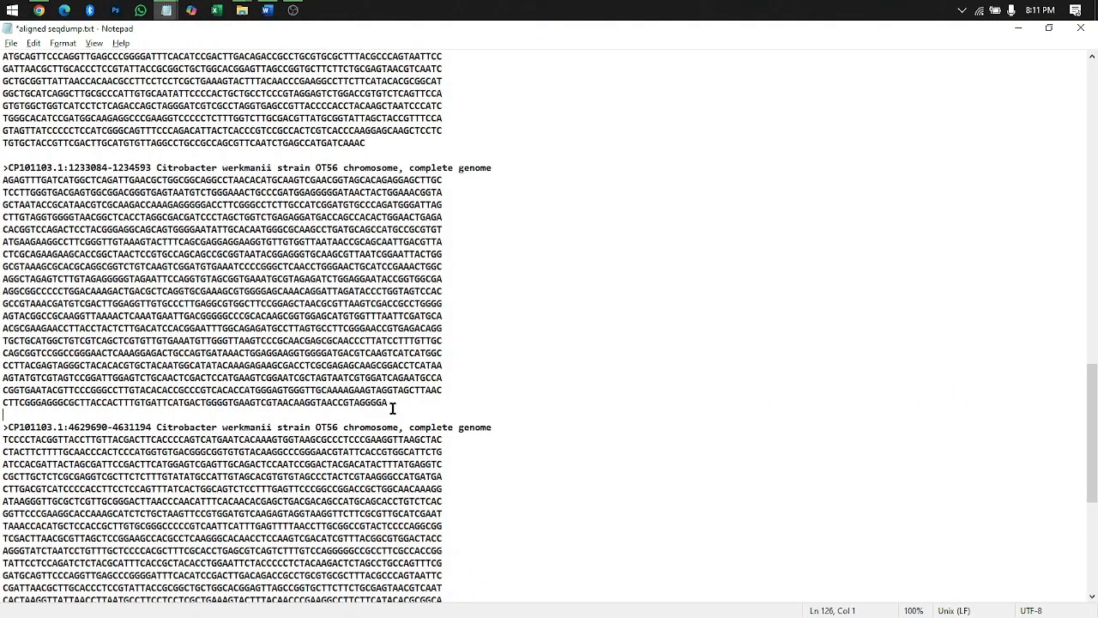
pyautogui.moveTo(391, 404); pyautogui.dragTo(2, 167)
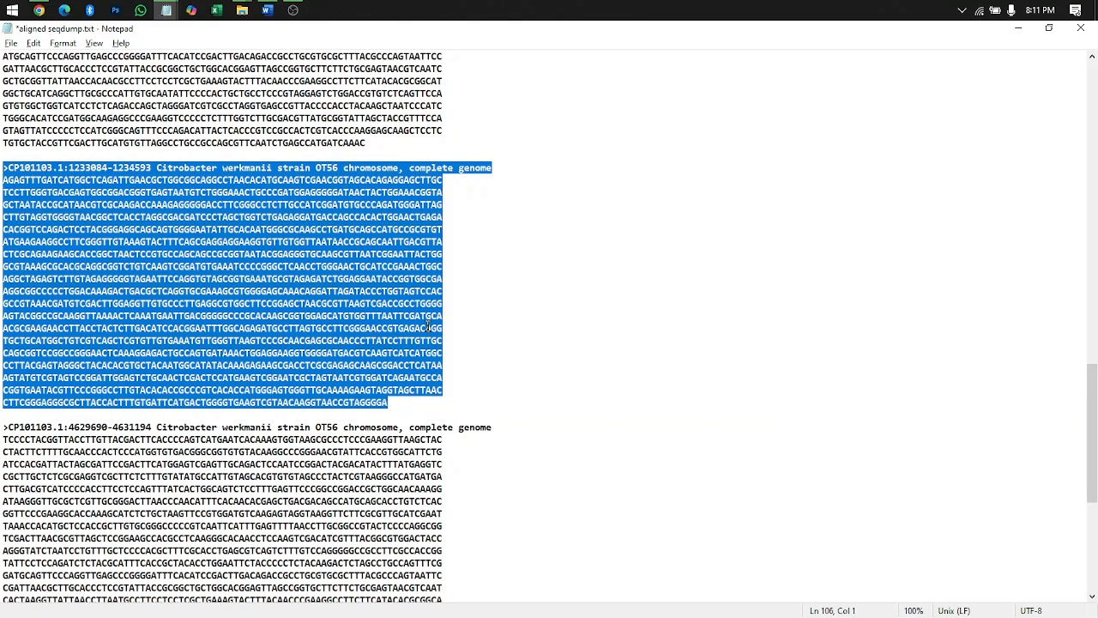
# - Switch to the BLAST results in Chrome and open the alignment of Citrobacter werkmanii strain OT56 (CP101103.1)
pyautogui.hotkey('alt', 'Tab')
pyautogui.click(697, 297)
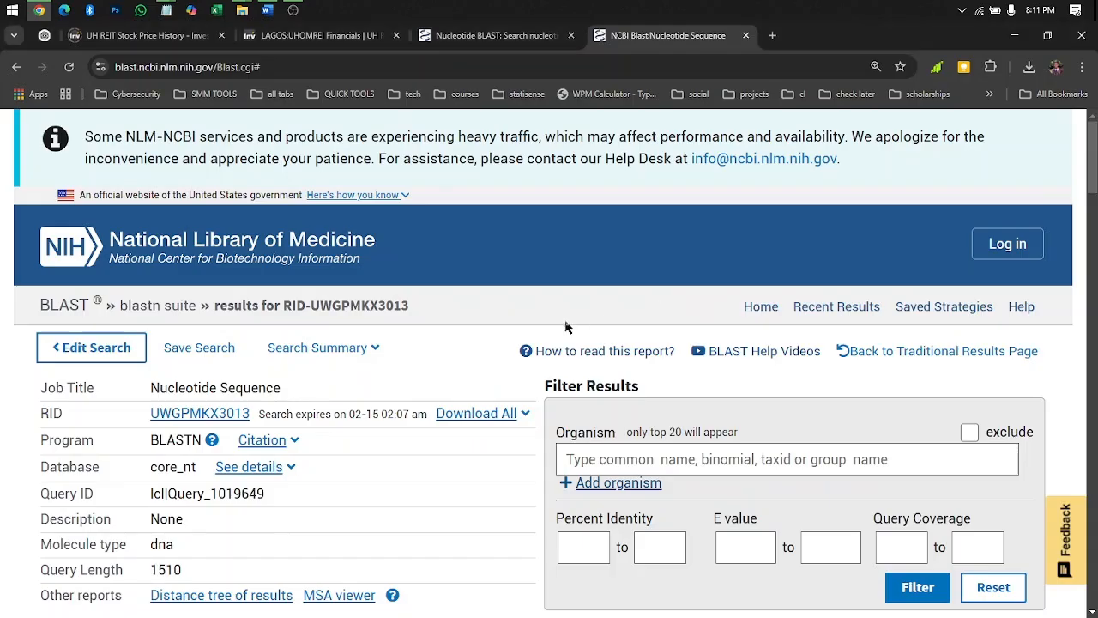
pyautogui.scroll(-2, 372, 336)
pyautogui.scroll(-3, 372, 337)
pyautogui.click(351, 350)
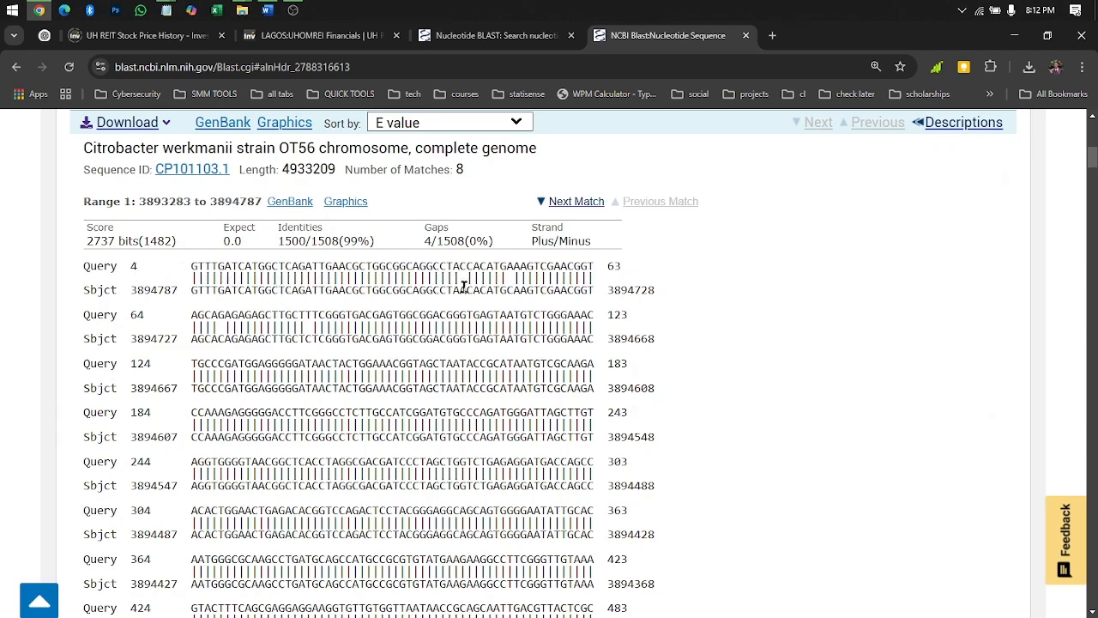
# - Examine the query-to-subject alignment of Range 1 (3893283 to 3894787) for matches, mismatches and gaps
pyautogui.scroll(-2, 470, 289)
pyautogui.scroll(-10, 311, 310)
pyautogui.scroll(12, 271, 300)
pyautogui.scroll(-2, 495, 375)
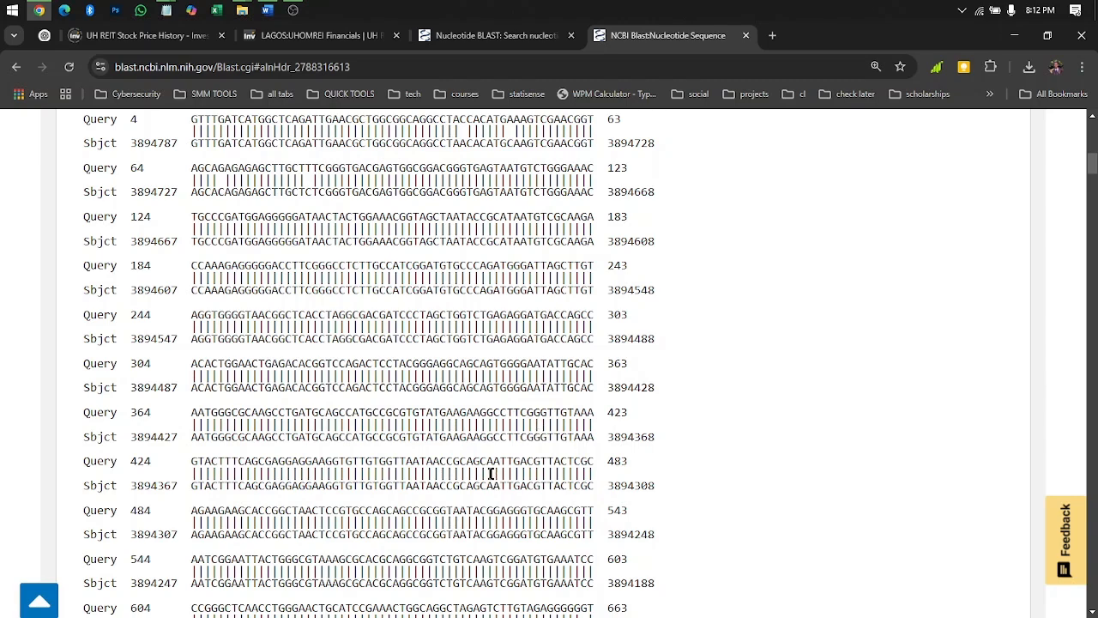
pyautogui.scroll(-10, 491, 473)
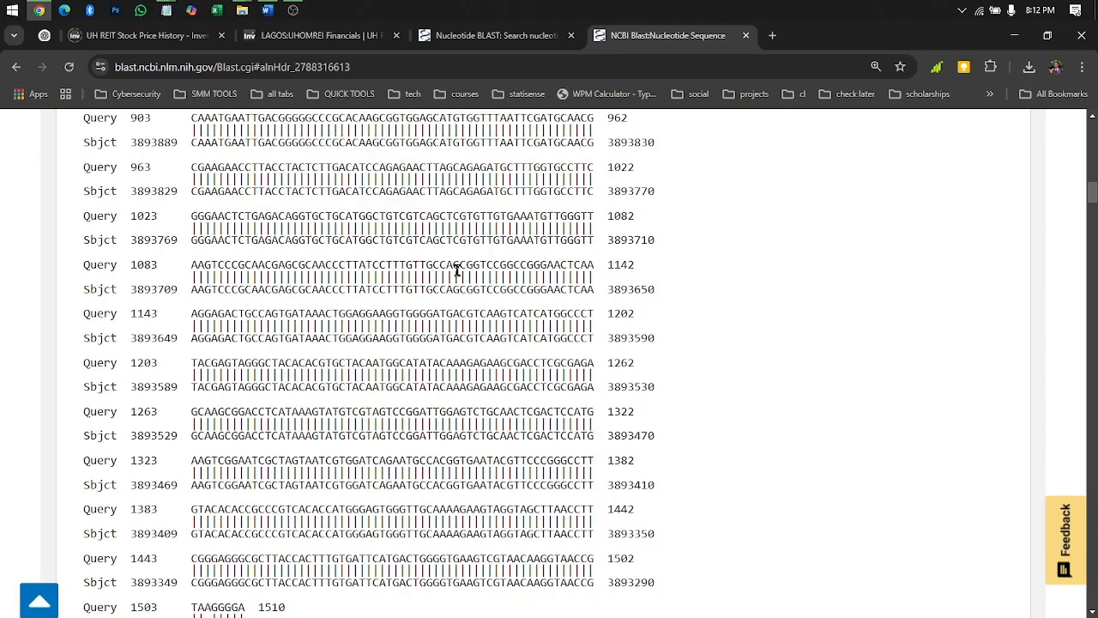
pyautogui.scroll(2, 457, 270)
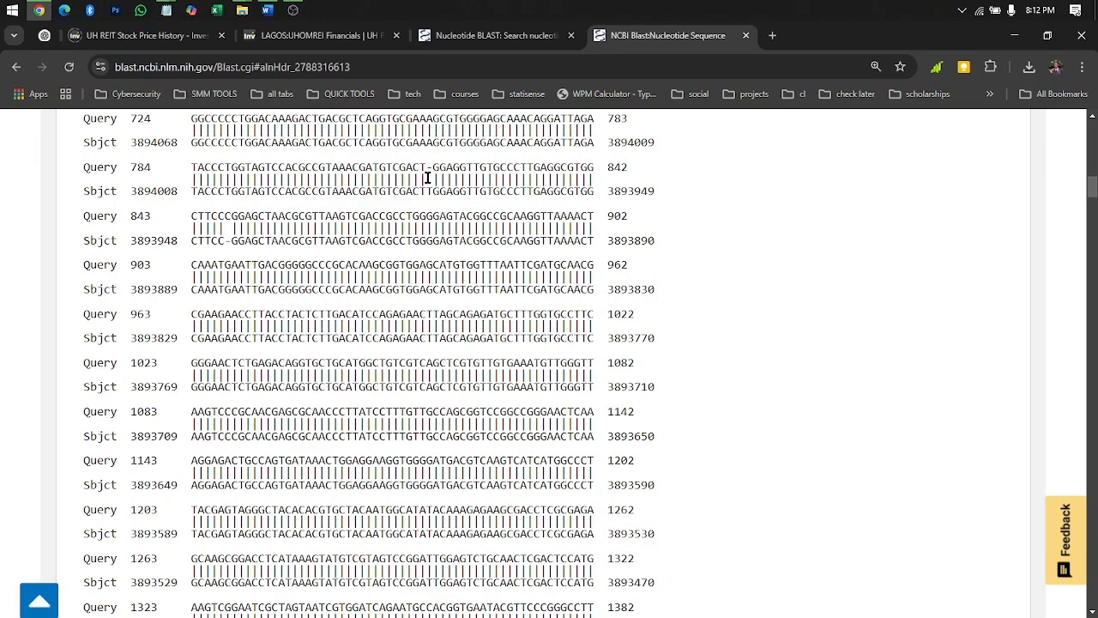
pyautogui.scroll(-2, 426, 178)
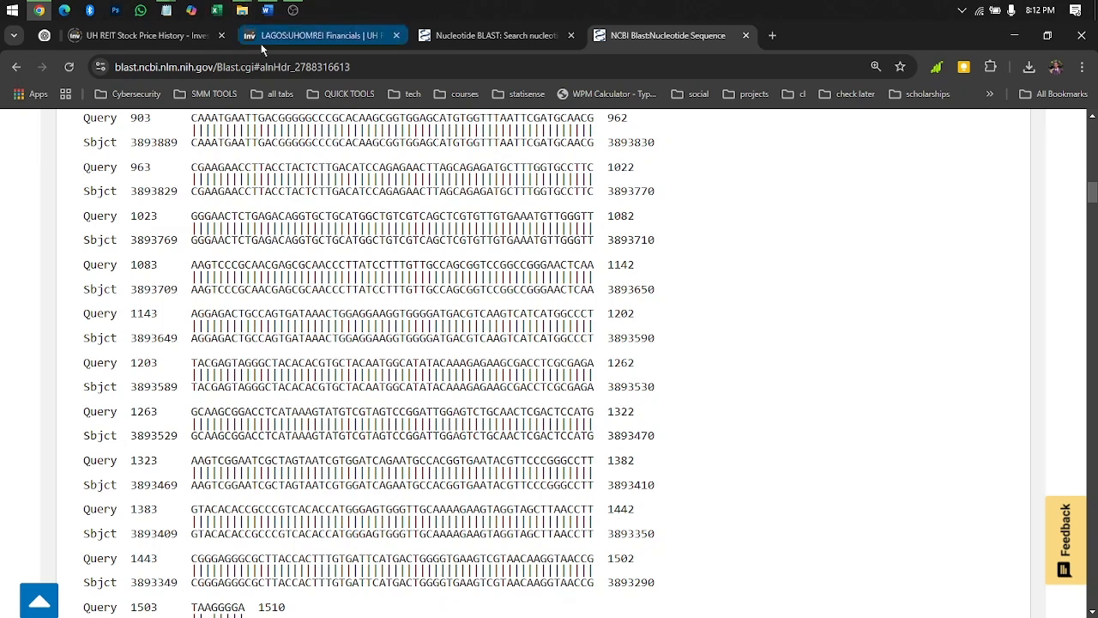
pyautogui.hotkey('alt', 'Tab')
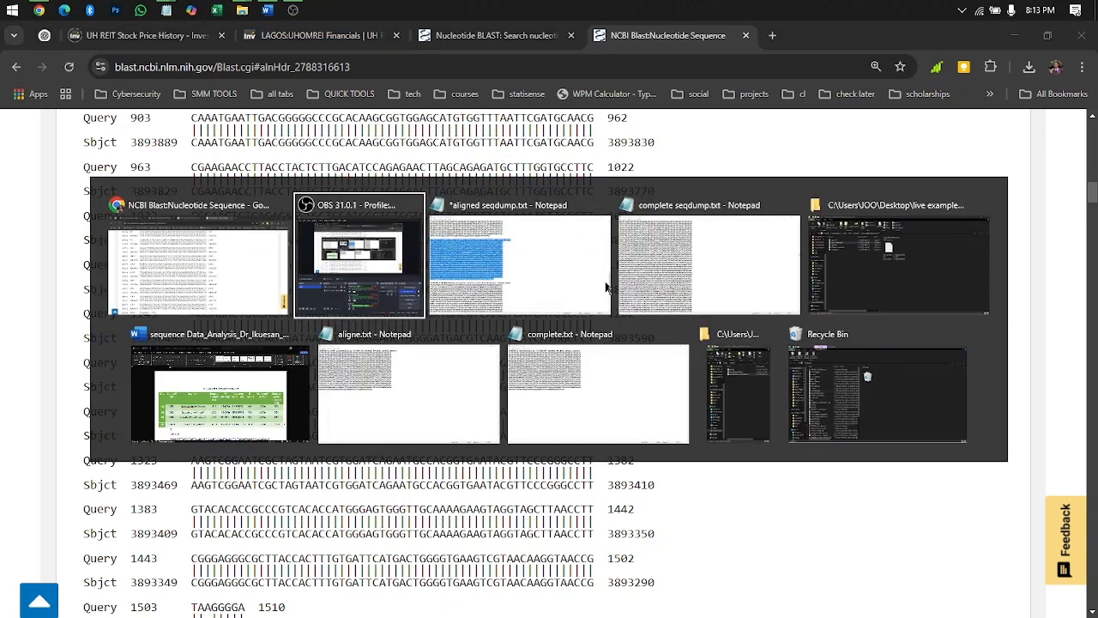
pyautogui.click(503, 258)
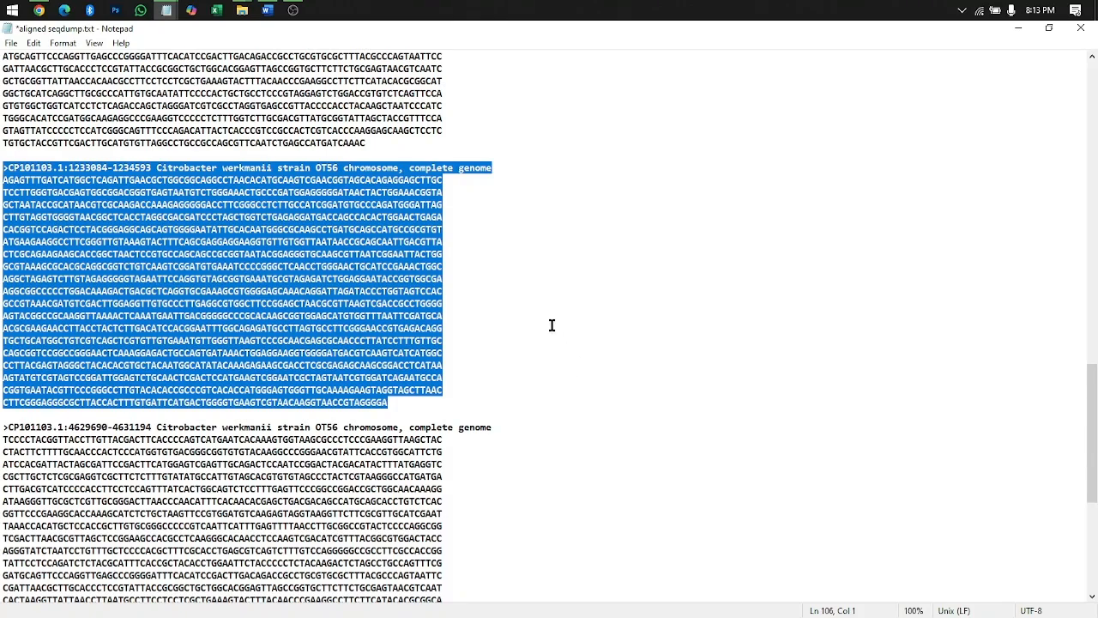
pyautogui.scroll(16, 451, 344)
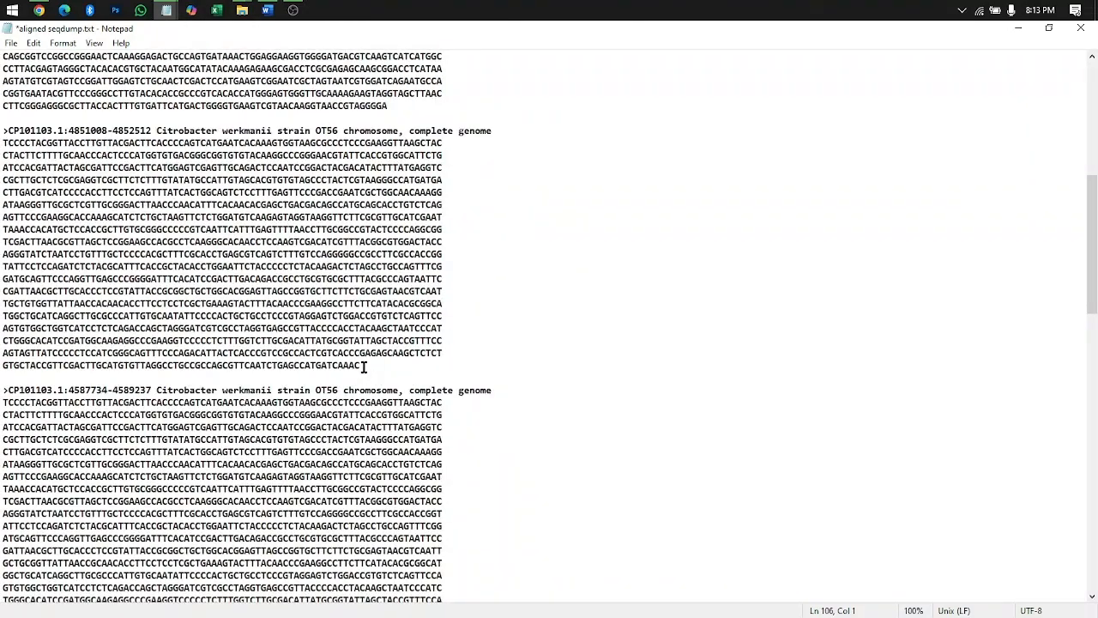
pyautogui.moveTo(364, 365); pyautogui.dragTo(273, 410)
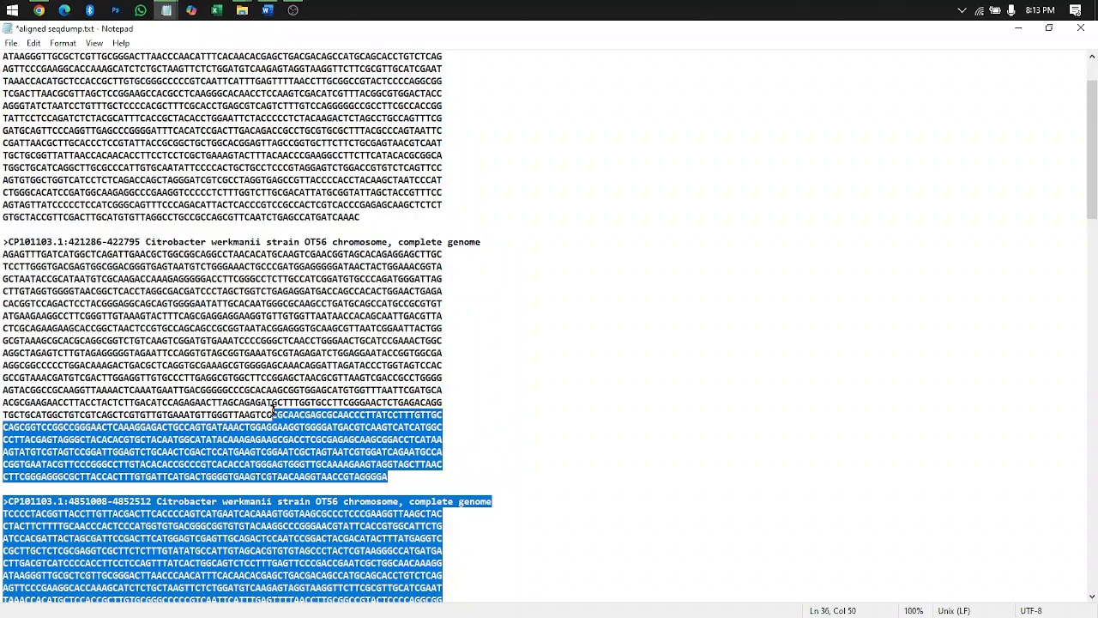
# - Compare against the continuous genome in "complete seqdump.txt", then bring "aligned seqdump.txt" back to the front
pyautogui.hotkey('alt', 'Tab')
pyautogui.hotkey('alt', 'Tab')
pyautogui.hotkey('alt', 'Tab')
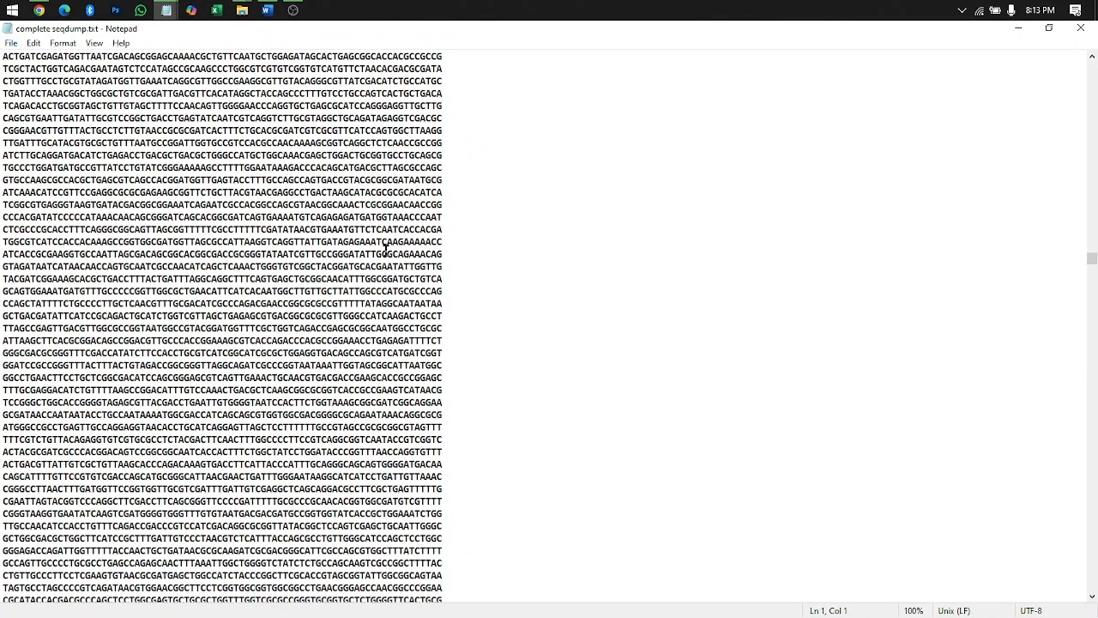
pyautogui.hotkey('alt', 'Tab')
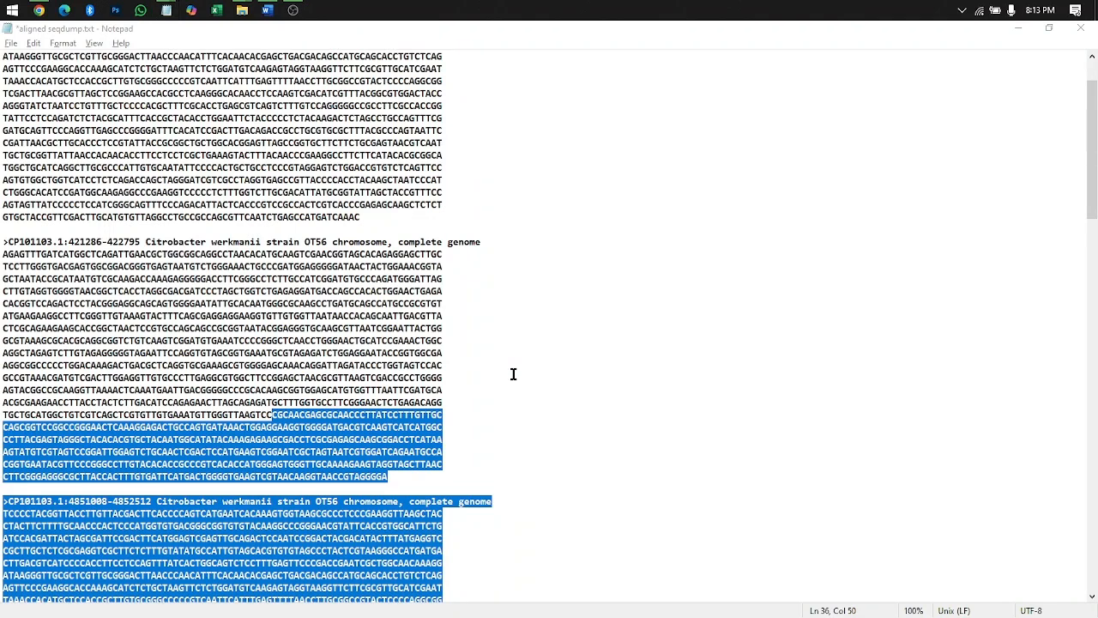
pyautogui.press('super')
pyautogui.click(618, 471)
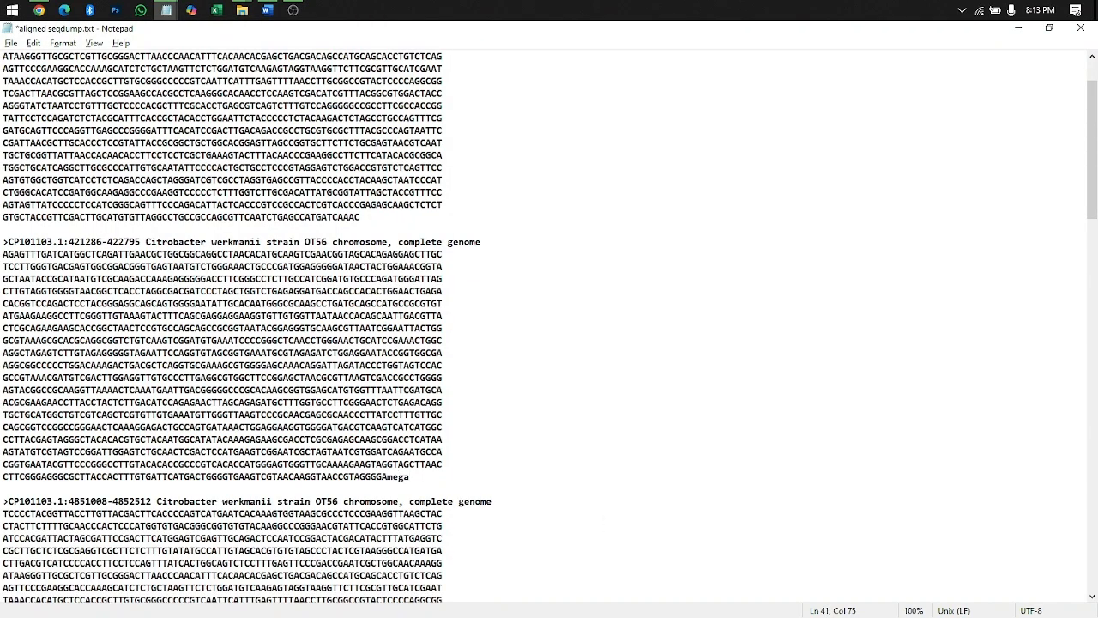
pyautogui.press('BackSpace')
pyautogui.press('BackSpace')
pyautogui.press('BackSpace')
pyautogui.press('BackSpace')
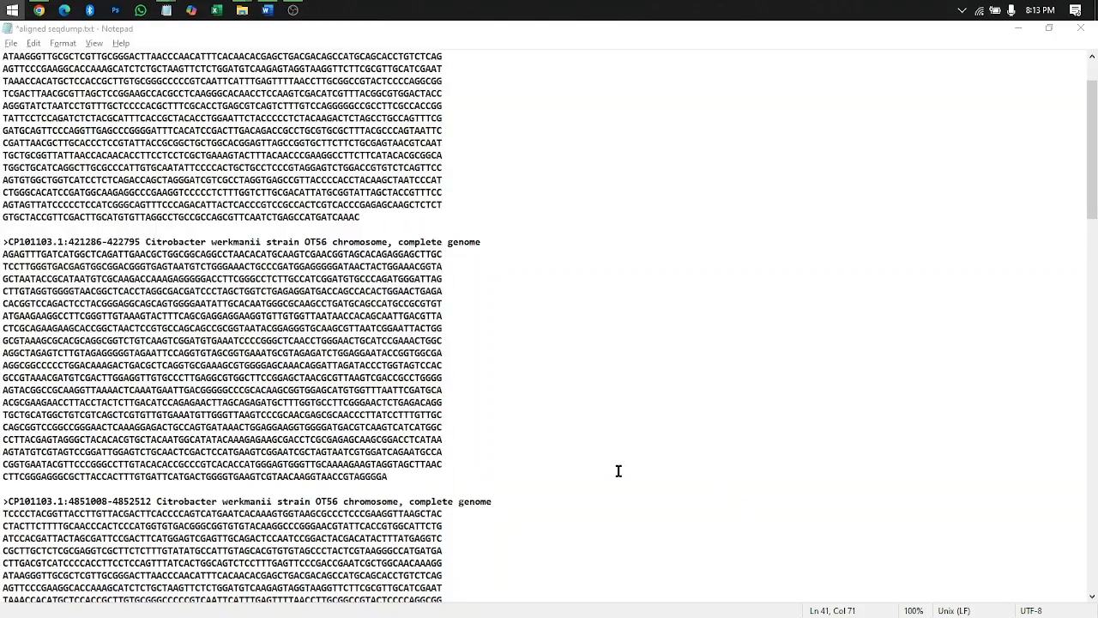
# - Search the installed apps for "mega" and launch MEGA11
pyautogui.press('super')
pyautogui.write('meags')
pyautogui.press('BackSpace')
pyautogui.press('BackSpace')
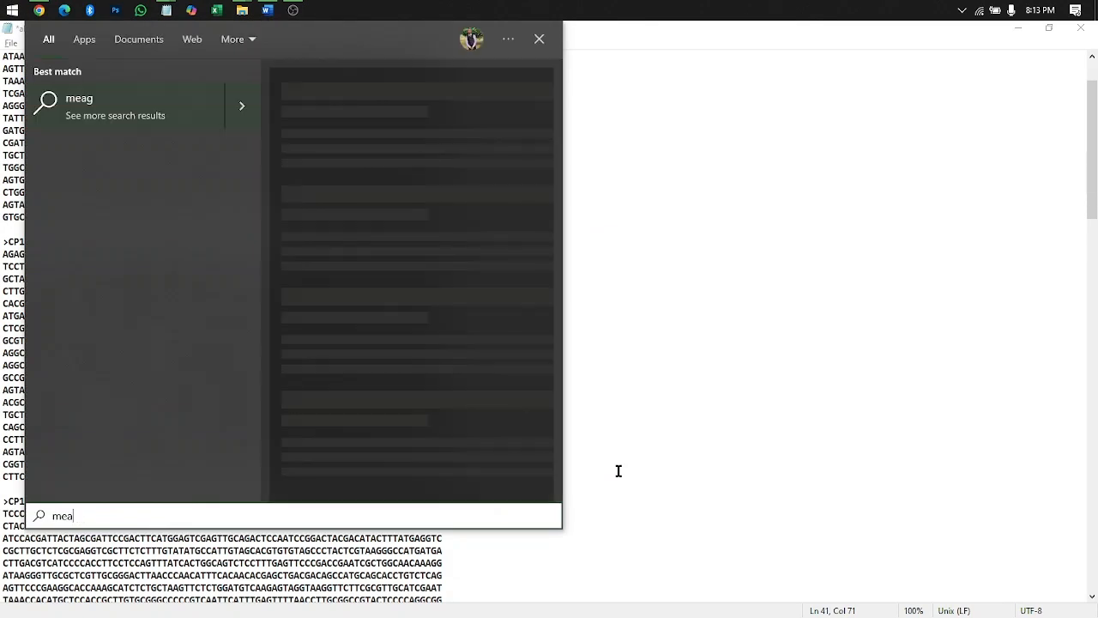
pyautogui.write('ga')
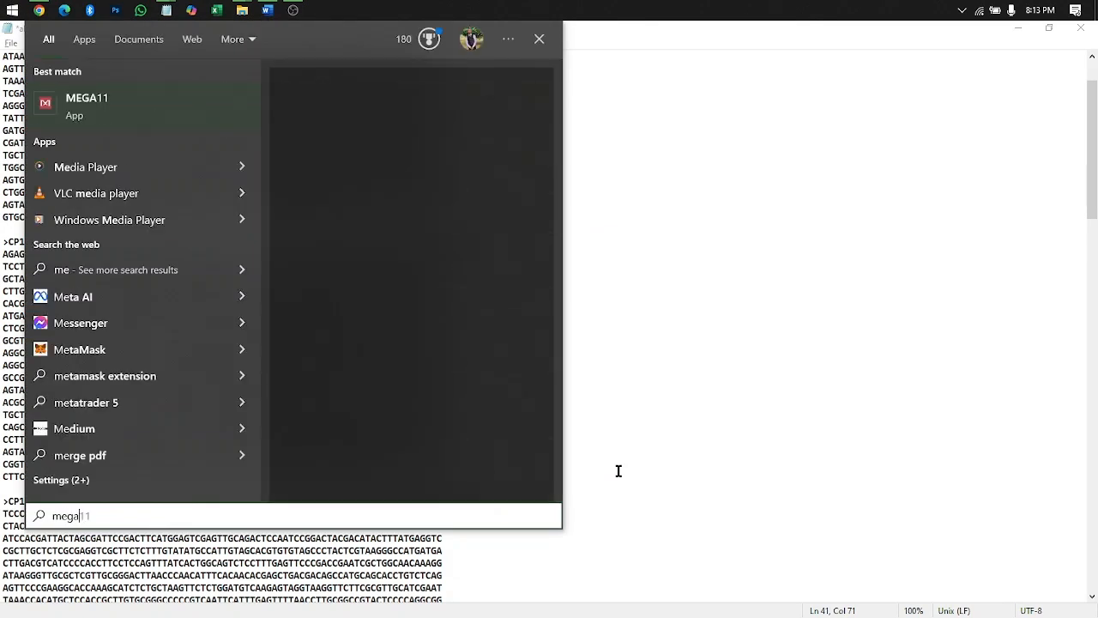
pyautogui.press('Escape')
# - Switch to the sequence data analysis document in Word and copy the entire AOE 1 sequence
pyautogui.hotkey('alt', 'Tab')
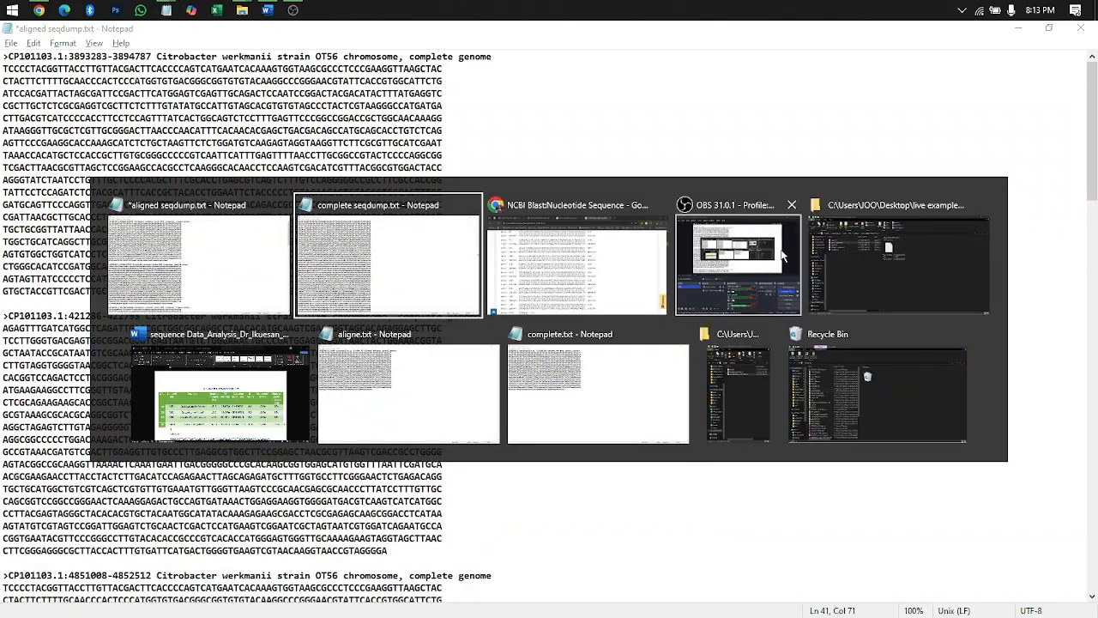
pyautogui.click(451, 297)
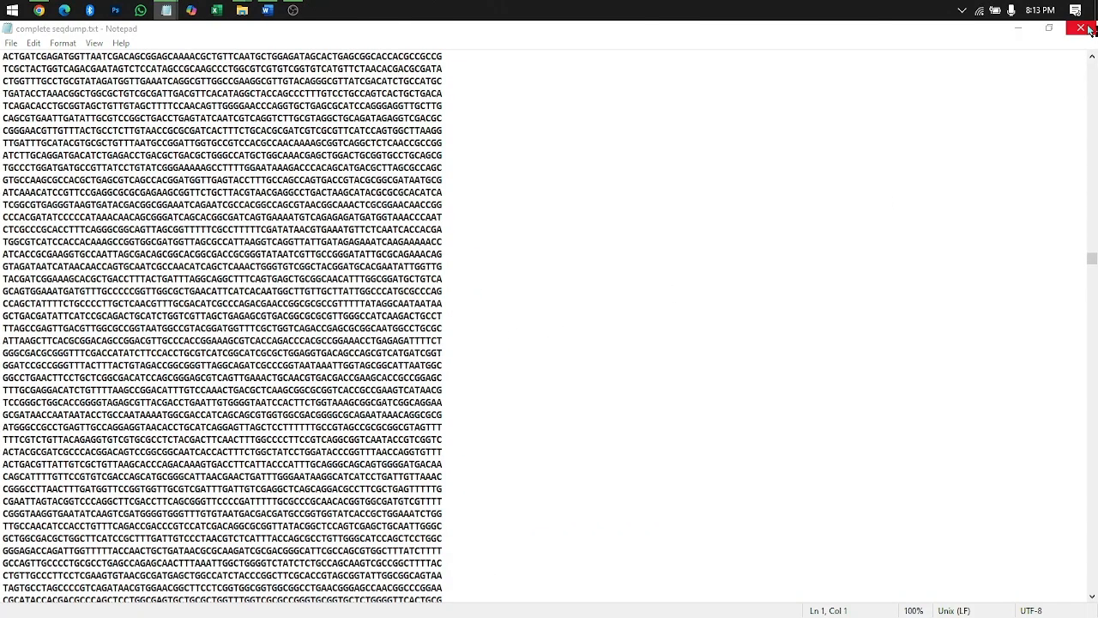
pyautogui.hotkey('alt', 'Tab')
pyautogui.click(182, 386)
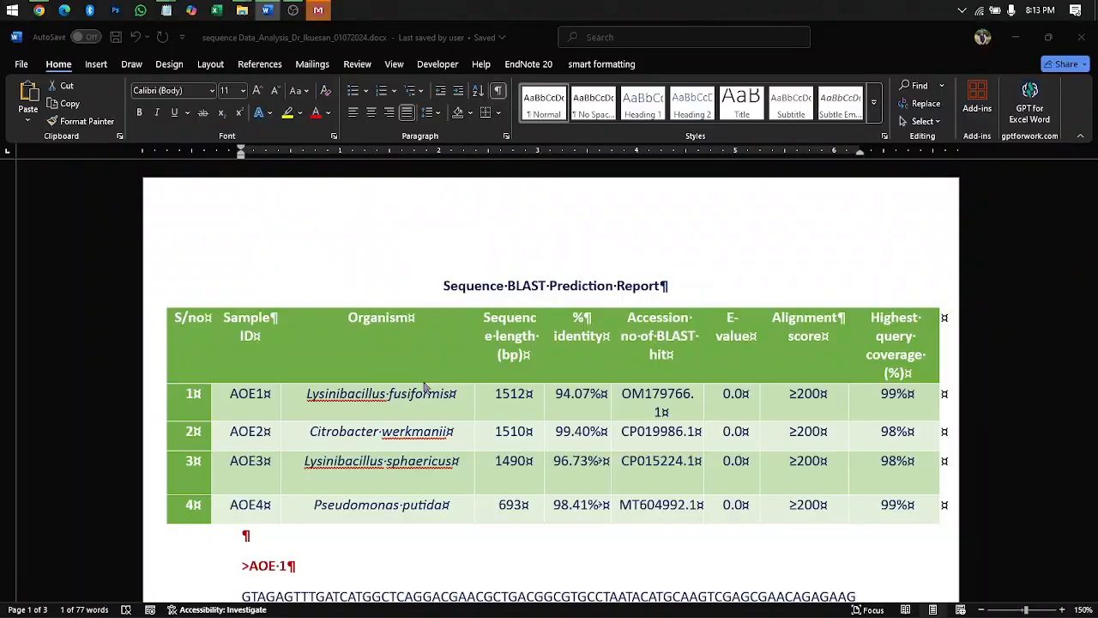
pyautogui.scroll(-3, 544, 456)
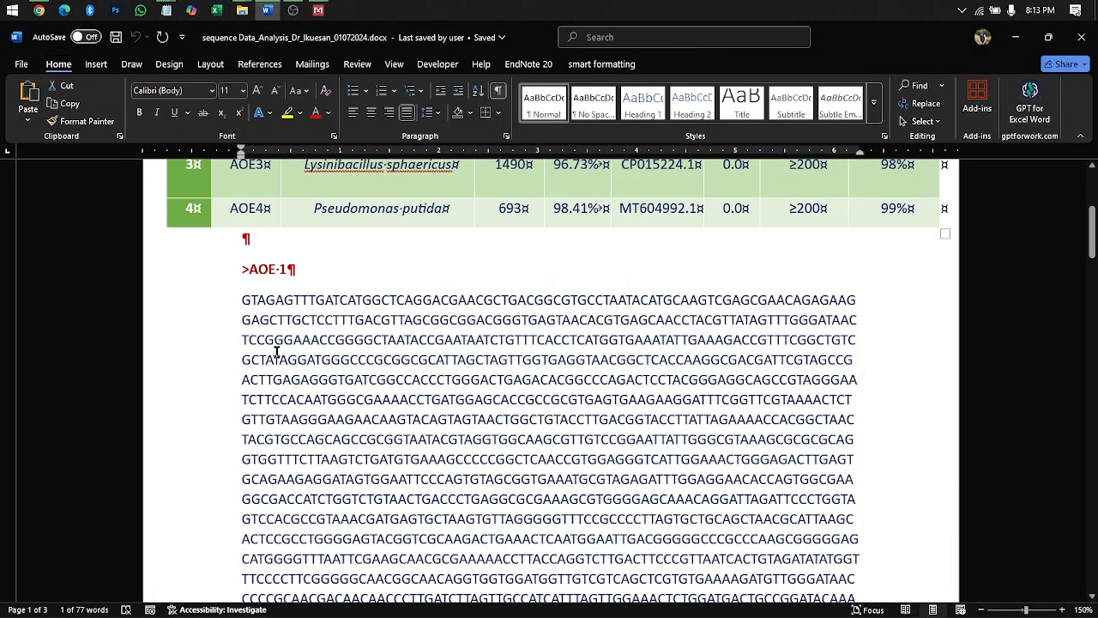
pyautogui.moveTo(245, 296); pyautogui.dragTo(608, 342)
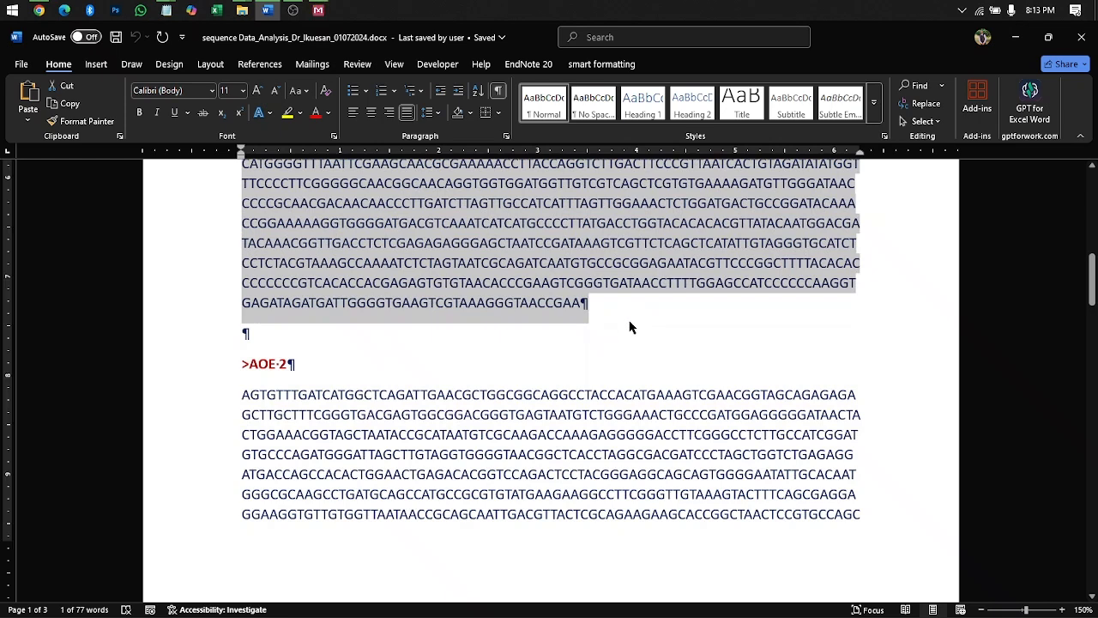
# - Return to the BLAST results in Chrome, open a blank blastn search form and paste the AOE 1 sequence as the query
pyautogui.hotkey('alt', 'Tab')
pyautogui.click(820, 277)
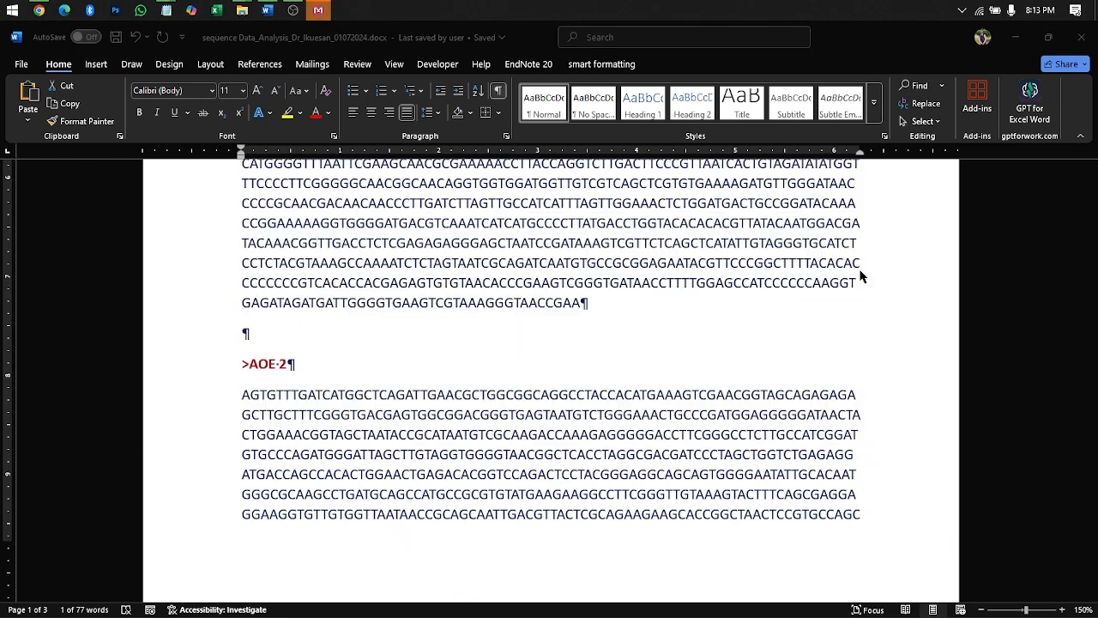
pyautogui.hotkey('alt', 'Tab')
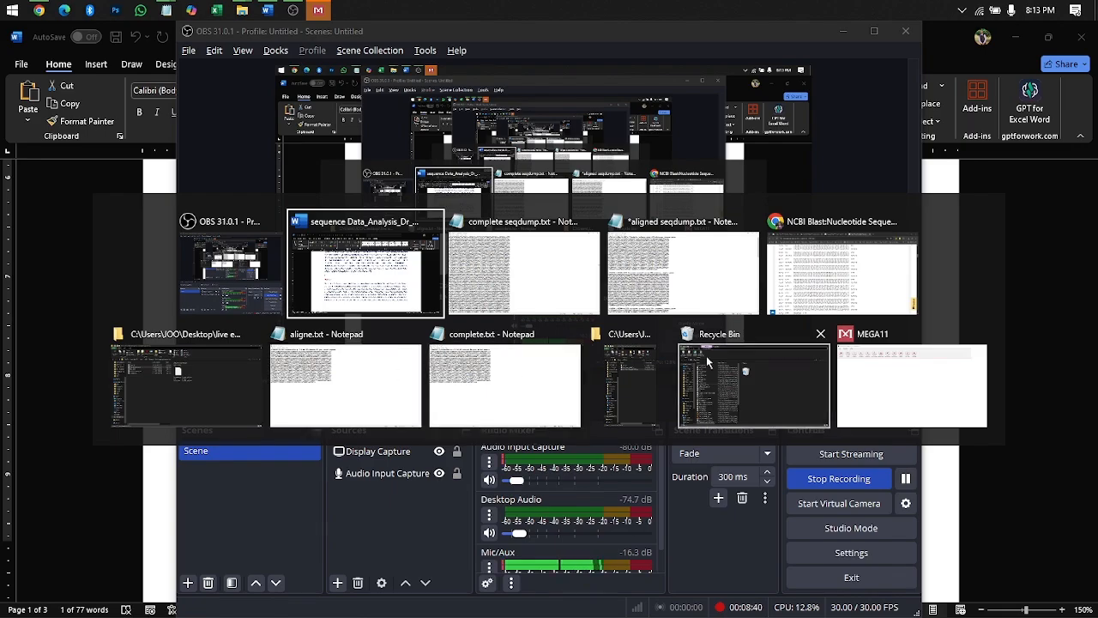
pyautogui.click(797, 272)
pyautogui.scroll(20, 313, 204)
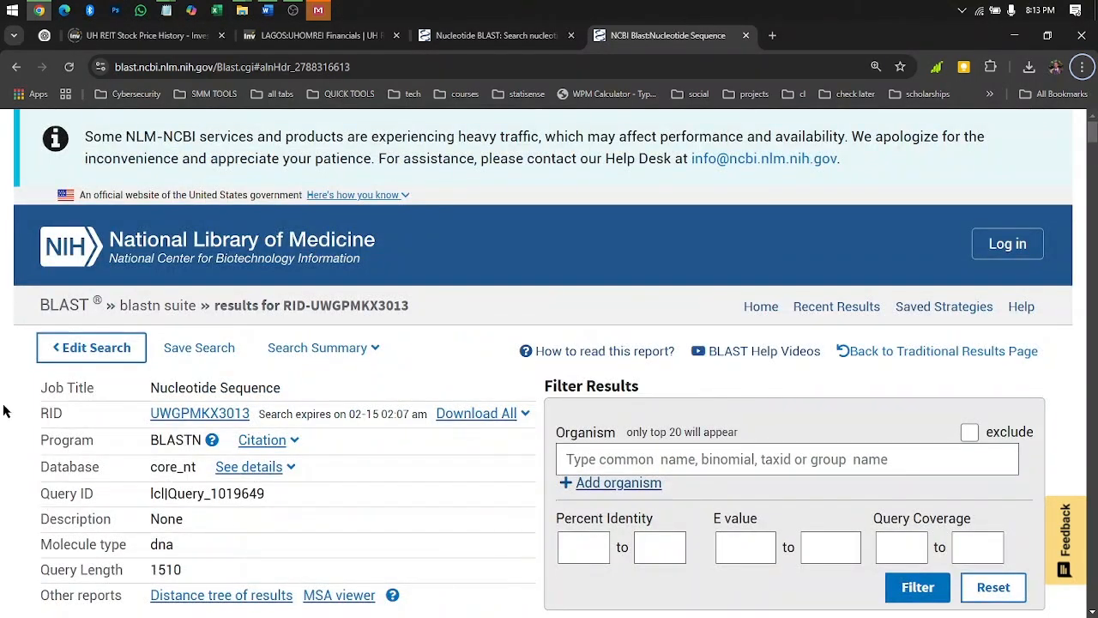
pyautogui.click(141, 314)
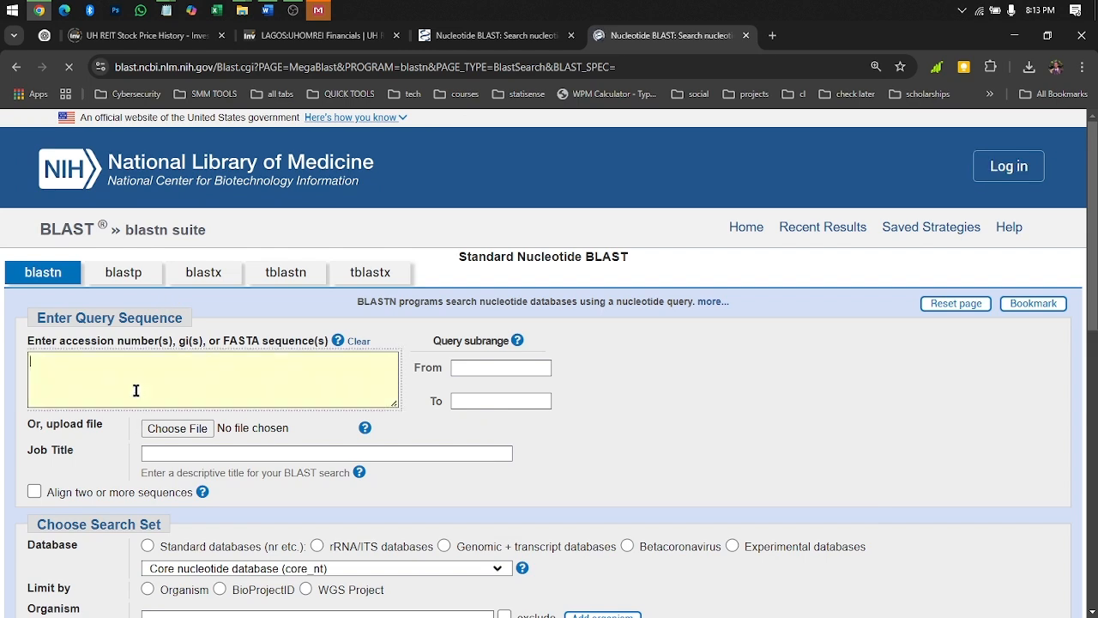
pyautogui.hotkey('ctrl', 'v')
# - Run the BLAST search against core_nt with megablast, showing results in a new window, and close the old search form
pyautogui.scroll(-3, 360, 287)
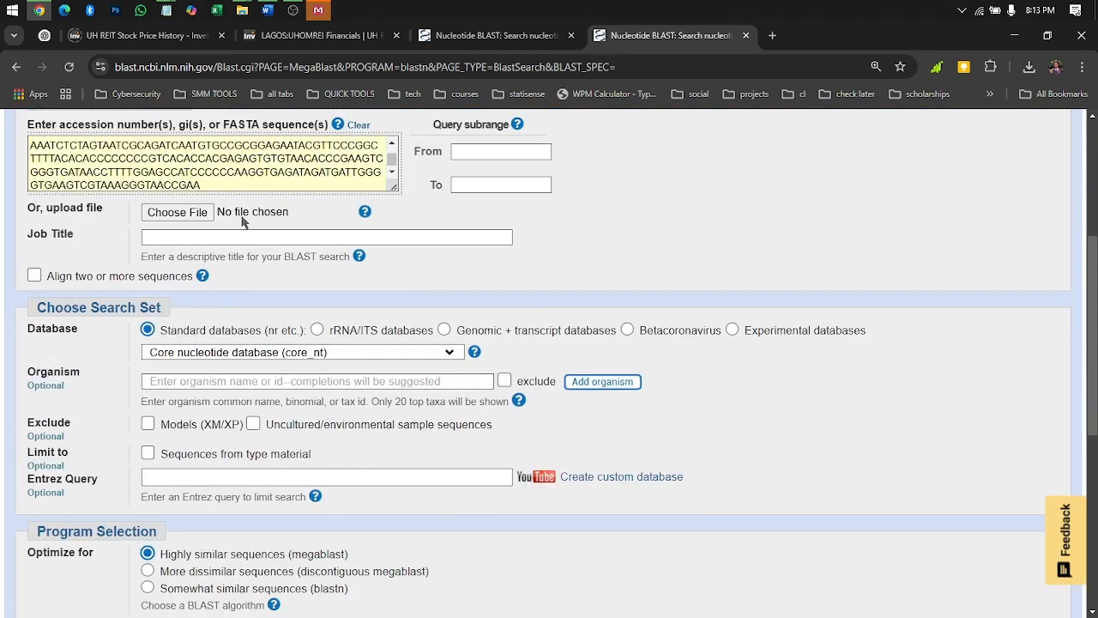
pyautogui.scroll(-5, 375, 364)
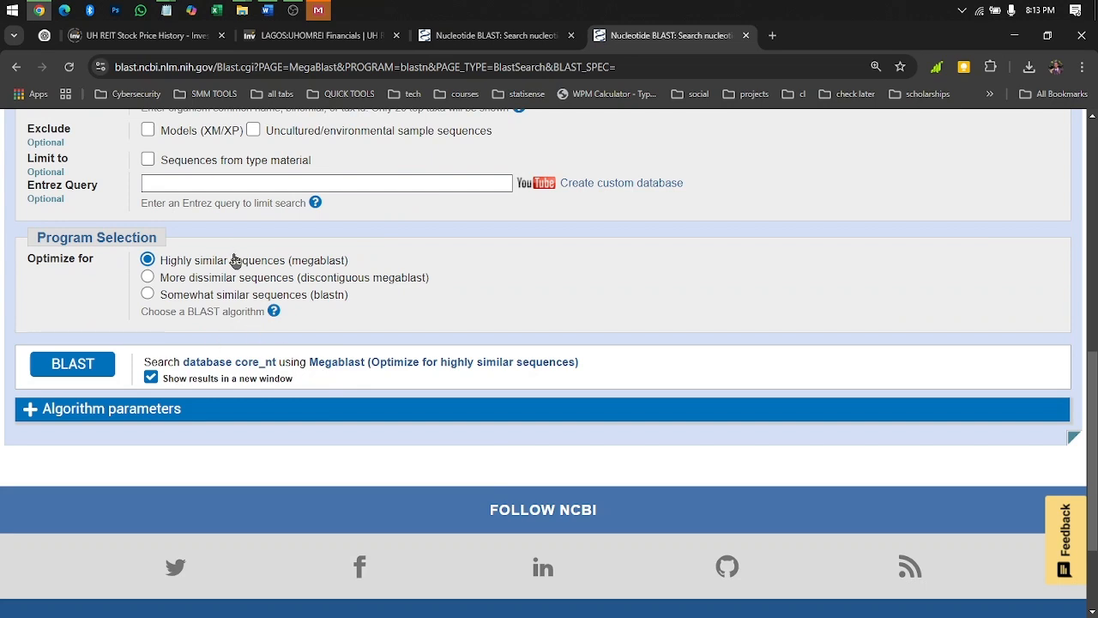
pyautogui.scroll(5, 233, 263)
pyautogui.scroll(-5, 219, 419)
pyautogui.scroll(5, 197, 292)
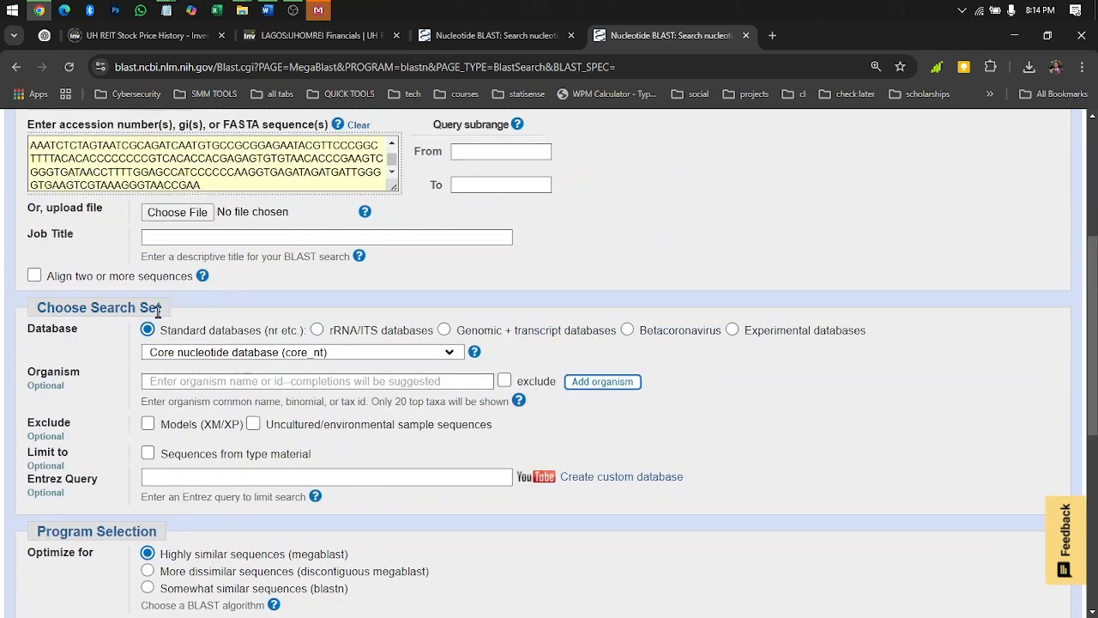
pyautogui.scroll(-2, 483, 536)
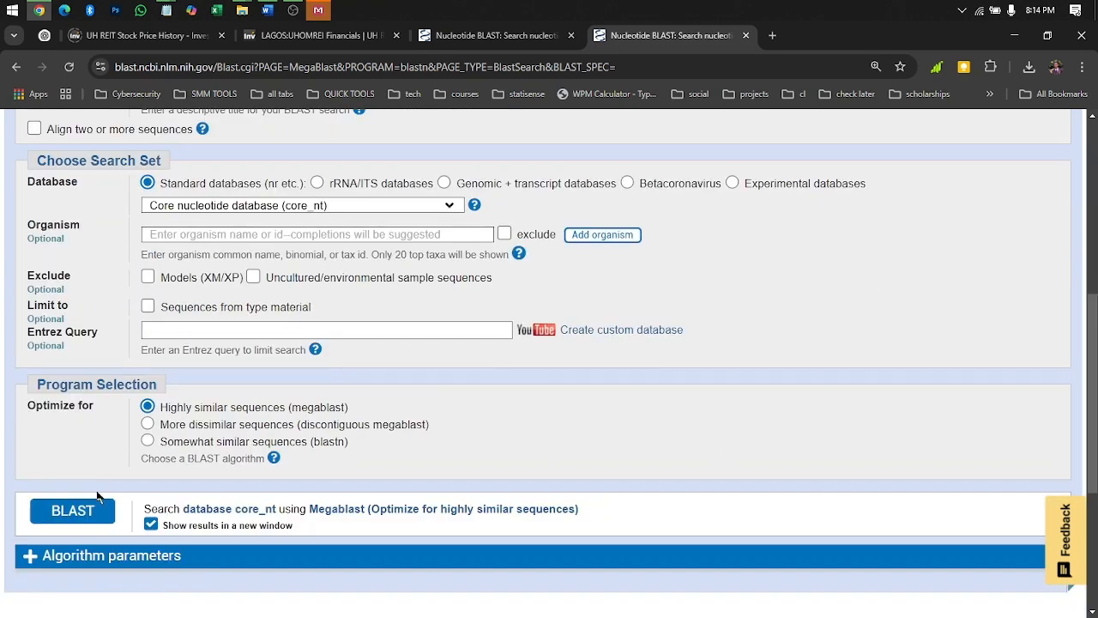
pyautogui.click(73, 512)
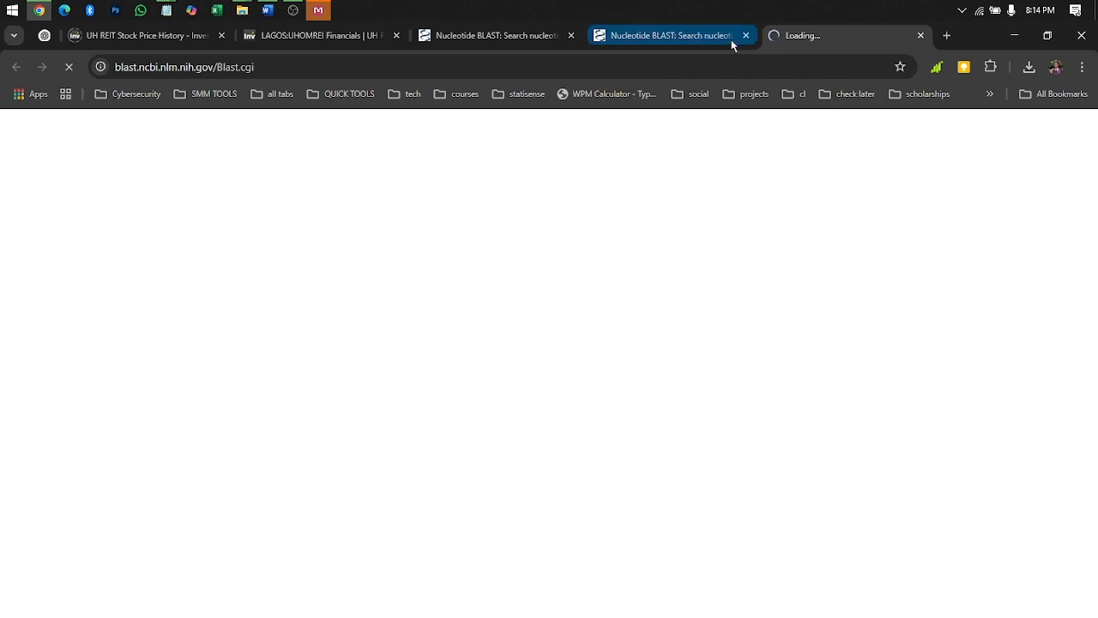
pyautogui.click(745, 38)
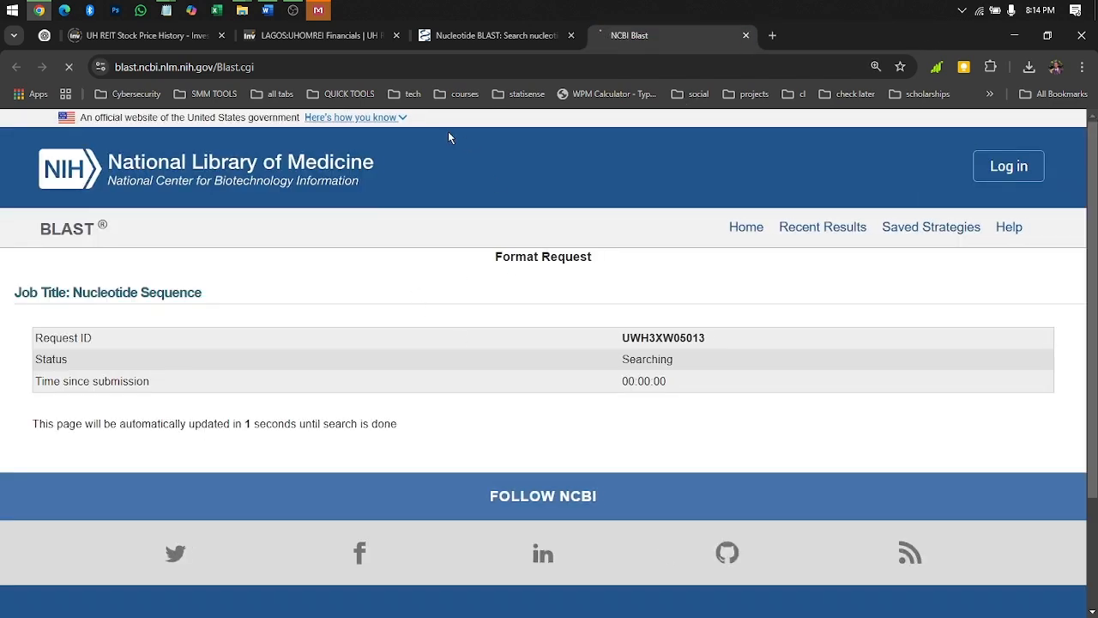
# - Switch to the "live example phylogenetic tree" folder in File Explorer and delete all its text files
pyautogui.hotkey('alt', 'Tab')
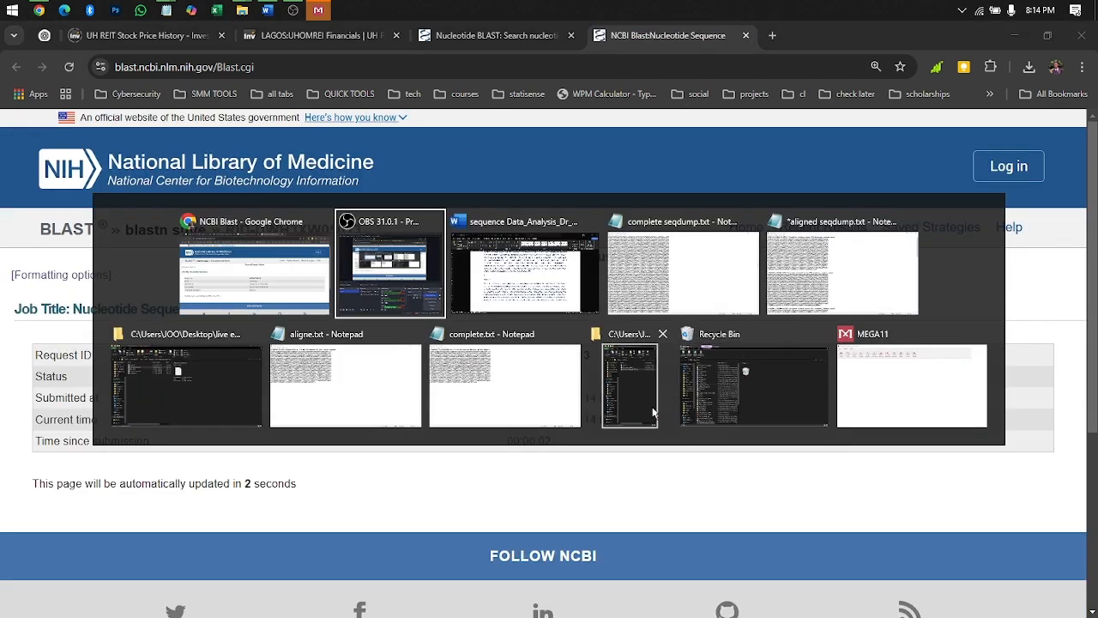
pyautogui.click(256, 388)
pyautogui.hotkey('ctrl', 'a')
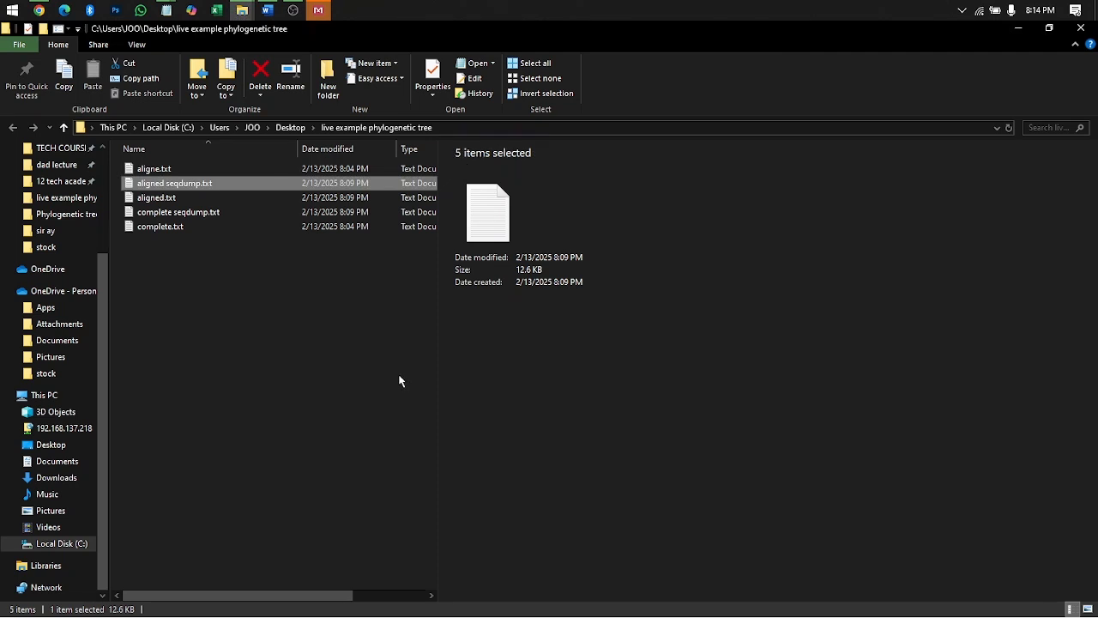
pyautogui.press('Delete')
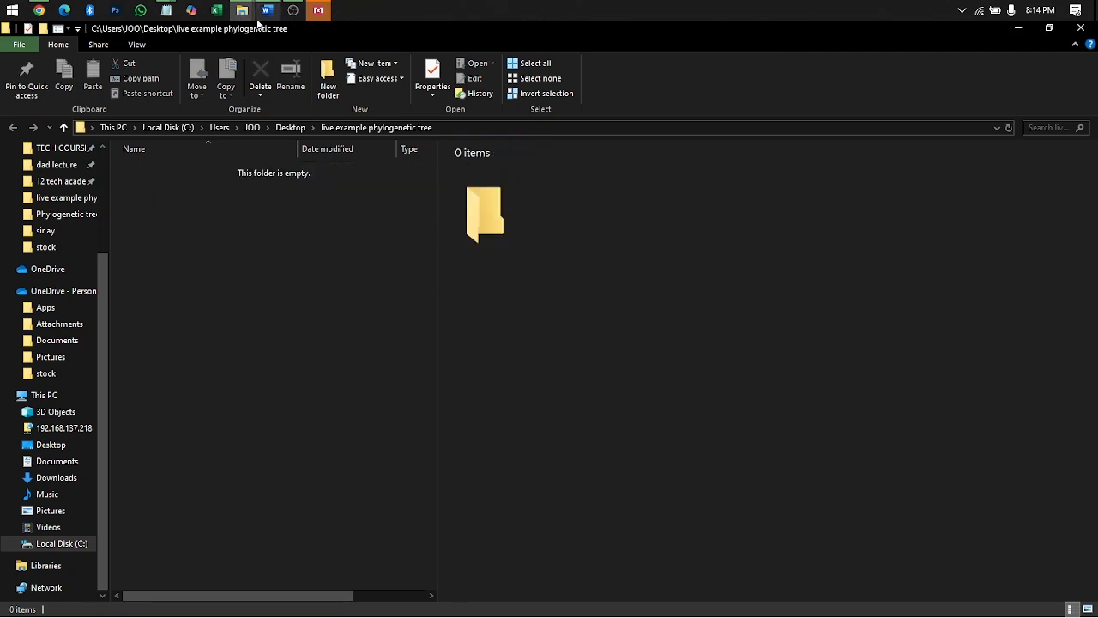
# - Close the Notepad windows of aligned seqdump.txt, complete seqdump.txt, aligne.txt and complete.txt, discarding unsaved edits
pyautogui.click(168, 11)
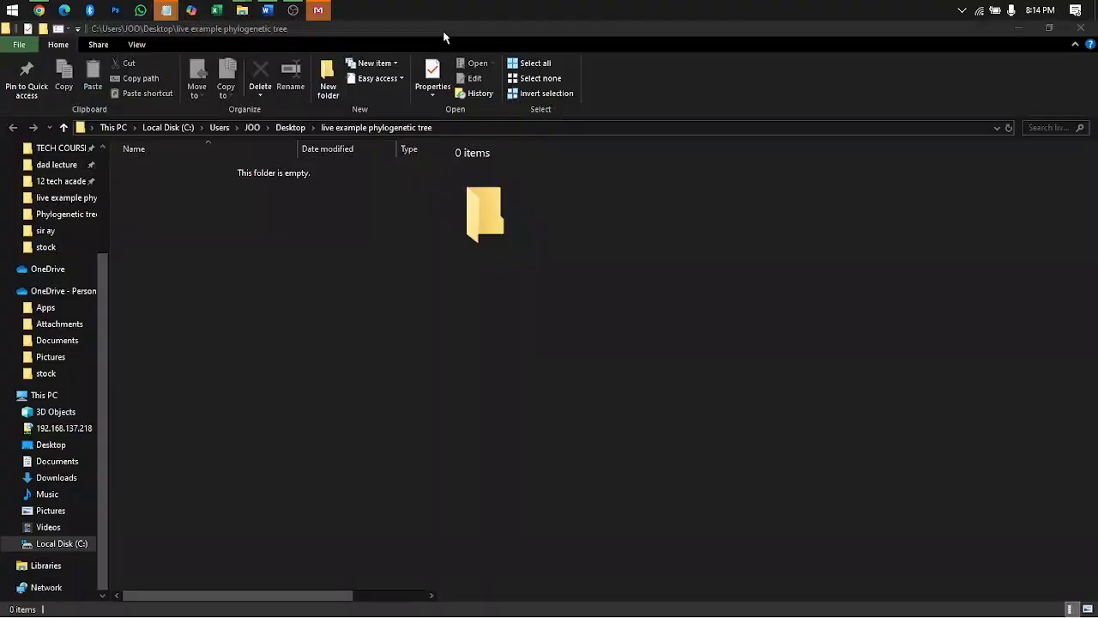
pyautogui.click(566, 344)
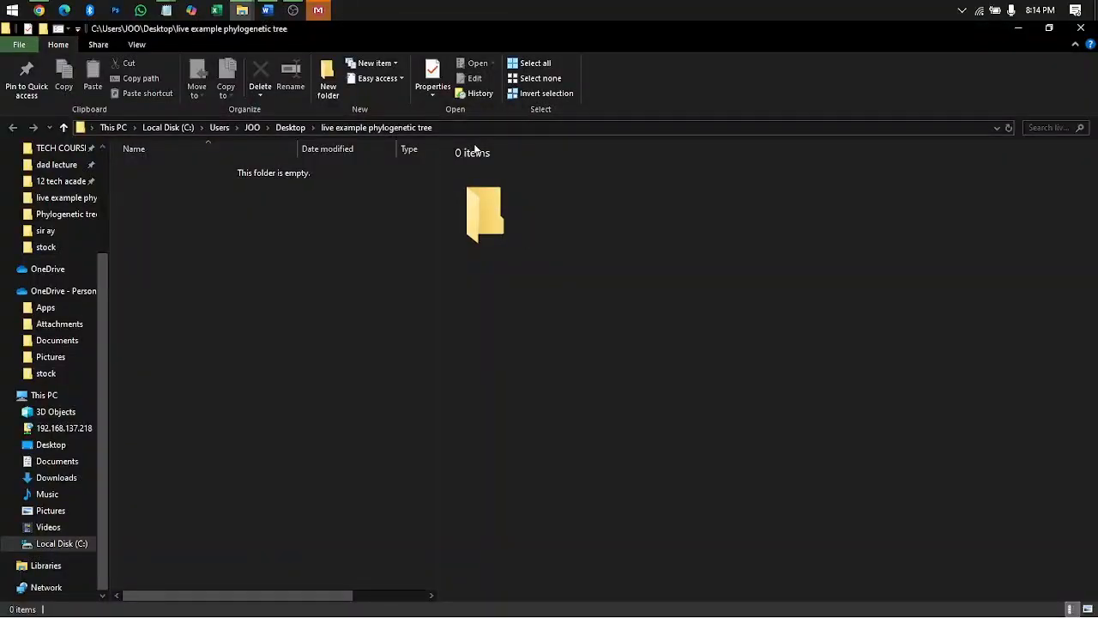
pyautogui.hotkey('alt', 'Tab')
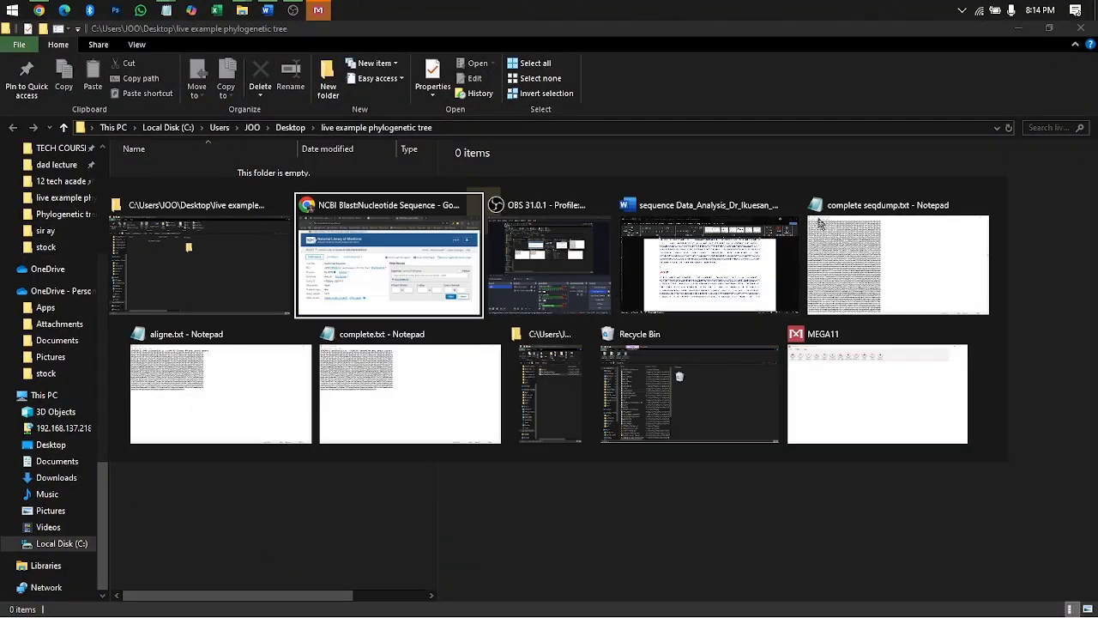
pyautogui.click(981, 205)
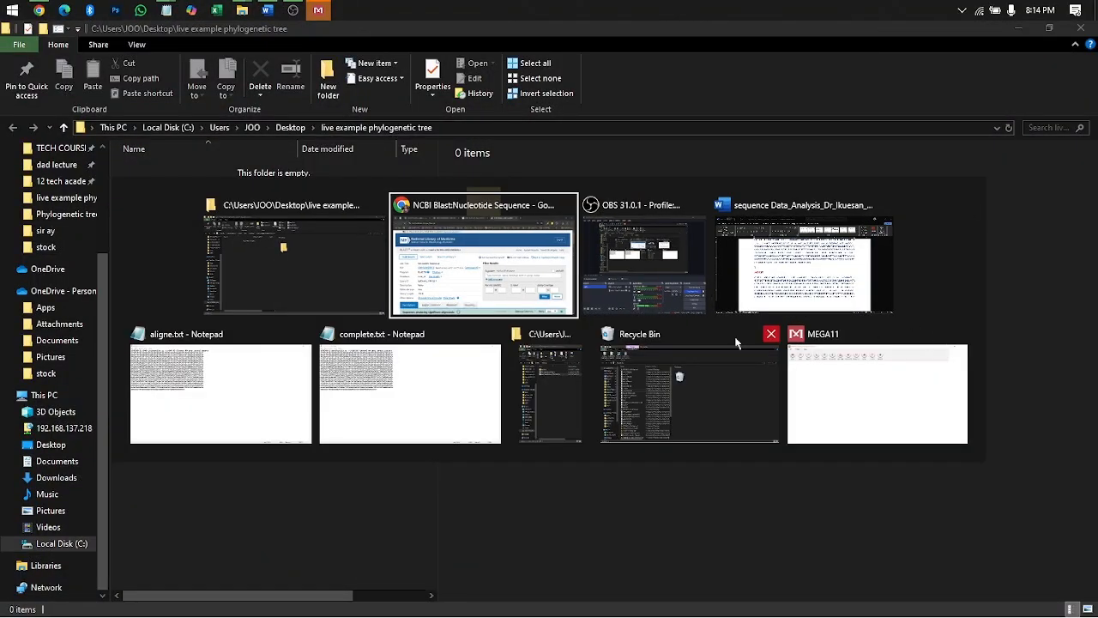
pyautogui.click(493, 334)
pyautogui.click(397, 334)
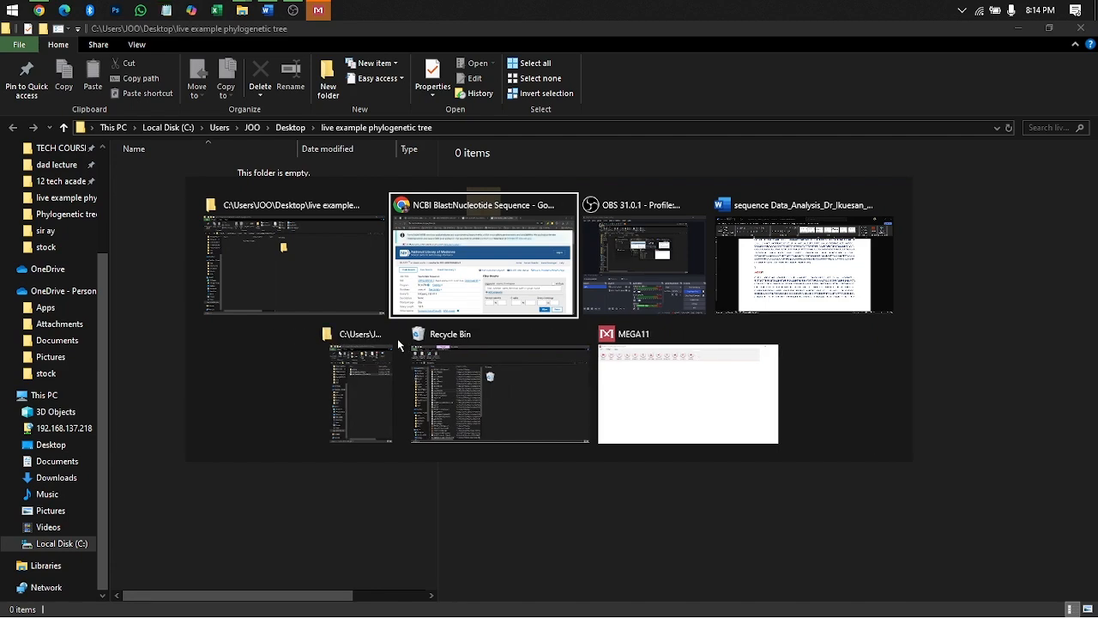
# - Return to the new BLAST results in Chrome and deselect all sequences producing significant alignments
pyautogui.click(502, 268)
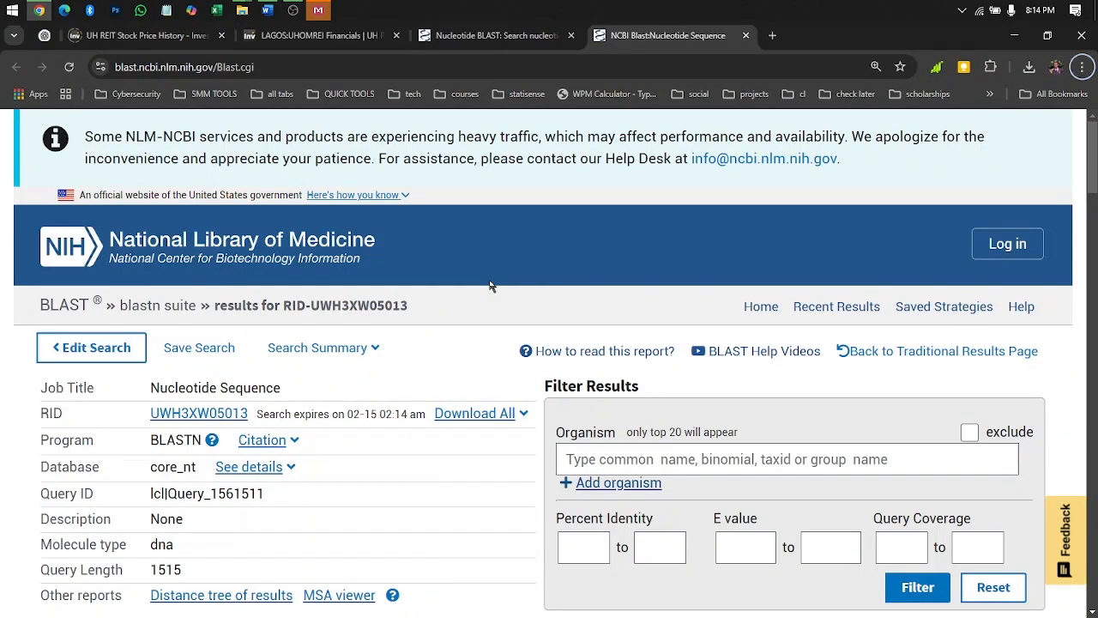
pyautogui.scroll(-3, 519, 326)
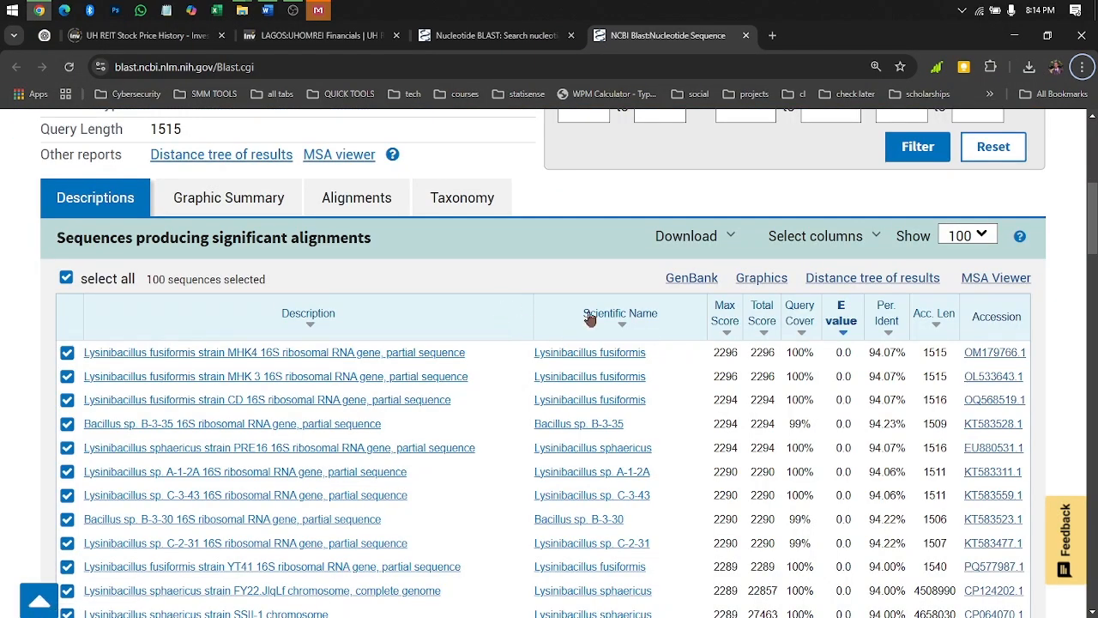
pyautogui.click(66, 281)
# - Check the AOE1 row of the Sequence BLAST Prediction Report in Word for its organism and hit accession number
pyautogui.hotkey('alt', 'Tab')
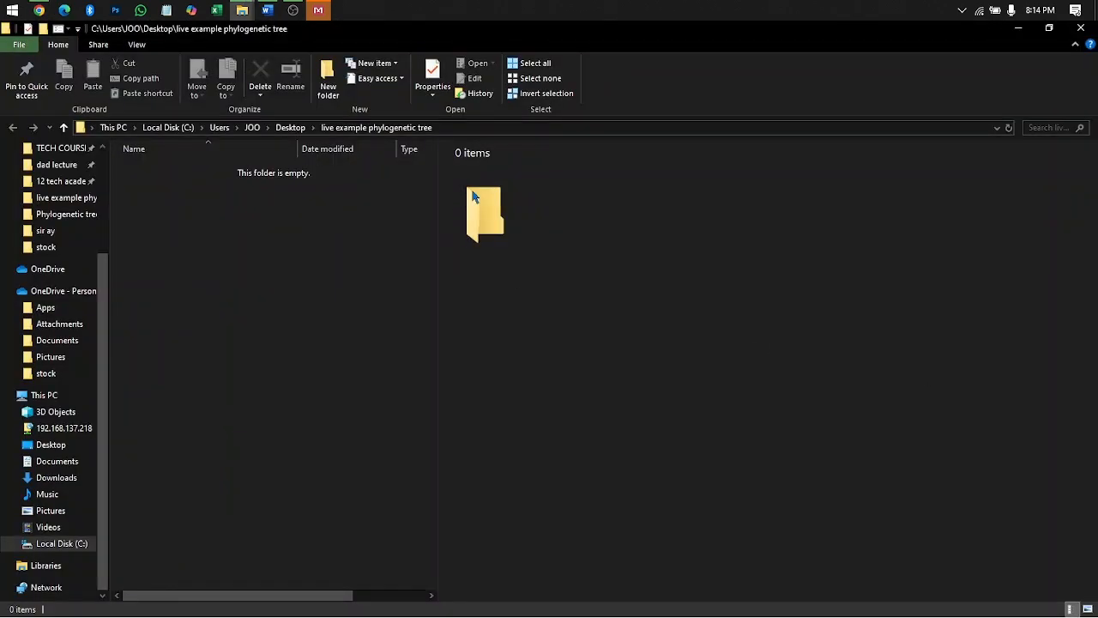
pyautogui.hotkey('alt', 'Tab')
pyautogui.hotkey('alt', 'Tab')
pyautogui.hotkey('alt', 'Tab')
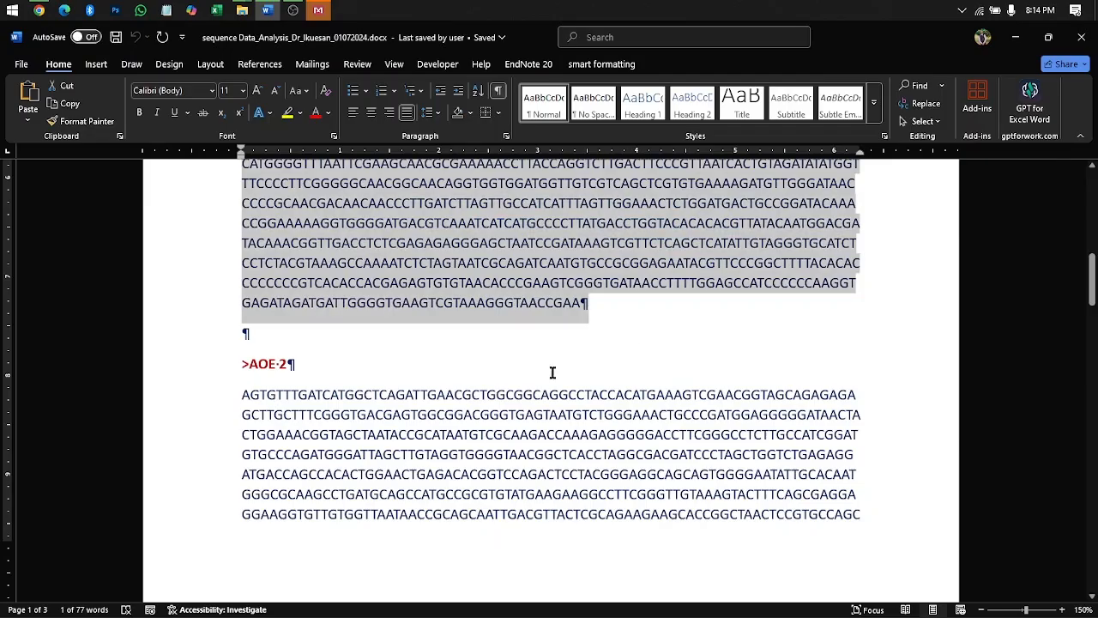
pyautogui.doubleClick(573, 319)
pyautogui.scroll(3, 351, 338)
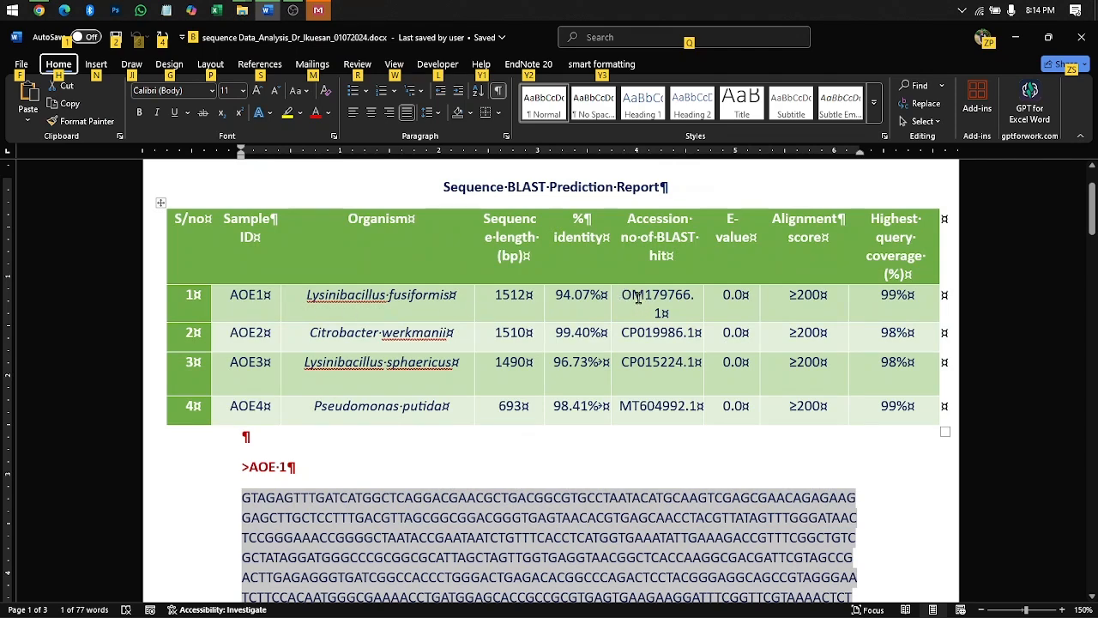
pyautogui.hotkey('alt', 'Tab')
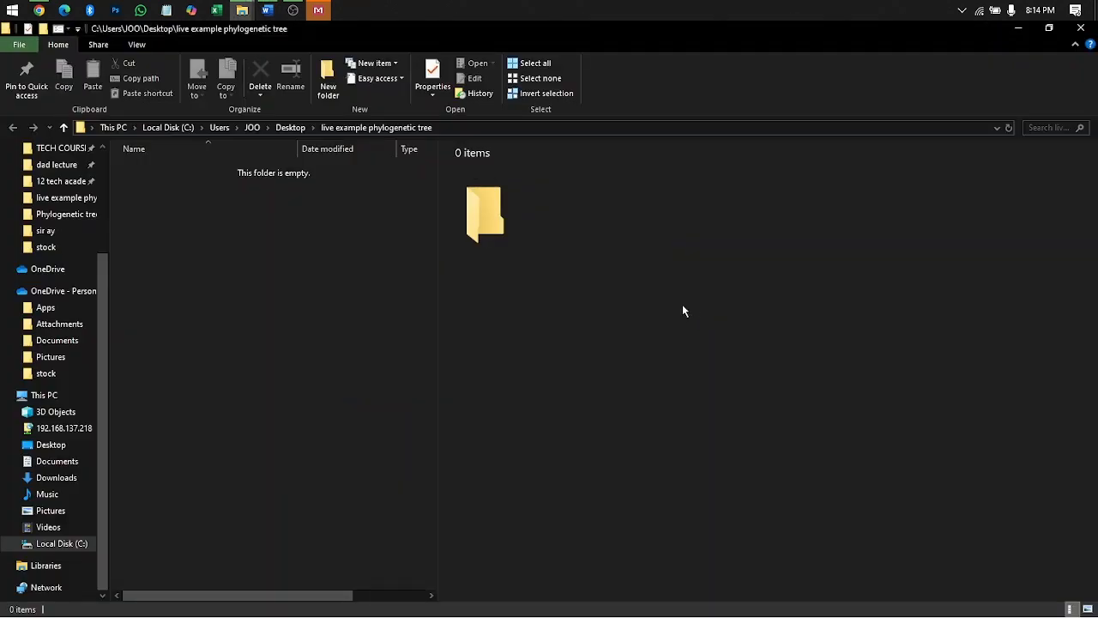
# - Return to the BLAST results in Chrome and select the five hits from OL533643.1 through KT583311.1, leaving out OM179766.1
pyautogui.hotkey('alt', 'Tab')
pyautogui.hotkey('alt', 'Tab')
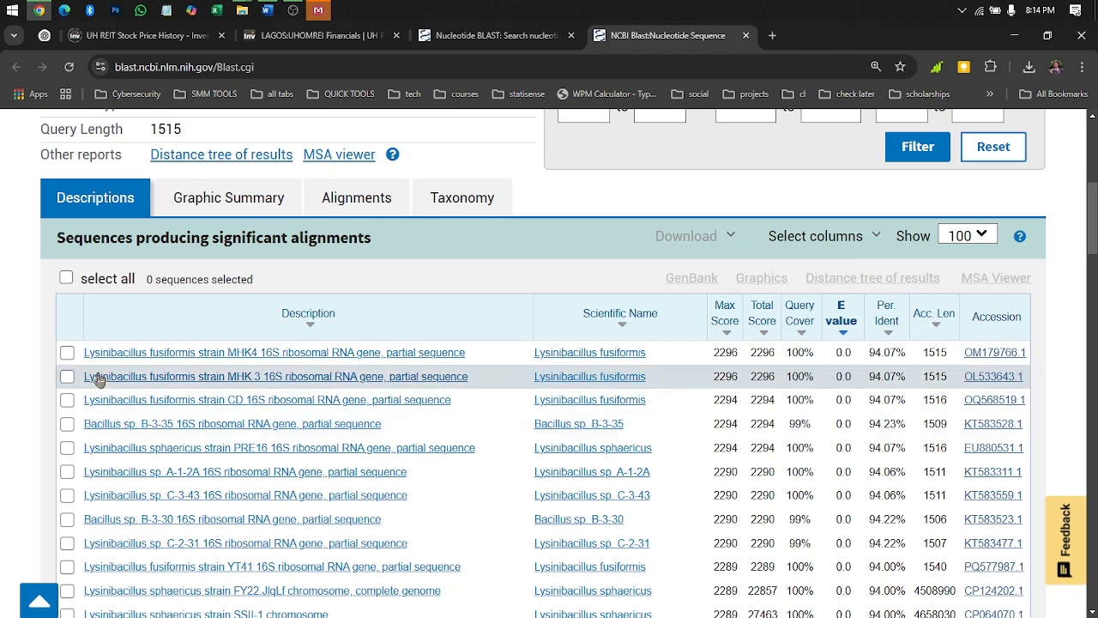
pyautogui.click(67, 378)
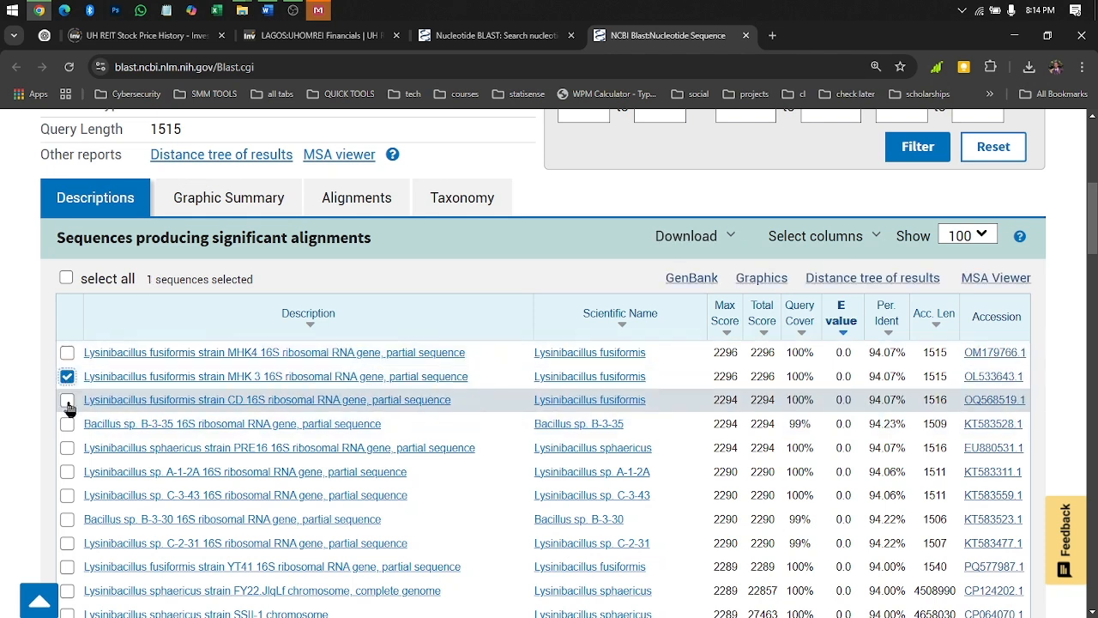
pyautogui.click(67, 401)
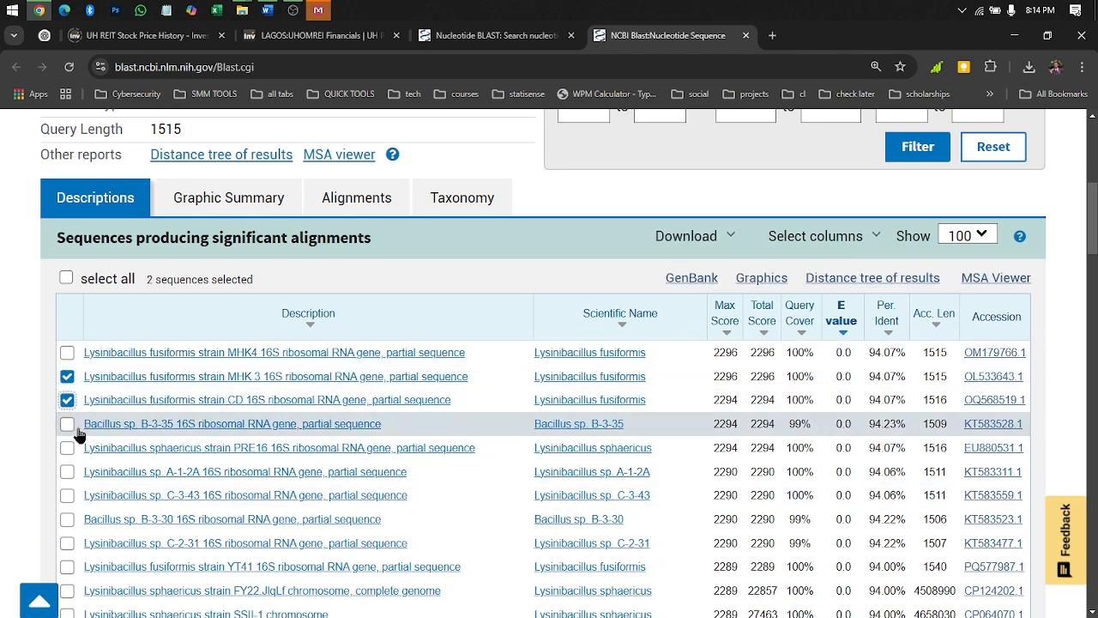
pyautogui.click(67, 424)
pyautogui.click(67, 448)
pyautogui.click(67, 472)
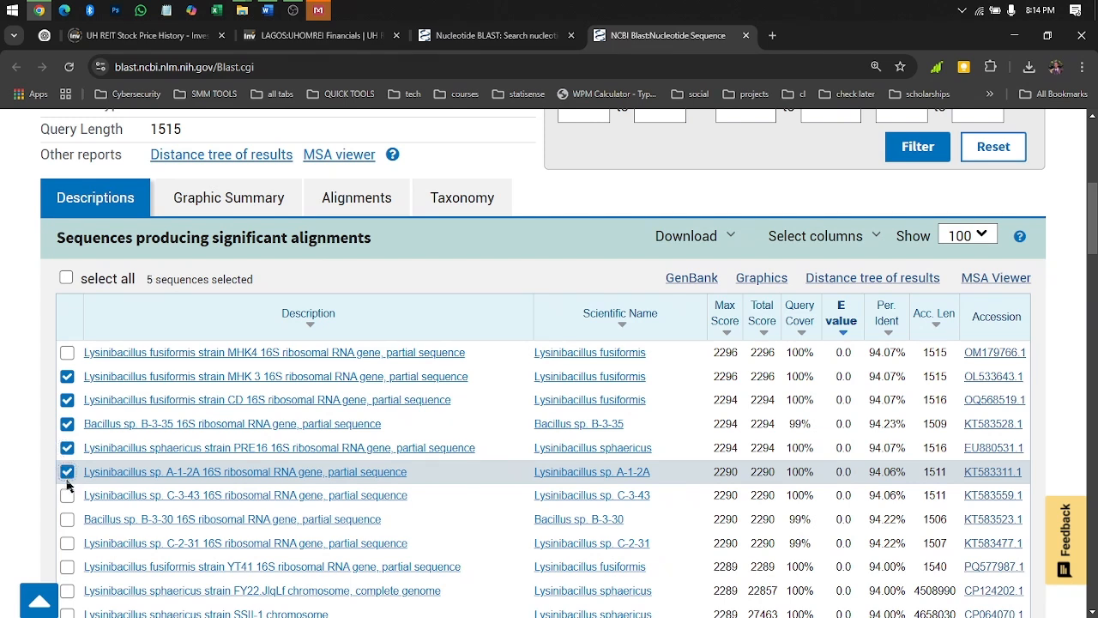
# - Download the selected hits as FASTA (complete sequence), saved as complete sequence.txt in the "live example phylogenetic tree" folder
pyautogui.click(734, 241)
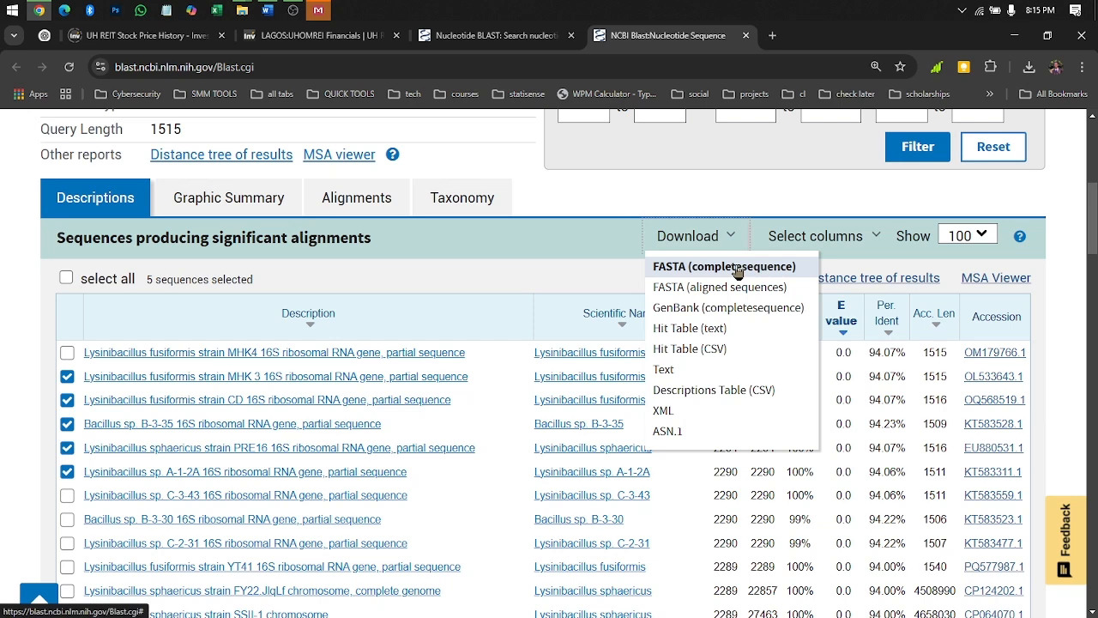
pyautogui.click(738, 268)
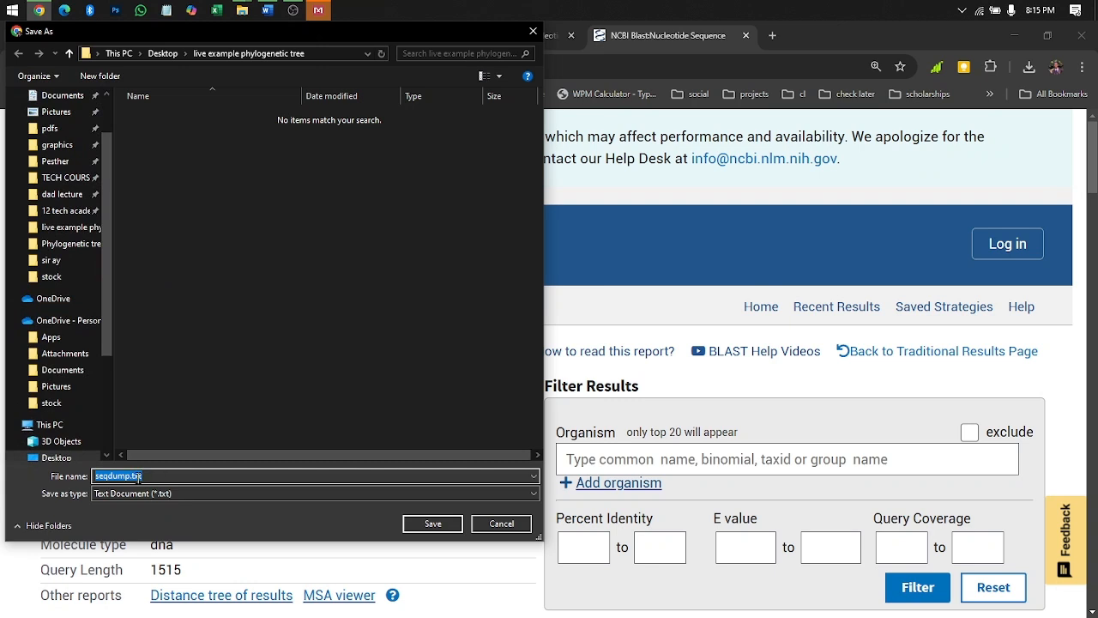
pyautogui.click(122, 477)
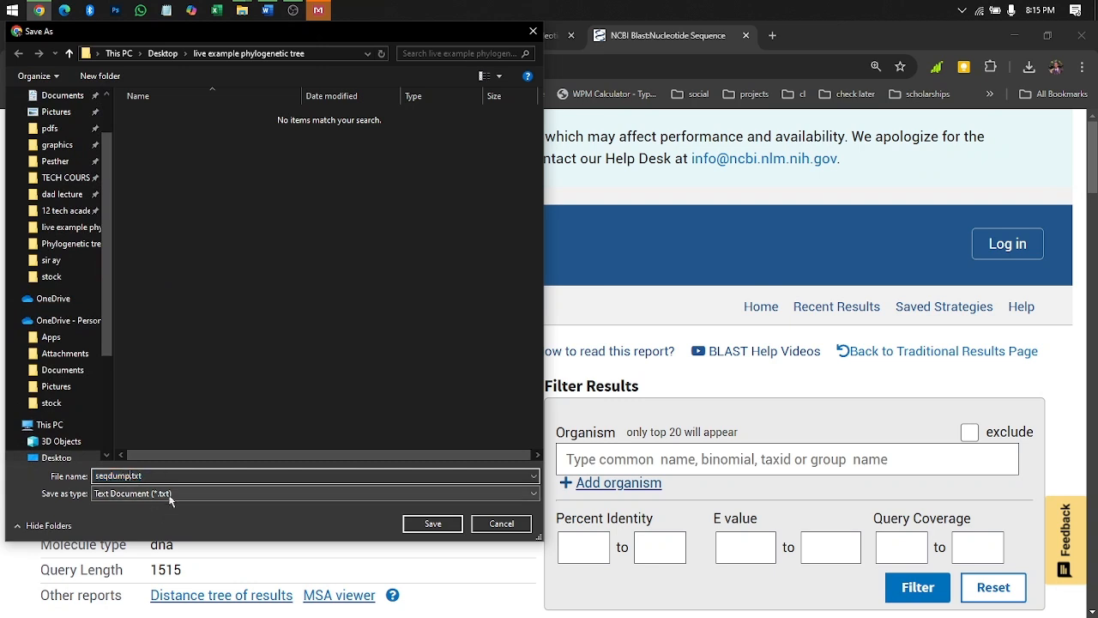
pyautogui.doubleClick(116, 477)
pyautogui.write('complete')
pyautogui.press('Return')
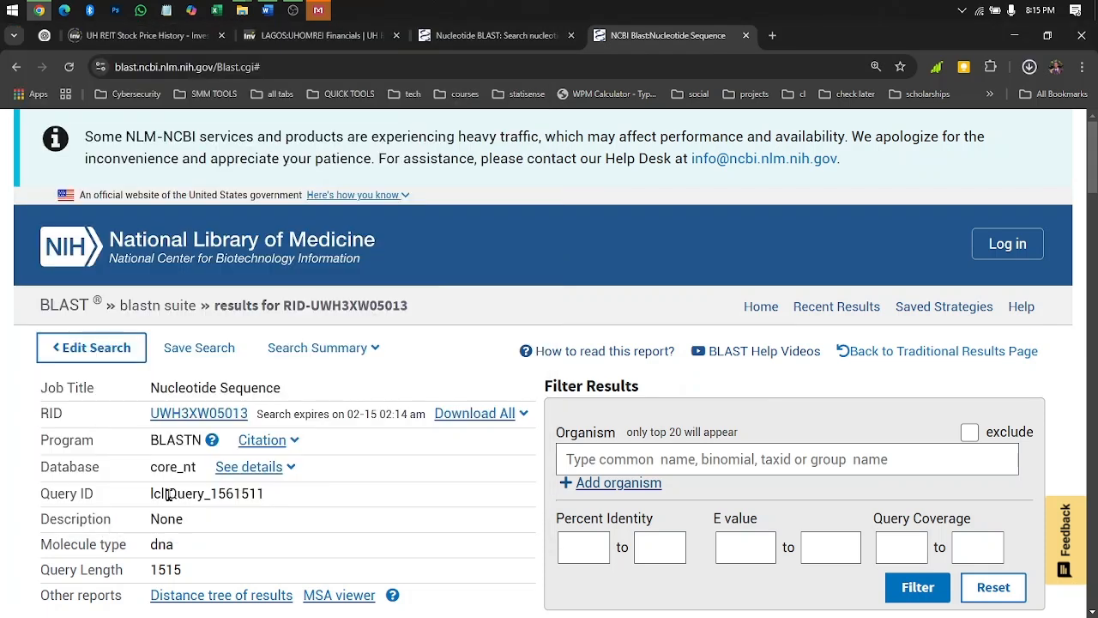
# - Open the downloaded complete sequence.txt in a maximized Notepad window and look through its sequences
pyautogui.click(1027, 75)
pyautogui.click(978, 133)
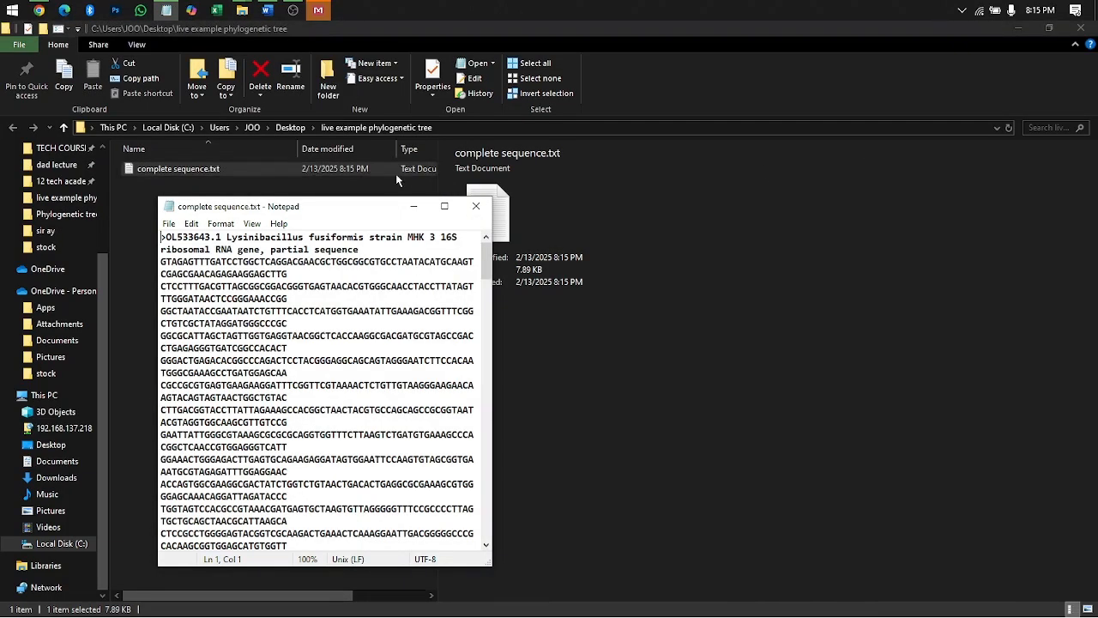
pyautogui.click(450, 208)
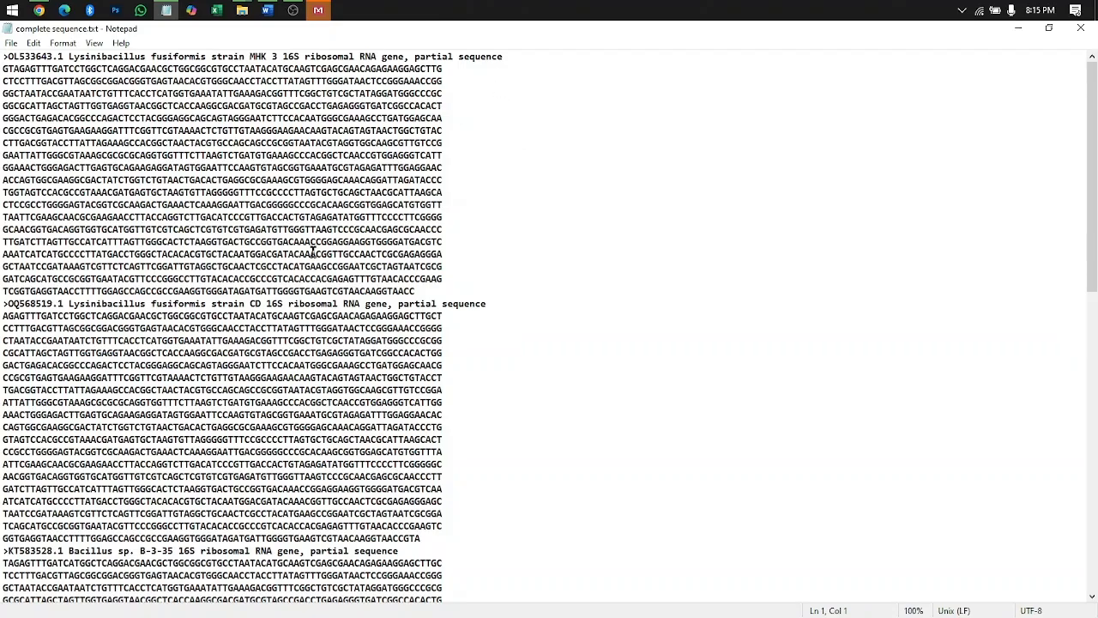
pyautogui.scroll(-19, 23, 281)
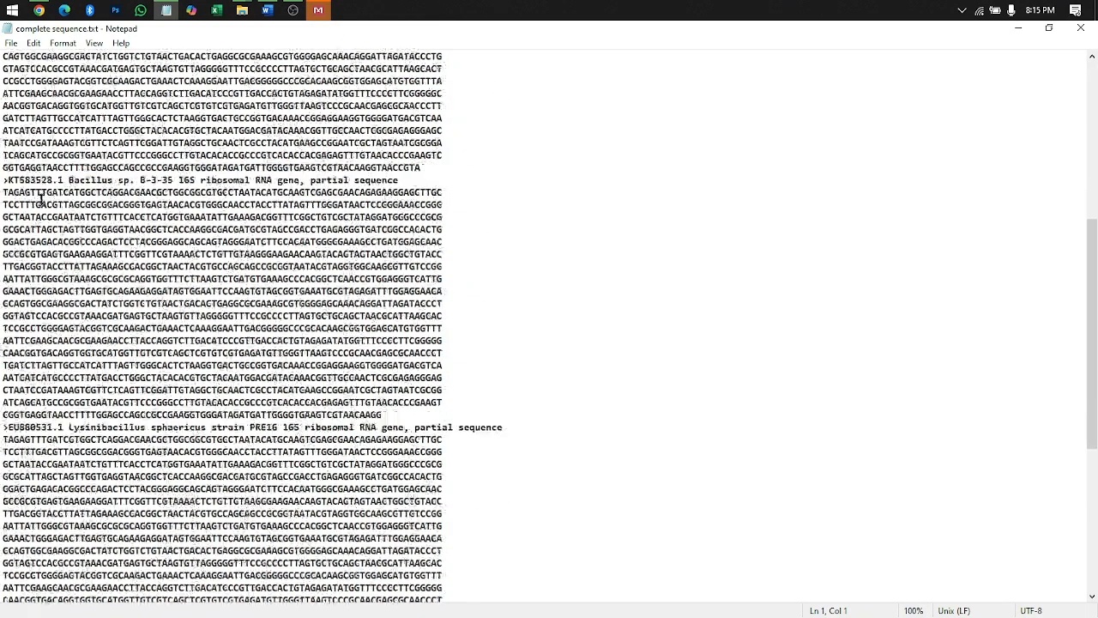
pyautogui.scroll(20, 503, 371)
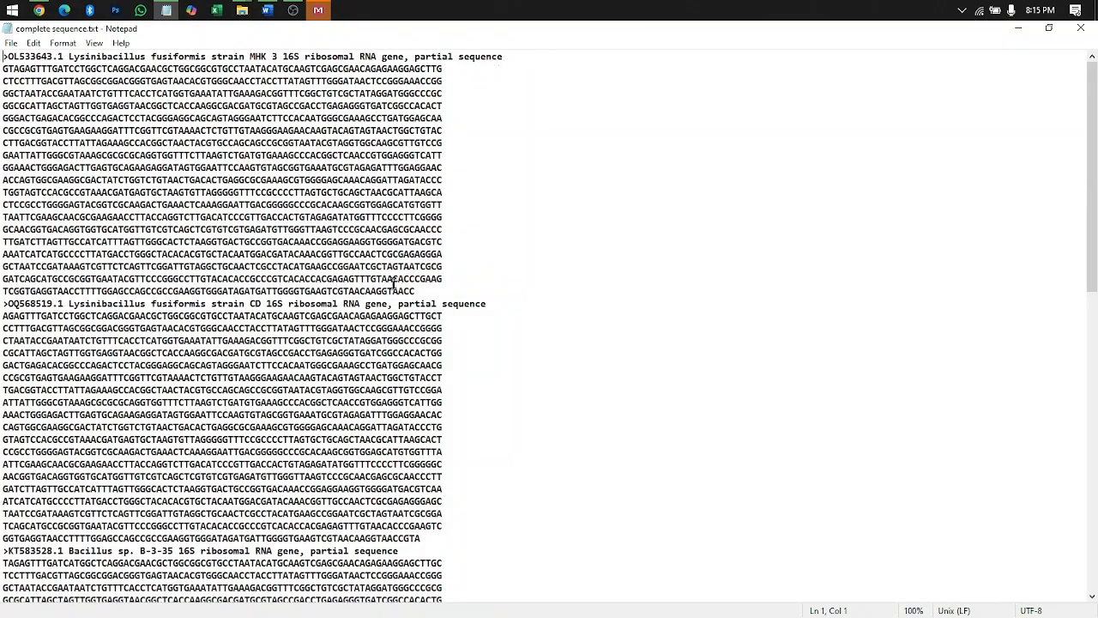
# - Insert a blank line after each of the first four sequences in complete sequence.txt to separate the five entries
pyautogui.click(424, 291)
pyautogui.press('Return')
pyautogui.scroll(-4, 438, 270)
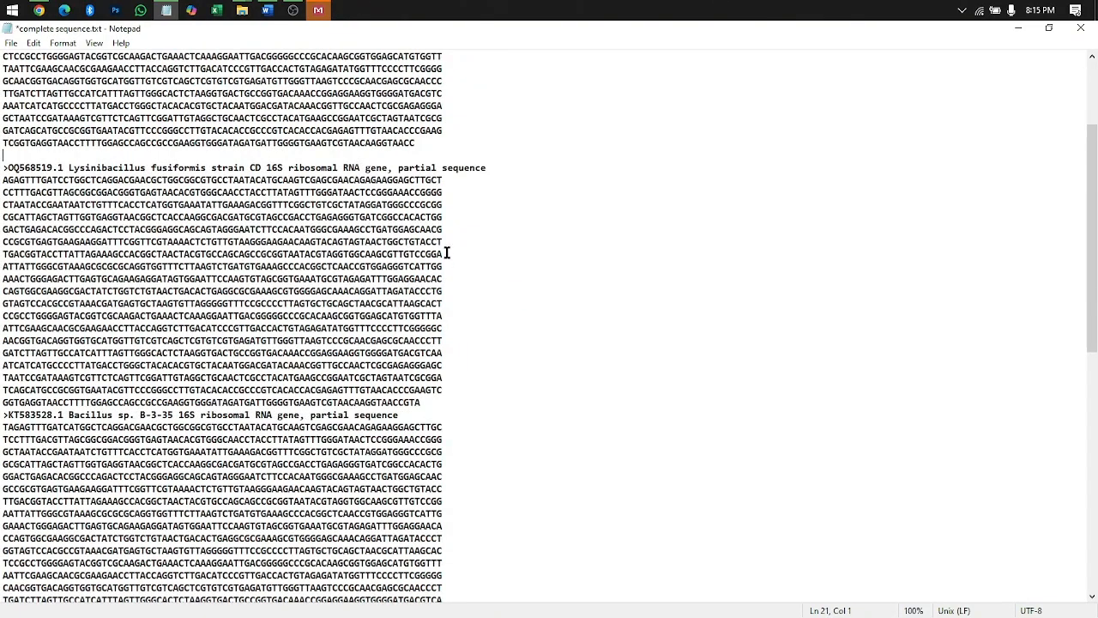
pyautogui.press('Return')
pyautogui.scroll(-8, 478, 367)
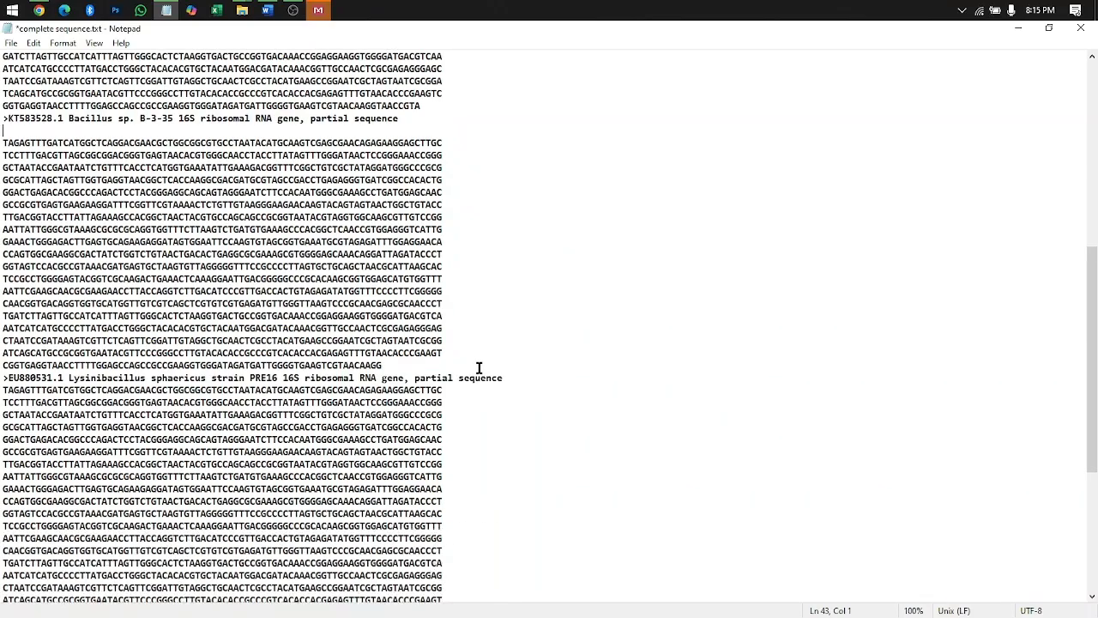
pyautogui.scroll(2, 448, 343)
pyautogui.press('BackSpace')
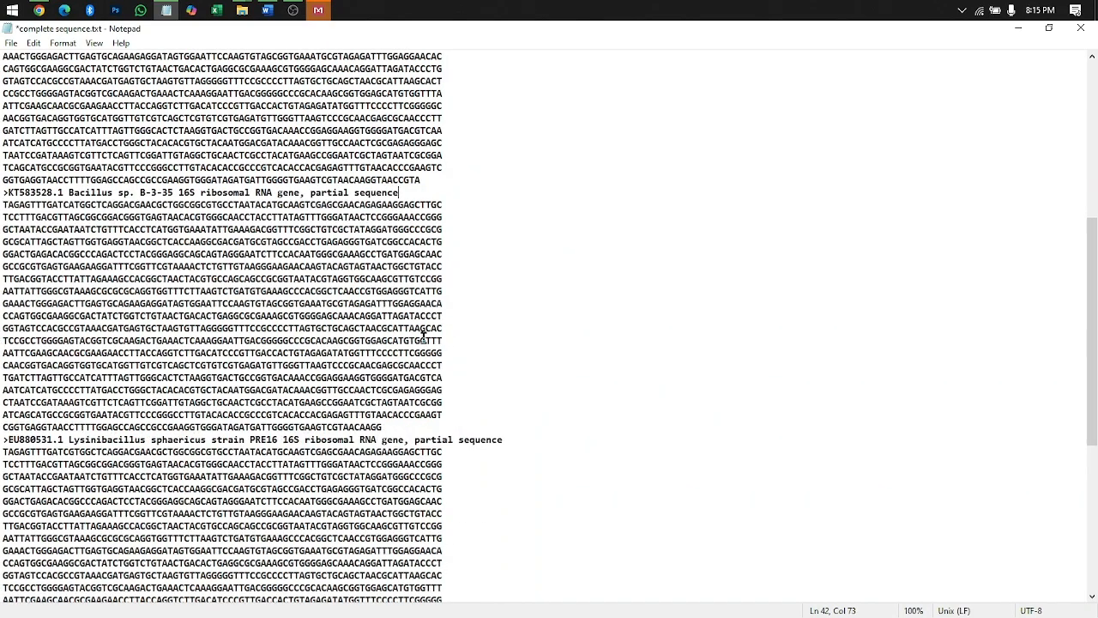
pyautogui.press('Return')
pyautogui.scroll(-2, 485, 278)
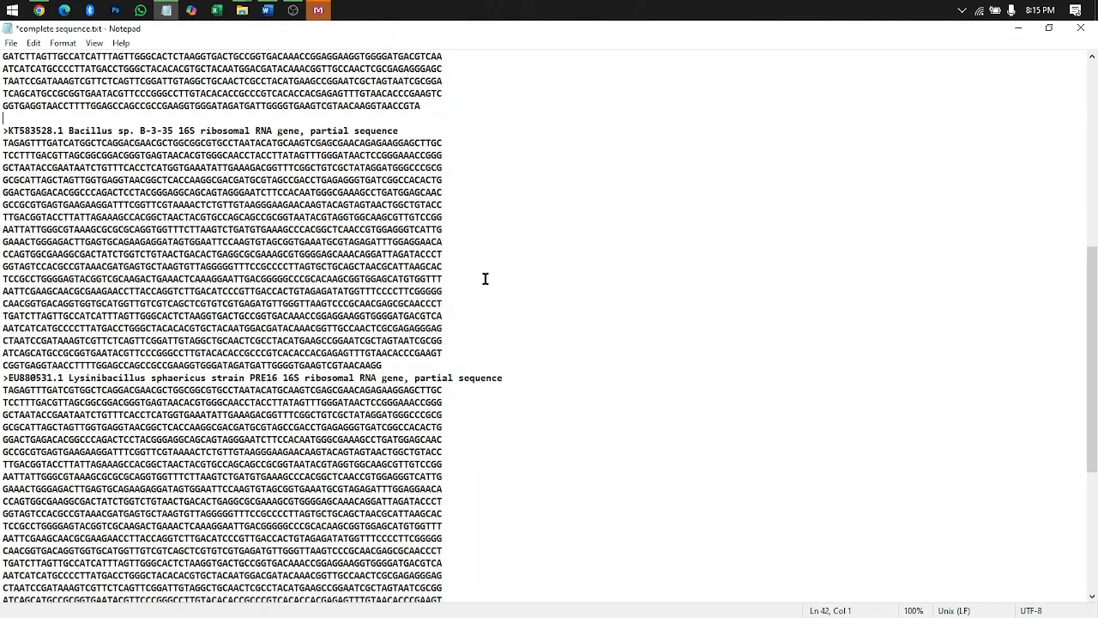
pyautogui.click(420, 365)
pyautogui.press('Return')
pyautogui.scroll(-6, 424, 367)
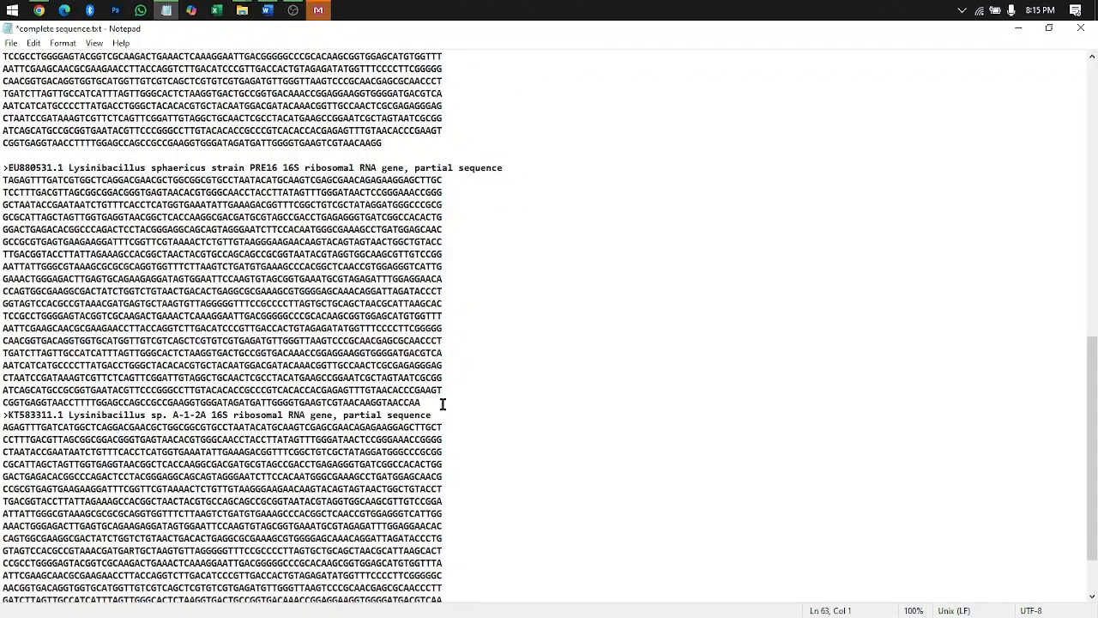
pyautogui.press('Return')
pyautogui.scroll(-2, 532, 392)
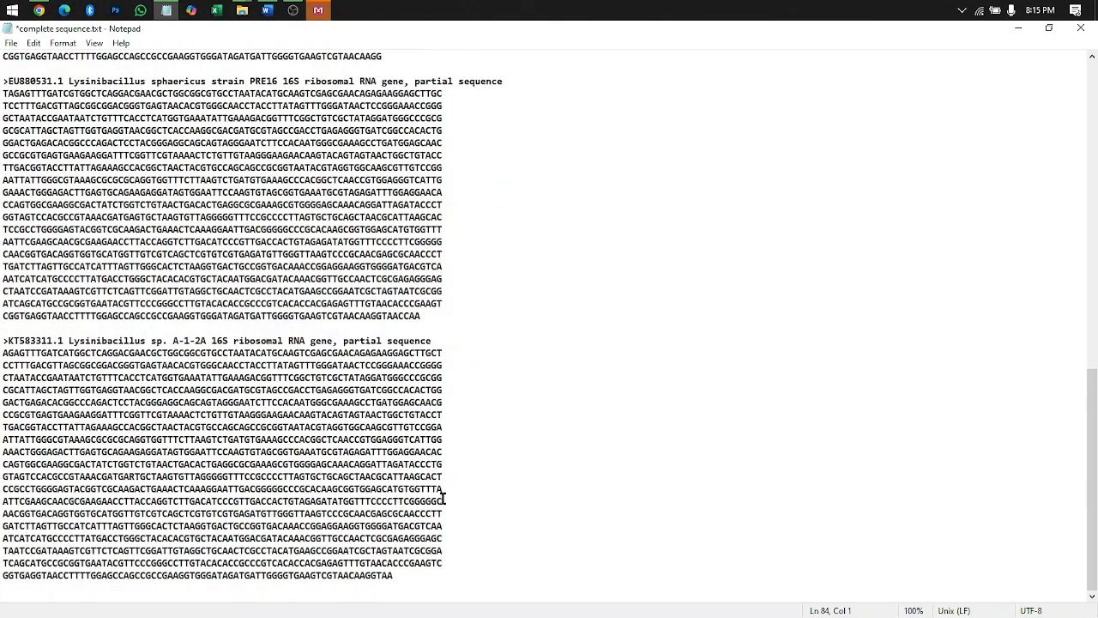
pyautogui.scroll(20, 447, 472)
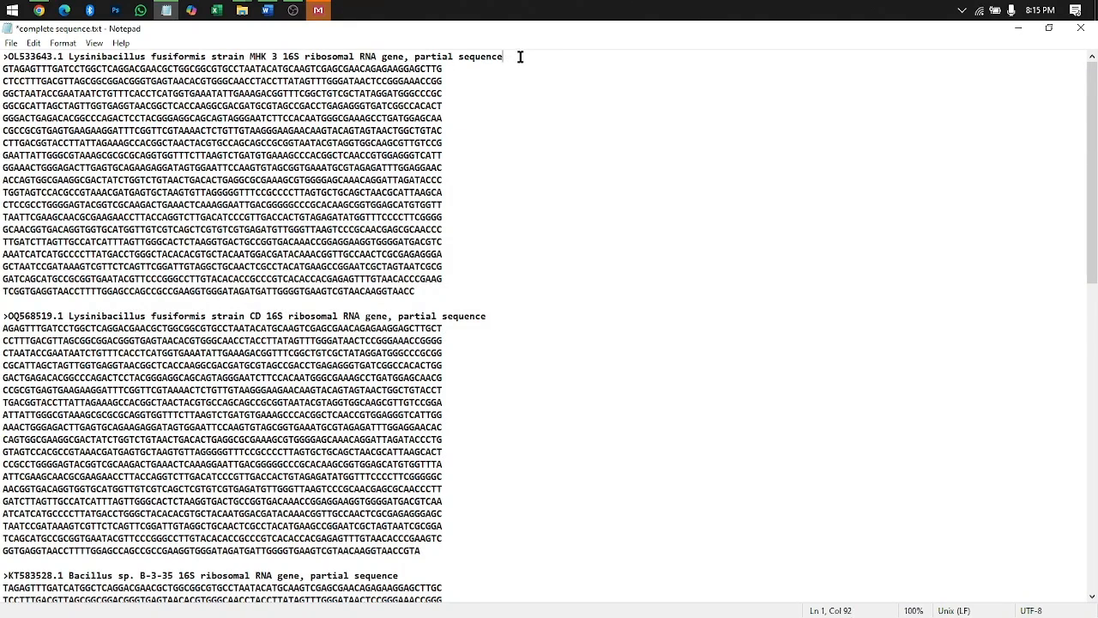
# - Delete "MHK 3 16S ribosomal RNA gene, partial sequence" from the OL533643.1 header and enlarge the text to 150%
pyautogui.moveTo(518, 57); pyautogui.dragTo(251, 53)
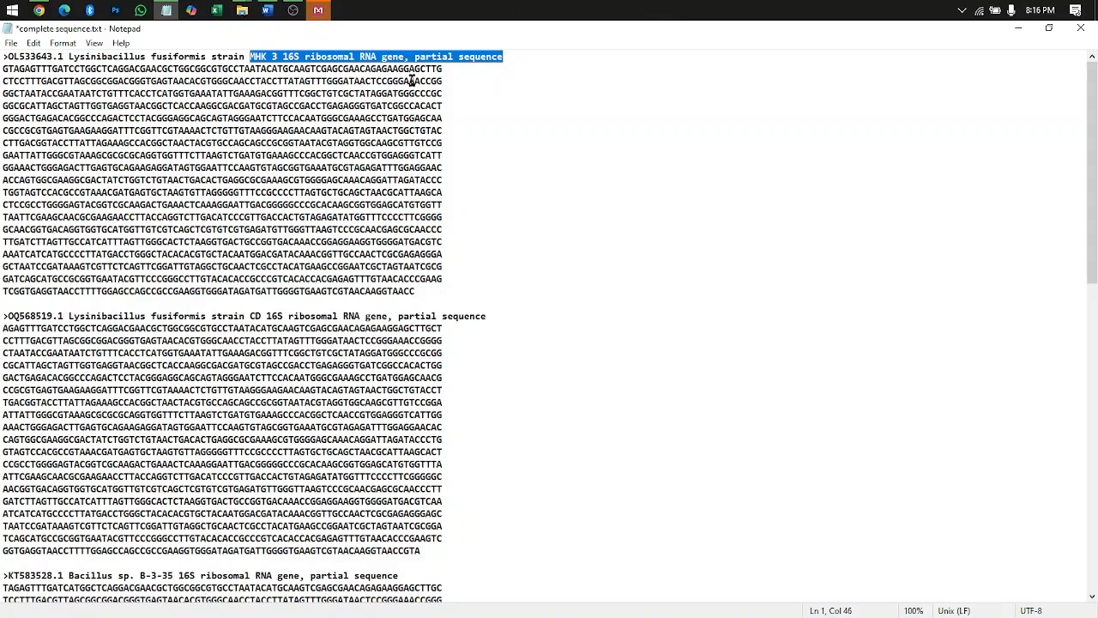
pyautogui.press('BackSpace')
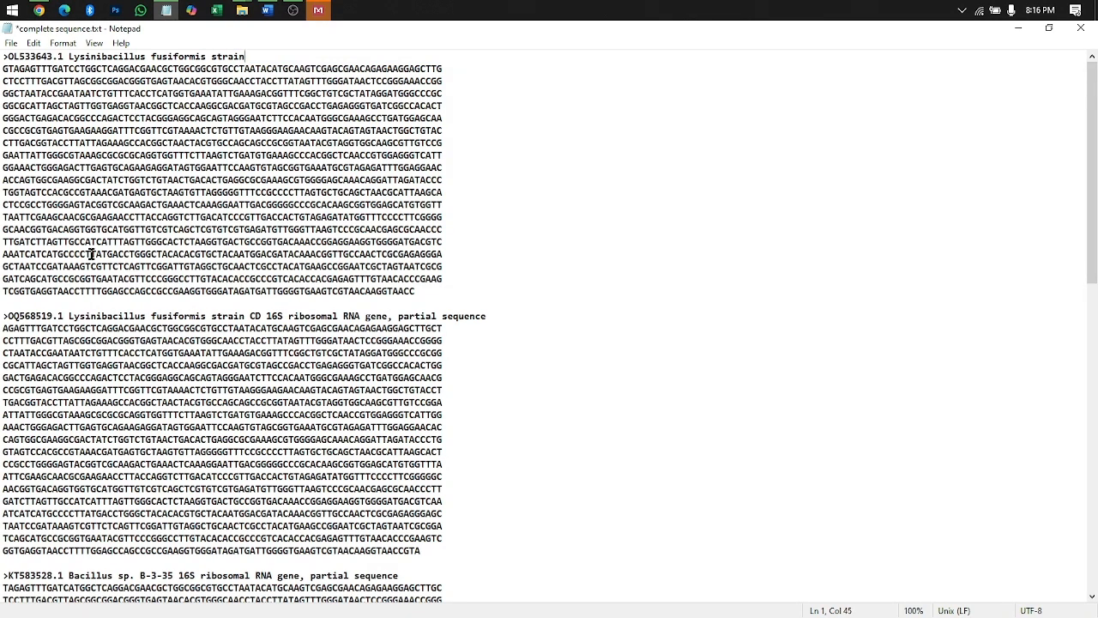
pyautogui.scroll(3, 85, 292)
pyautogui.scroll(2, 80, 278)
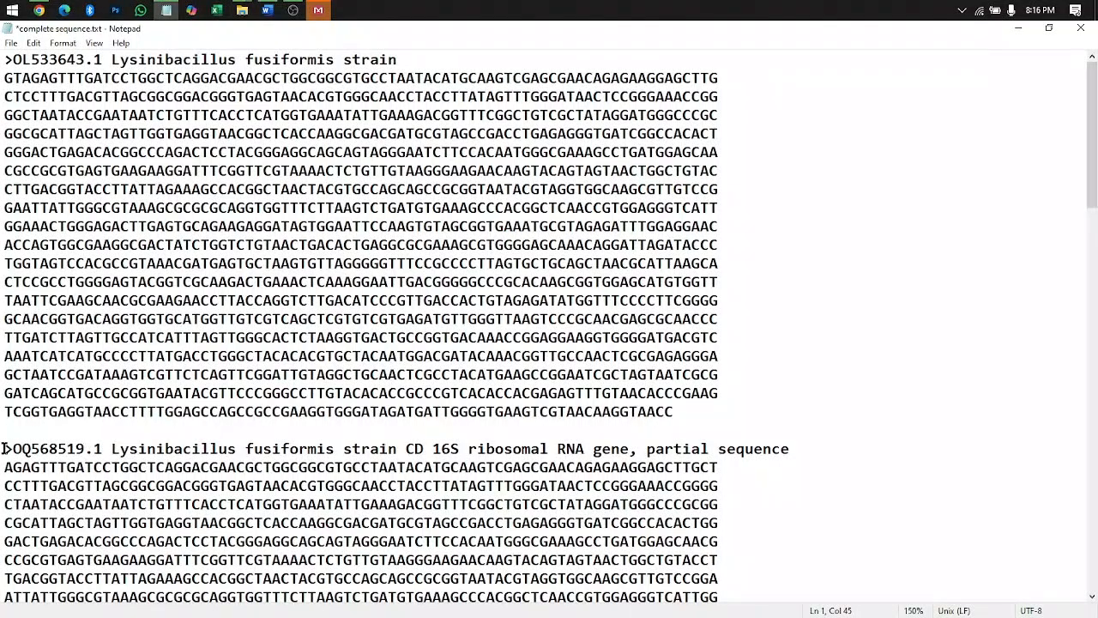
# - Delete "CD 16S ribosomal RNA gene, partial sequence" from the OQ568519.1 header
pyautogui.moveTo(12, 449); pyautogui.dragTo(4, 449)
pyautogui.moveTo(12, 59); pyautogui.dragTo(3, 59)
pyautogui.click(67, 64)
pyautogui.moveTo(793, 448); pyautogui.dragTo(410, 447)
pyautogui.press('Delete')
# - Trim the KT583528.1 header to end at "Bacillus sp." and the EU880531.1 header to end at "Lysinibacillus sphaericus"
pyautogui.scroll(-5, 583, 408)
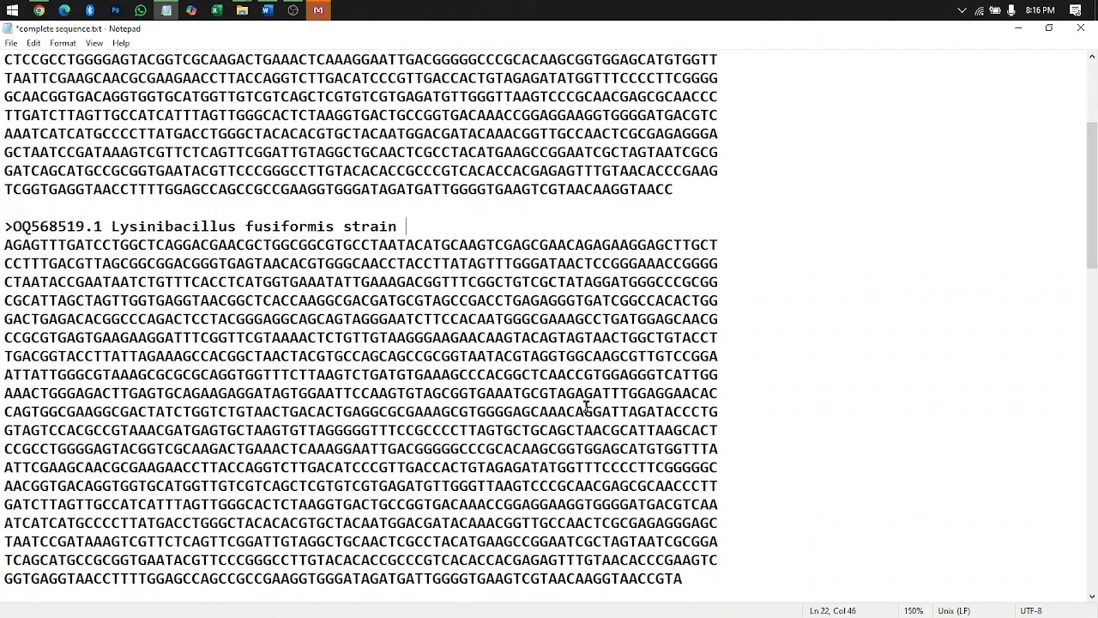
pyautogui.scroll(-3, 592, 399)
pyautogui.moveTo(510, 330); pyautogui.dragTo(254, 328)
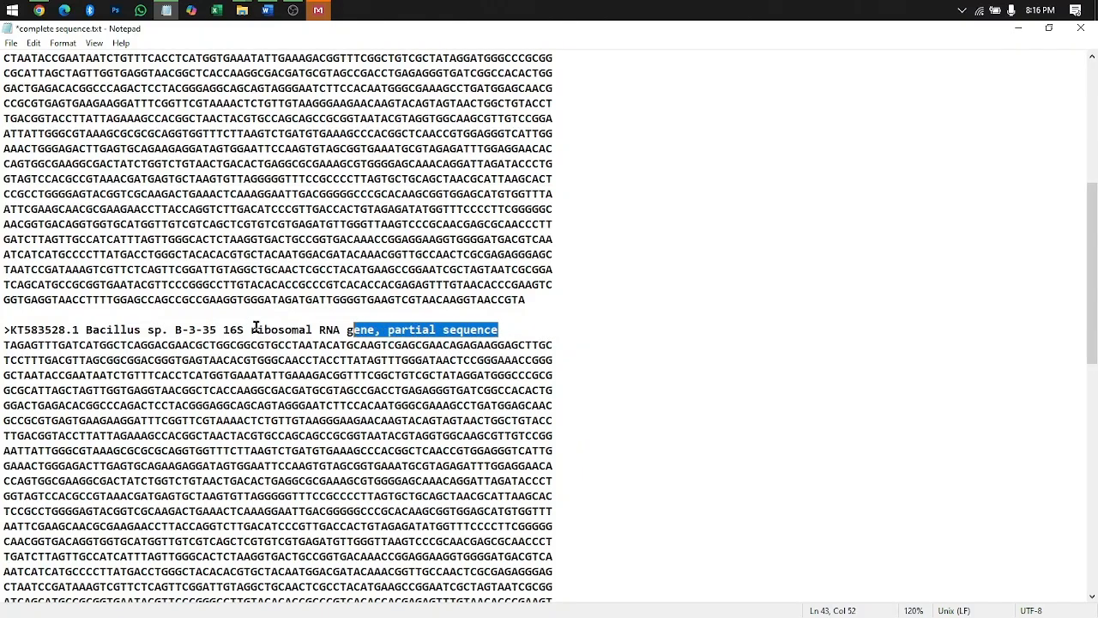
pyautogui.moveTo(498, 329); pyautogui.dragTo(179, 329)
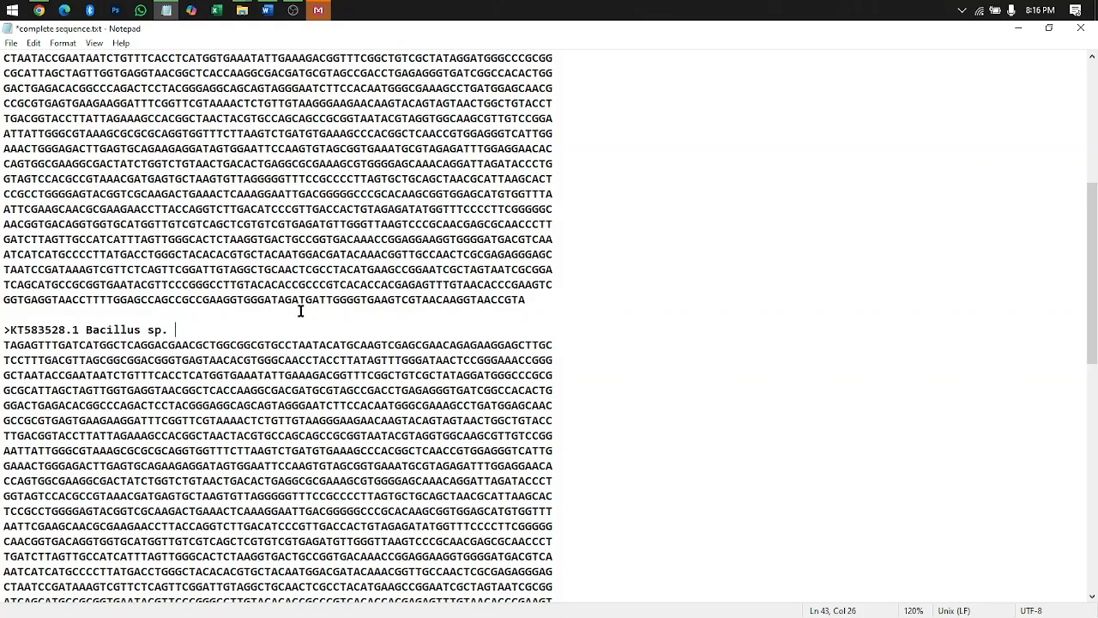
pyautogui.scroll(-6, 300, 310)
pyautogui.moveTo(657, 378); pyautogui.dragTo(265, 375)
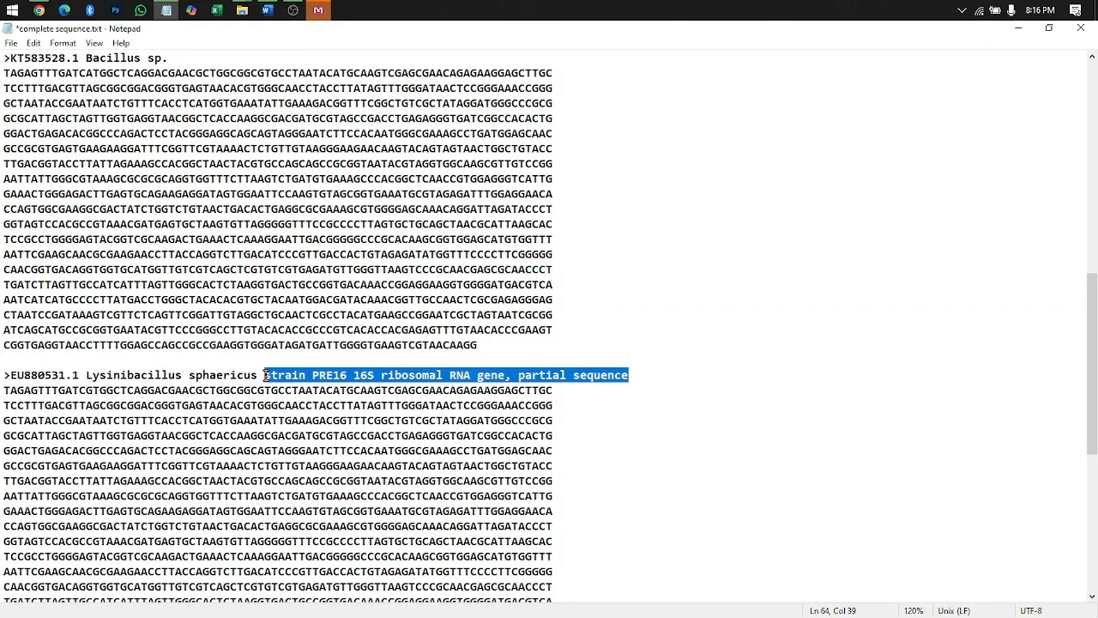
pyautogui.press('Delete')
# - Switch to the BLAST results in Chrome and check the top hit's accession against the selected sequences
pyautogui.hotkey('alt', 'Tab')
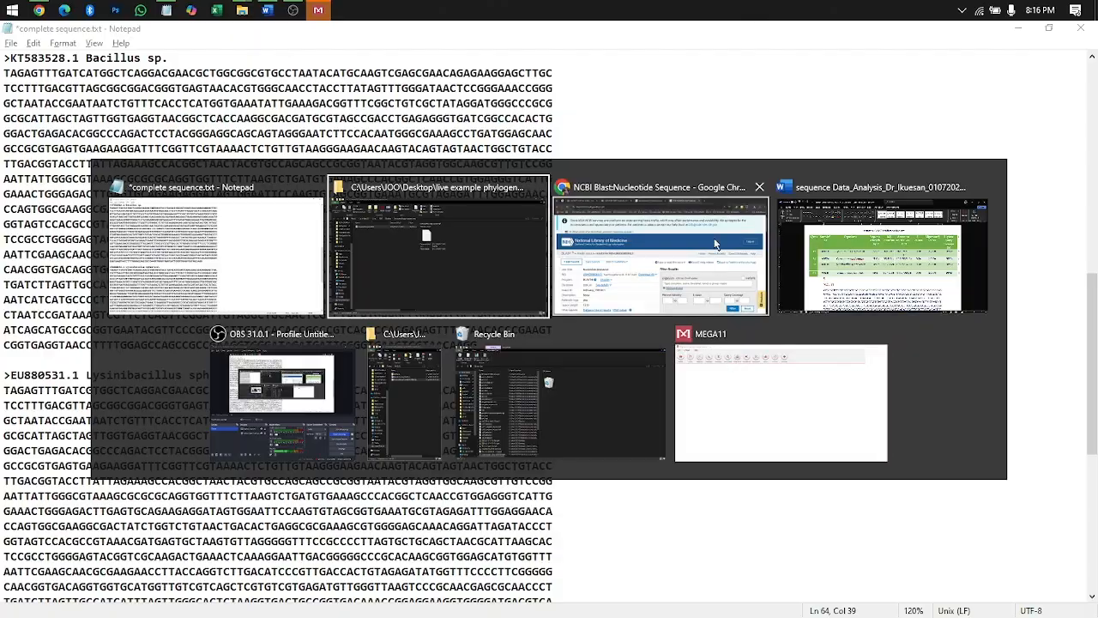
pyautogui.click(672, 315)
pyautogui.scroll(-3, 622, 391)
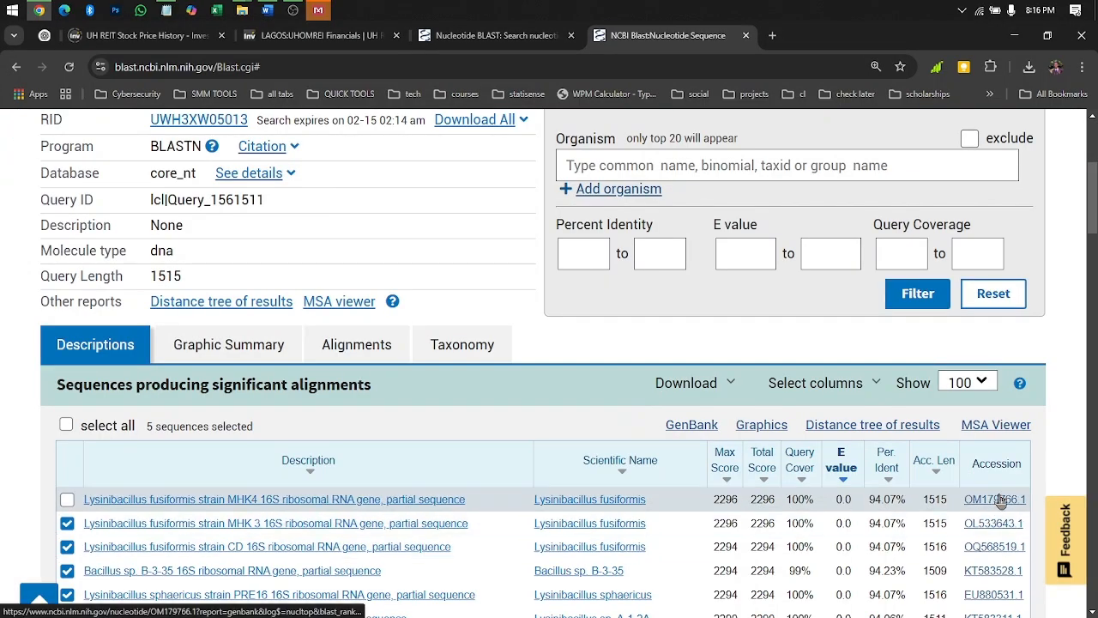
pyautogui.scroll(-2, 412, 513)
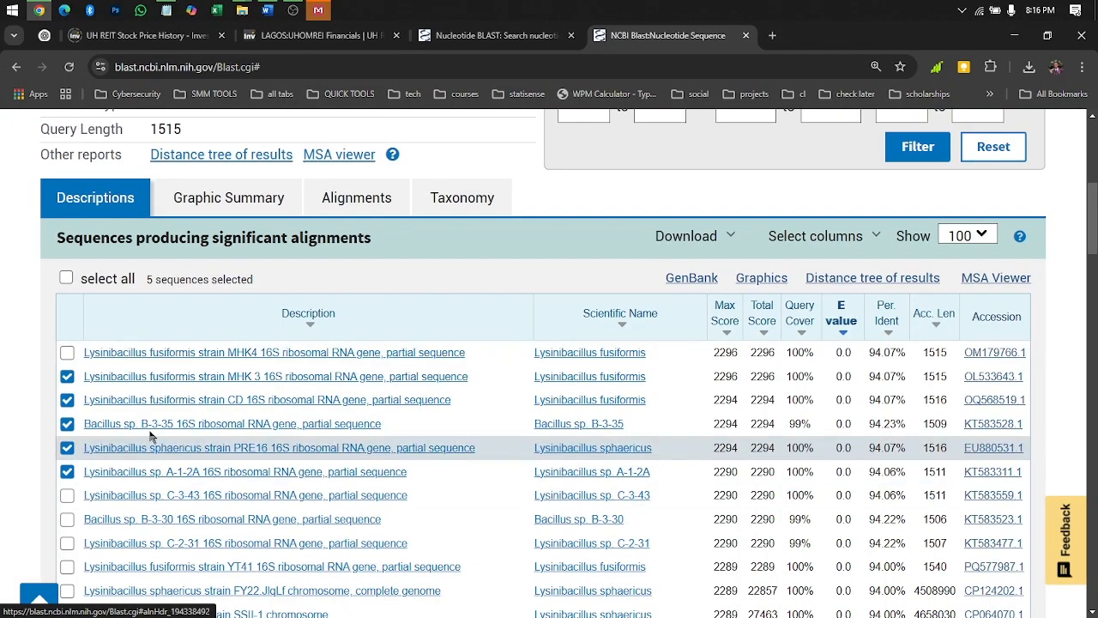
# - Switch to the Word report and copy accession OM179766.1 from the AOE1 table row onto the ">AOE 1" sequence header
pyautogui.hotkey('alt', 'Tab')
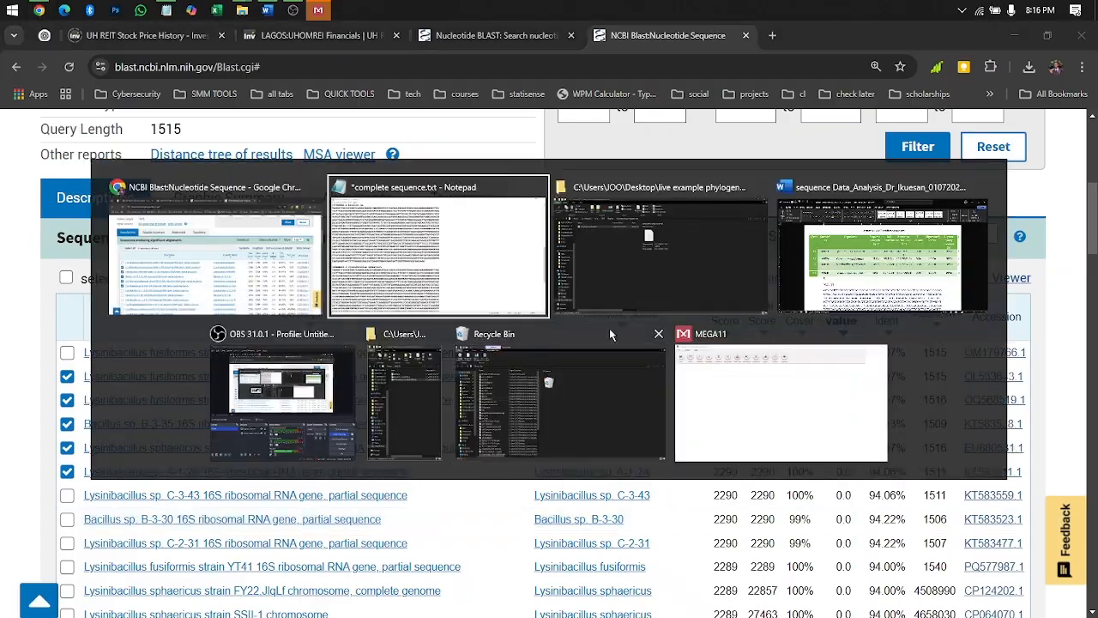
pyautogui.click(852, 244)
pyautogui.scroll(-5, 326, 473)
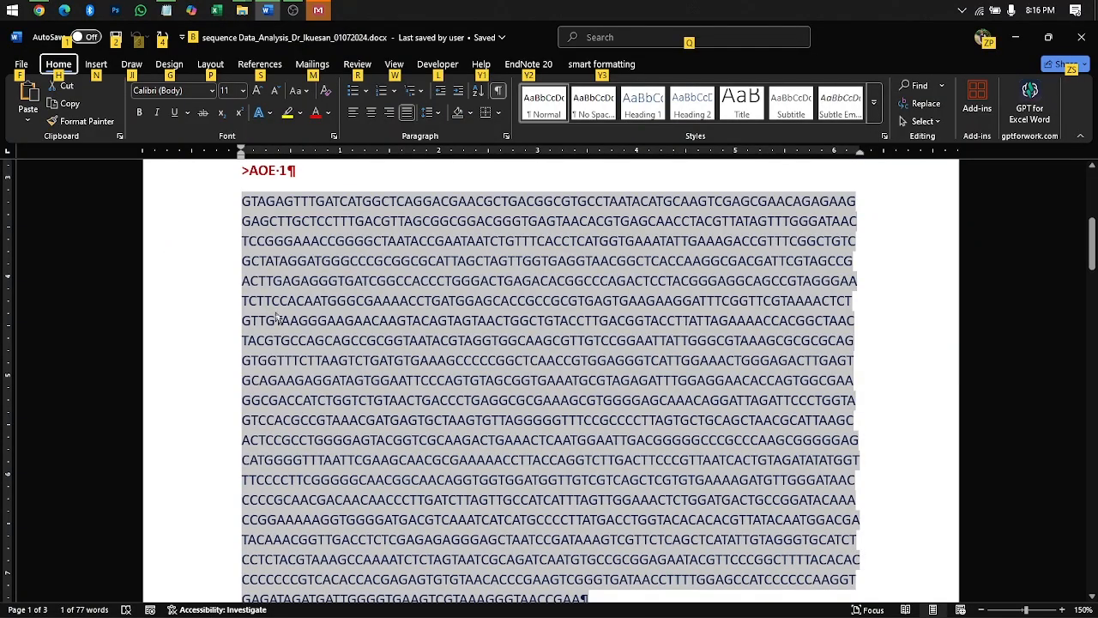
pyautogui.click(604, 569)
pyautogui.scroll(3, 404, 527)
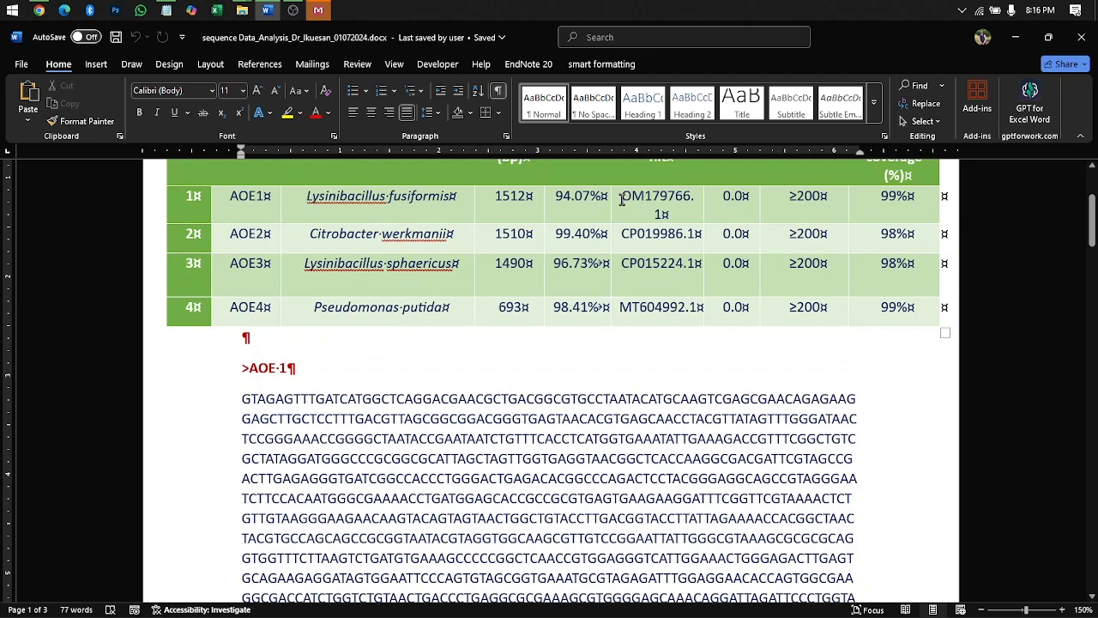
pyautogui.moveTo(625, 199); pyautogui.dragTo(685, 214)
pyautogui.hotkey('ctrl', 'c')
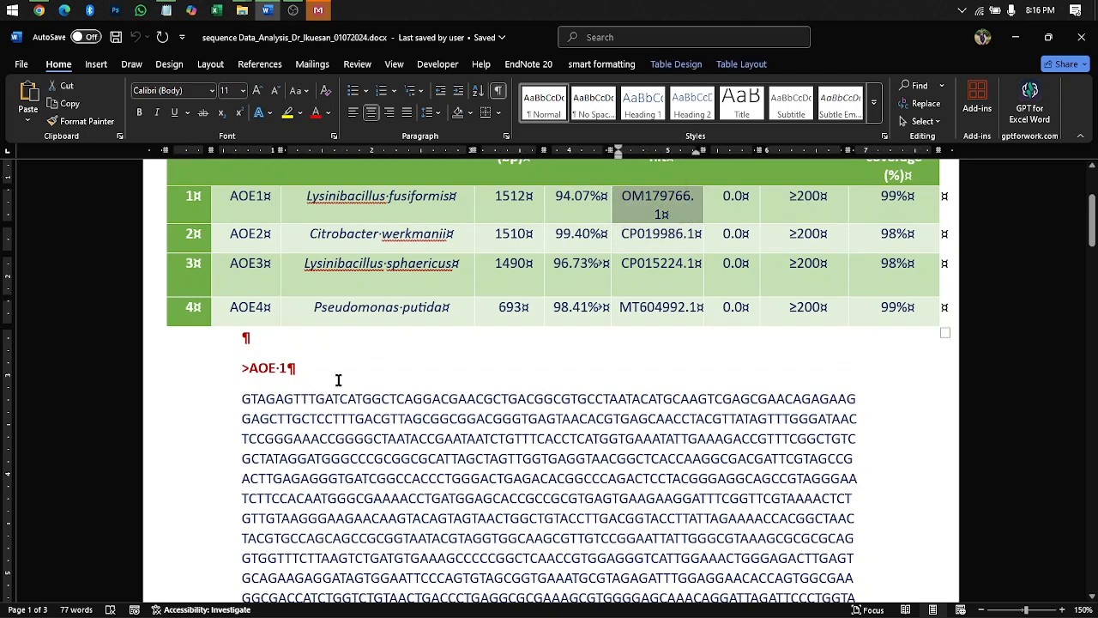
pyautogui.click(344, 367)
pyautogui.hotkey('ctrl', 'v')
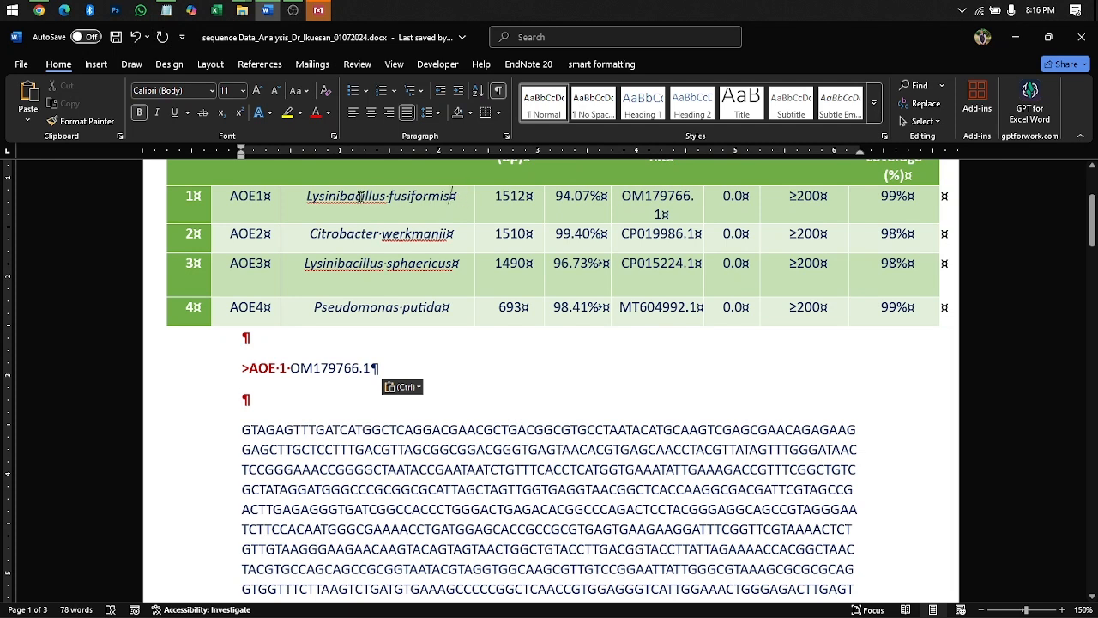
# - Copy "Lysinibacillus fusiformis" from the AOE1 table row onto the end of the ">AOE 1" header and remove the blank line below it
pyautogui.moveTo(455, 197); pyautogui.dragTo(306, 200)
pyautogui.hotkey('ctrl', 'c')
pyautogui.click(417, 370)
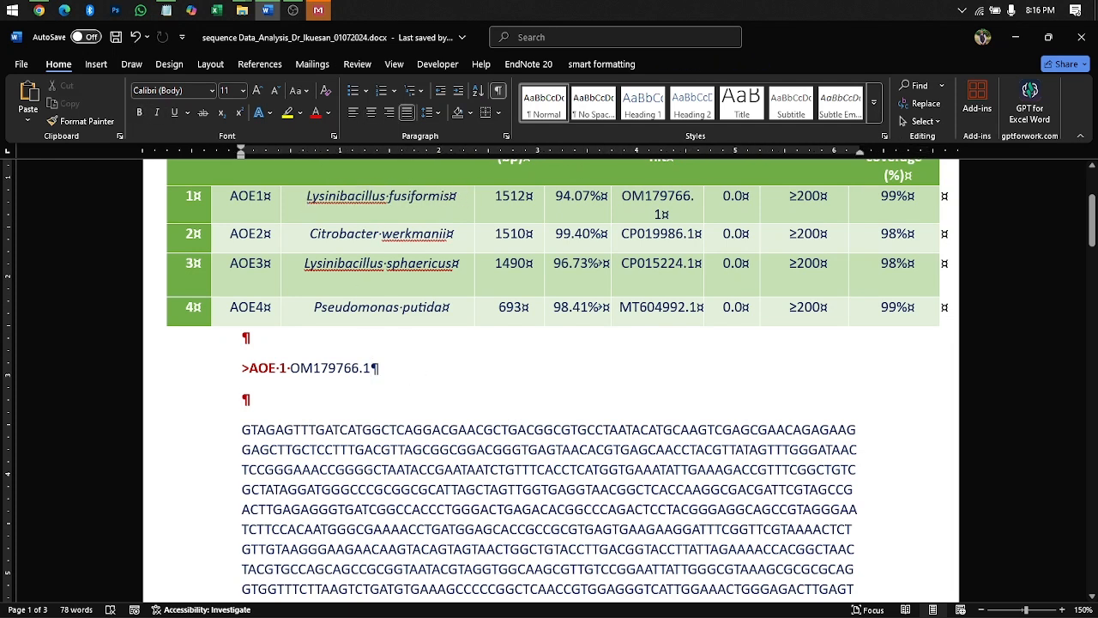
pyautogui.hotkey('ctrl', 'v')
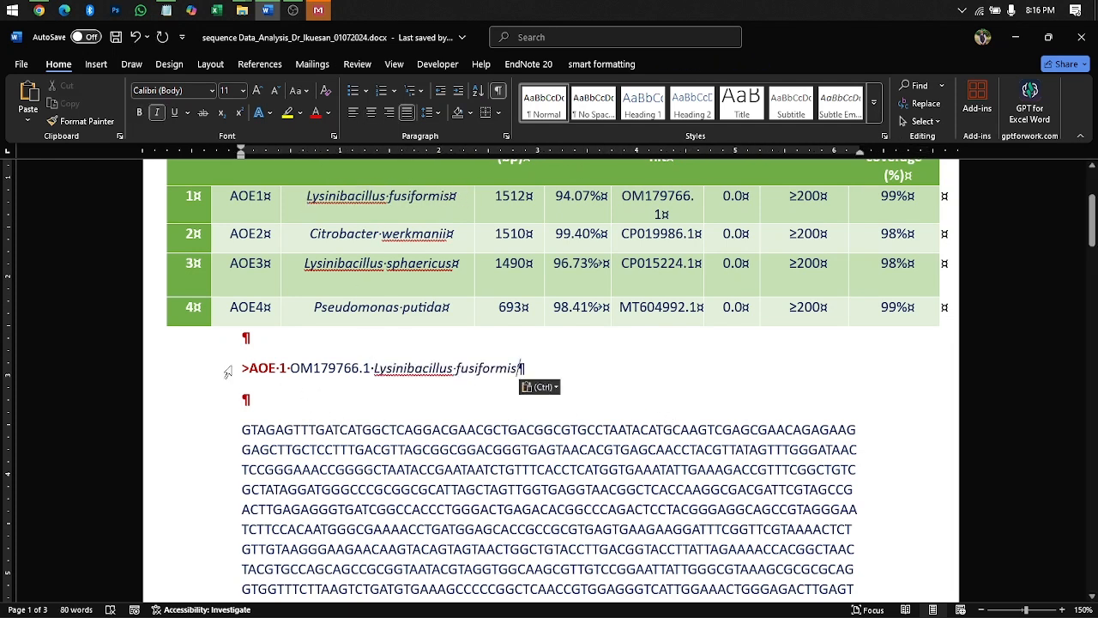
pyautogui.press('Delete')
# - Copy the labelled AOE 1 sequence with its header from Word and paste it at the end of complete sequence.txt in Notepad
pyautogui.moveTo(241, 357); pyautogui.dragTo(603, 420)
pyautogui.hotkey('alt', 'Tab')
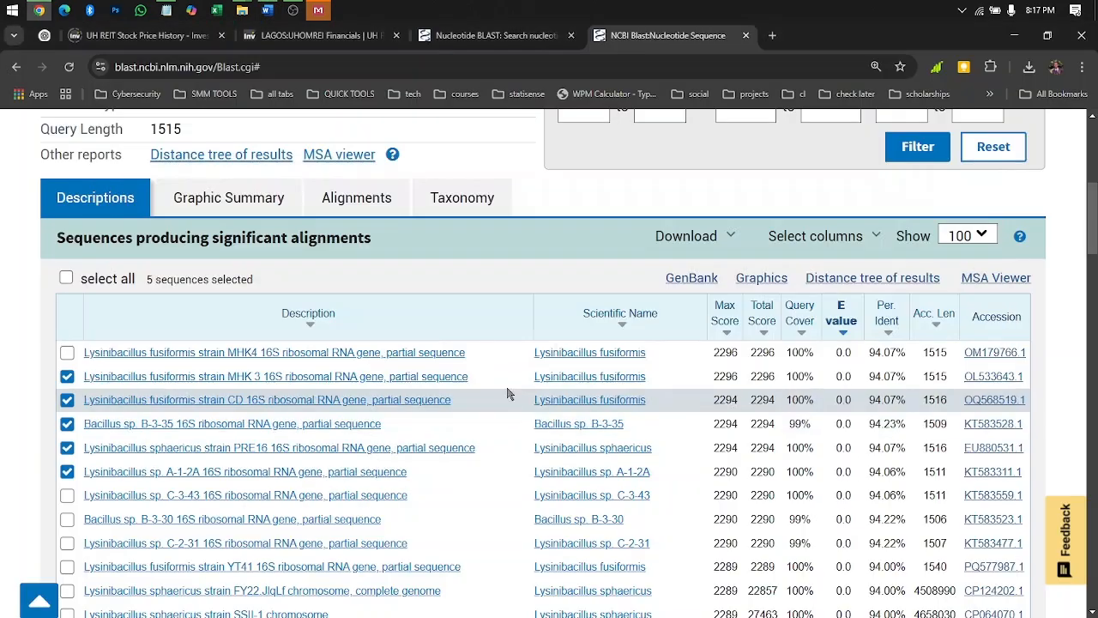
pyautogui.hotkey('alt', 'Tab')
pyautogui.press('Tab')
pyautogui.scroll(-6, 387, 479)
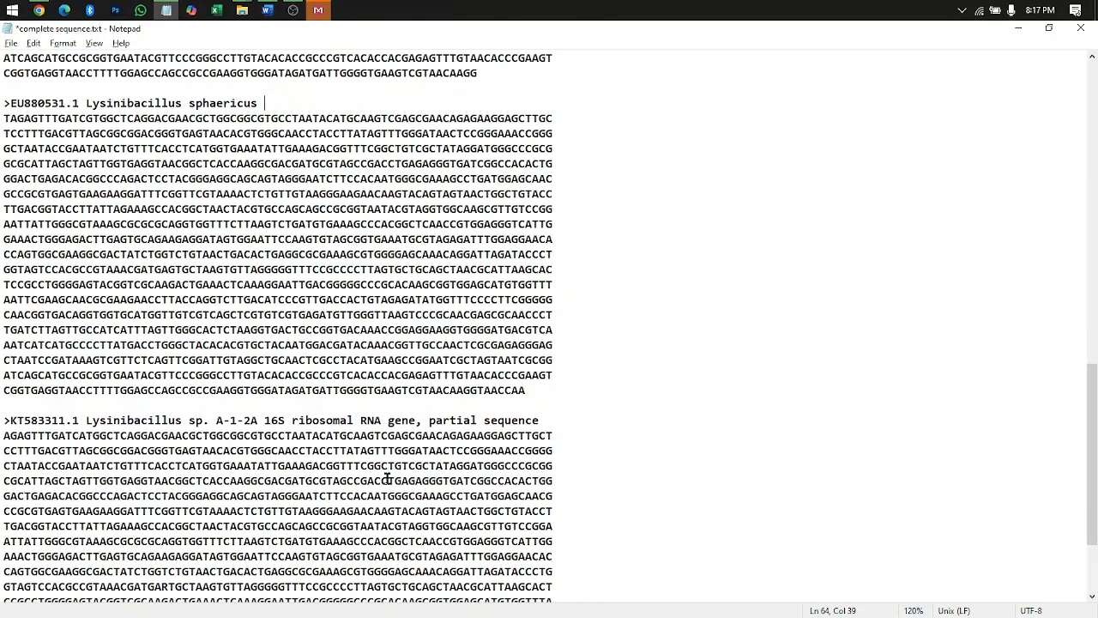
pyautogui.hotkey('ctrl', 'End')
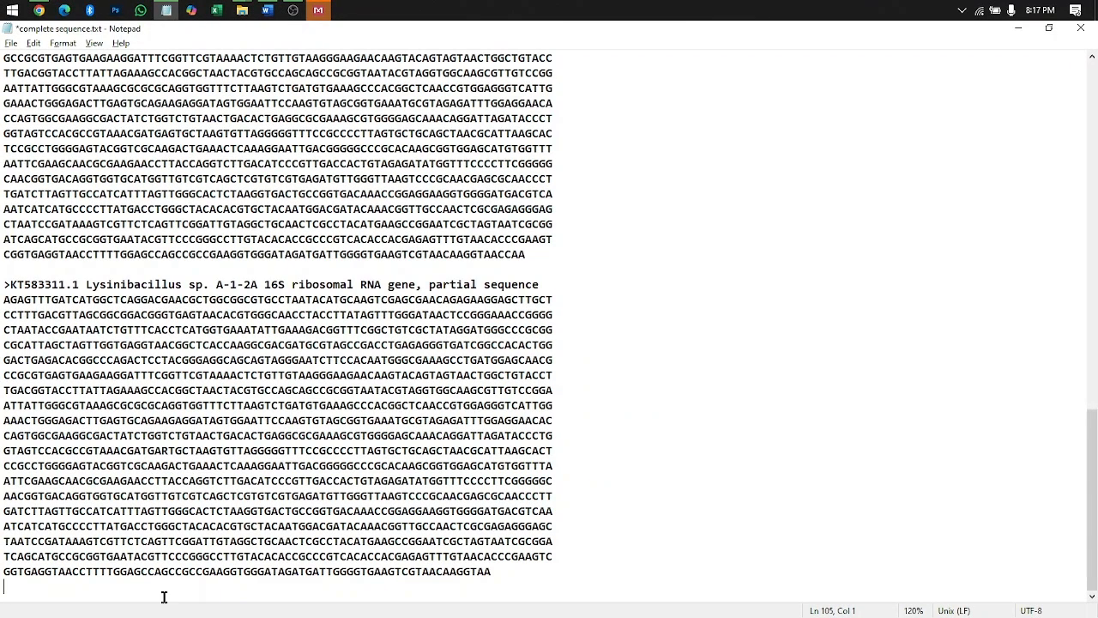
pyautogui.hotkey('ctrl', 'v')
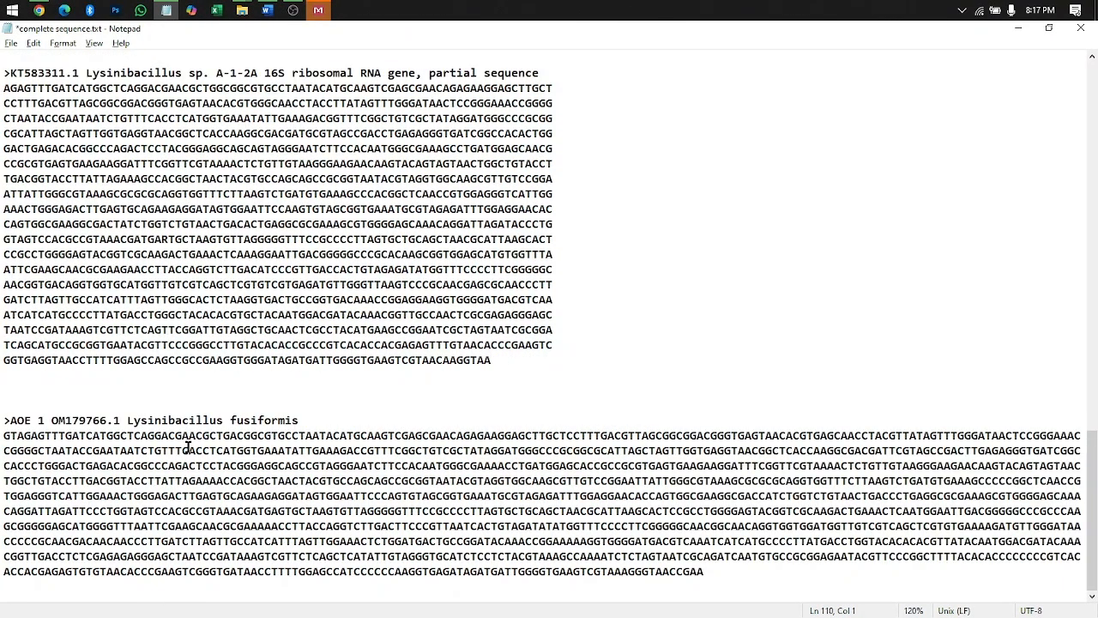
# - Add a blank line after the KT583311.1 sequence and remove the stray line breaks inside it
pyautogui.click(503, 358)
pyautogui.press('Return')
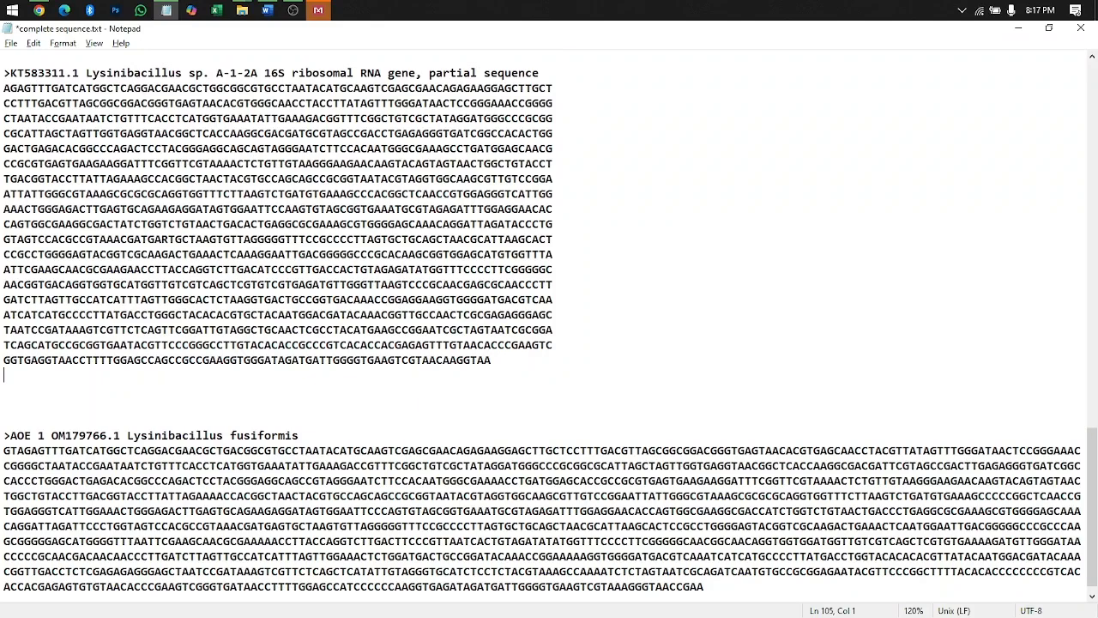
pyautogui.press('Return')
pyautogui.press('Return')
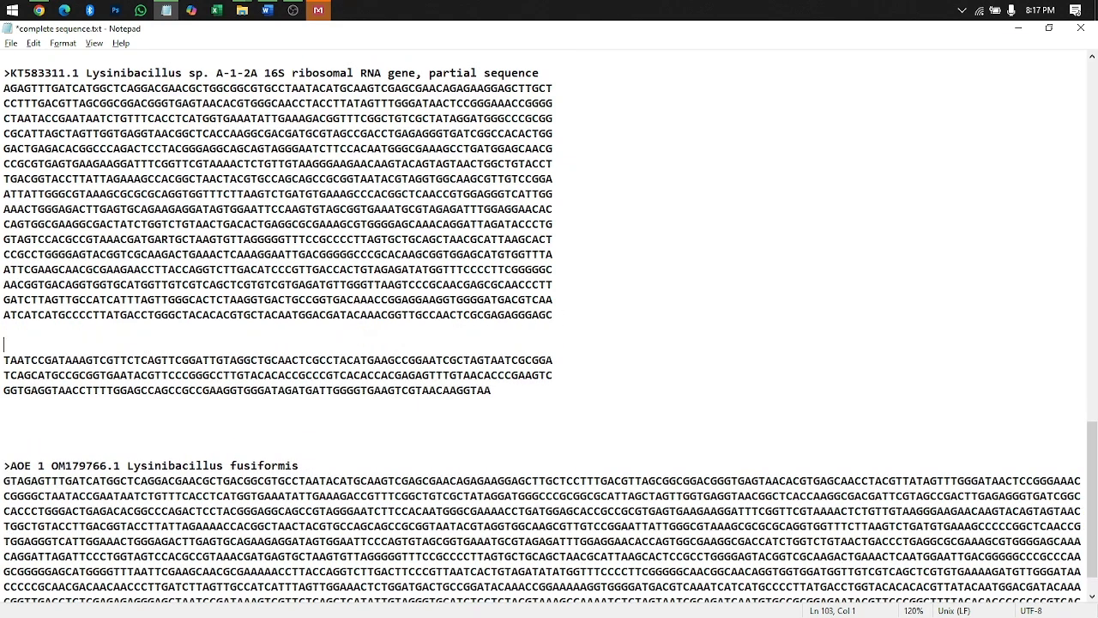
pyautogui.press('BackSpace')
pyautogui.press('BackSpace')
# - Save the text file under the new name "edited sequence.txt" in the live example phylogenetic tree folder
pyautogui.scroll(10, 521, 356)
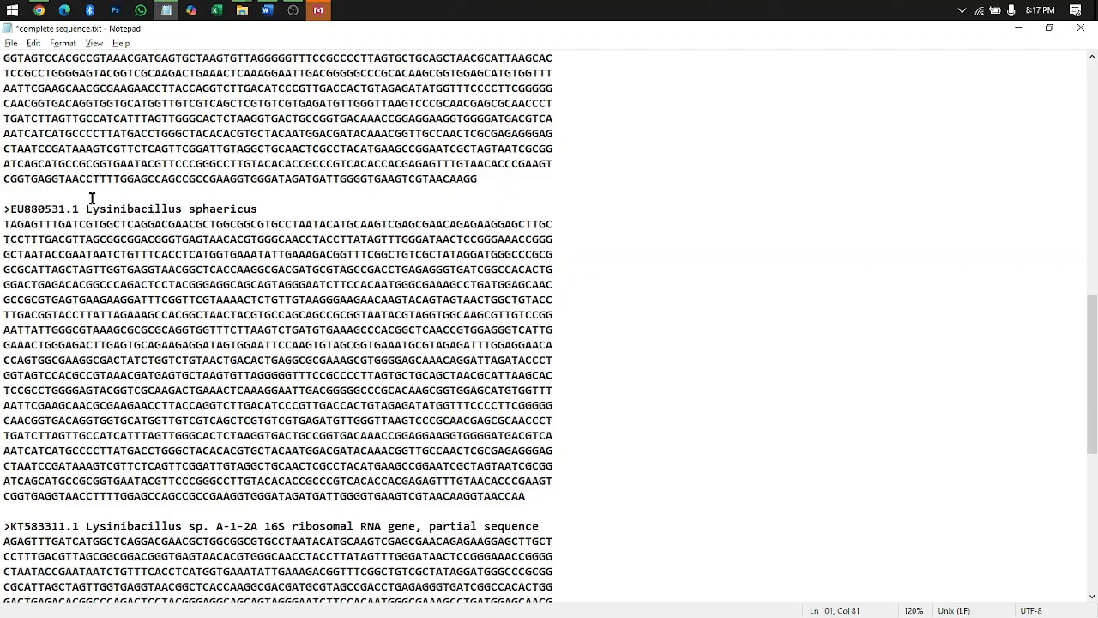
pyautogui.click(10, 44)
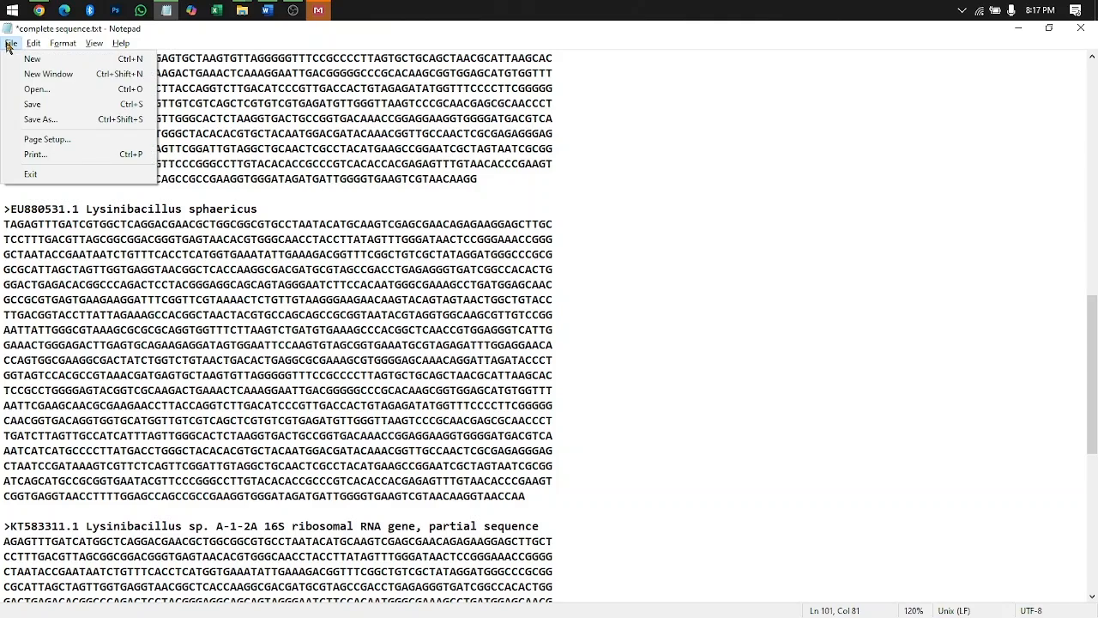
pyautogui.click(86, 115)
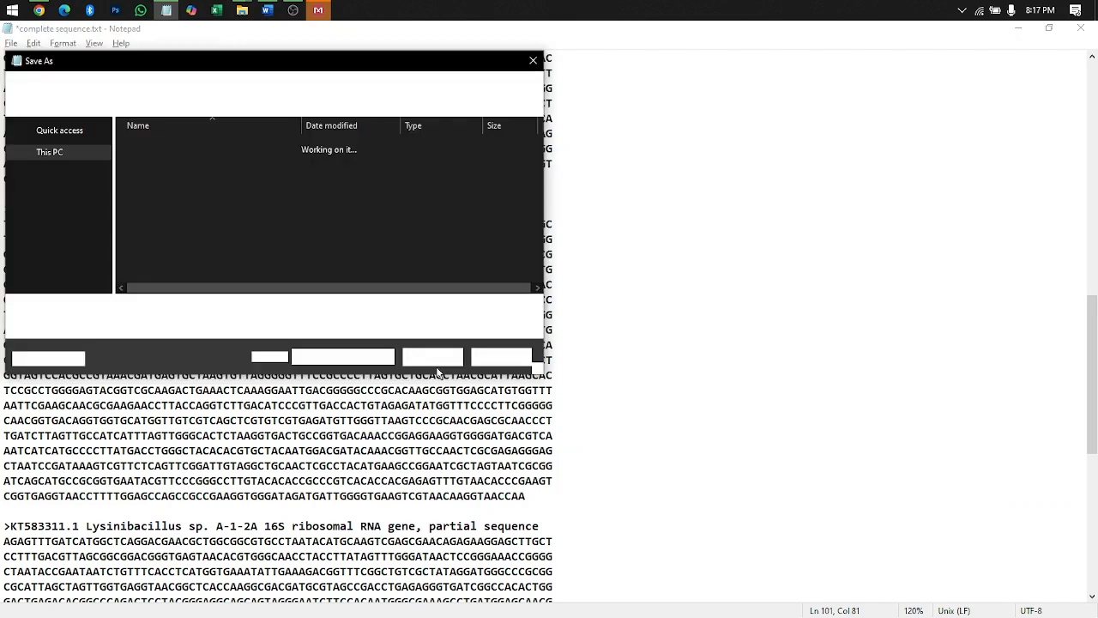
pyautogui.click(121, 312)
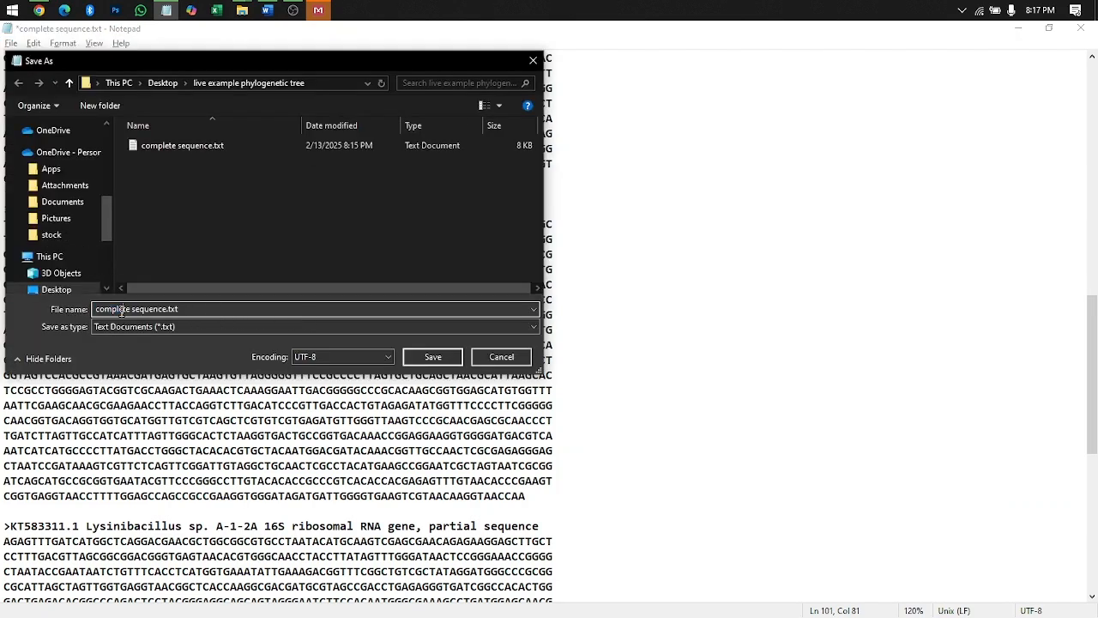
pyautogui.doubleClick(114, 312)
pyautogui.write('edited')
pyautogui.click(447, 359)
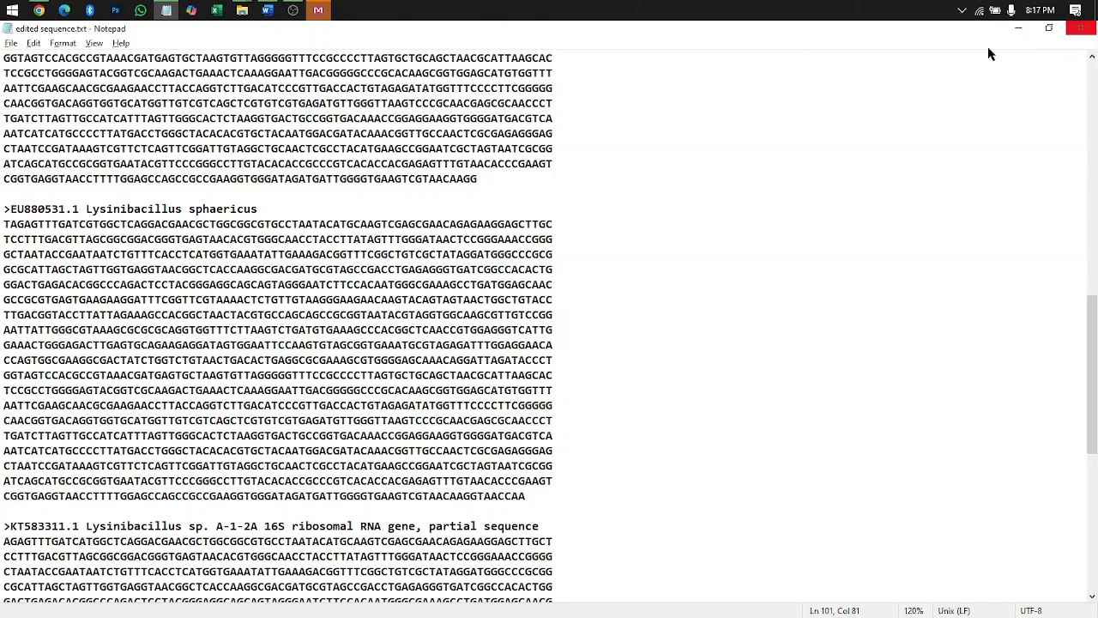
# - Save another copy of the sequences as "edited sequence.fasta" in the live example phylogenetic tree folder
pyautogui.click(11, 45)
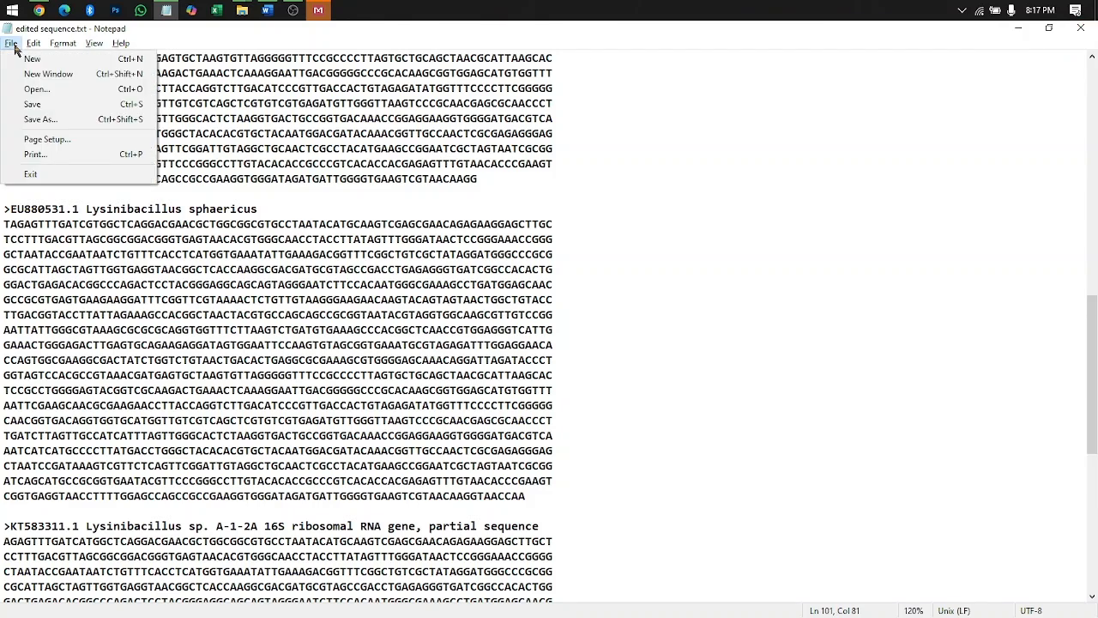
pyautogui.click(60, 120)
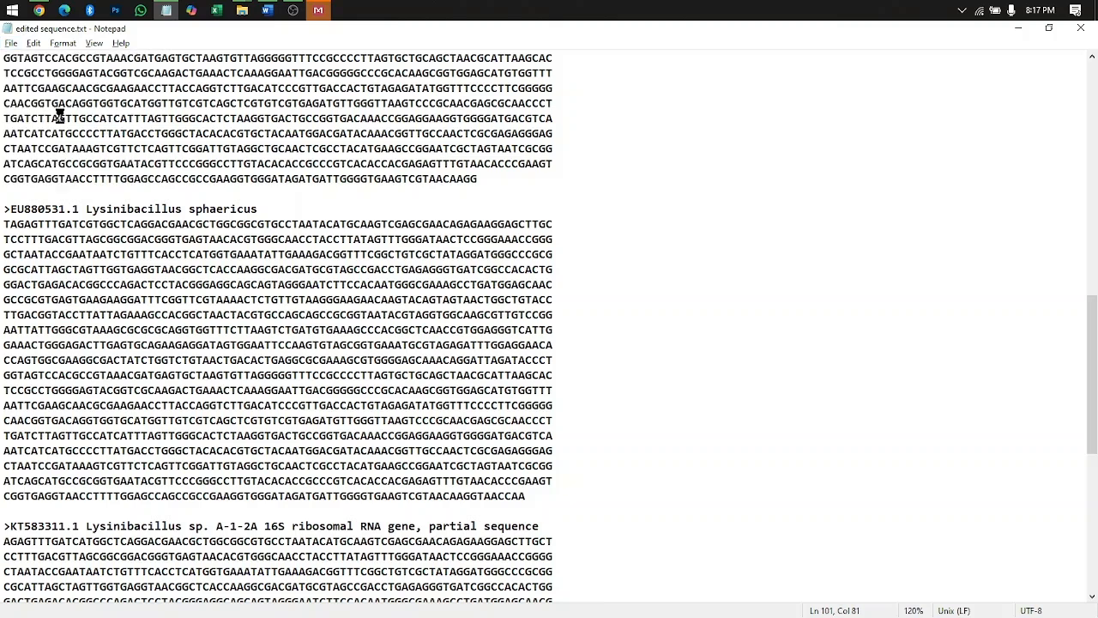
pyautogui.click(239, 307)
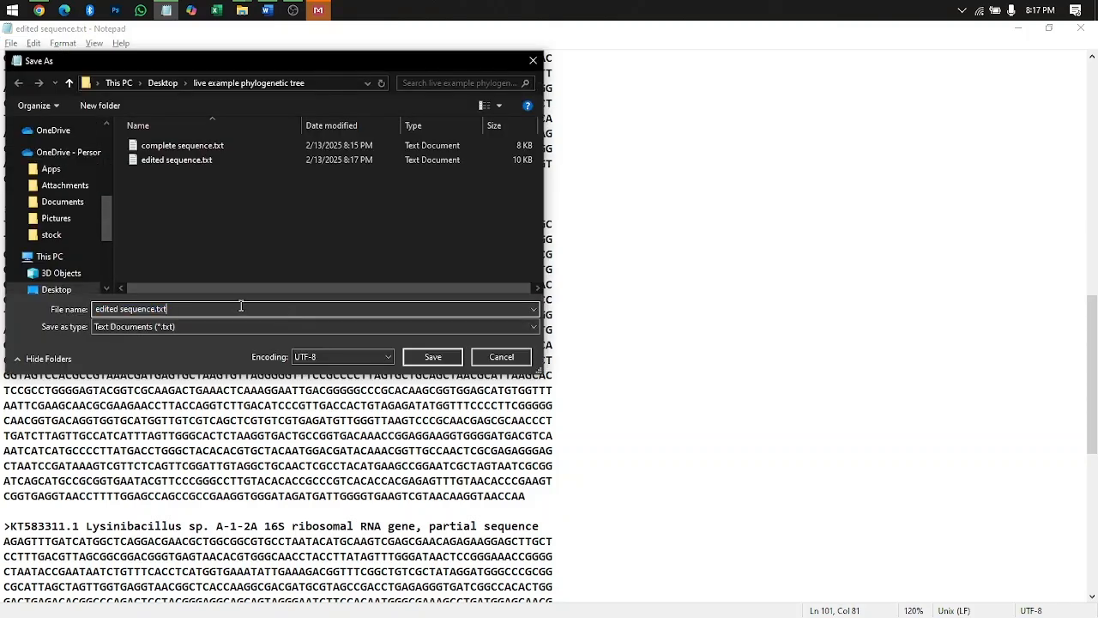
pyautogui.press('BackSpace')
pyautogui.press('BackSpace')
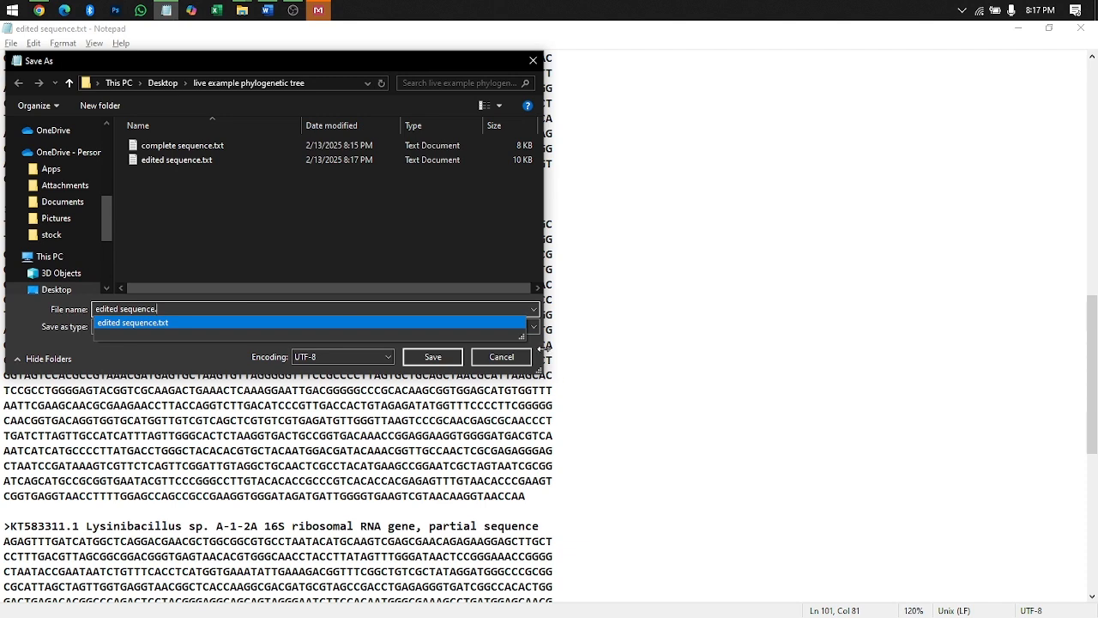
pyautogui.moveTo(541, 365); pyautogui.dragTo(830, 496)
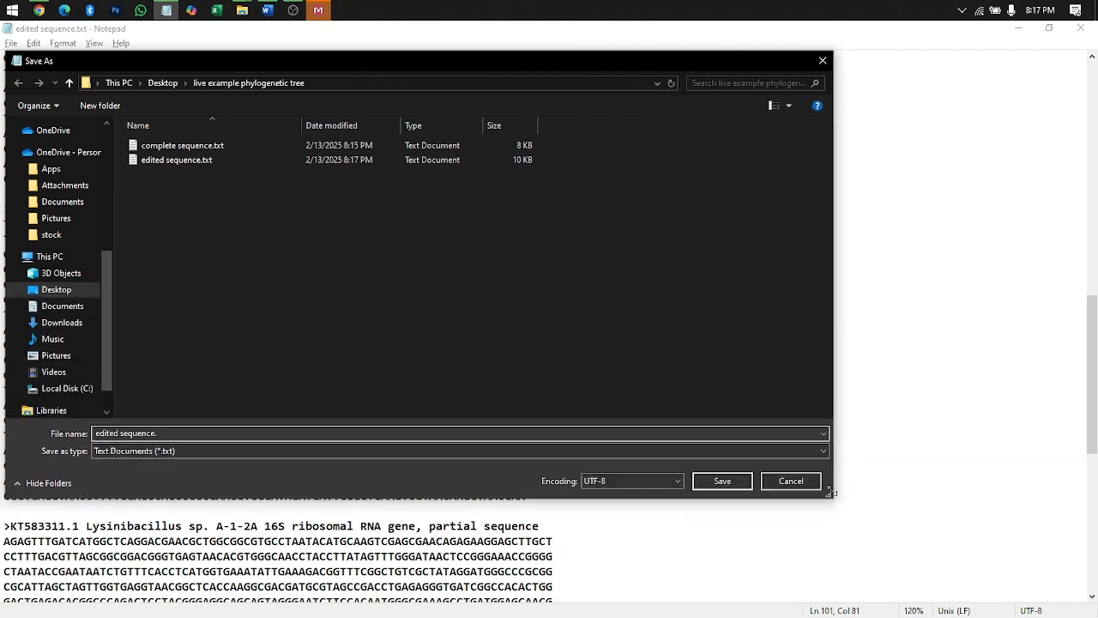
pyautogui.write('txt')
pyautogui.press('BackSpace')
pyautogui.press('BackSpace')
pyautogui.press('BackSpace')
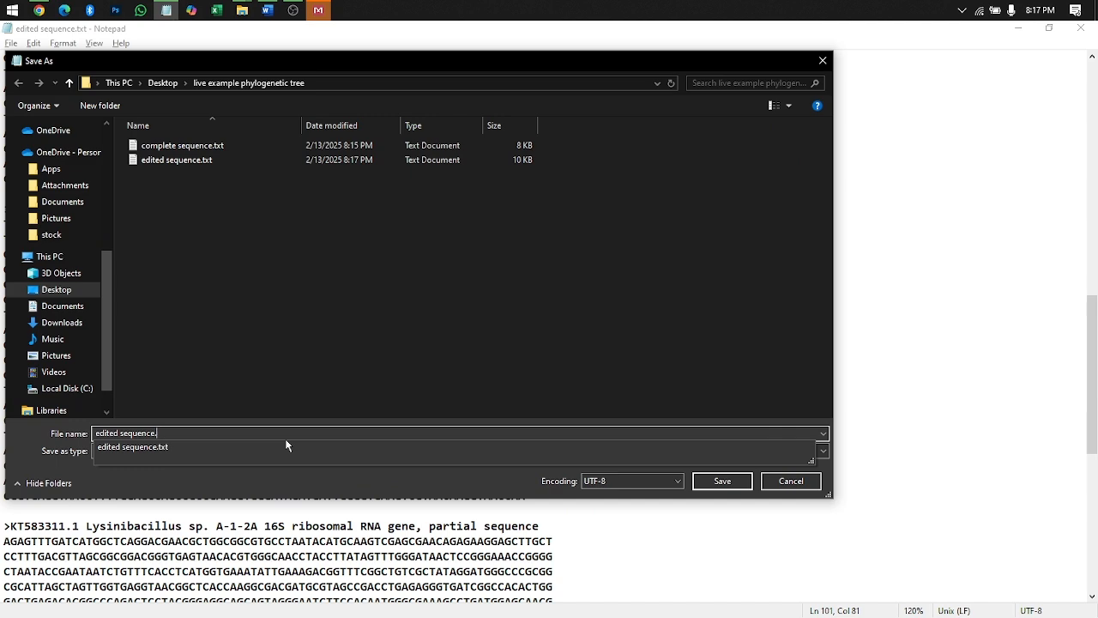
pyautogui.write('fasta')
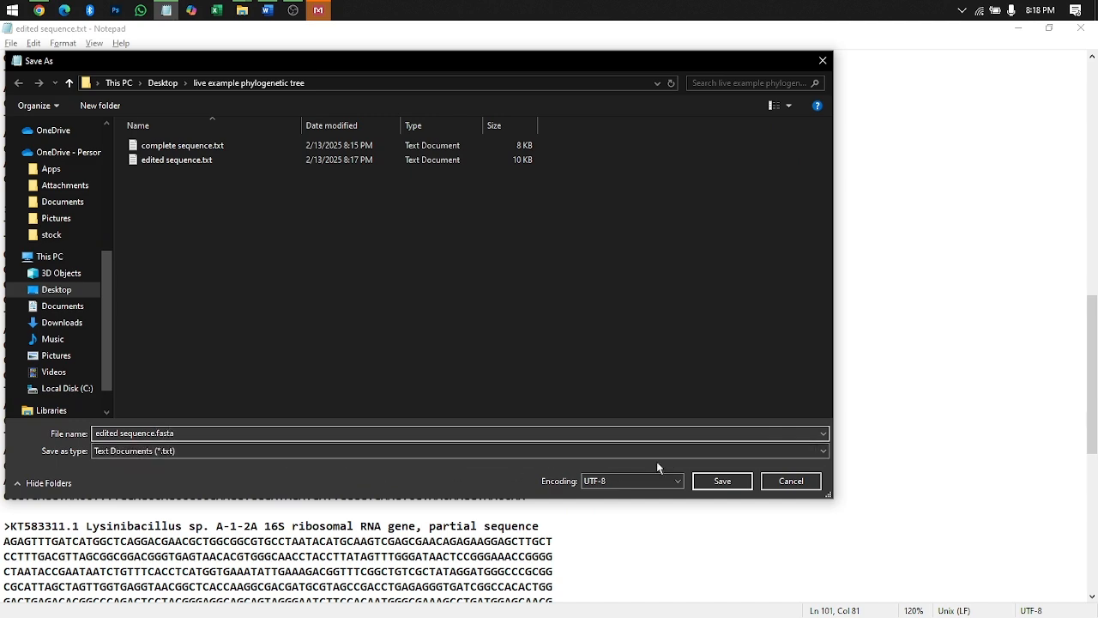
pyautogui.click(730, 483)
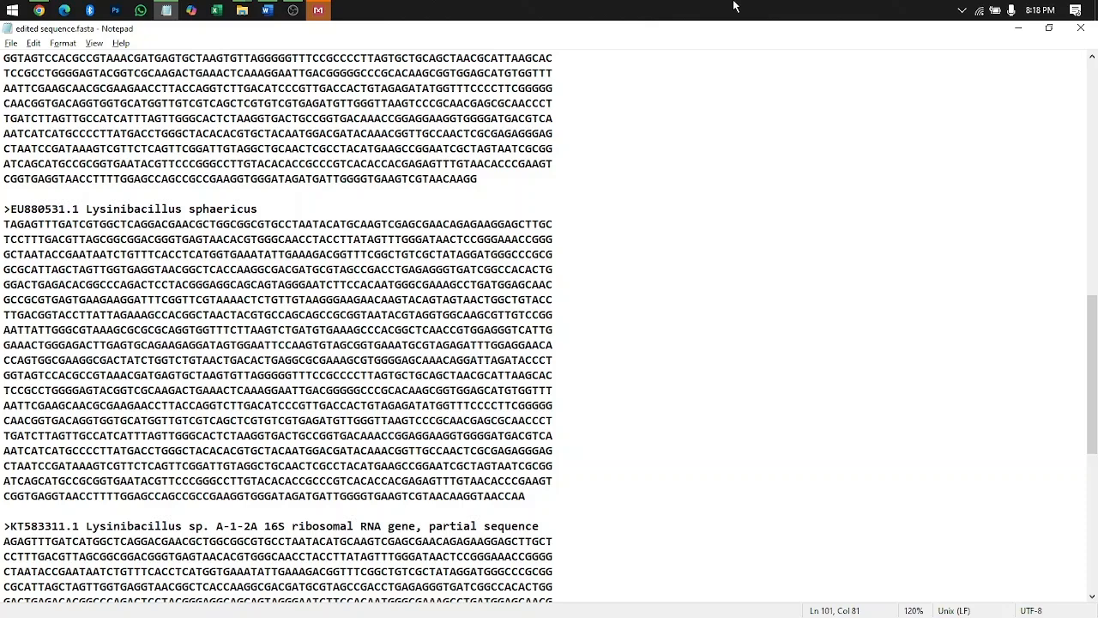
# - Switch to MEGA11 and maximize its main window
pyautogui.click(370, 30)
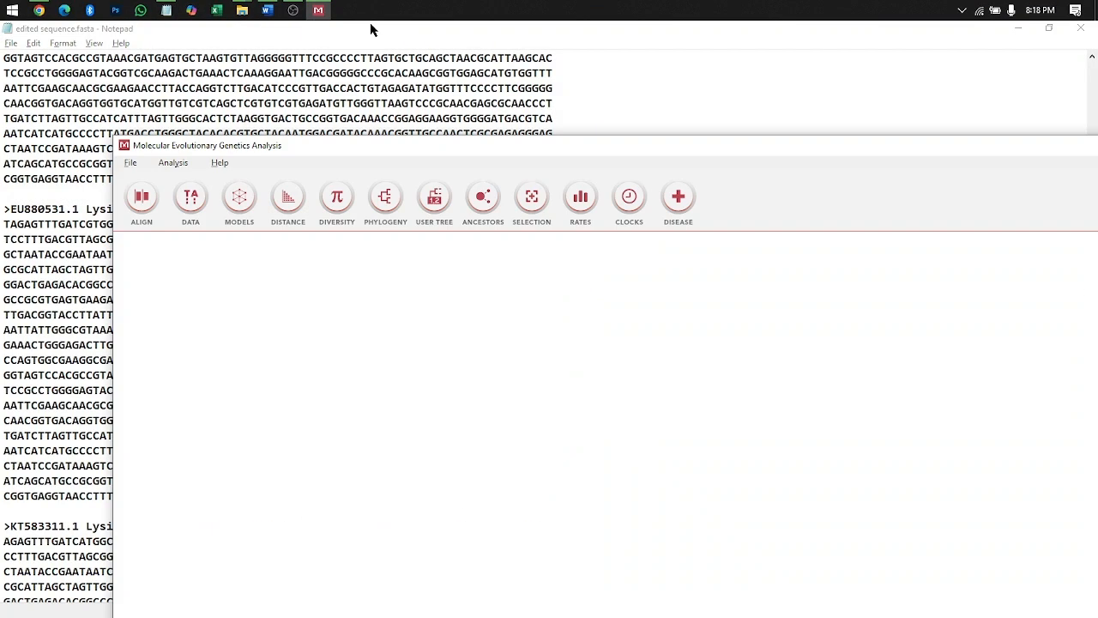
pyautogui.moveTo(899, 159); pyautogui.dragTo(747, 103)
pyautogui.click(1029, 89)
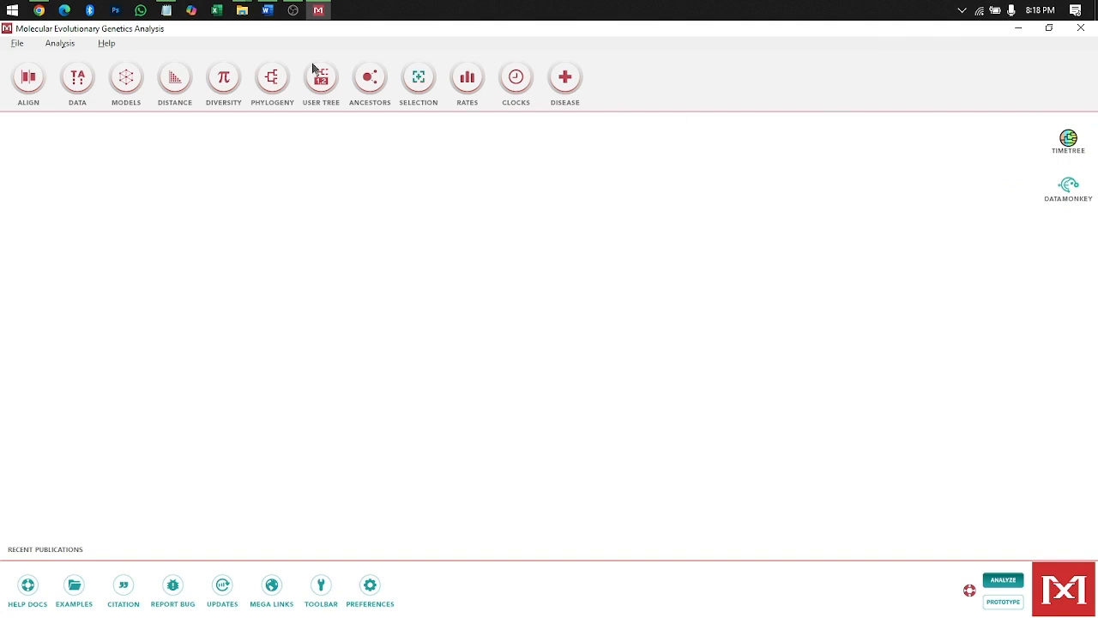
# - Create a new alignment with DNA as the data type and maximize the Alignment Explorer window
pyautogui.click(34, 81)
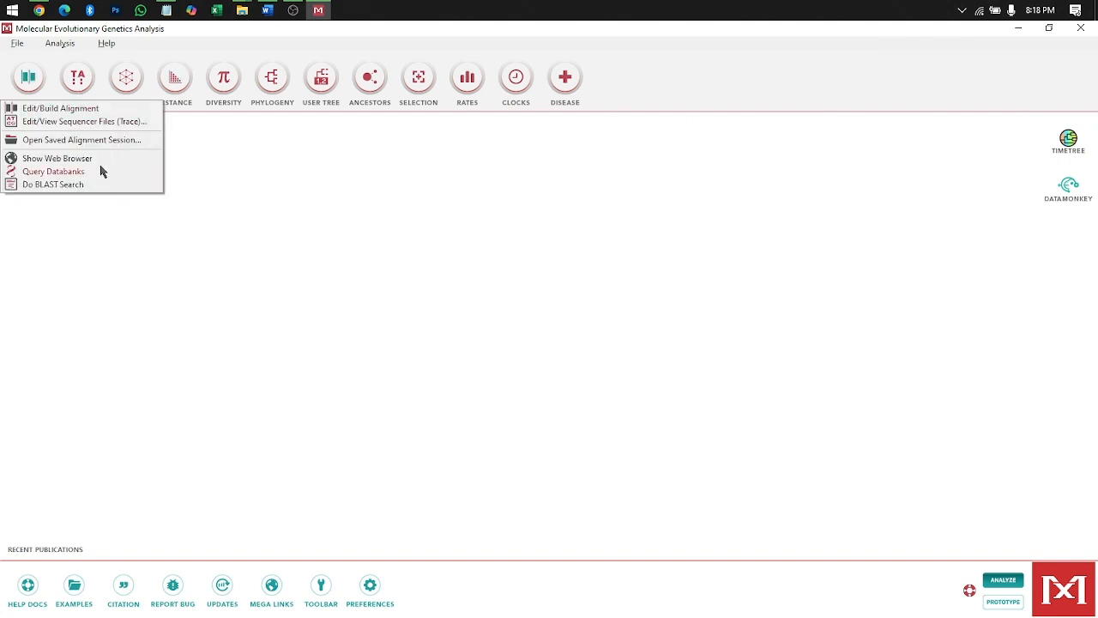
pyautogui.click(76, 109)
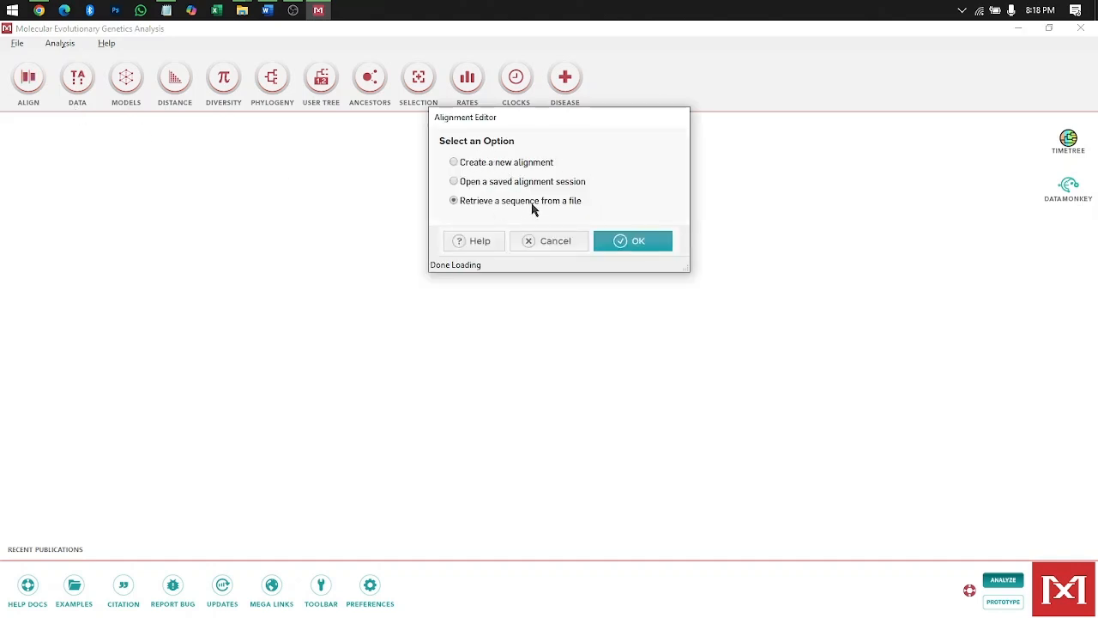
pyautogui.click(640, 244)
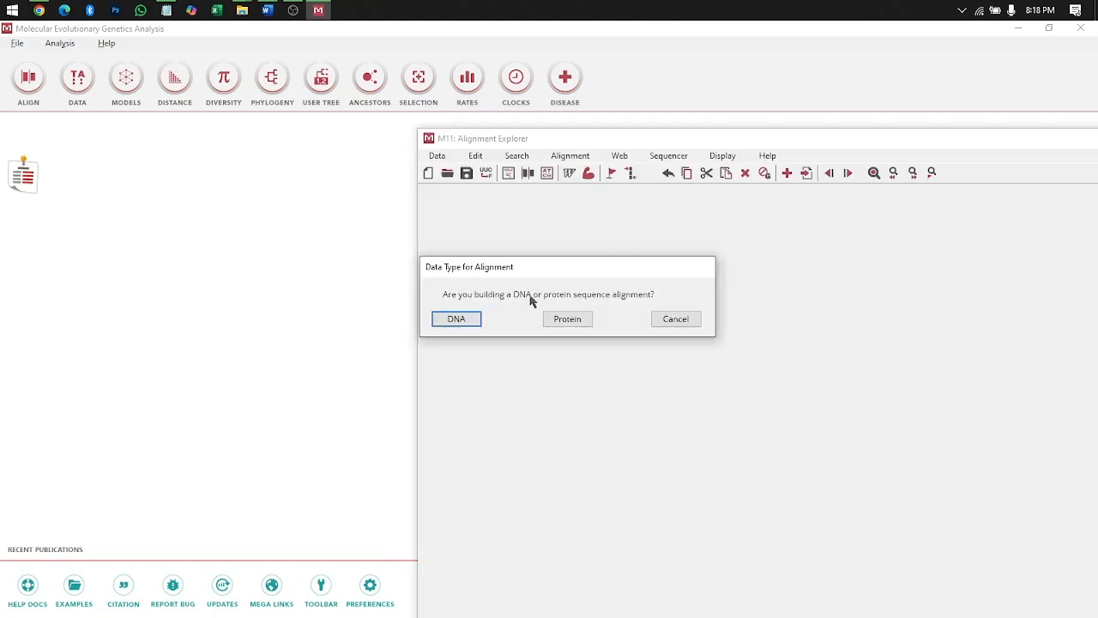
pyautogui.click(802, 140)
pyautogui.click(456, 321)
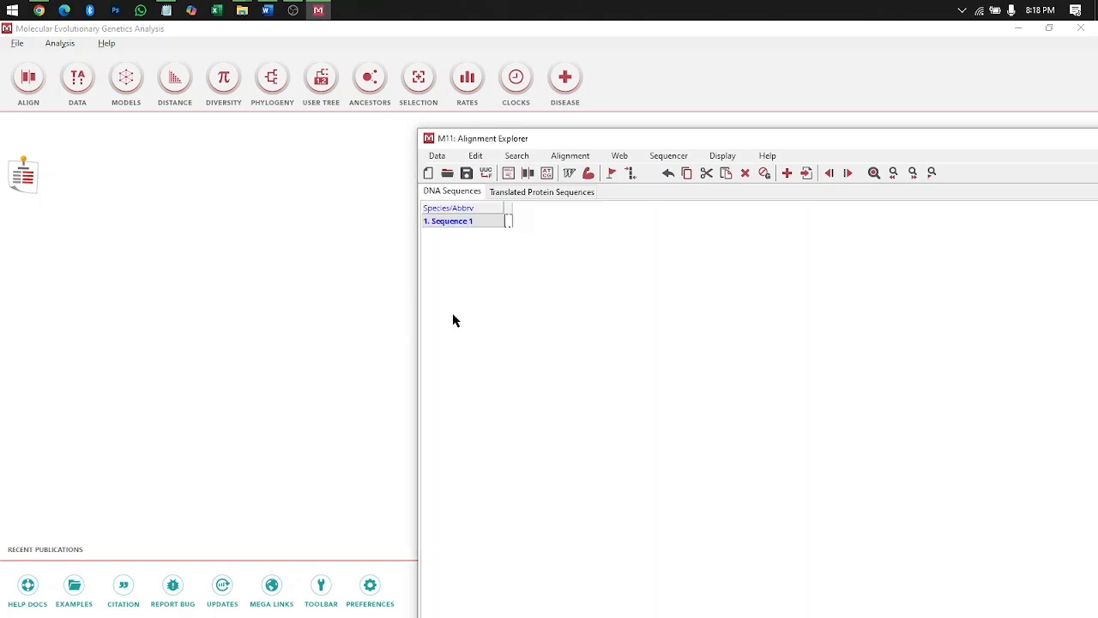
pyautogui.moveTo(724, 142); pyautogui.dragTo(220, 138)
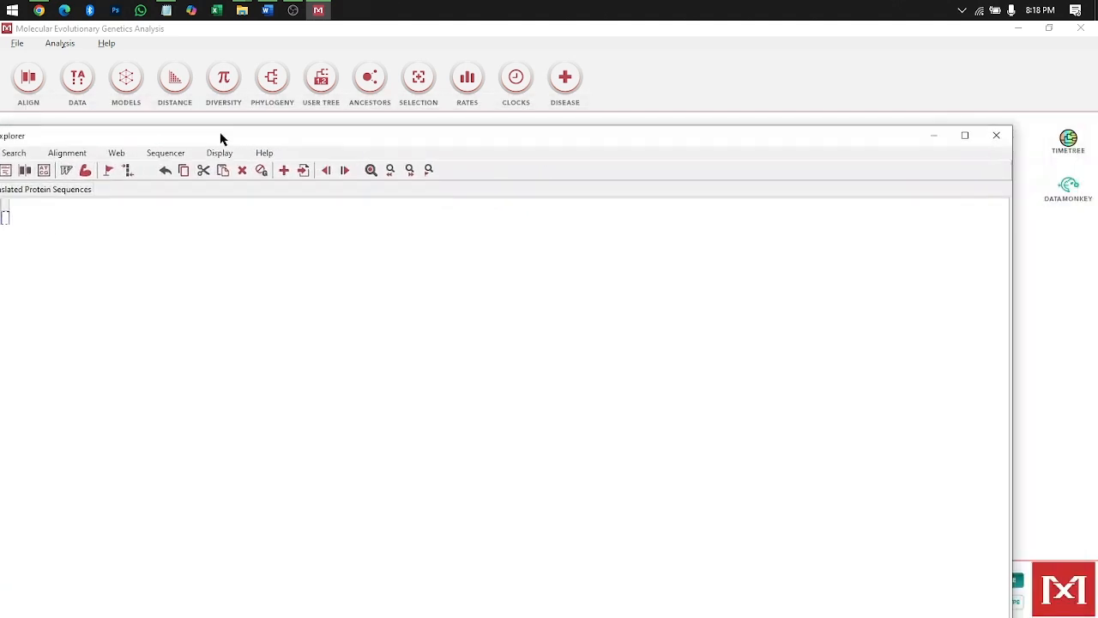
pyautogui.click(965, 136)
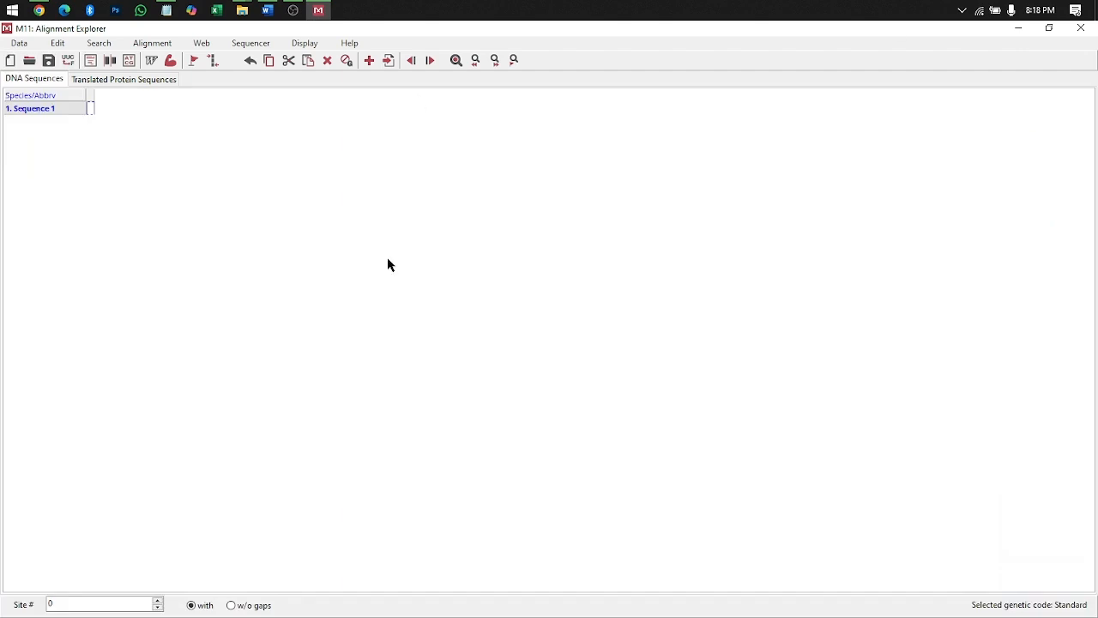
# - Save the empty alignment session as "live example.mas" in the live example phylogenetic tree folder and cancel opening a saved session
pyautogui.click(25, 47)
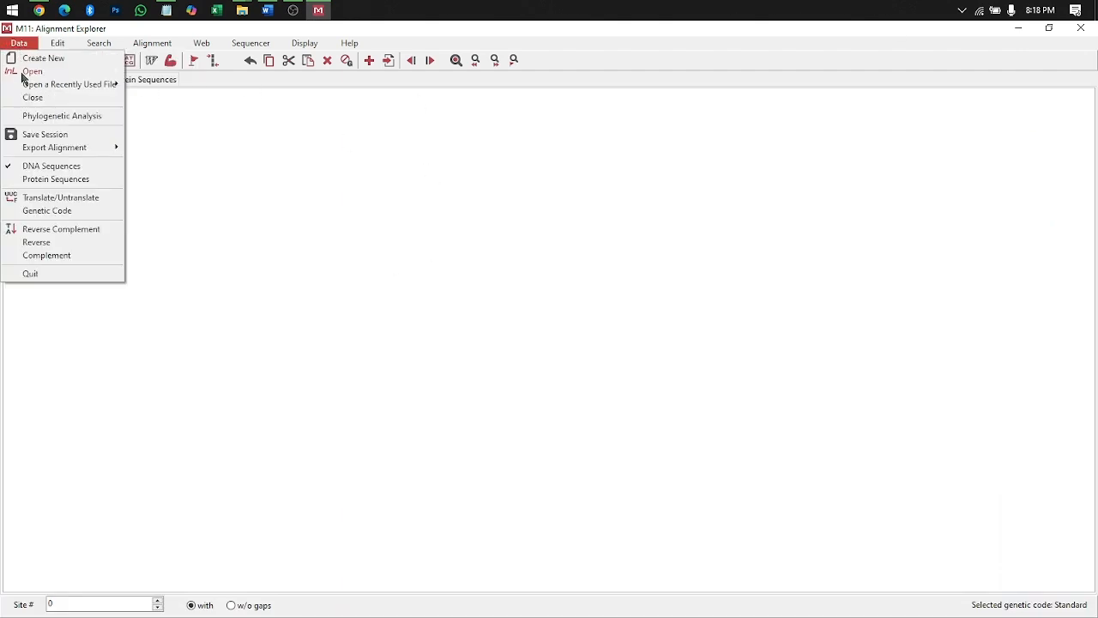
pyautogui.moveTo(27, 71)
pyautogui.click(155, 73)
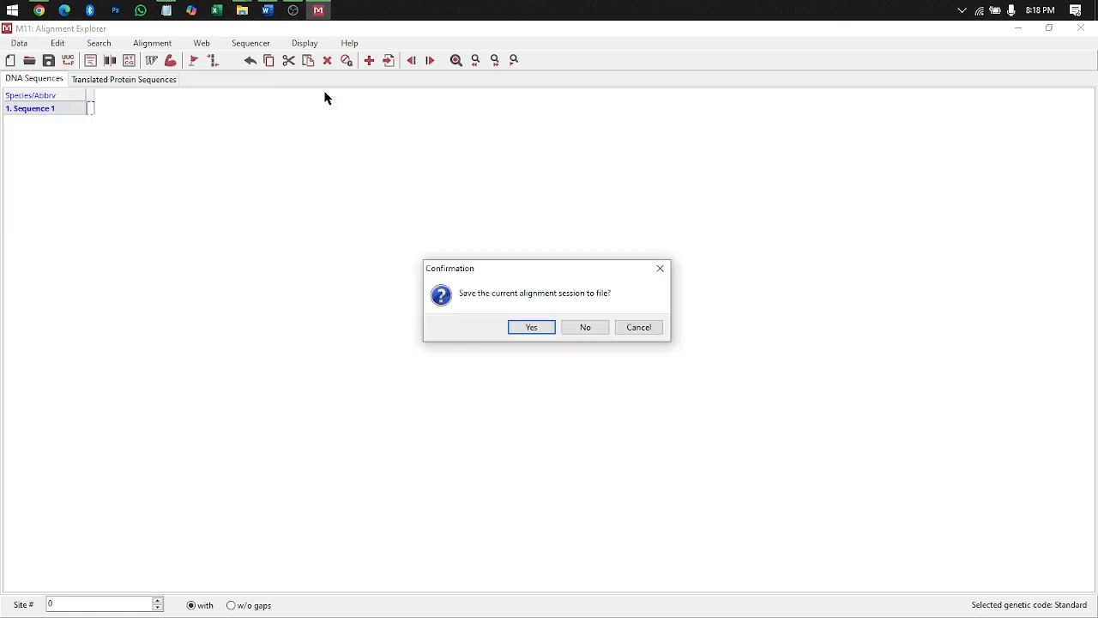
pyautogui.click(532, 327)
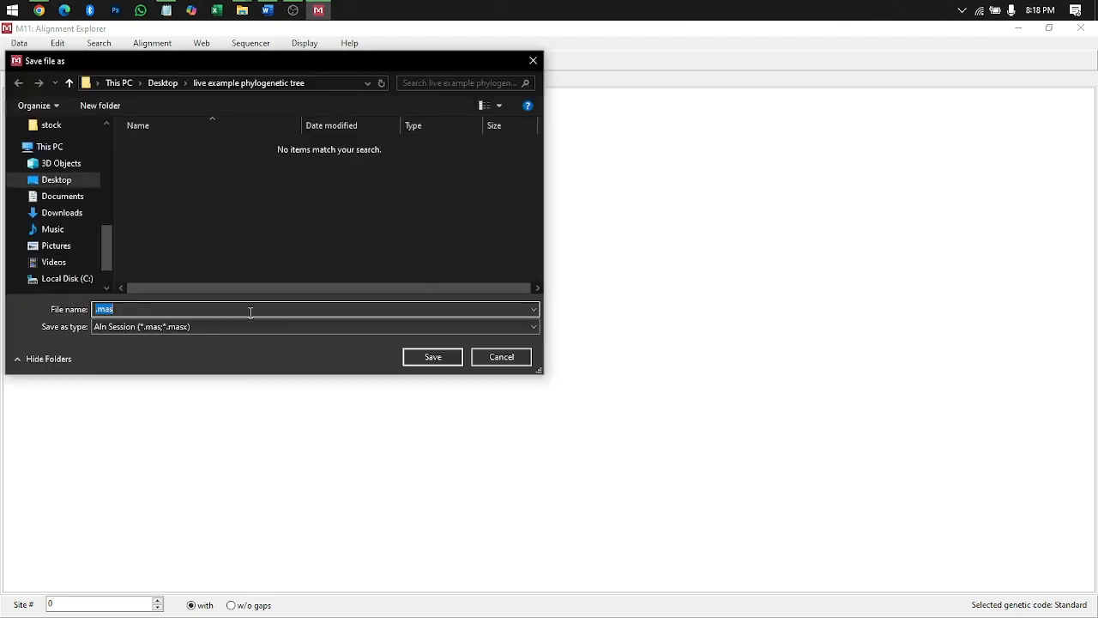
pyautogui.click(153, 306)
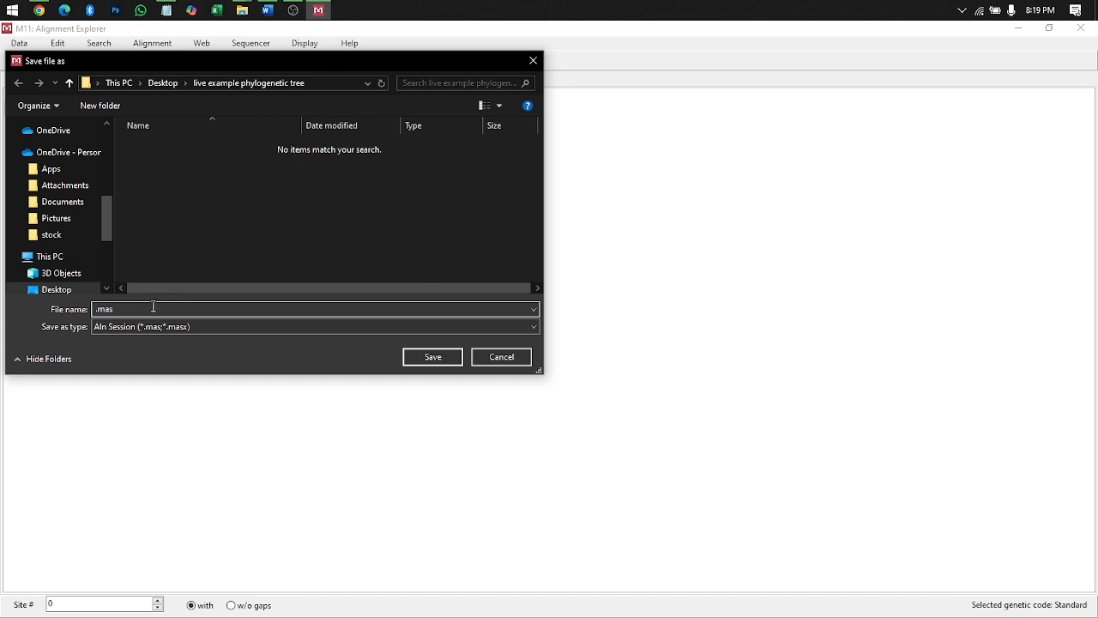
pyautogui.write('live example')
pyautogui.click(433, 357)
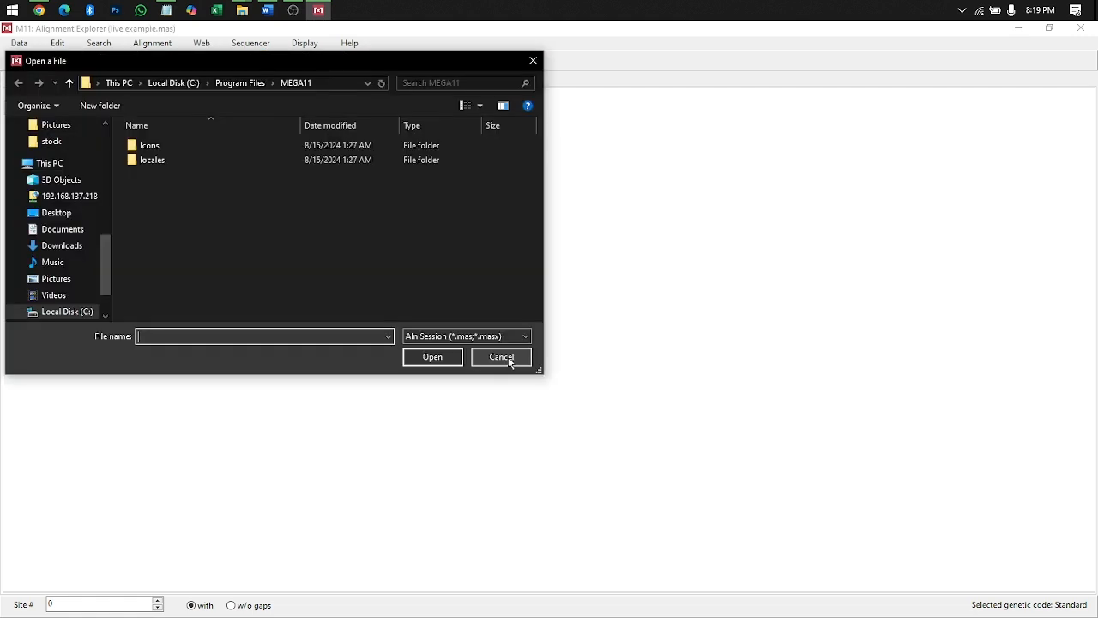
pyautogui.click(510, 362)
pyautogui.click(509, 361)
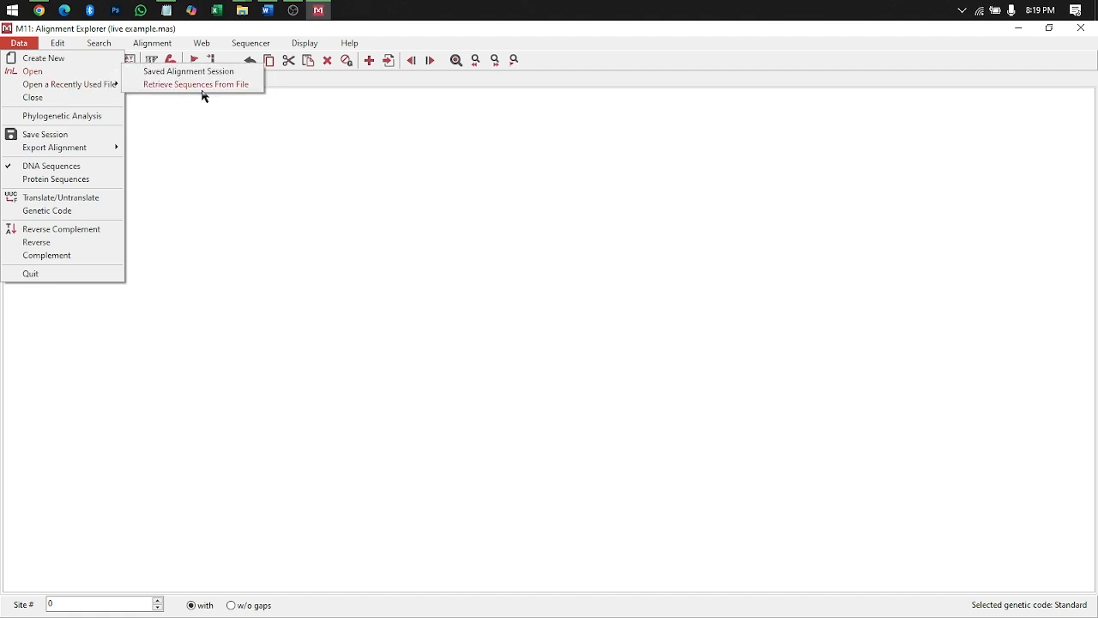
# - Load the sequences from "edited sequence.fasta" in the live example phylogenetic tree folder on the Desktop and maximize the Alignment Explorer
pyautogui.click(203, 85)
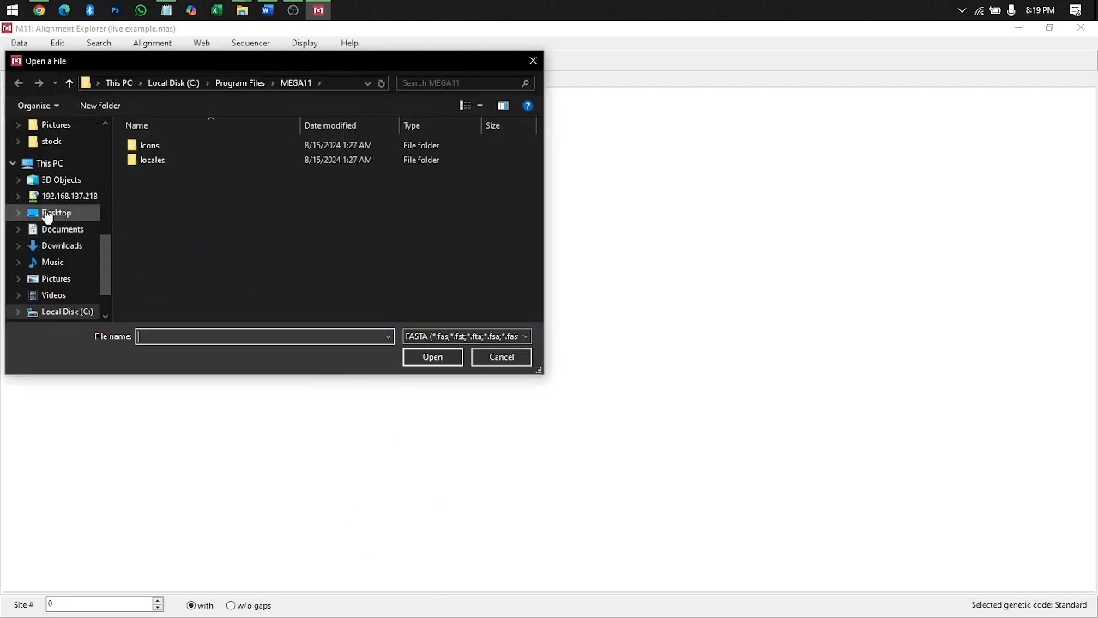
pyautogui.click(54, 215)
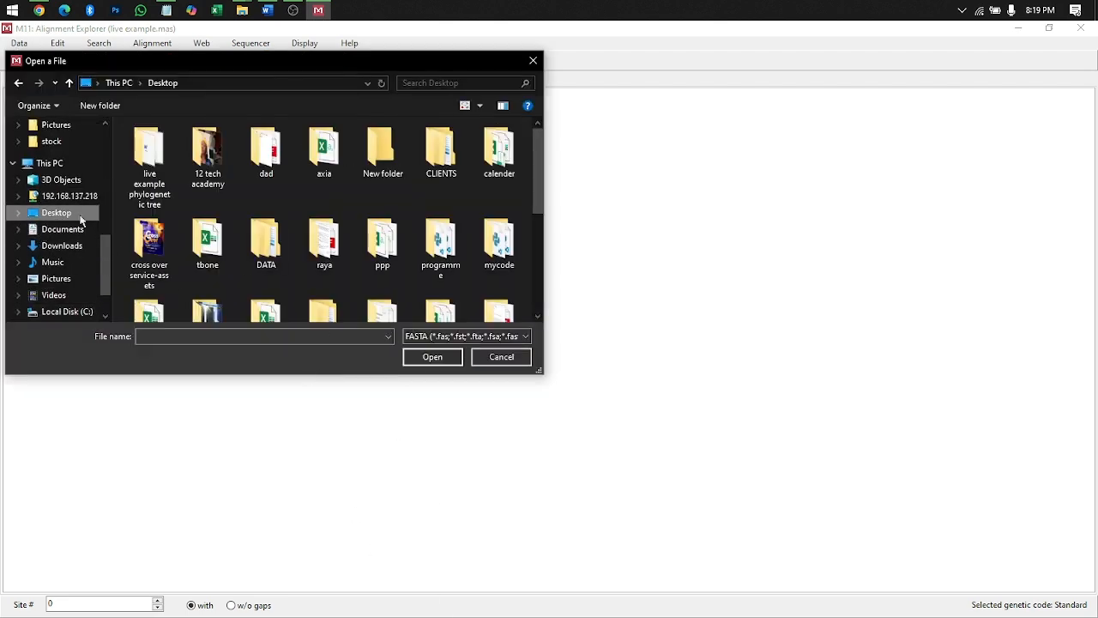
pyautogui.doubleClick(152, 153)
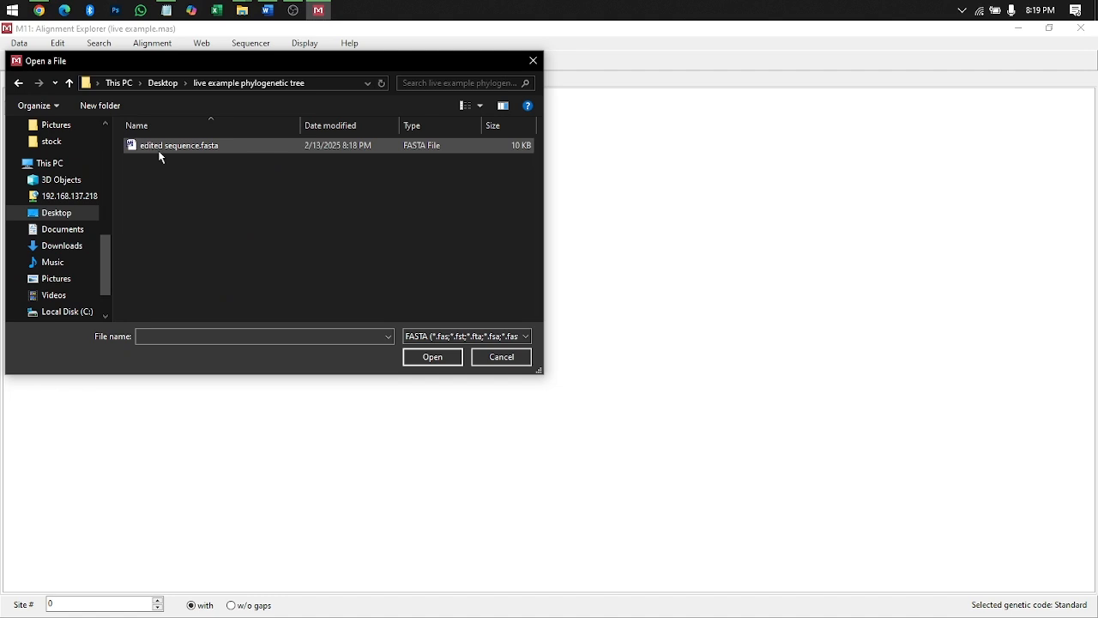
pyautogui.click(228, 148)
pyautogui.click(433, 356)
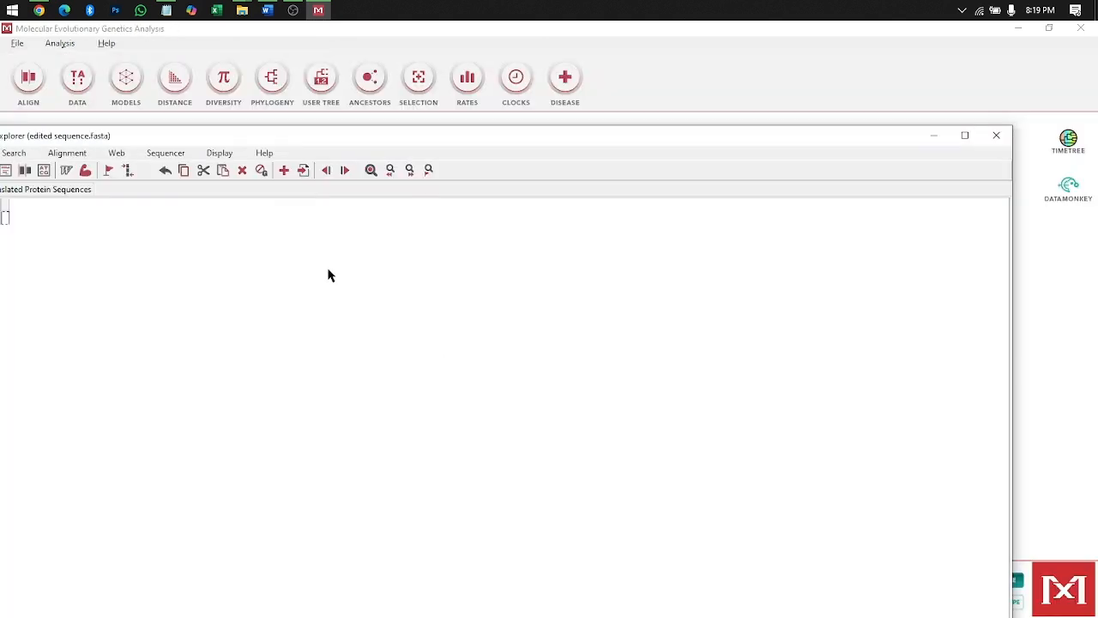
pyautogui.moveTo(521, 155); pyautogui.dragTo(597, 153)
pyautogui.click(1052, 139)
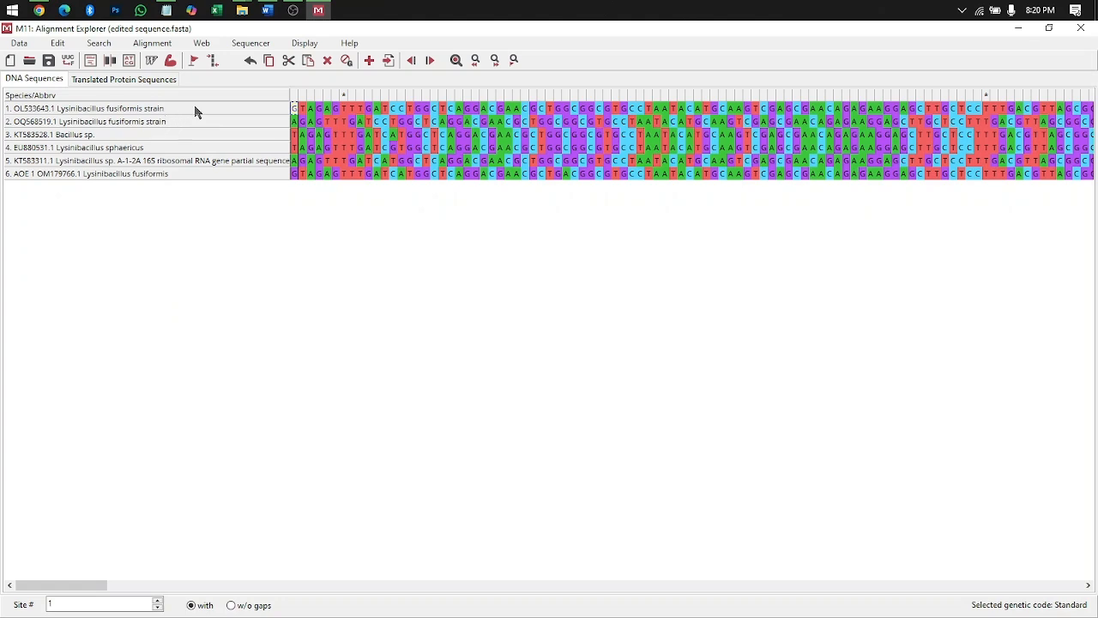
# - Select all six sequences, from OL533643.1 to AOE 1, and align them by MUSCLE with the default options
pyautogui.click(110, 112)
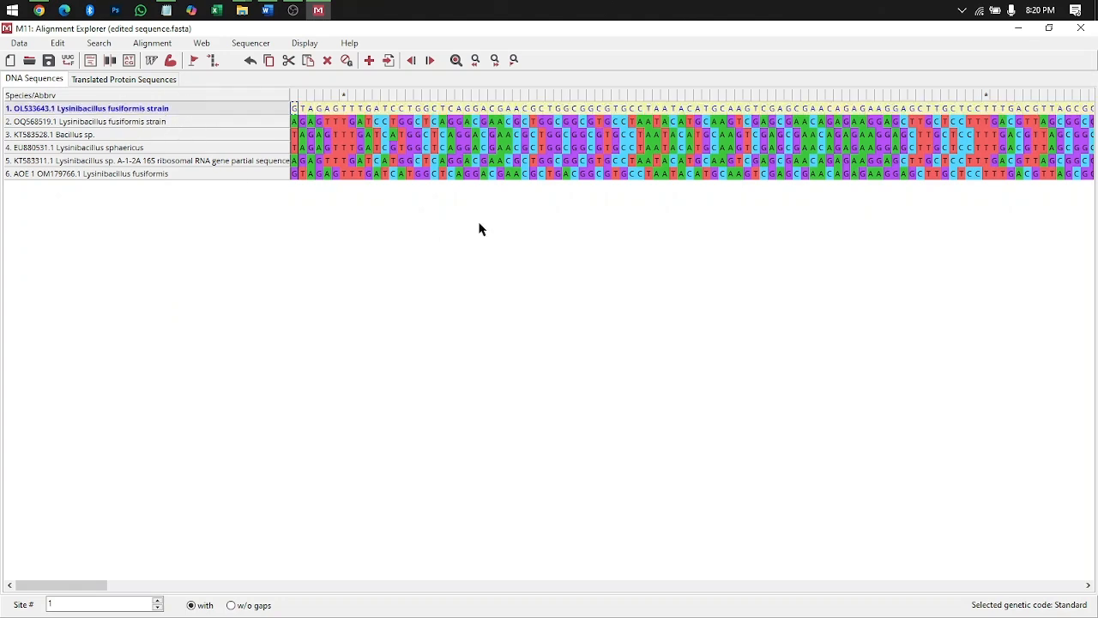
pyautogui.keyDown('shift'); pyautogui.click(127, 175); pyautogui.keyUp('shift')
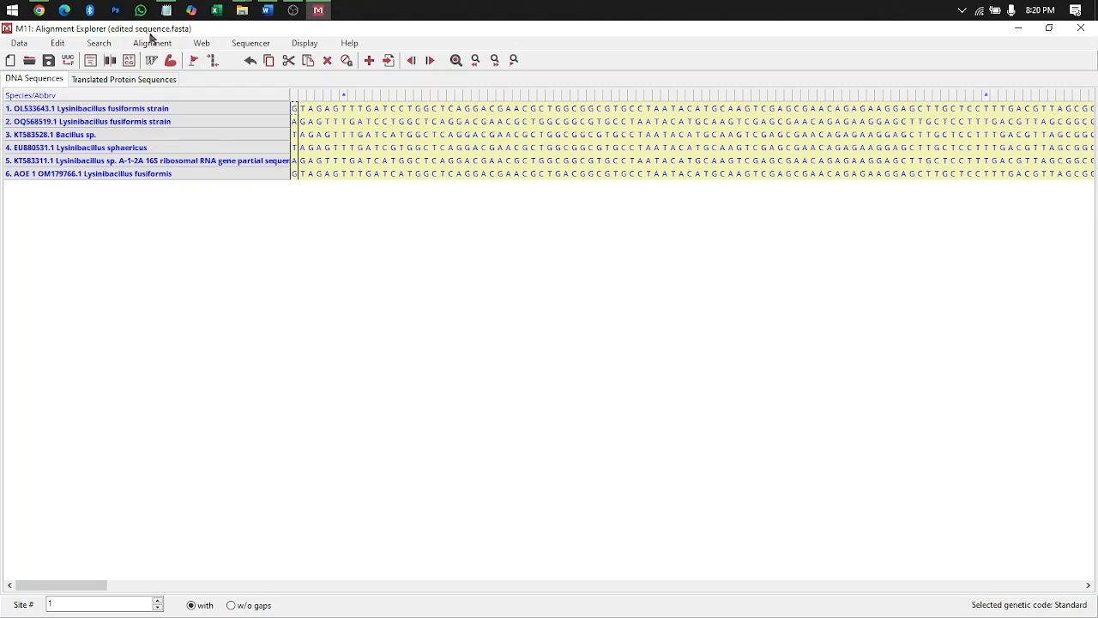
pyautogui.click(152, 43)
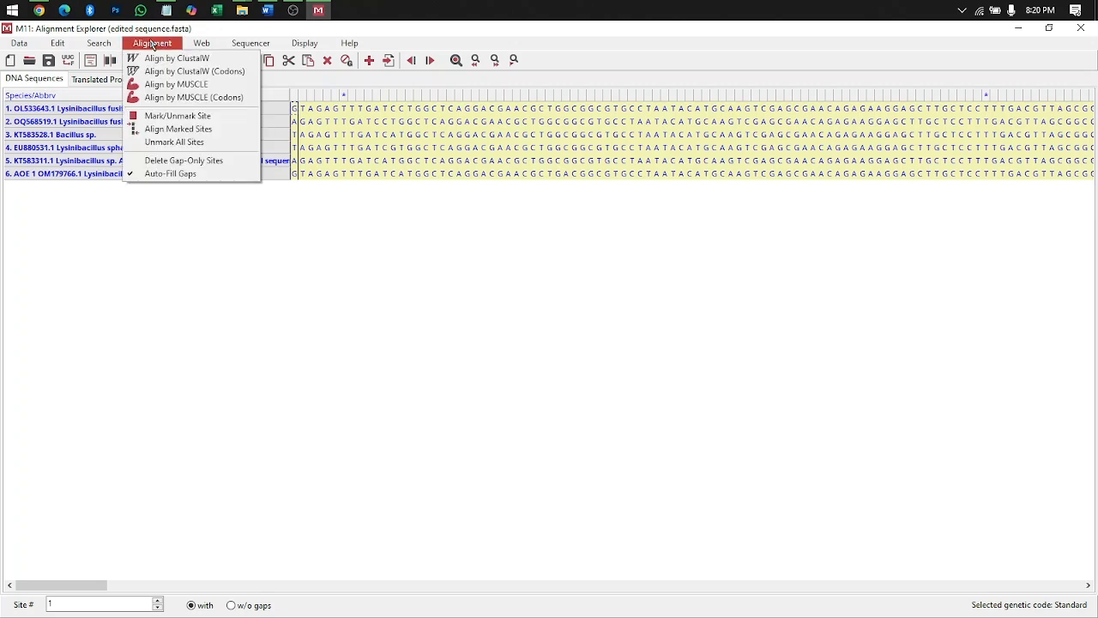
pyautogui.click(181, 85)
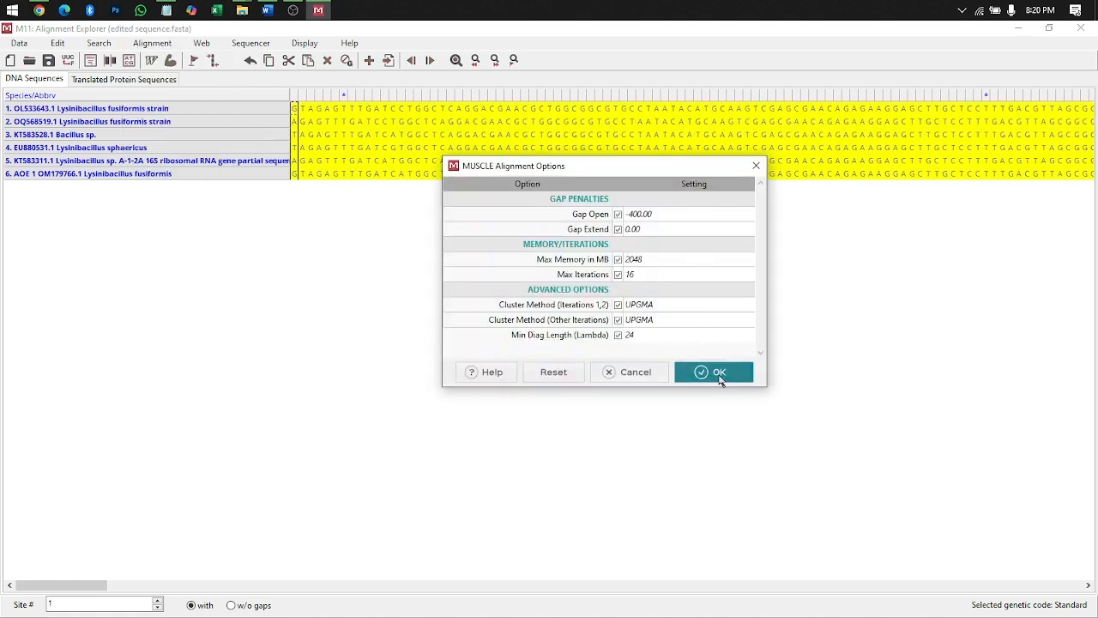
pyautogui.click(719, 378)
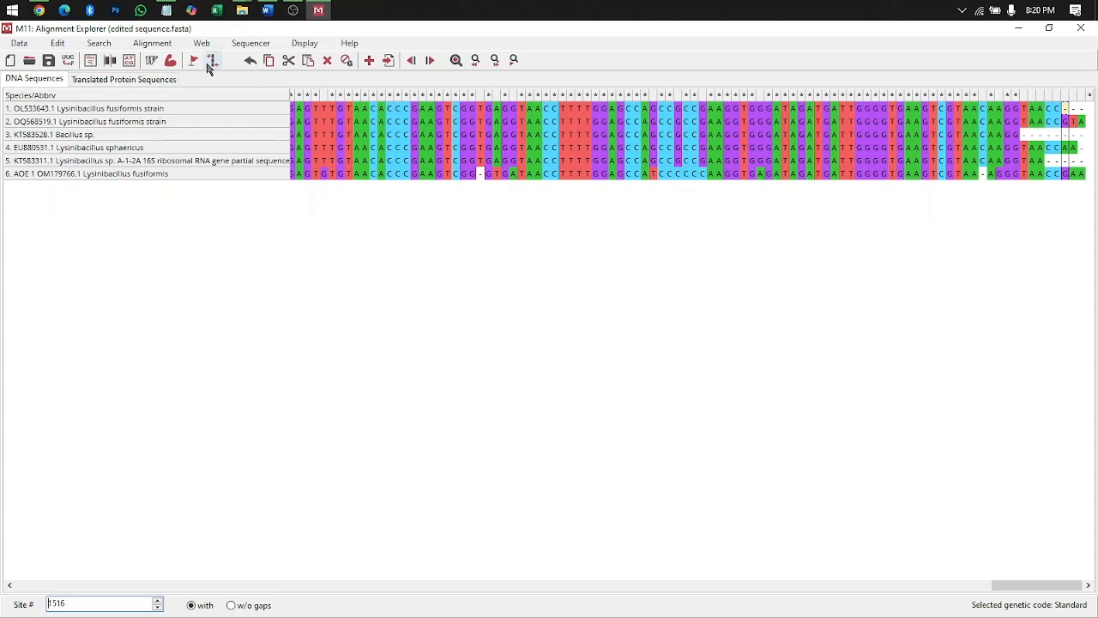
pyautogui.click(22, 45)
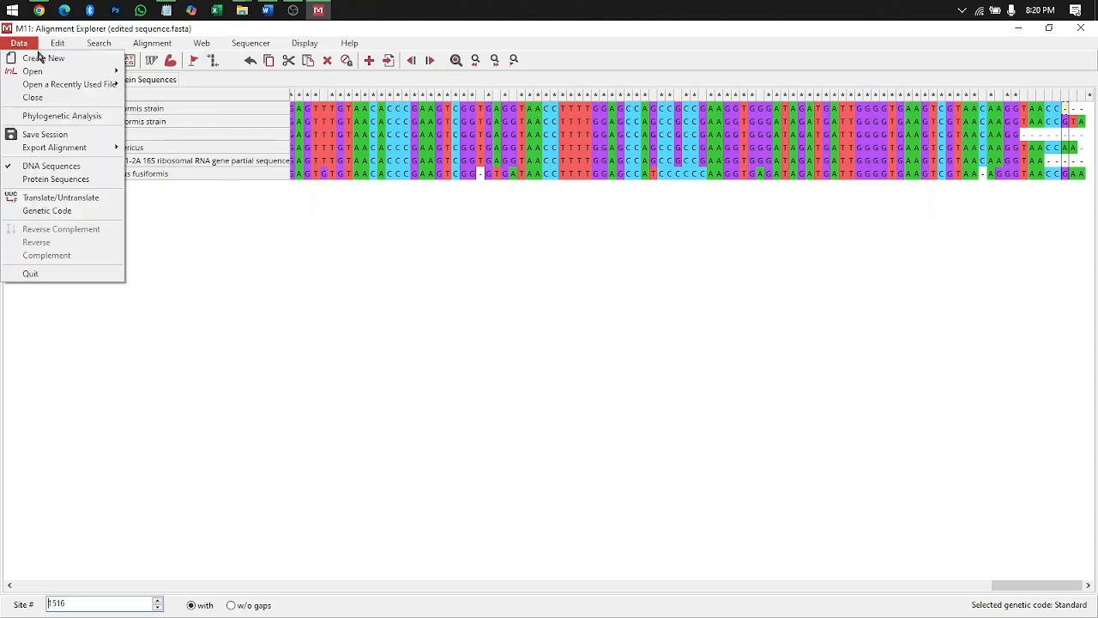
pyautogui.click(290, 266)
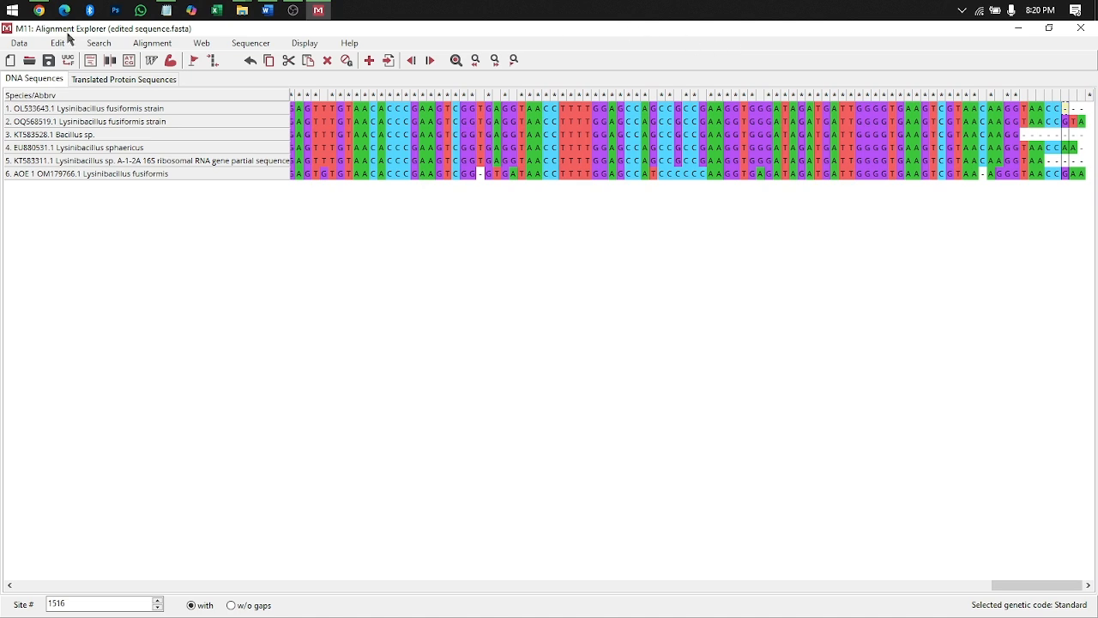
pyautogui.click(19, 43)
pyautogui.click(537, 41)
pyautogui.click(1020, 30)
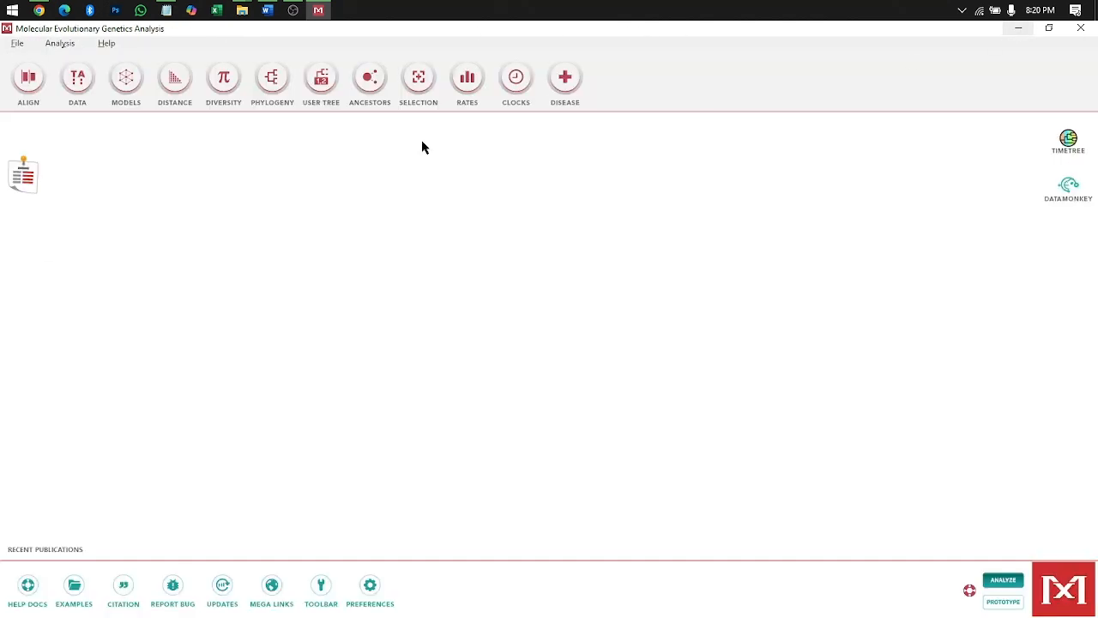
pyautogui.click(14, 188)
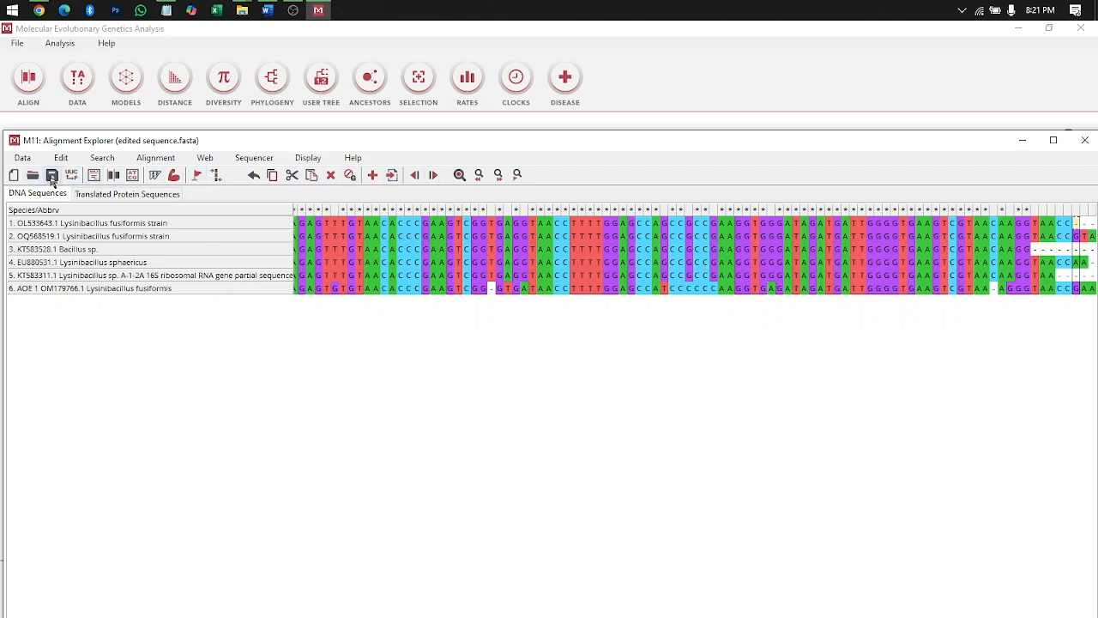
# - Save the aligned session over "live example.mas" in the live example phylogenetic tree folder and minimize the Alignment Explorer
pyautogui.click(52, 175)
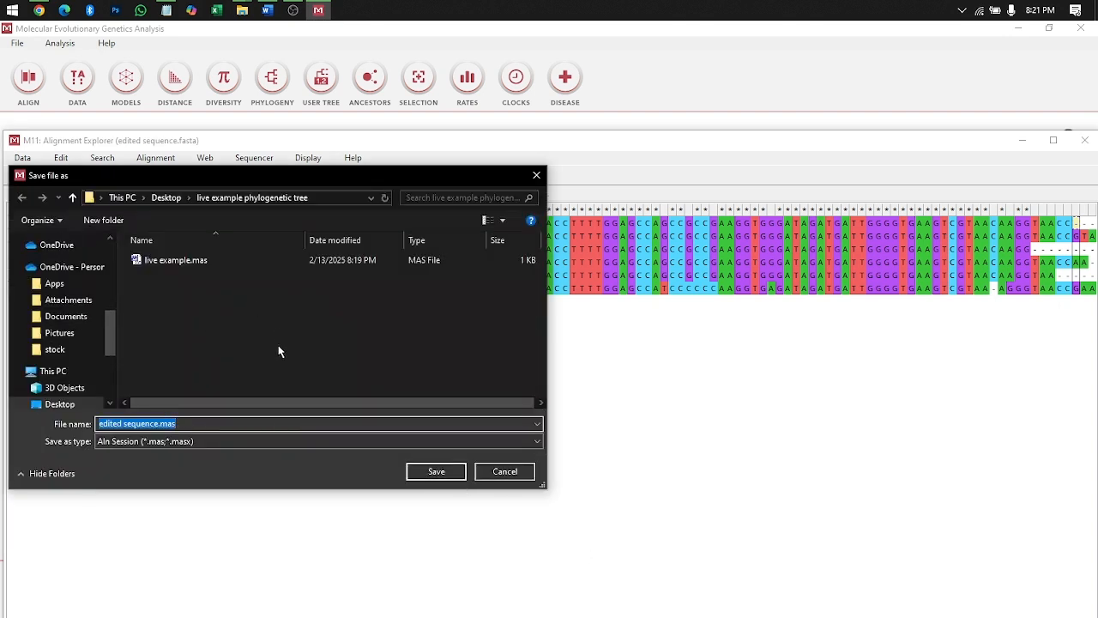
pyautogui.click(241, 256)
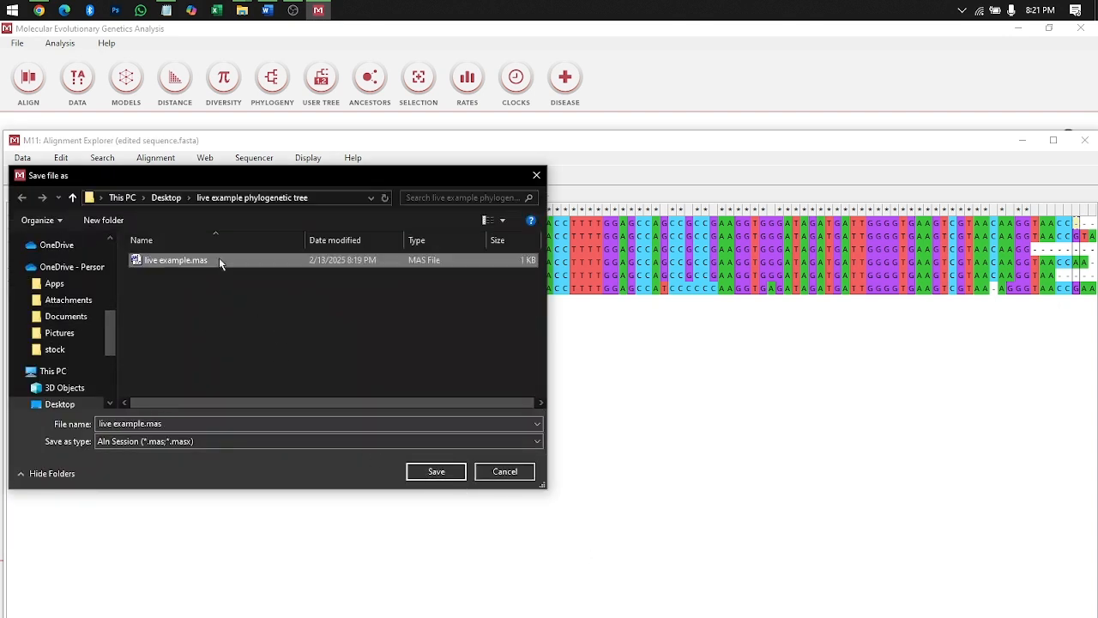
pyautogui.click(437, 475)
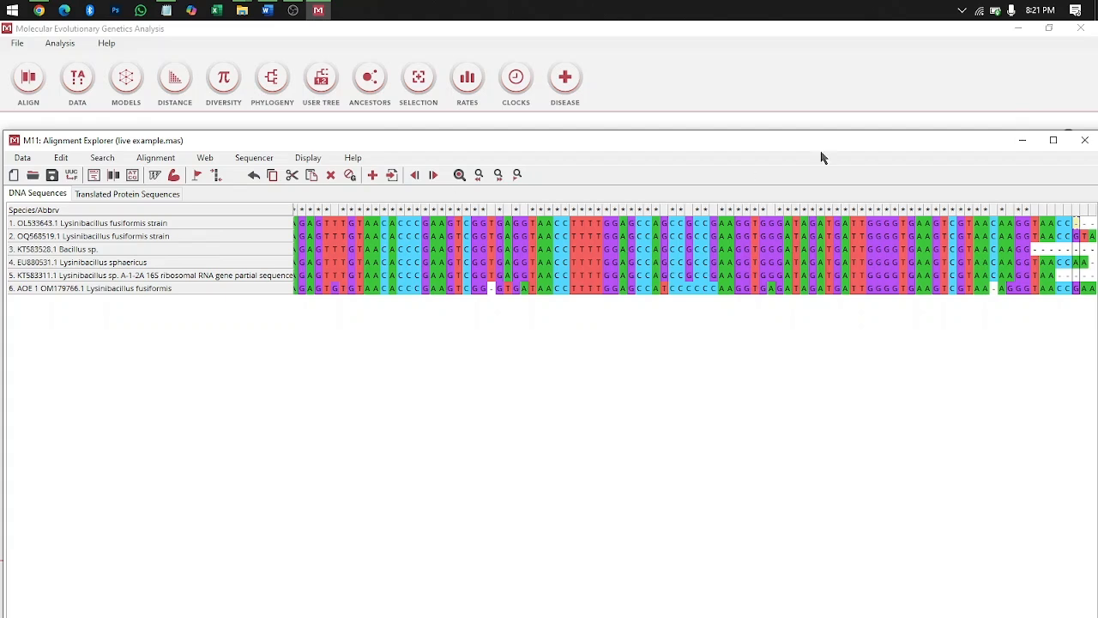
pyautogui.click(1026, 144)
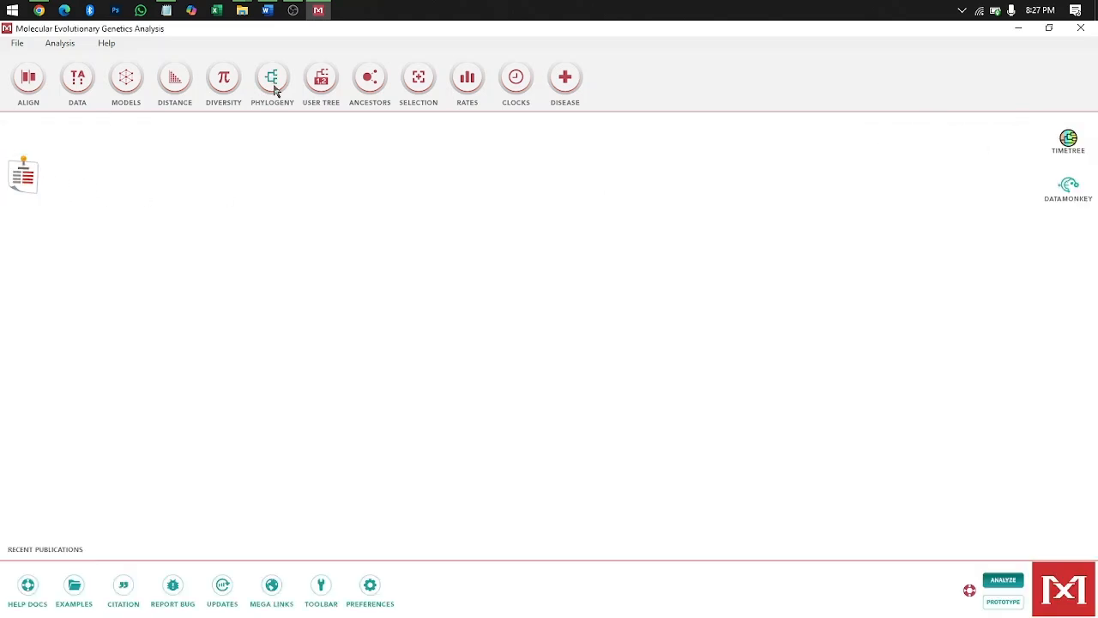
# - Start a Neighbor-Joining tree construction using "live example.mas" as the data file and declare the sequences as not protein-coding
pyautogui.click(273, 86)
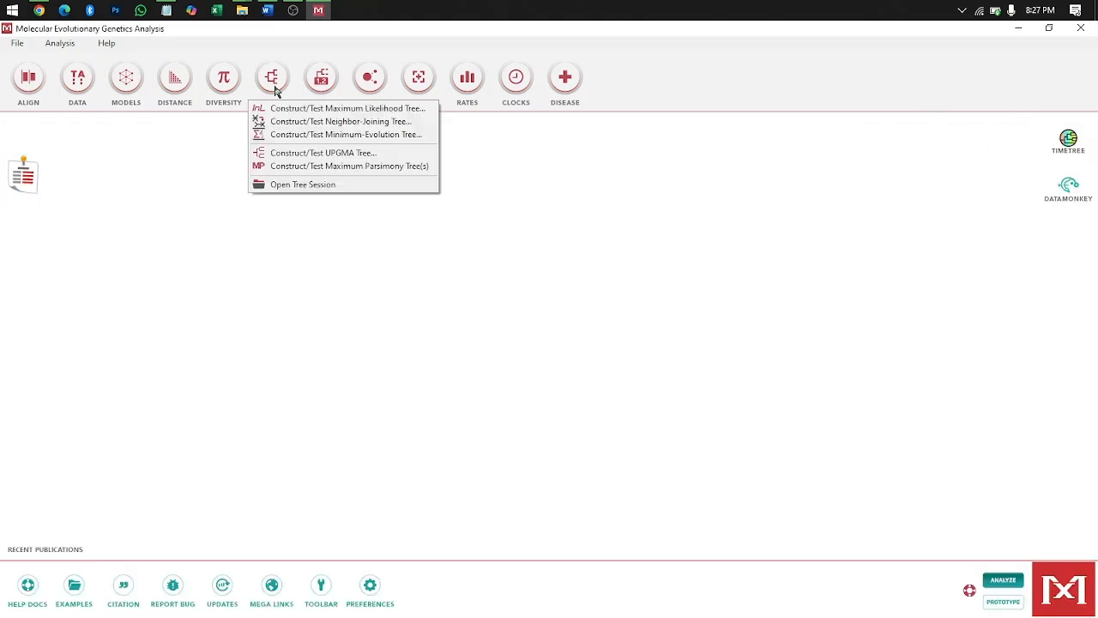
pyautogui.click(367, 123)
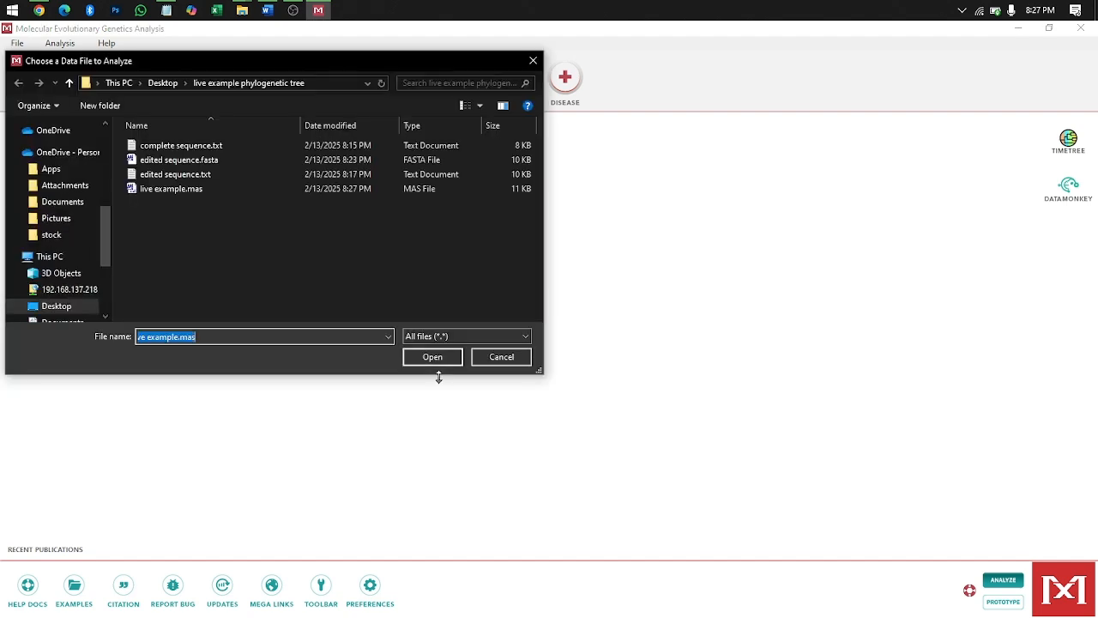
pyautogui.click(458, 332)
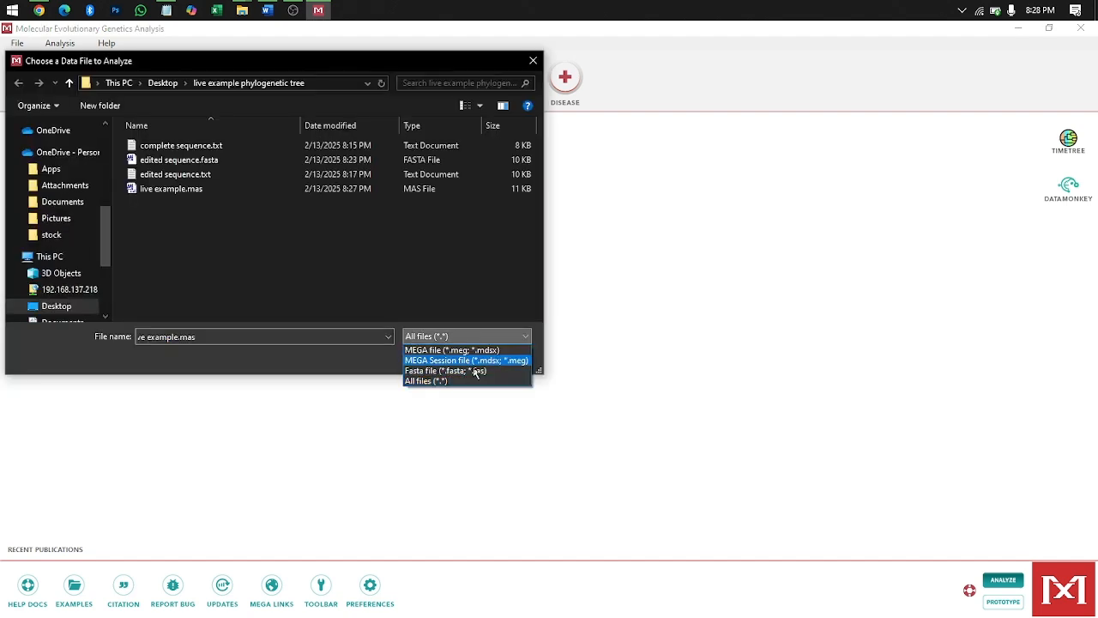
pyautogui.click(478, 381)
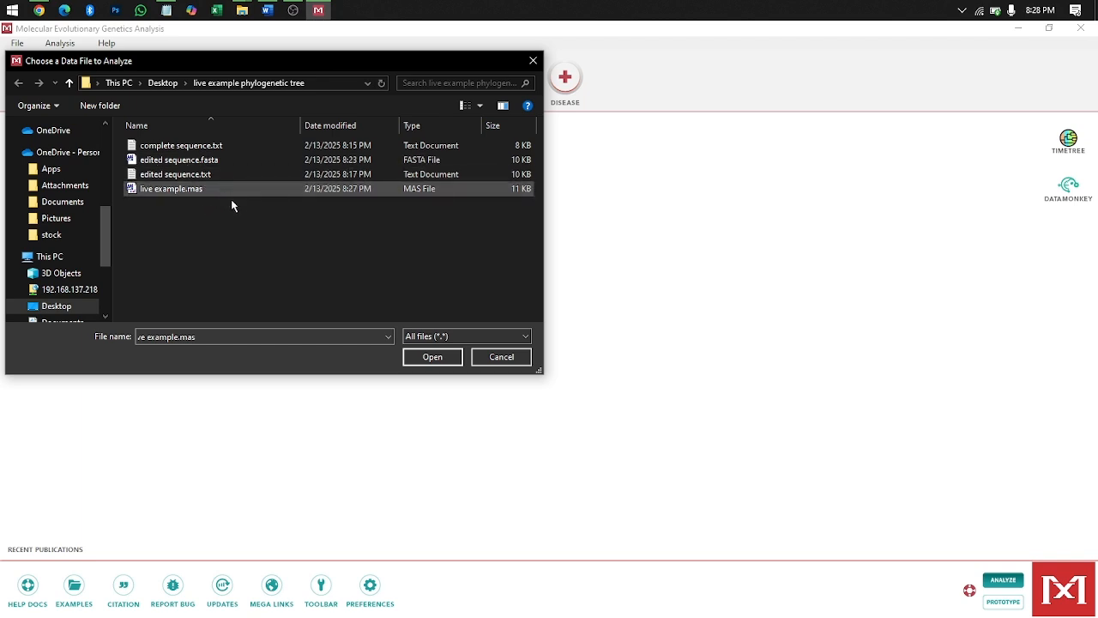
pyautogui.moveTo(538, 369); pyautogui.dragTo(848, 450)
pyautogui.scroll(5, 367, 273)
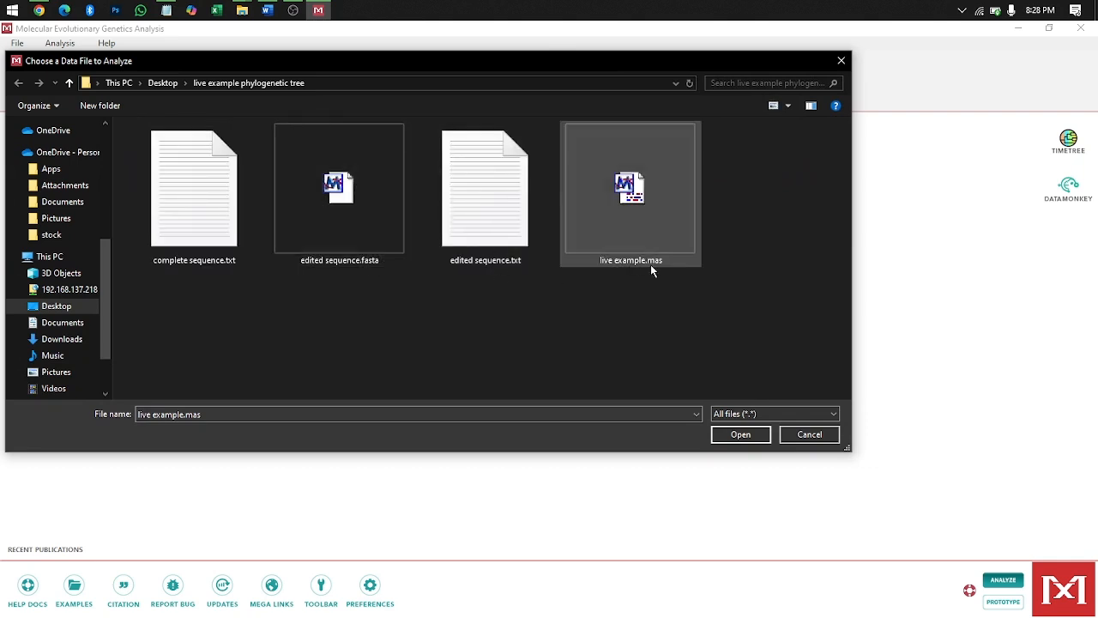
pyautogui.scroll(1, 658, 270)
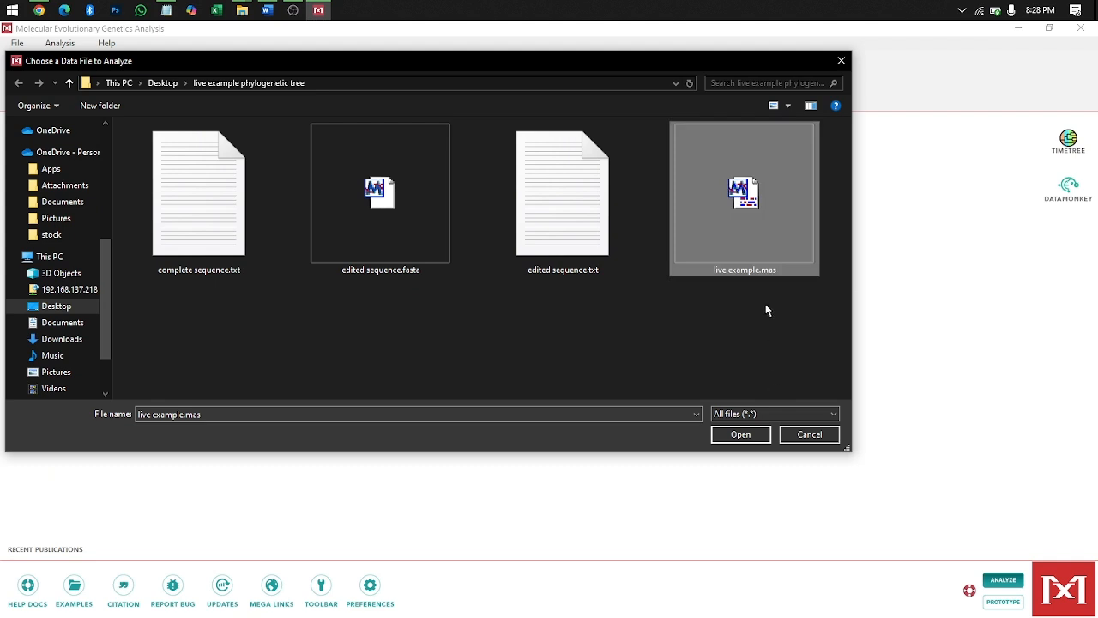
pyautogui.click(739, 436)
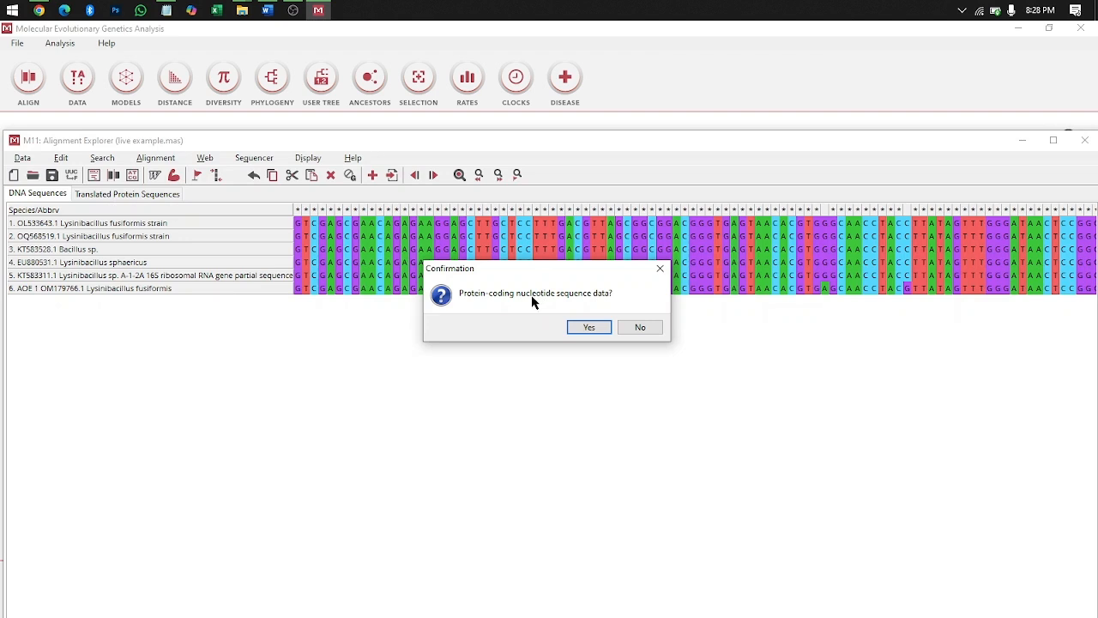
pyautogui.click(640, 327)
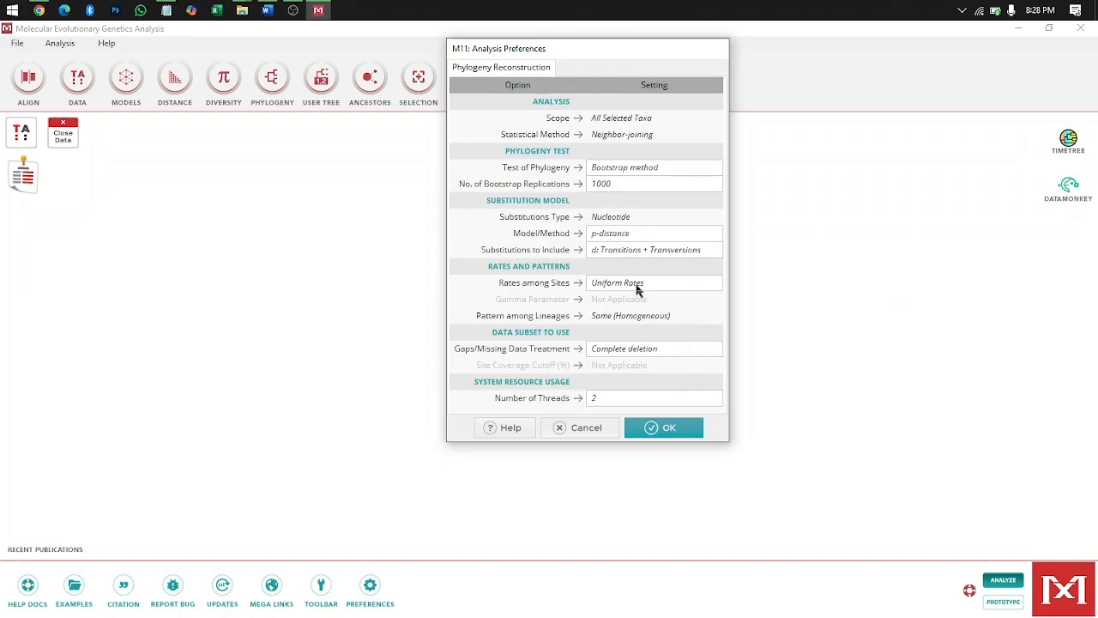
# - Run the Neighbor-joining analysis with 1000 bootstrap replications and the p-distance model, and maximize the Tree Explorer window
pyautogui.click(630, 186)
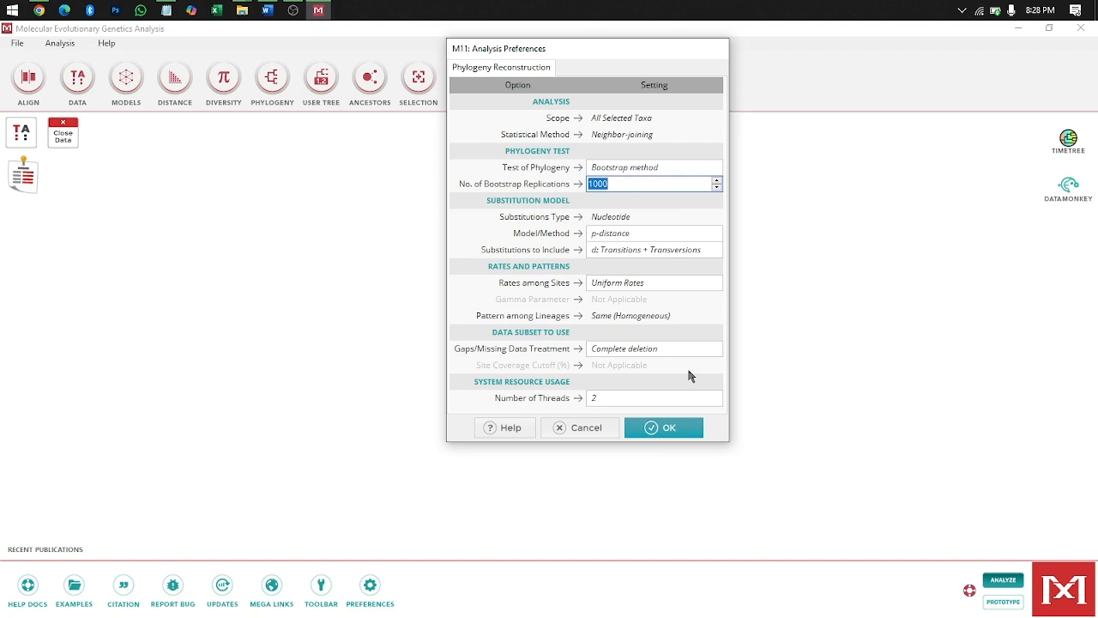
pyautogui.click(689, 427)
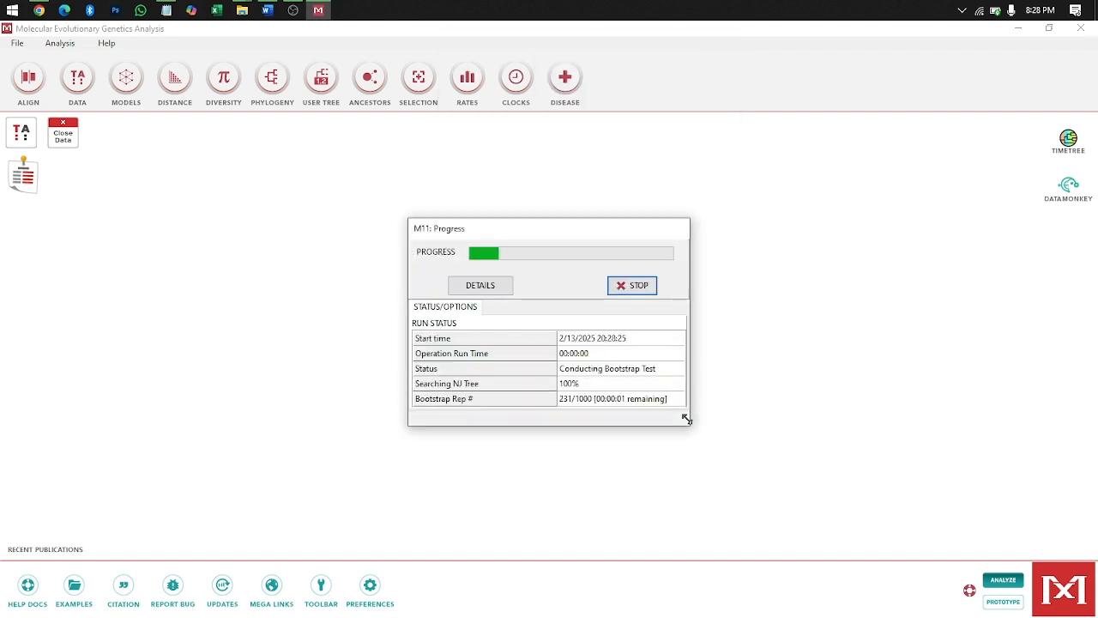
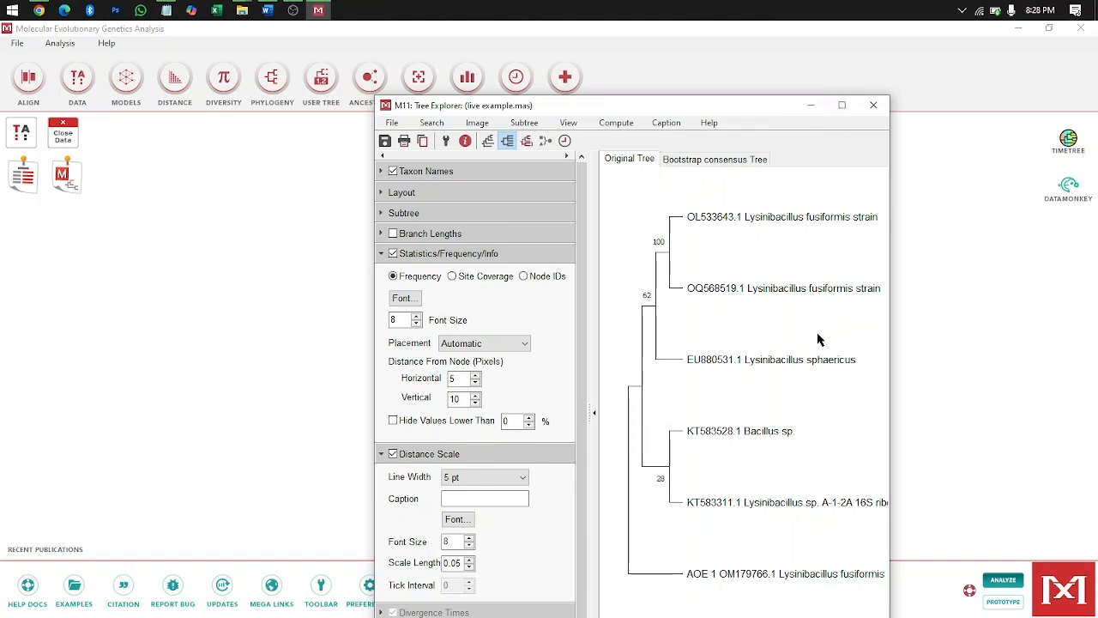
pyautogui.click(842, 105)
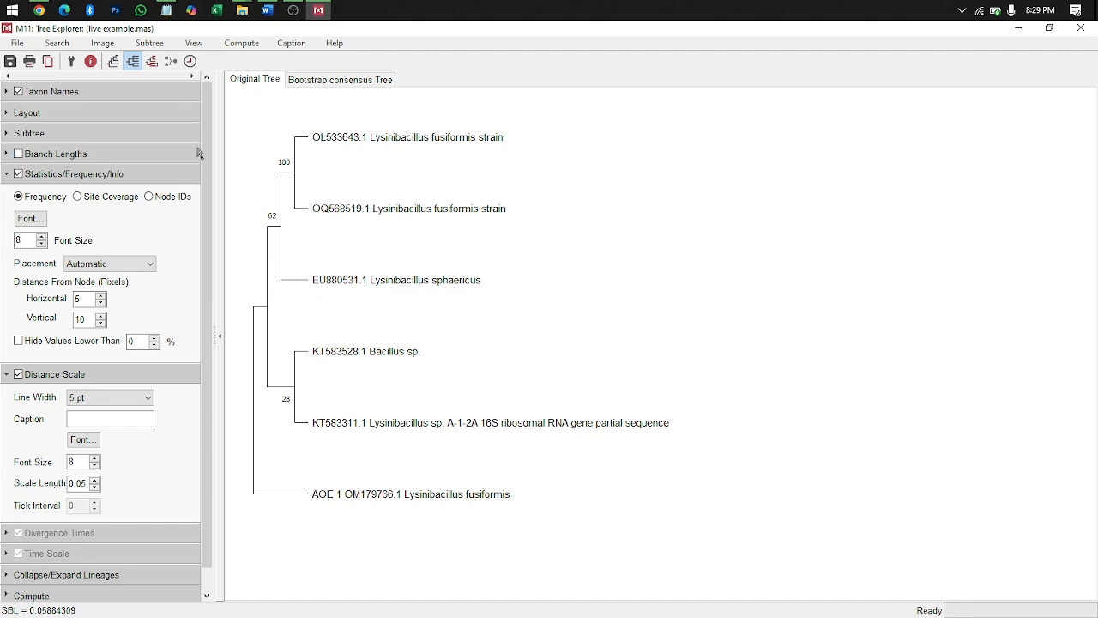
# - Mark the AOE 1 OM179766.1 Lysinibacillus fusiformis taxon label with a filled circle marker in red
pyautogui.click(72, 62)
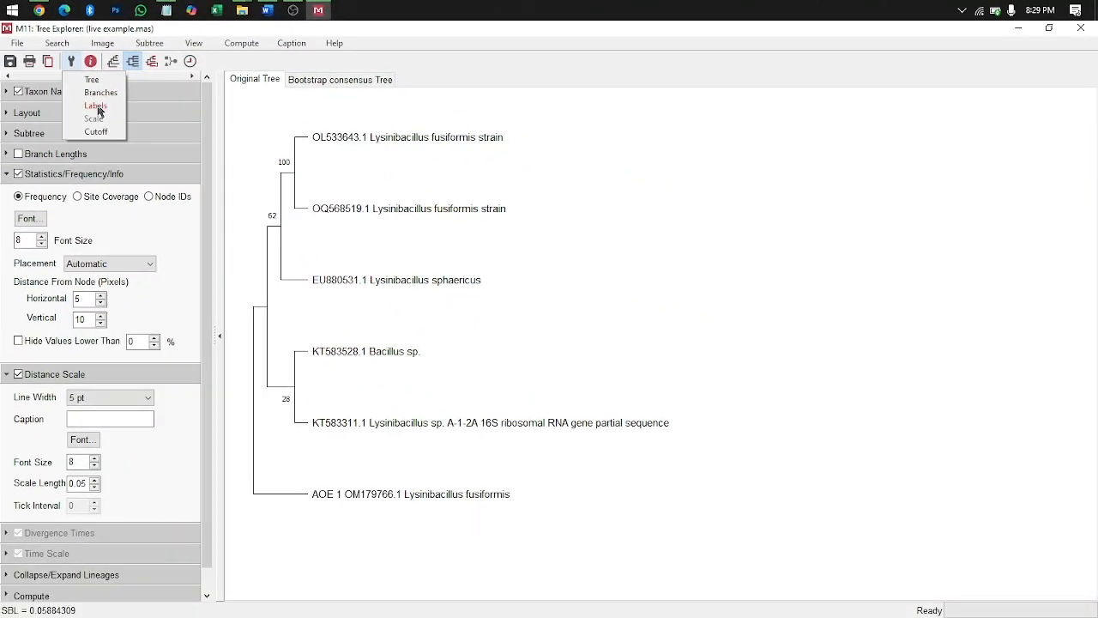
pyautogui.click(171, 188)
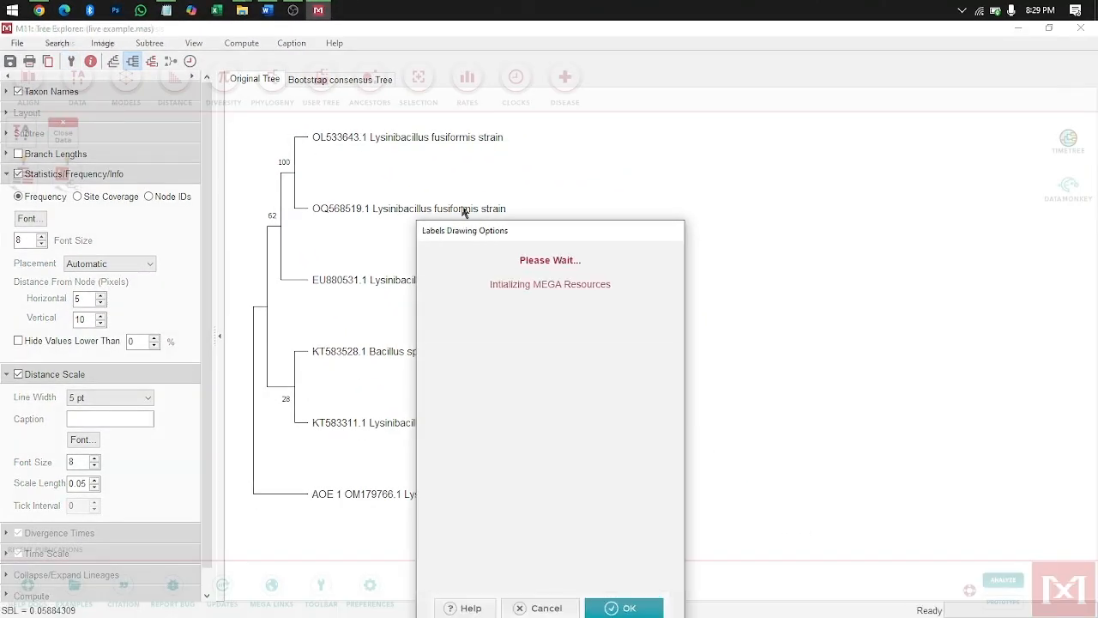
pyautogui.moveTo(559, 236)
pyautogui.mouseDown()
pyautogui.moveTo(670, 225)
pyautogui.moveTo(829, 151)
pyautogui.moveTo(837, 131)
pyautogui.mouseUp()
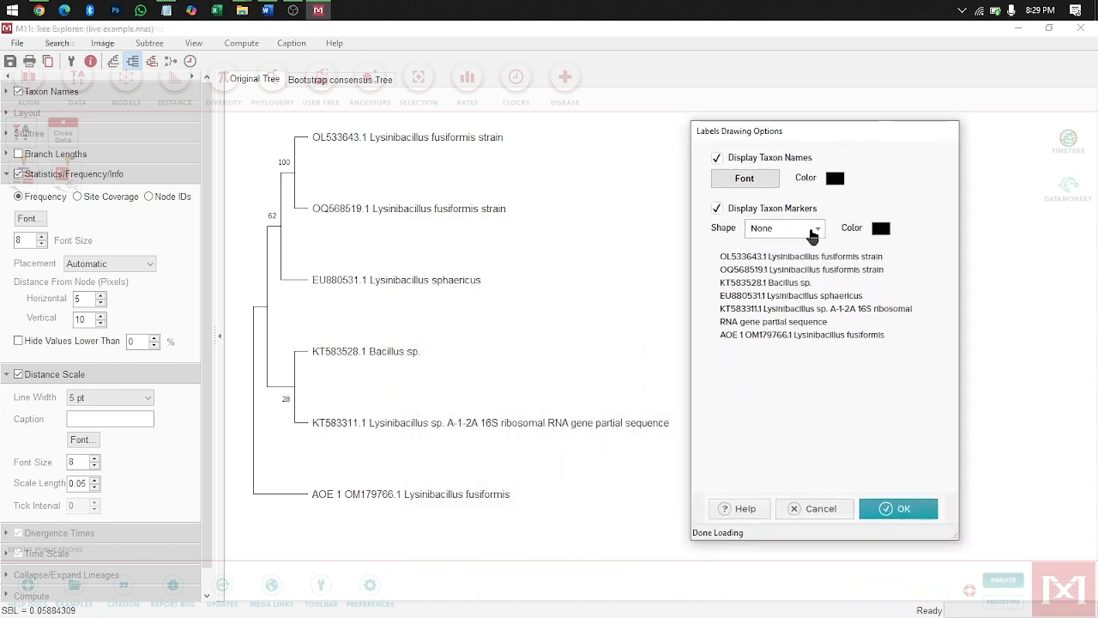
pyautogui.click(812, 230)
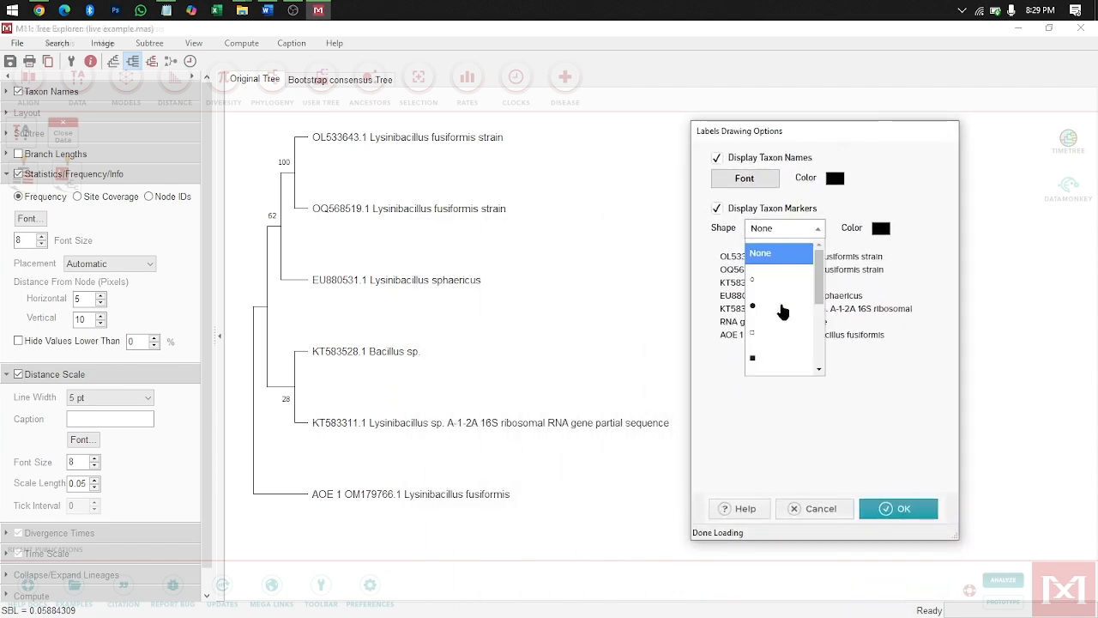
pyautogui.click(777, 307)
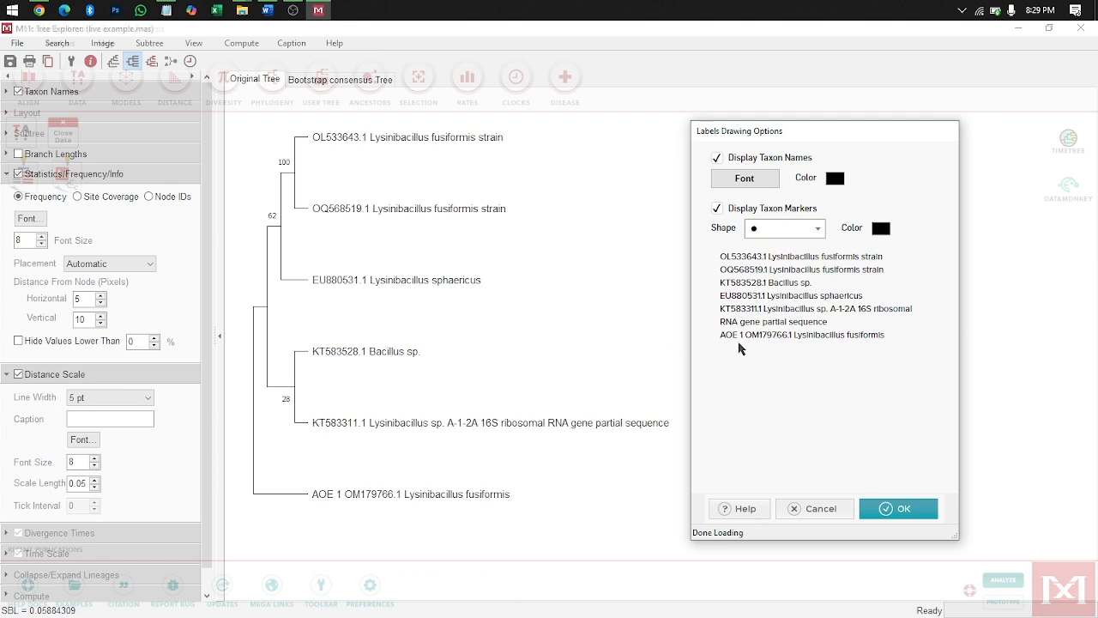
pyautogui.click(880, 229)
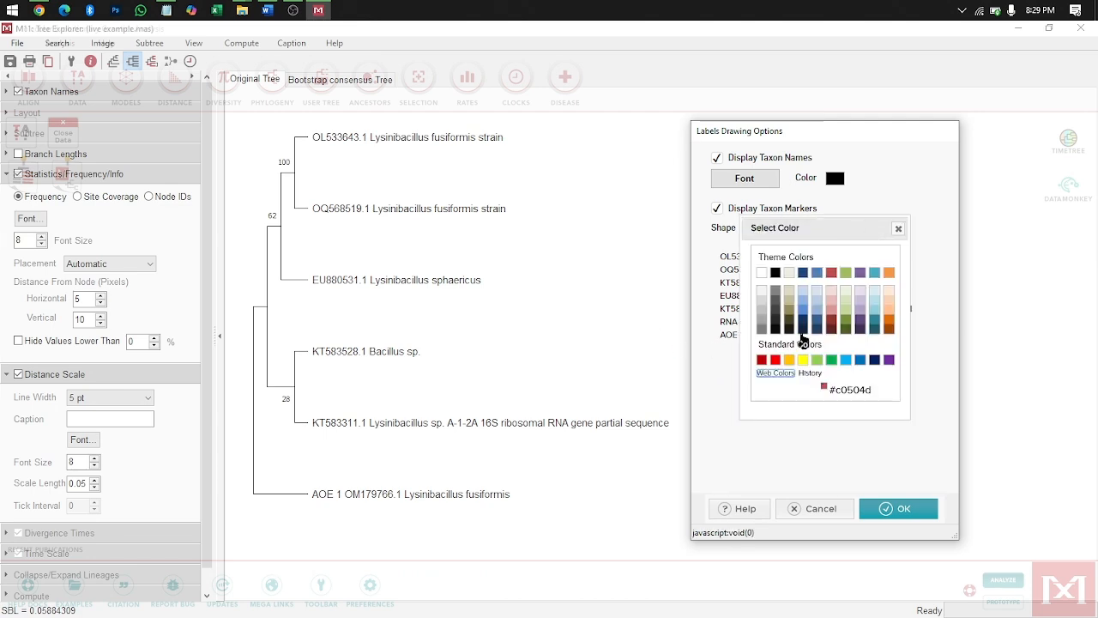
pyautogui.click(776, 360)
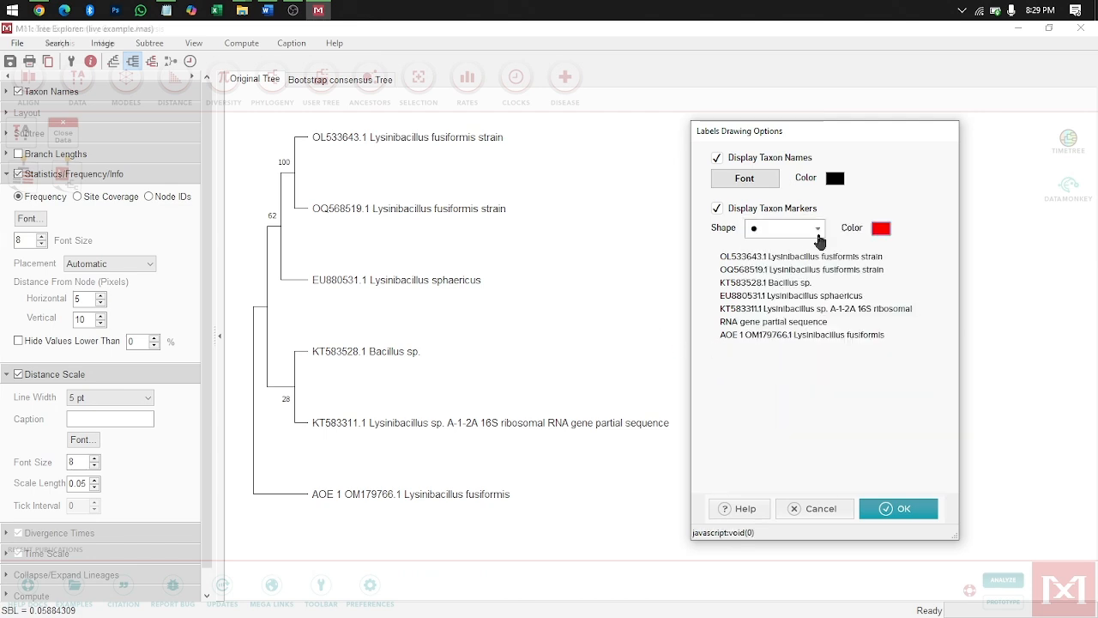
pyautogui.click(804, 335)
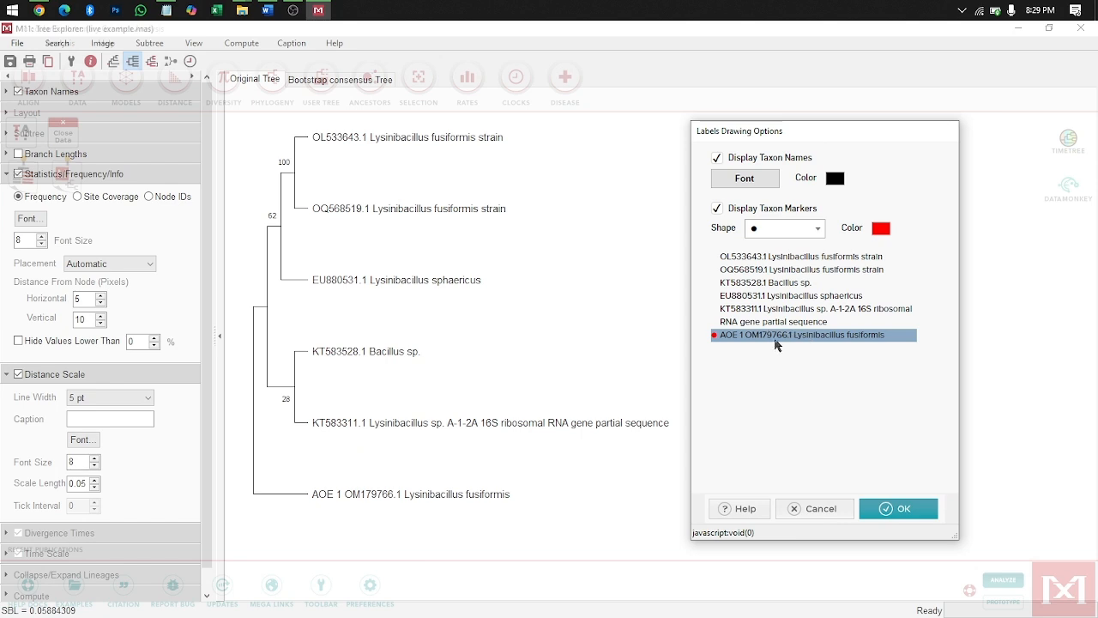
pyautogui.click(892, 510)
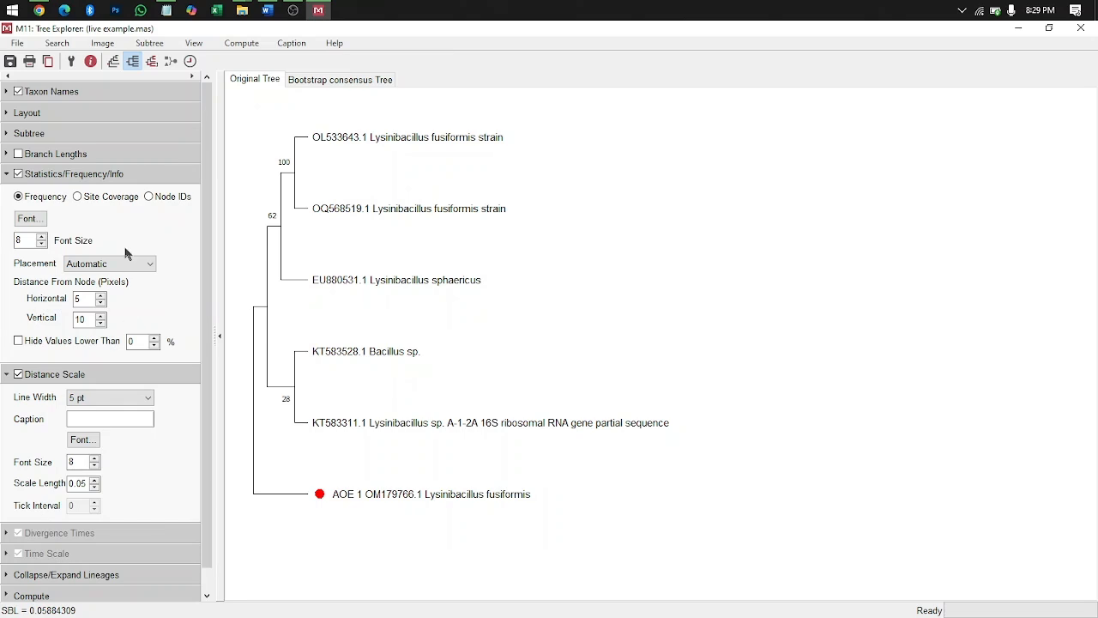
# - Resize the original tree in the layout options so that its branches are wider and its rows more compact
pyautogui.click(22, 112)
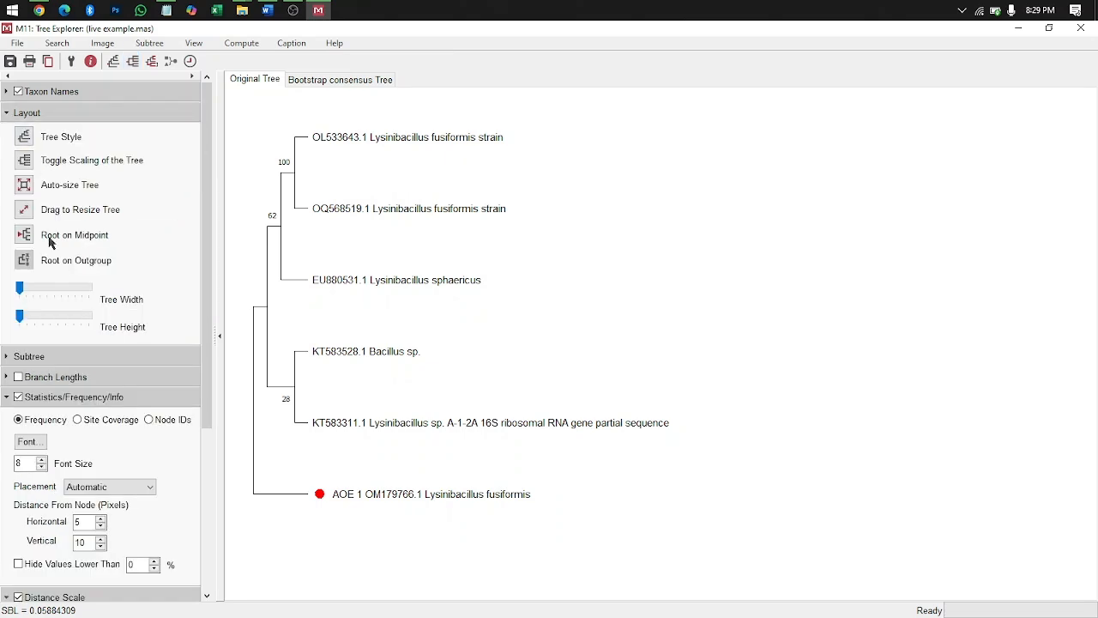
pyautogui.moveTo(21, 288); pyautogui.dragTo(13, 321)
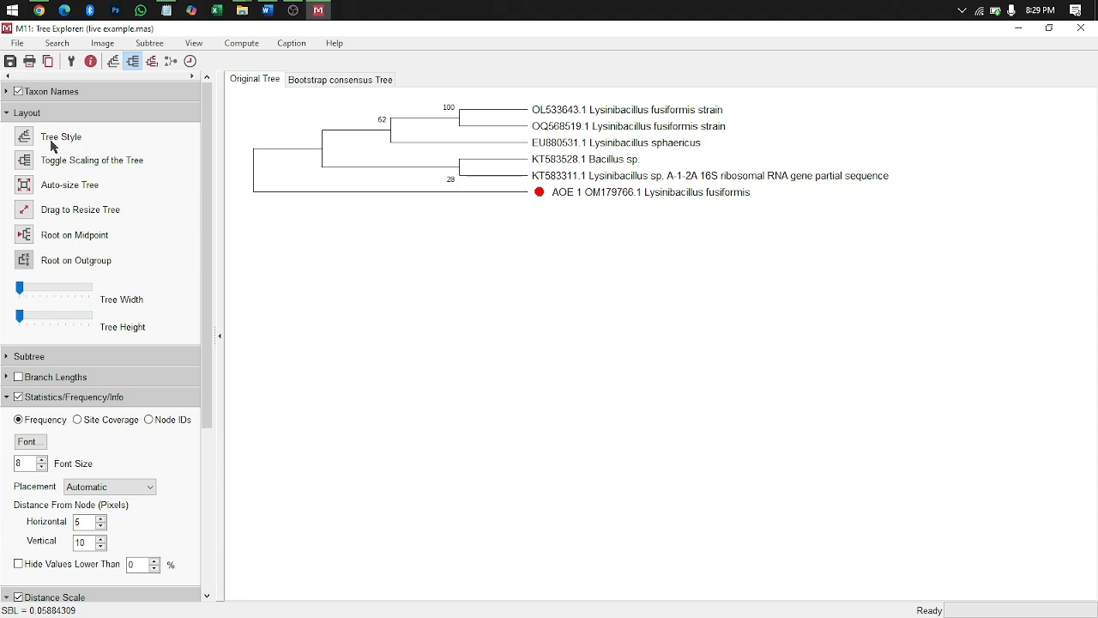
# - Try the circular tree style and return the tree to the rectangular style
pyautogui.click(23, 137)
pyautogui.click(47, 181)
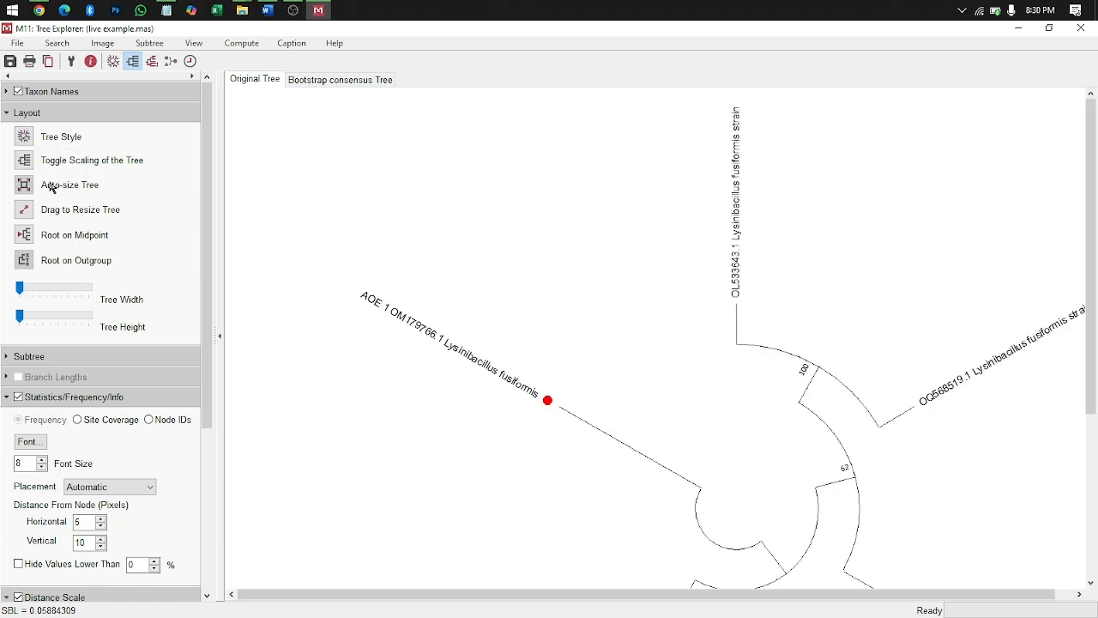
pyautogui.click(68, 145)
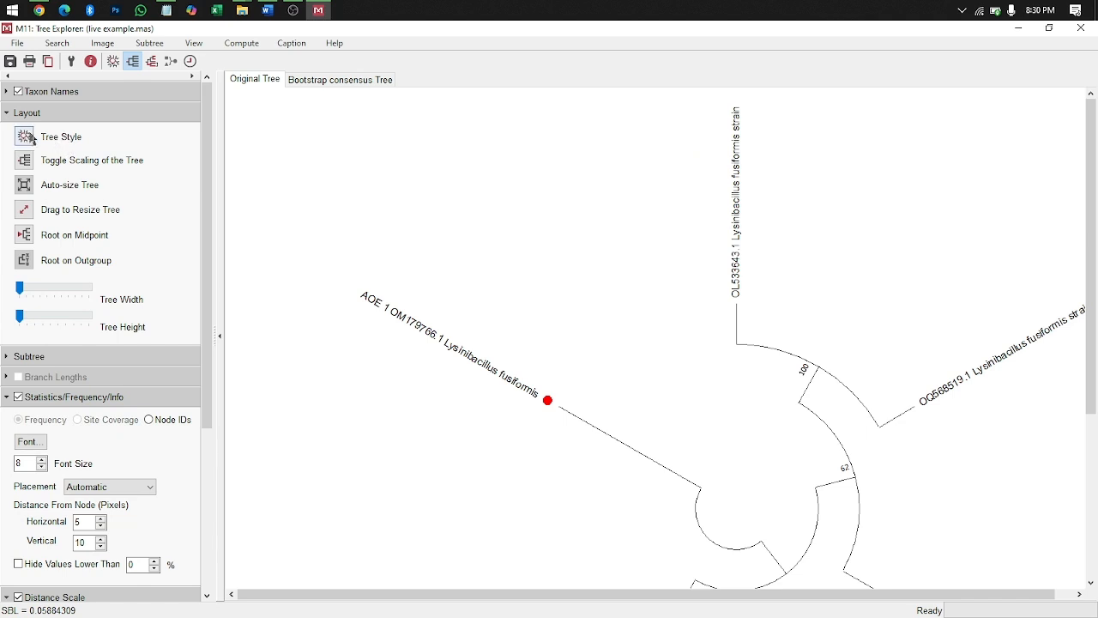
pyautogui.moveTo(75, 152)
pyautogui.click(118, 158)
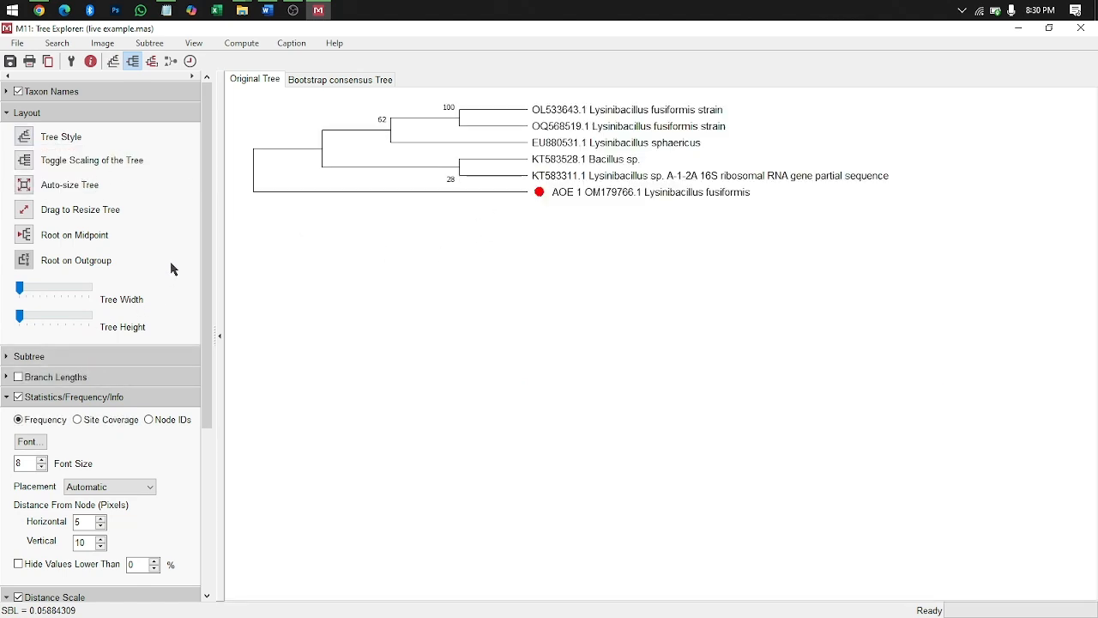
# - Compare the bootstrap consensus tree with the original tree and return to the original tree
pyautogui.click(347, 82)
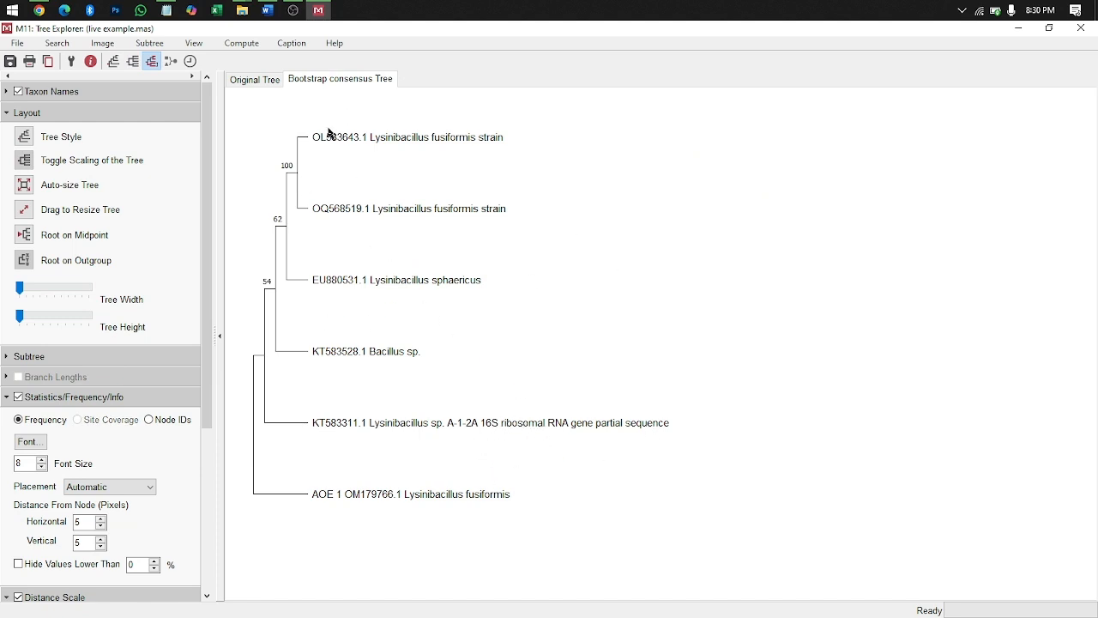
pyautogui.click(255, 80)
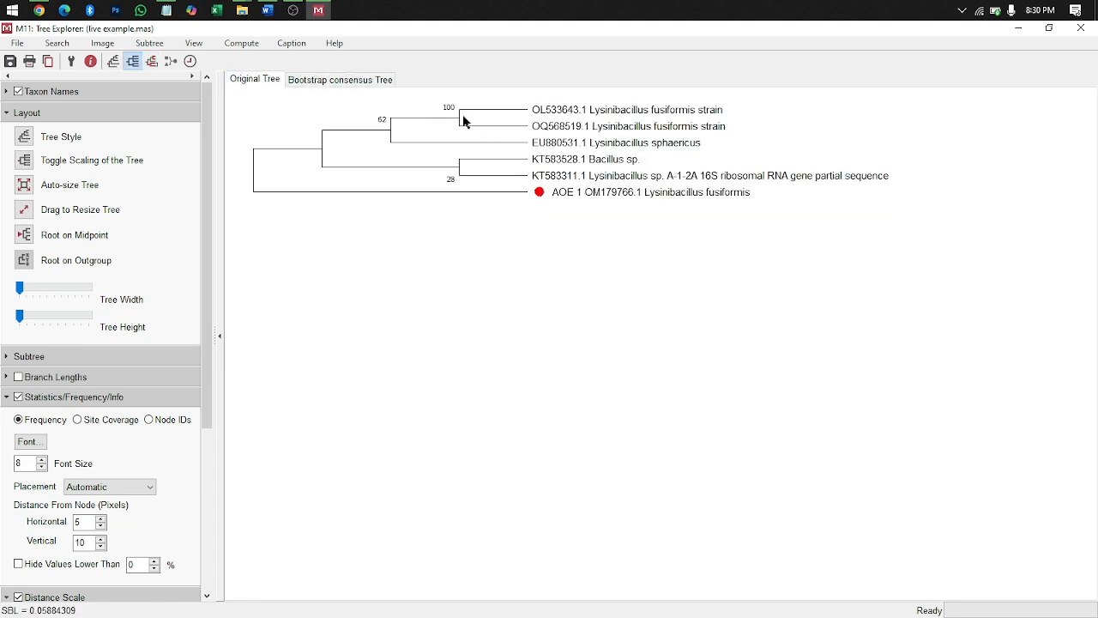
pyautogui.click(336, 80)
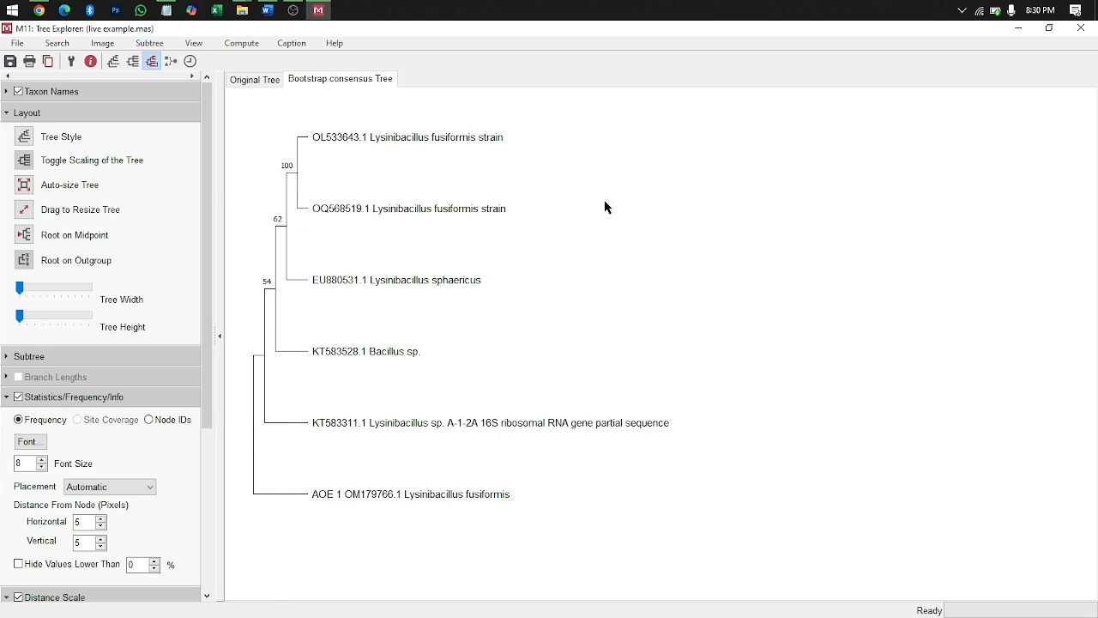
pyautogui.click(255, 77)
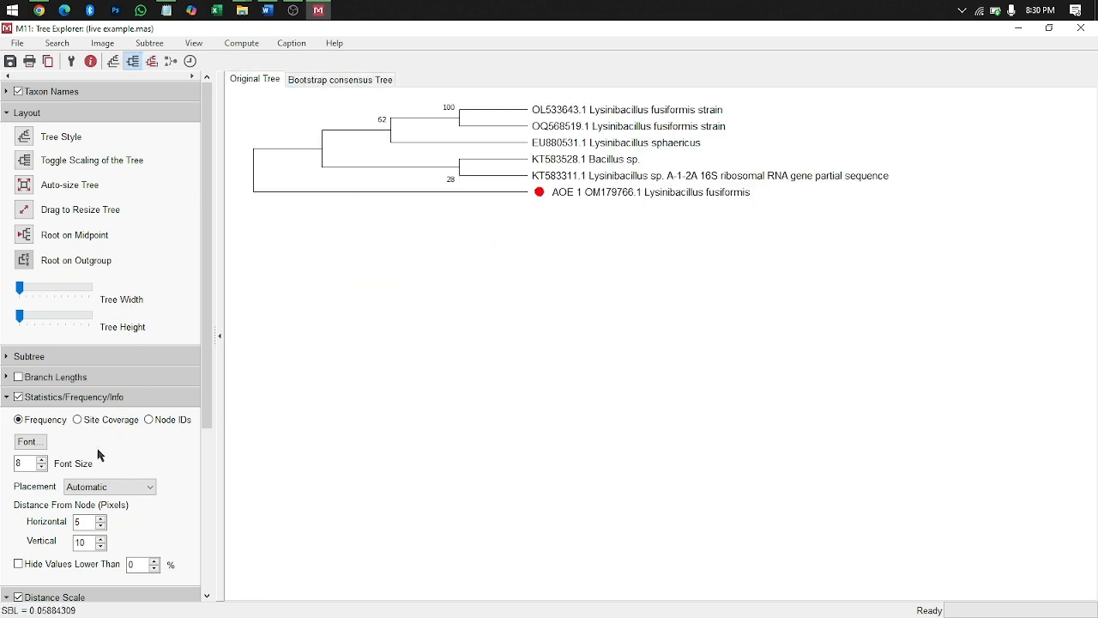
# - Set the placement of the bootstrap frequency values to Below Branch
pyautogui.scroll(-1, 55, 397)
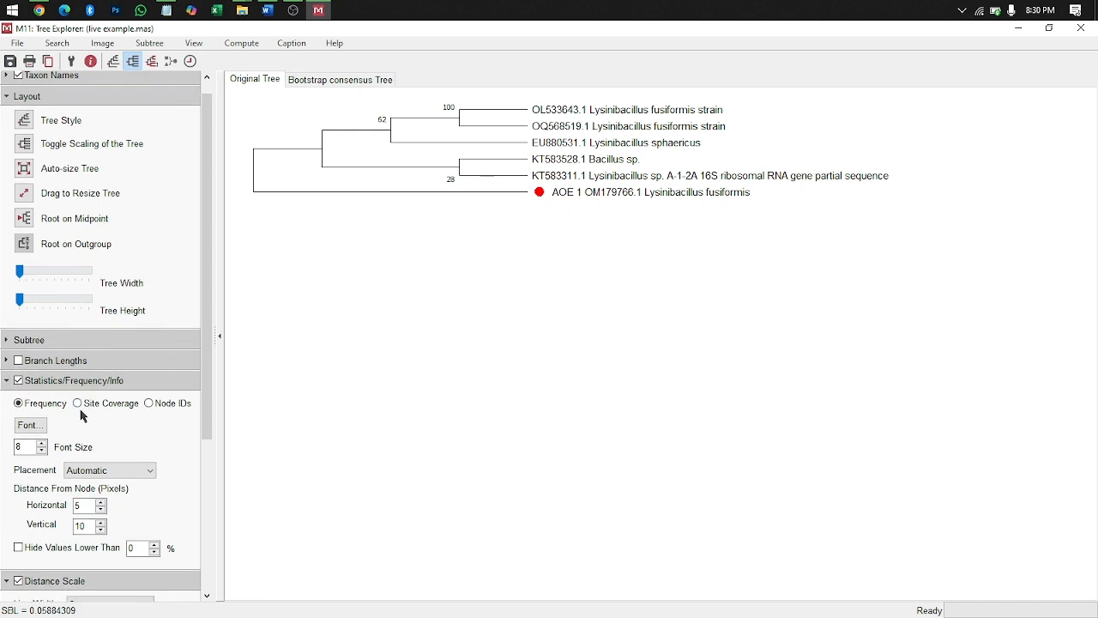
pyautogui.scroll(-2, 83, 415)
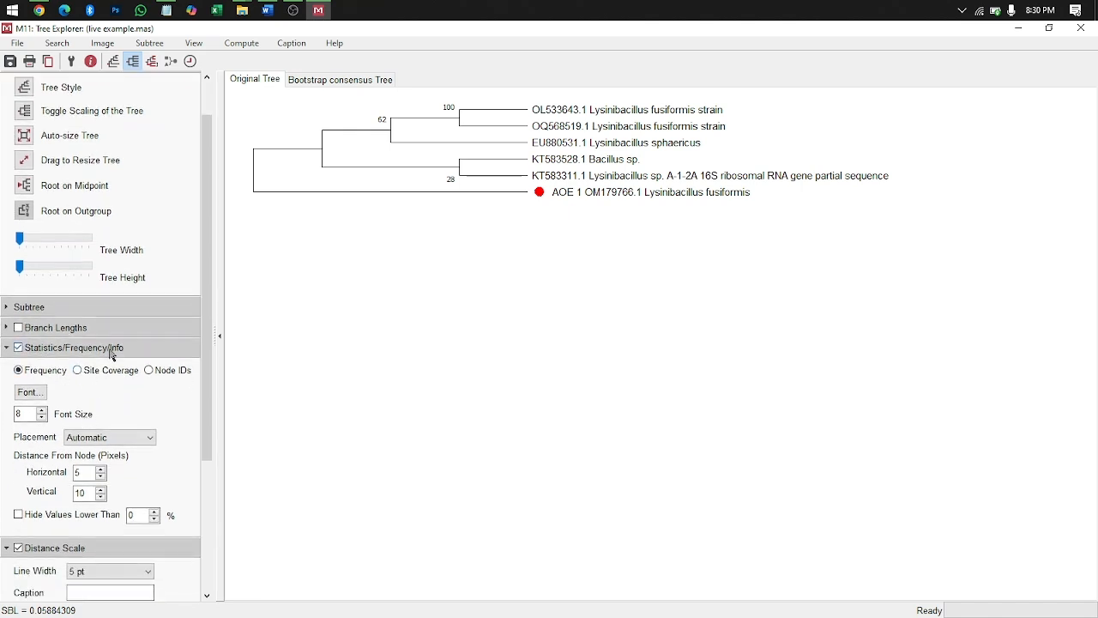
pyautogui.scroll(-5, 115, 354)
pyautogui.scroll(-3, 121, 302)
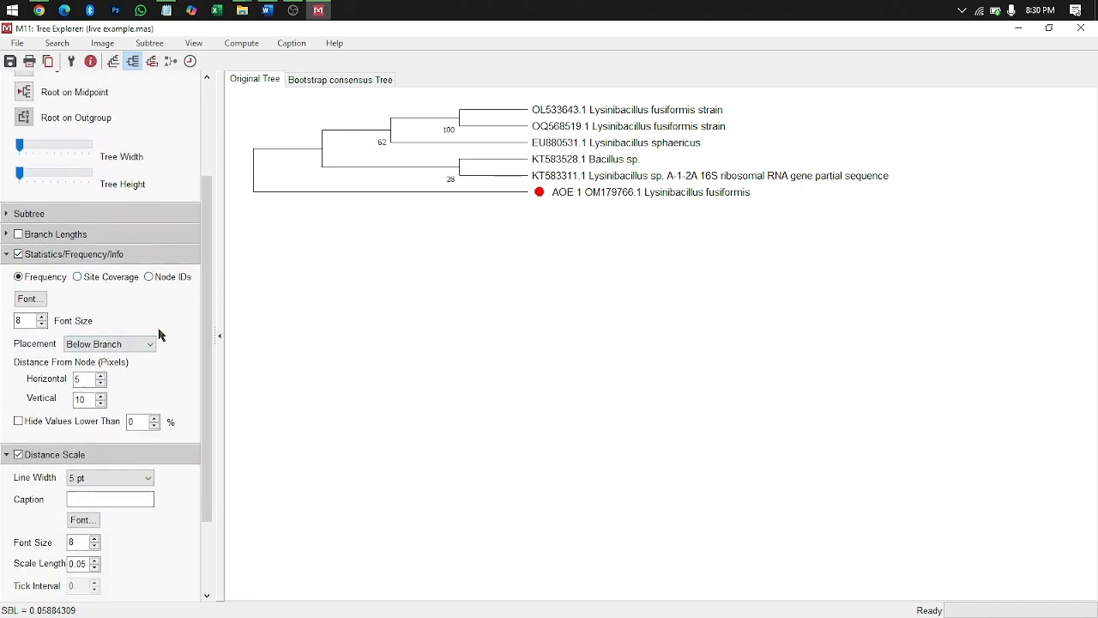
# - Try a 3 pt distance scale line, restore it to 5 pt, and set the values' horizontal distance from node to 4 pixels
pyautogui.click(145, 480)
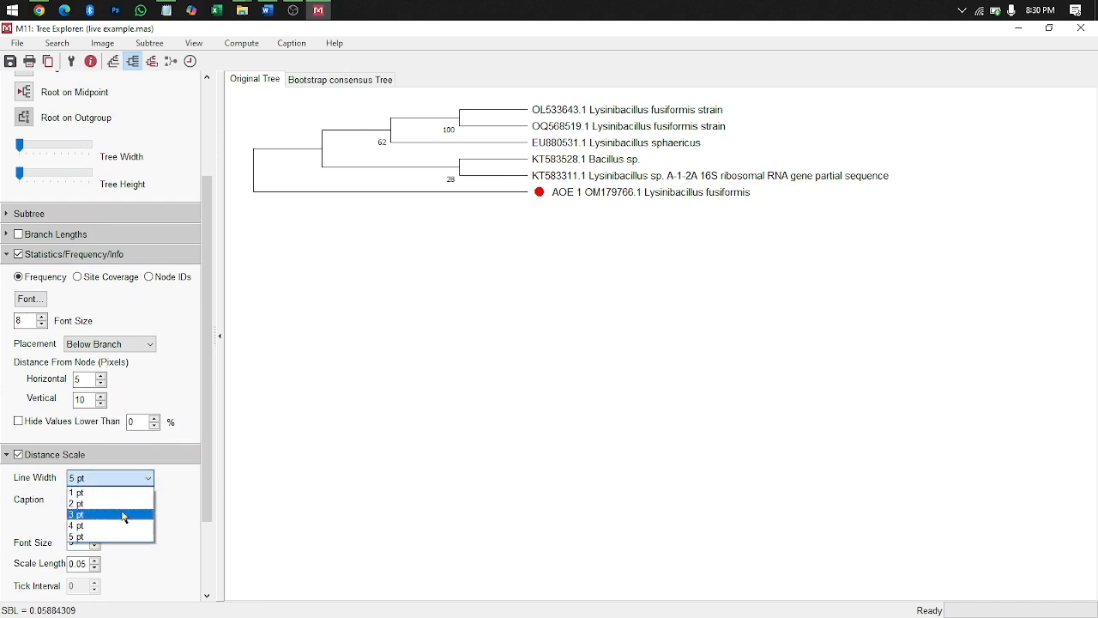
pyautogui.click(122, 514)
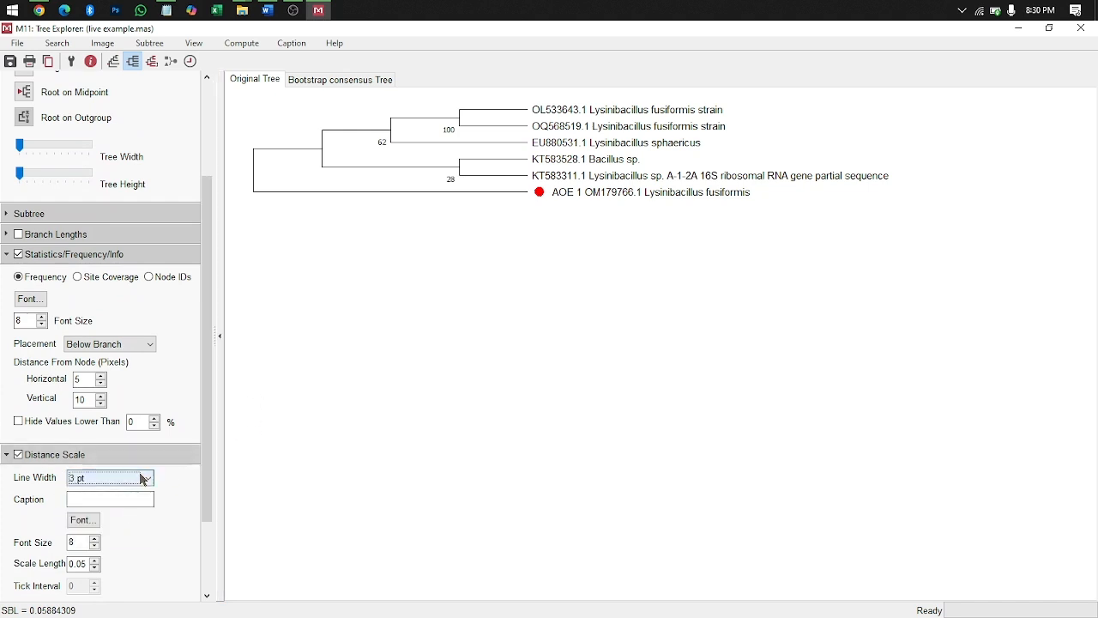
pyautogui.scroll(-2, 89, 366)
pyautogui.scroll(-3, 125, 378)
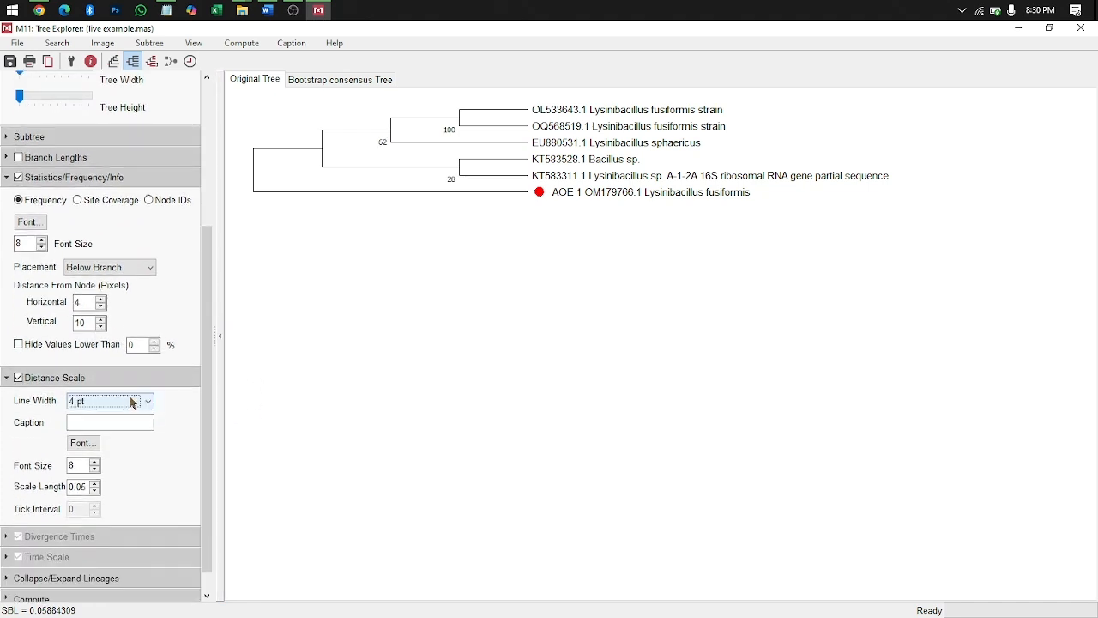
pyautogui.scroll(-2, 137, 399)
pyautogui.scroll(-1, 147, 422)
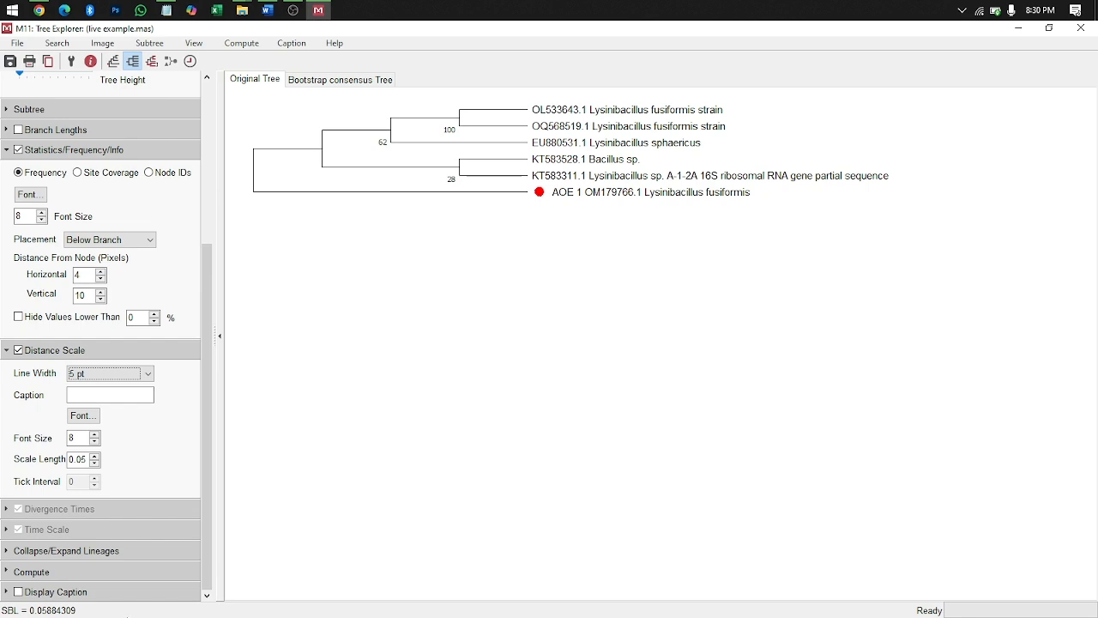
# - Display the tree caption, read through its method description and references, and hide it again
pyautogui.click(105, 592)
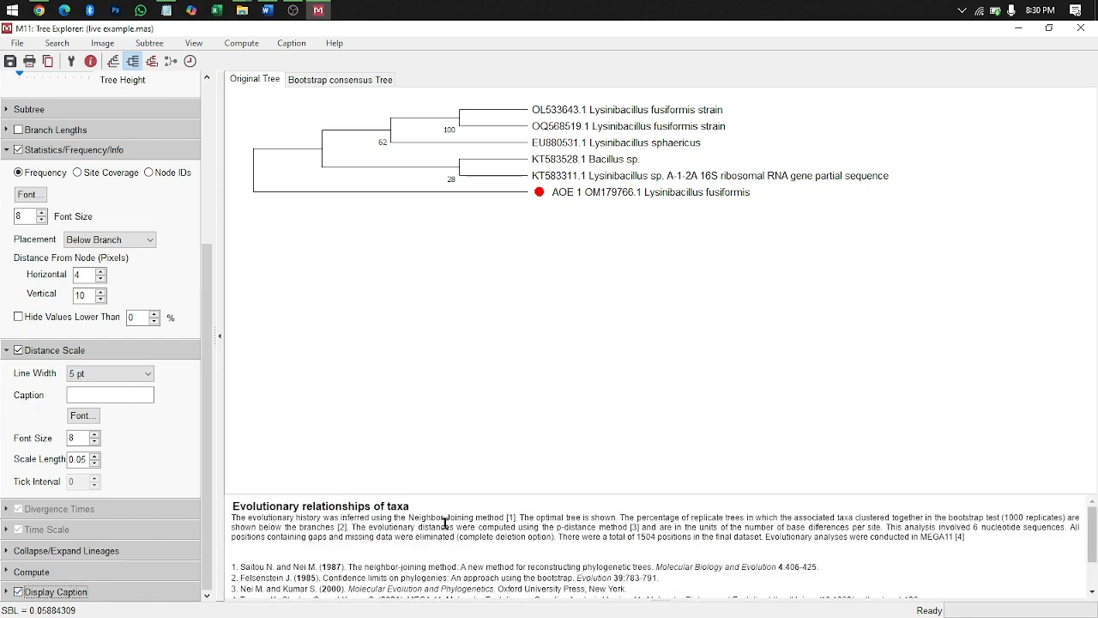
pyautogui.scroll(-2, 445, 521)
pyautogui.scroll(3, 508, 500)
pyautogui.scroll(-2, 413, 513)
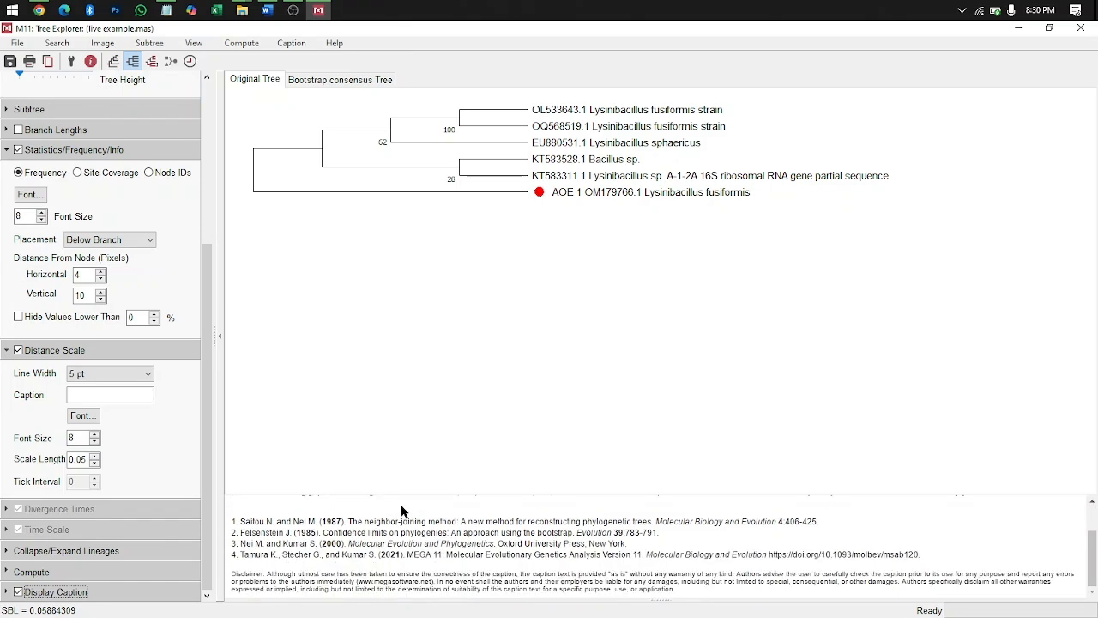
pyautogui.scroll(2, 442, 518)
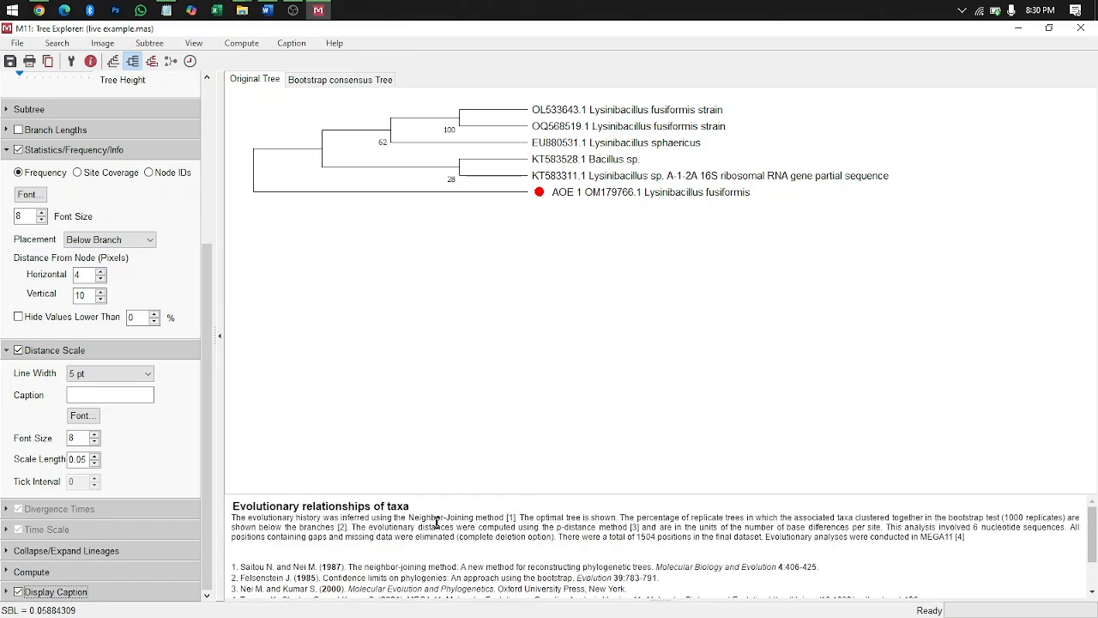
pyautogui.scroll(-2, 290, 532)
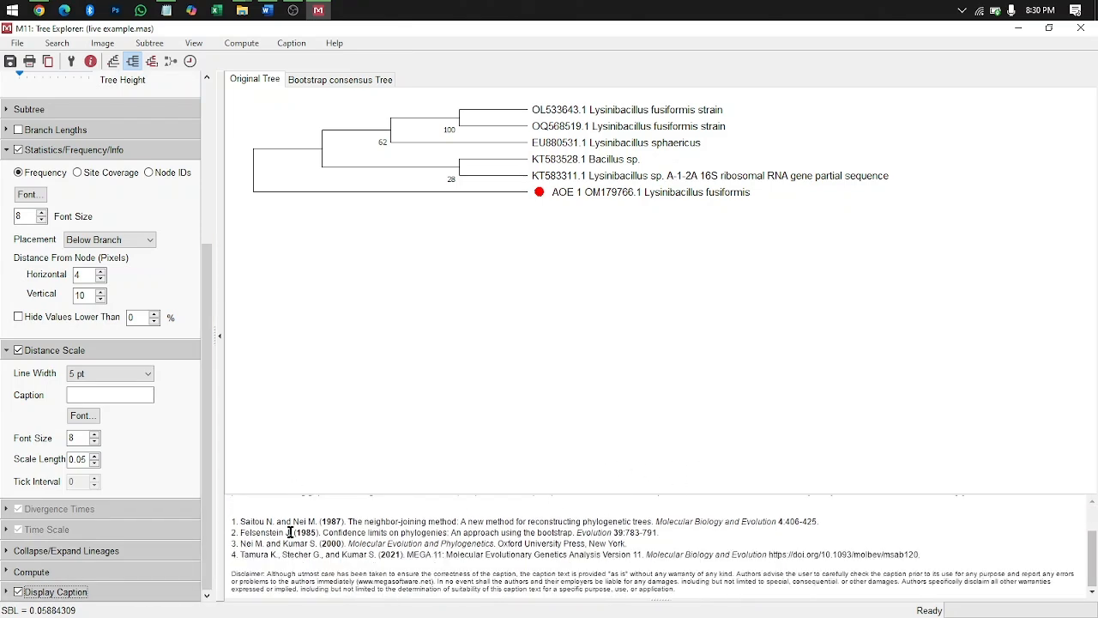
pyautogui.scroll(2, 422, 549)
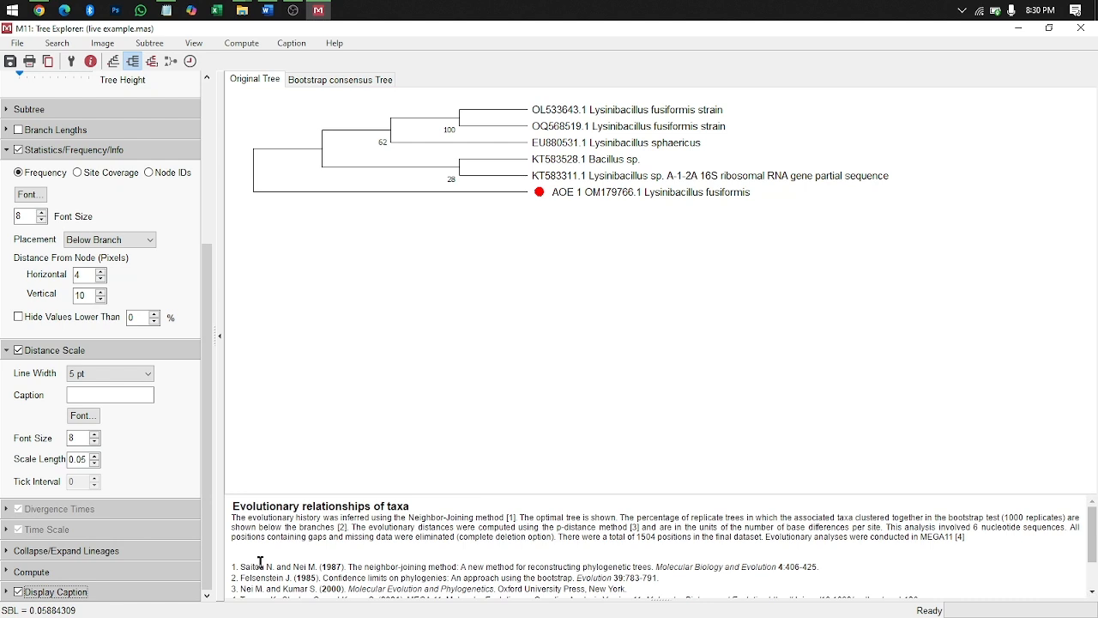
pyautogui.click(18, 591)
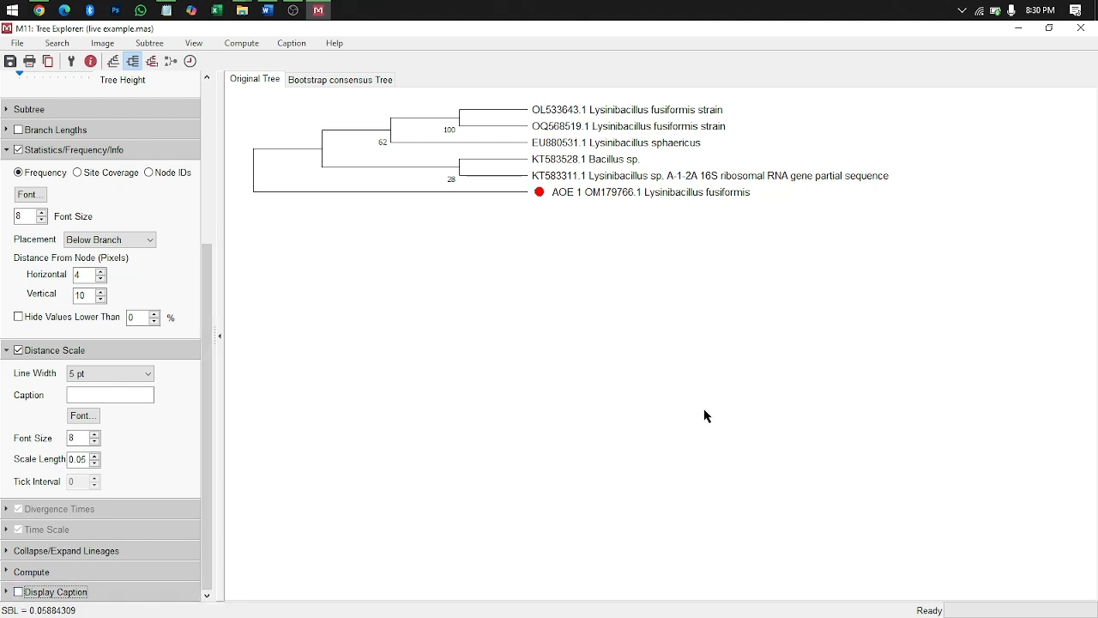
# - Check "edited sequence.fasta" in Notepad, minimize the main MEGA window, and return to the Tree Explorer
pyautogui.hotkey('alt', 'Tab')
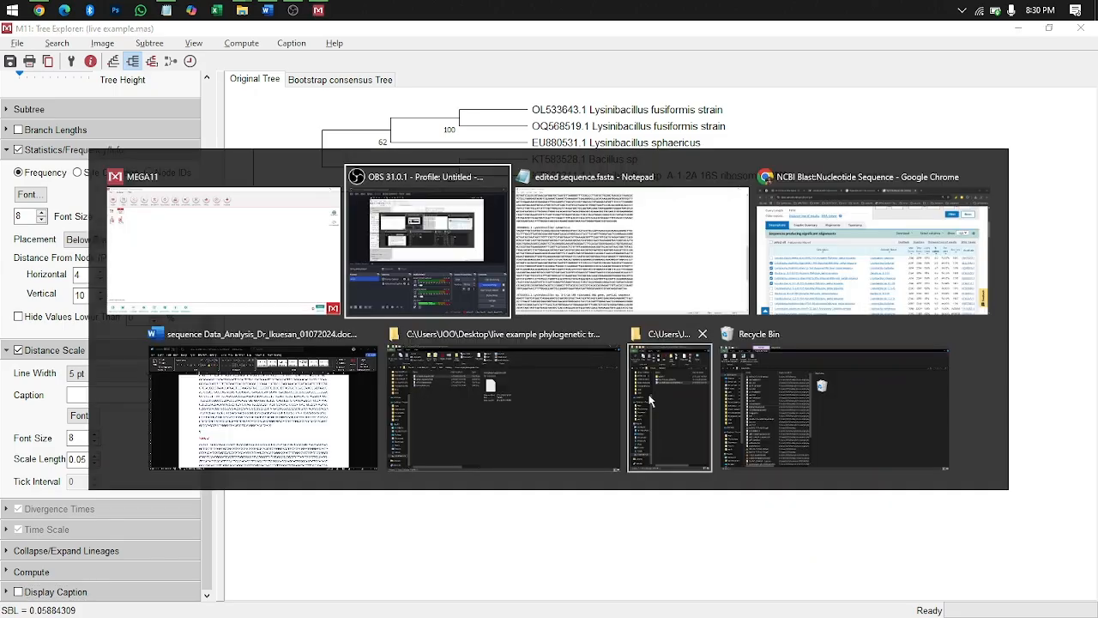
pyautogui.click(588, 264)
pyautogui.press('alt')
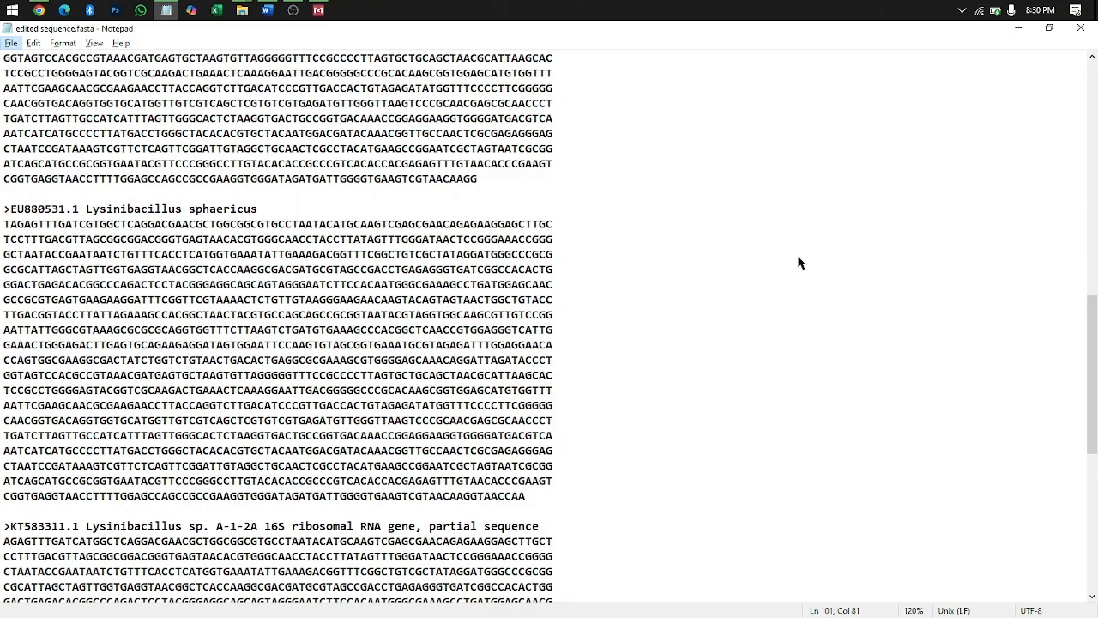
pyautogui.hotkey('alt', 'Tab')
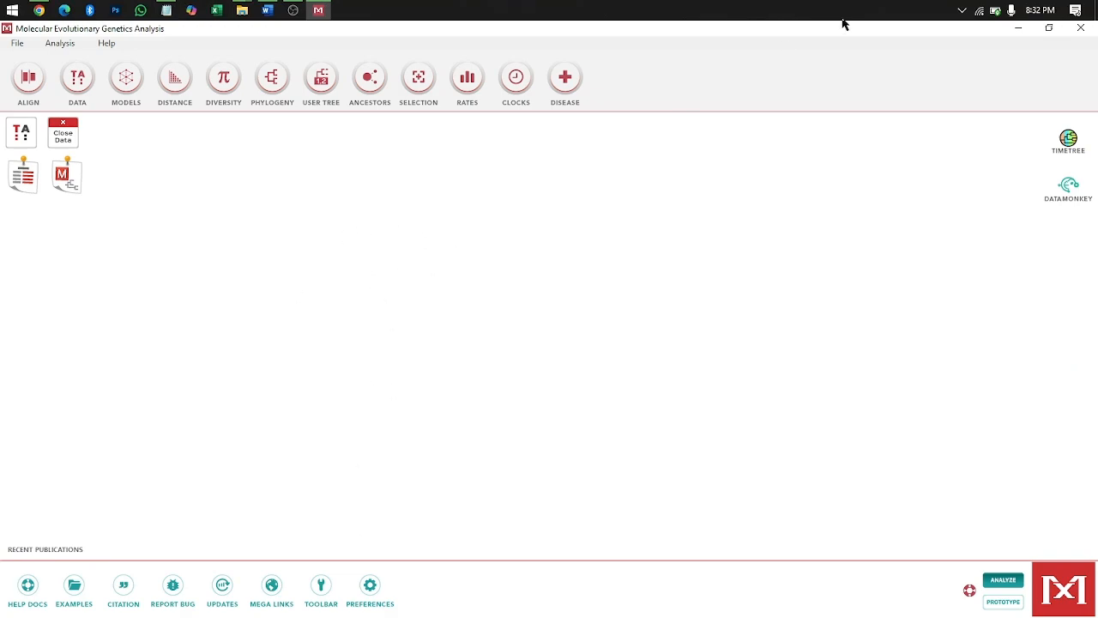
pyautogui.click(1009, 32)
pyautogui.hotkey('alt', 'Tab')
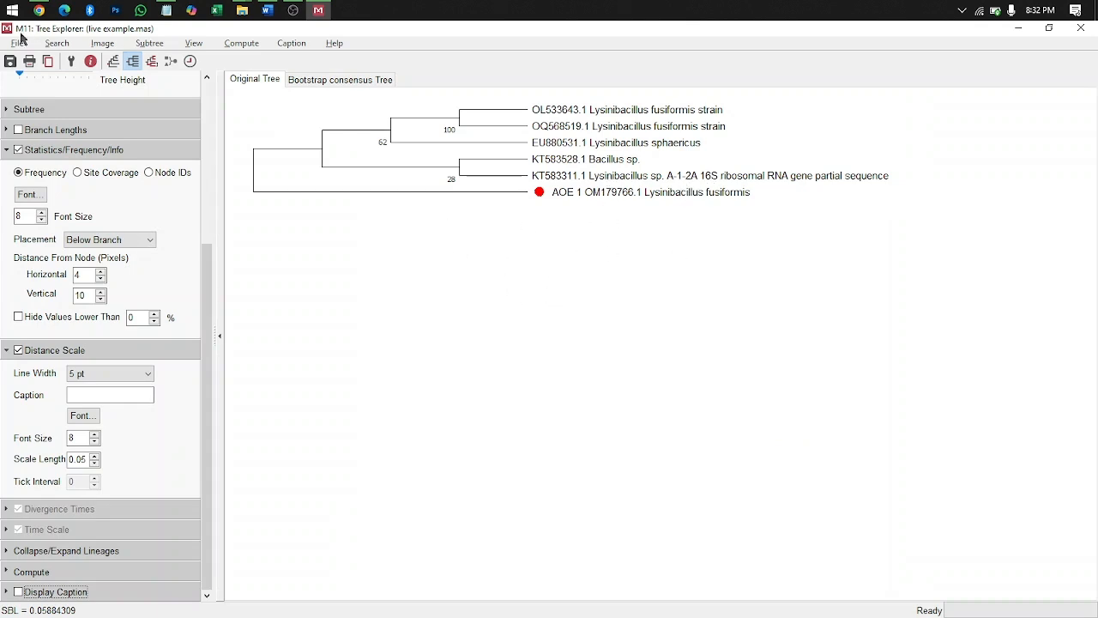
# - Export the tree as a PNG image named "live example png" in the "live example phylogenetic tree" folder on the Desktop
pyautogui.click(102, 43)
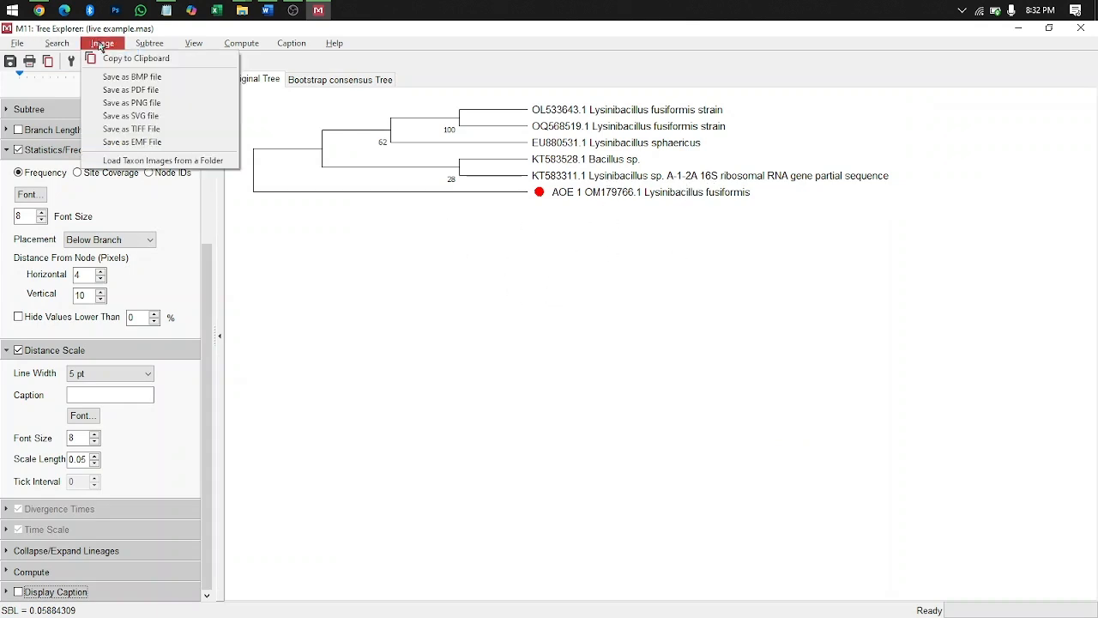
pyautogui.click(151, 103)
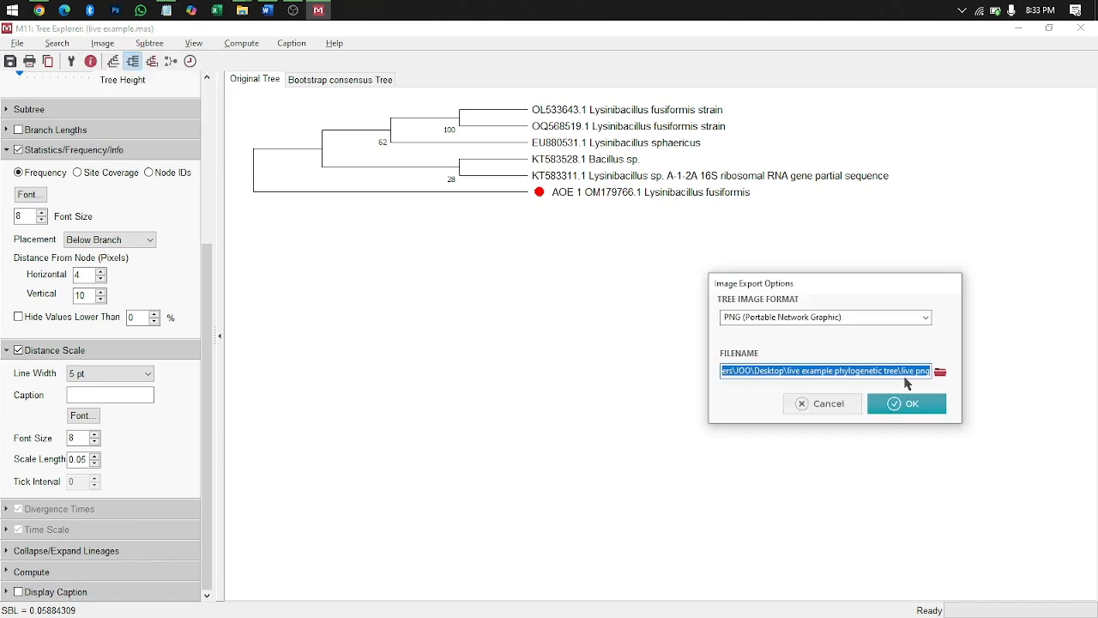
pyautogui.click(941, 371)
pyautogui.press('BackSpace')
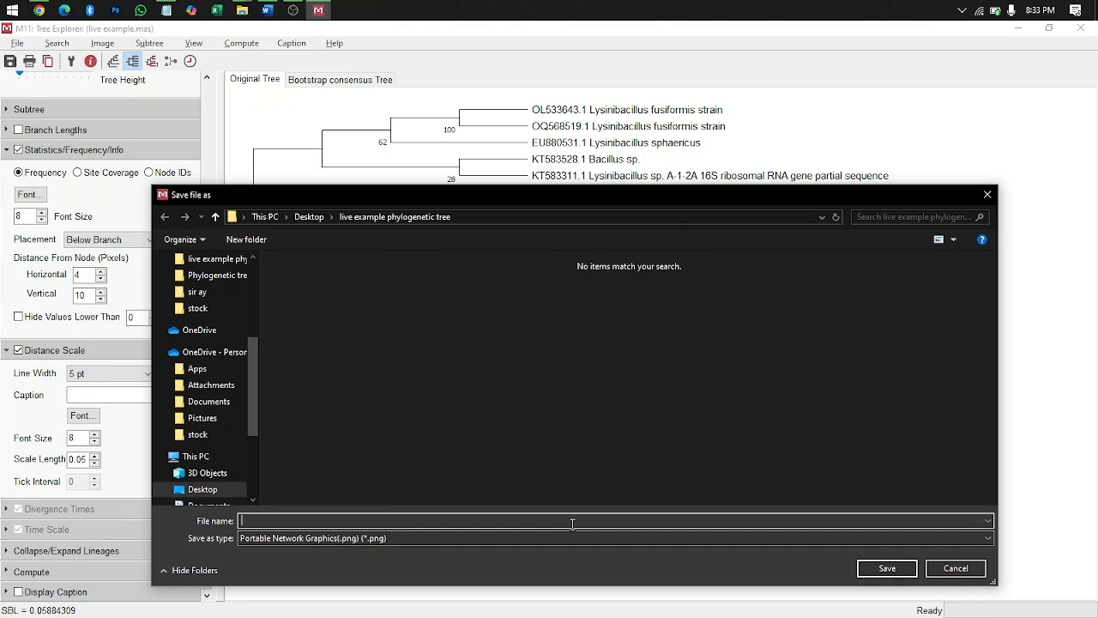
pyautogui.write('live')
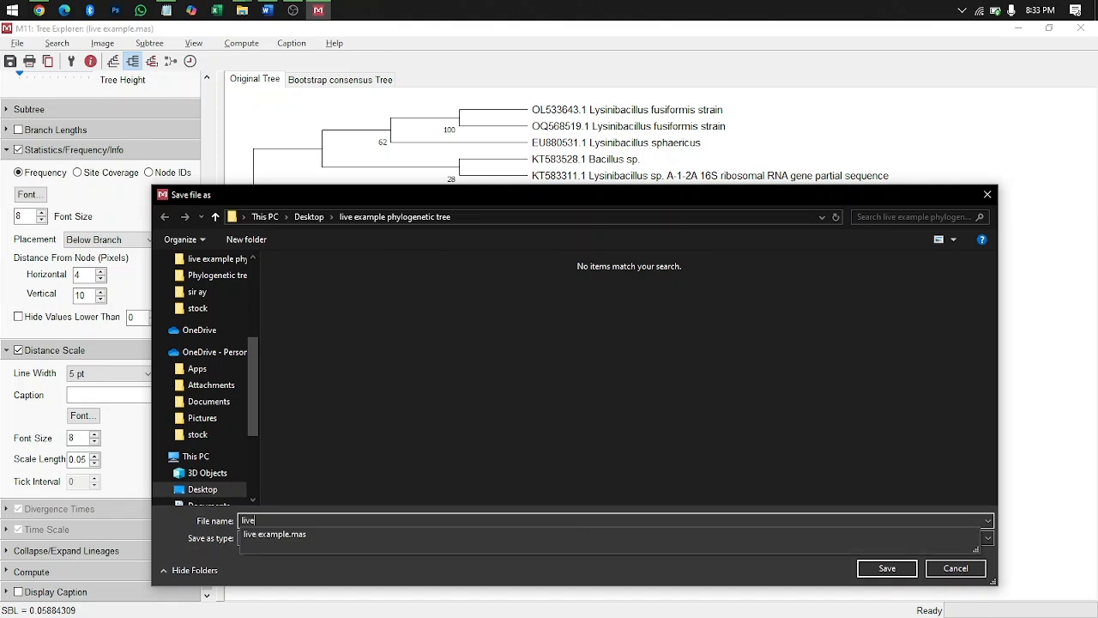
pyautogui.write(' exple')
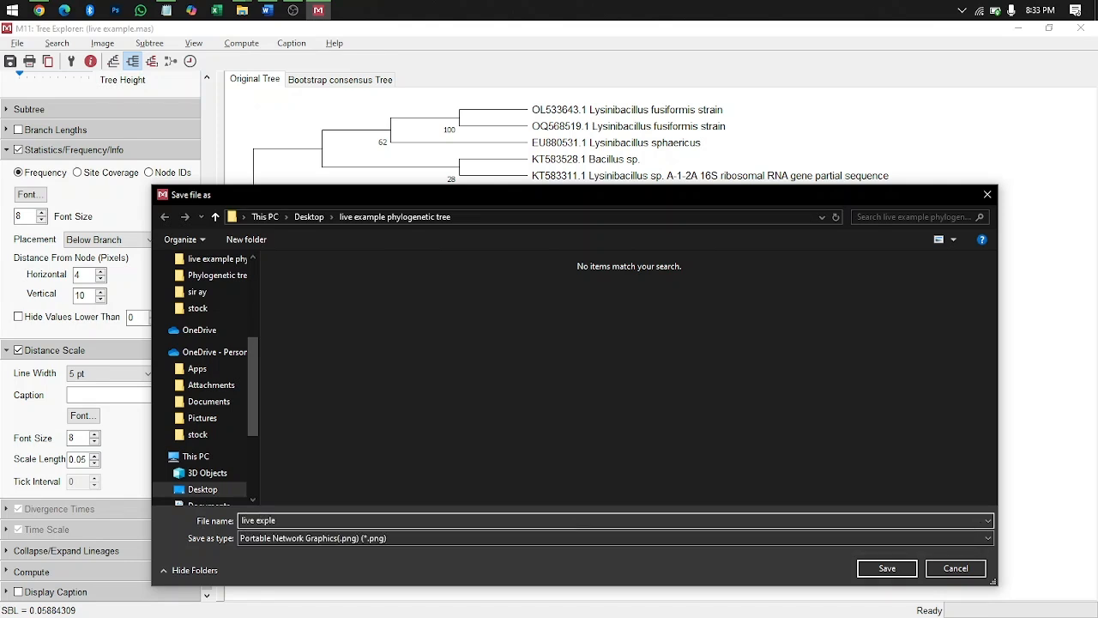
pyautogui.press('BackSpace')
pyautogui.write('amapl')
pyautogui.press('BackSpace')
pyautogui.press('BackSpace')
pyautogui.write('ple ng')
pyautogui.click(897, 575)
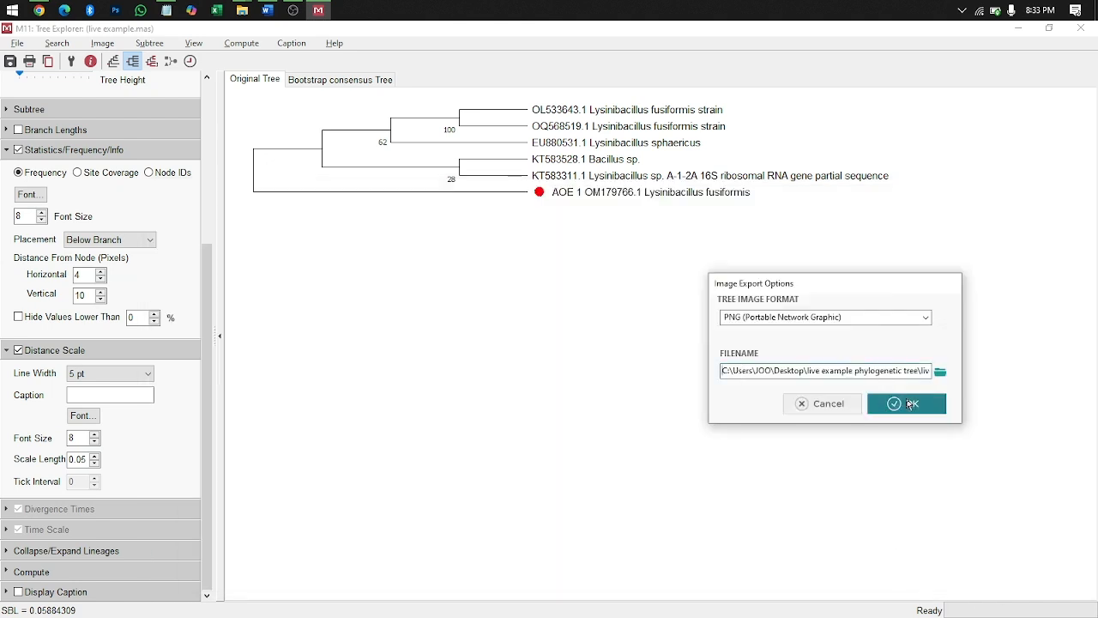
pyautogui.click(909, 404)
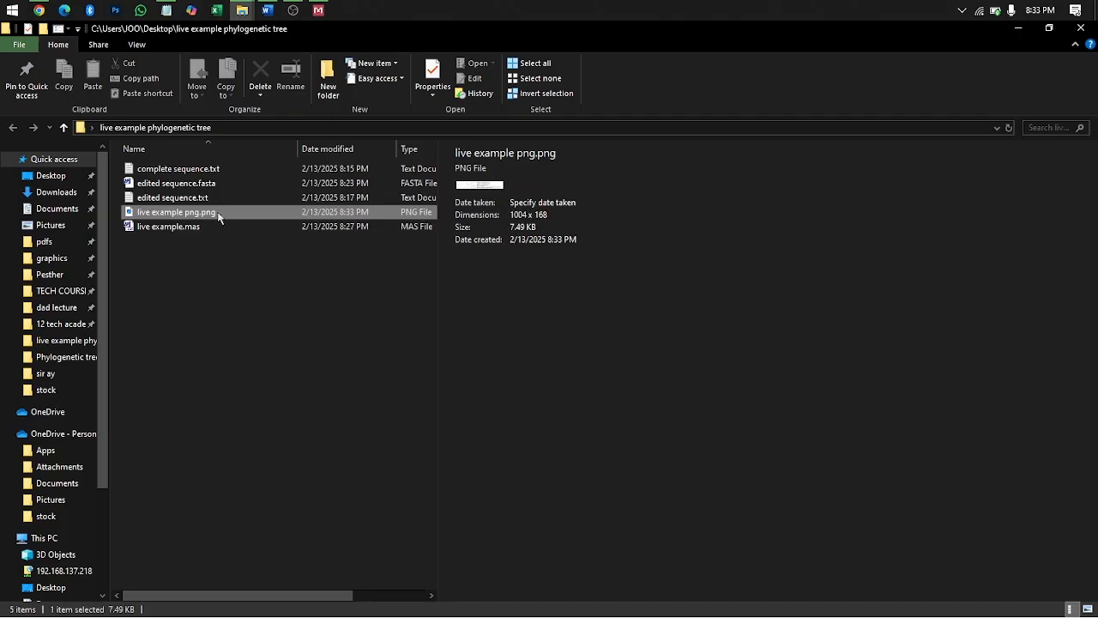
# - Open "live example png.png" from File Explorer to check the exported tree, close the image, and return to the Tree Explorer
pyautogui.doubleClick(219, 215)
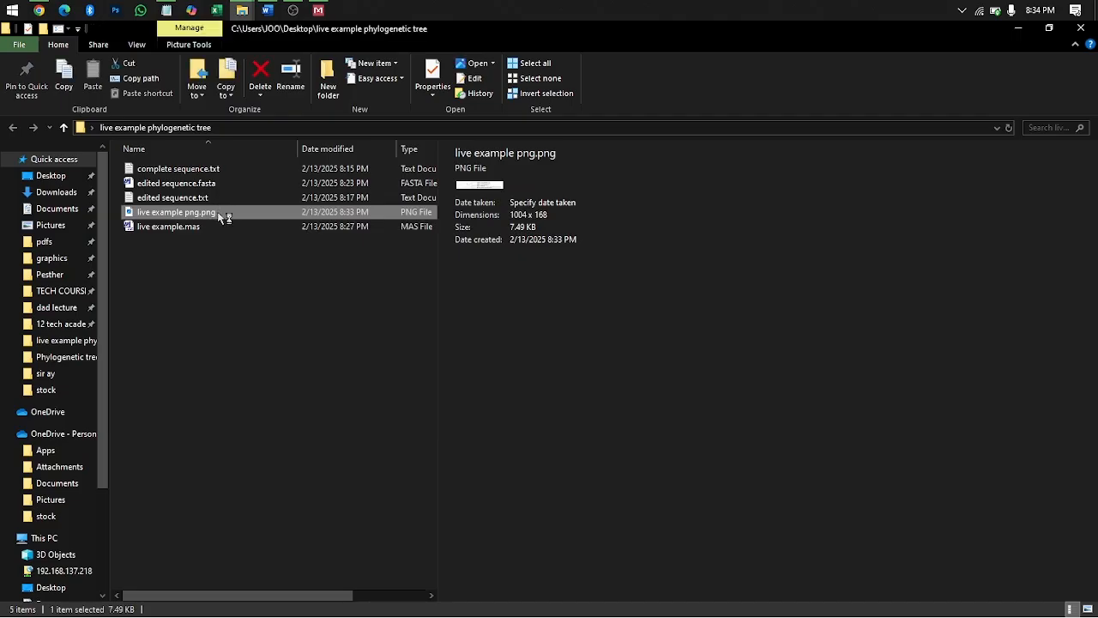
pyautogui.click(293, 11)
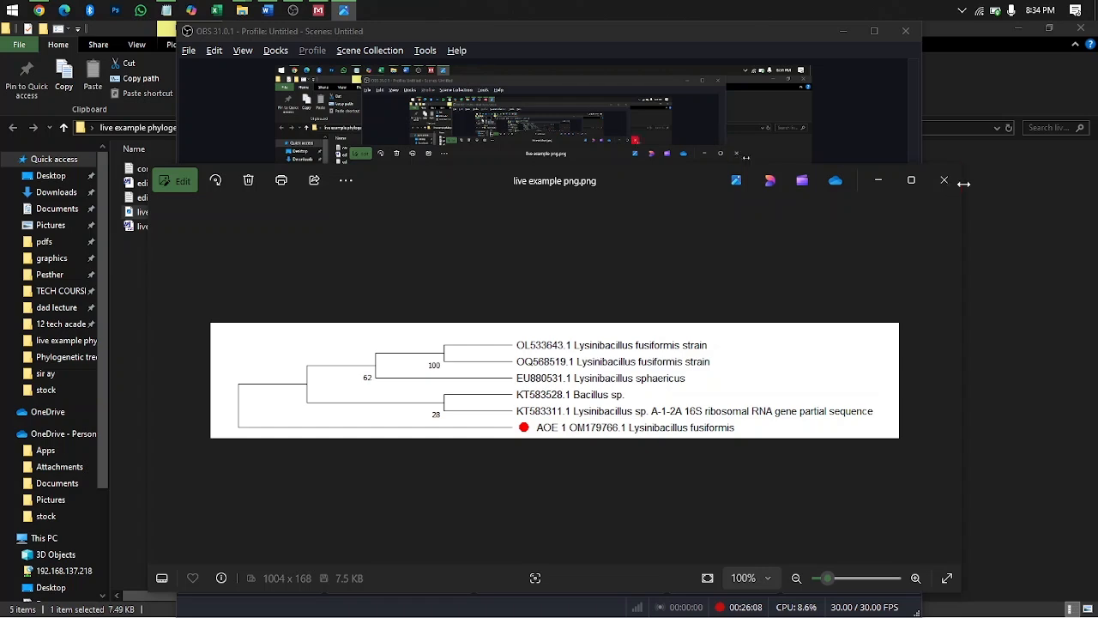
pyautogui.click(944, 182)
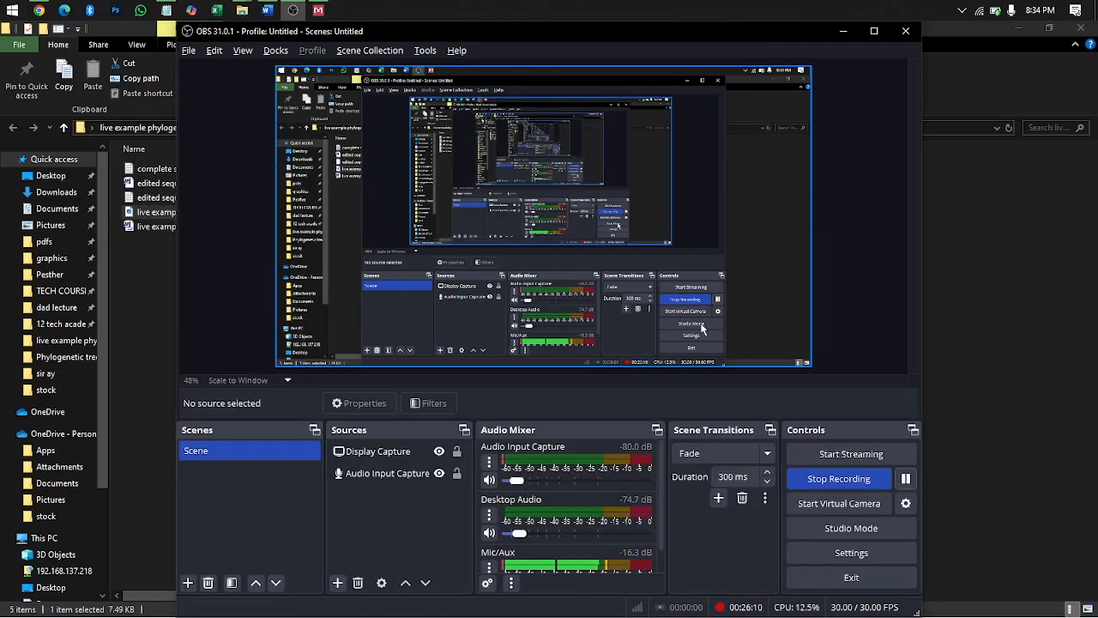
pyautogui.hotkey('alt', 'Tab')
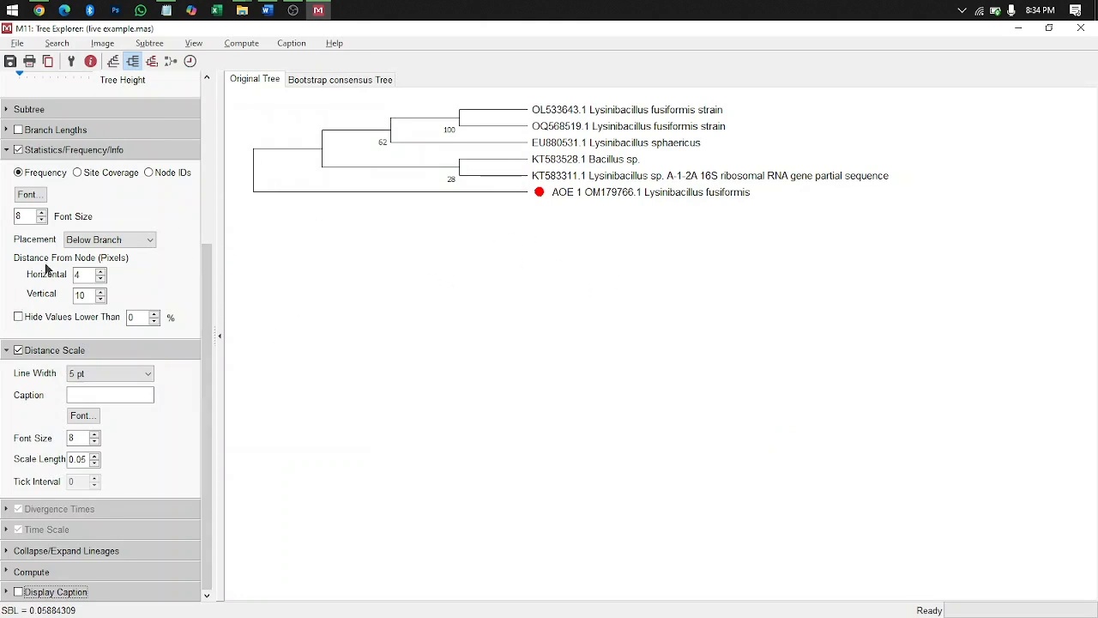
pyautogui.scroll(1, 45, 269)
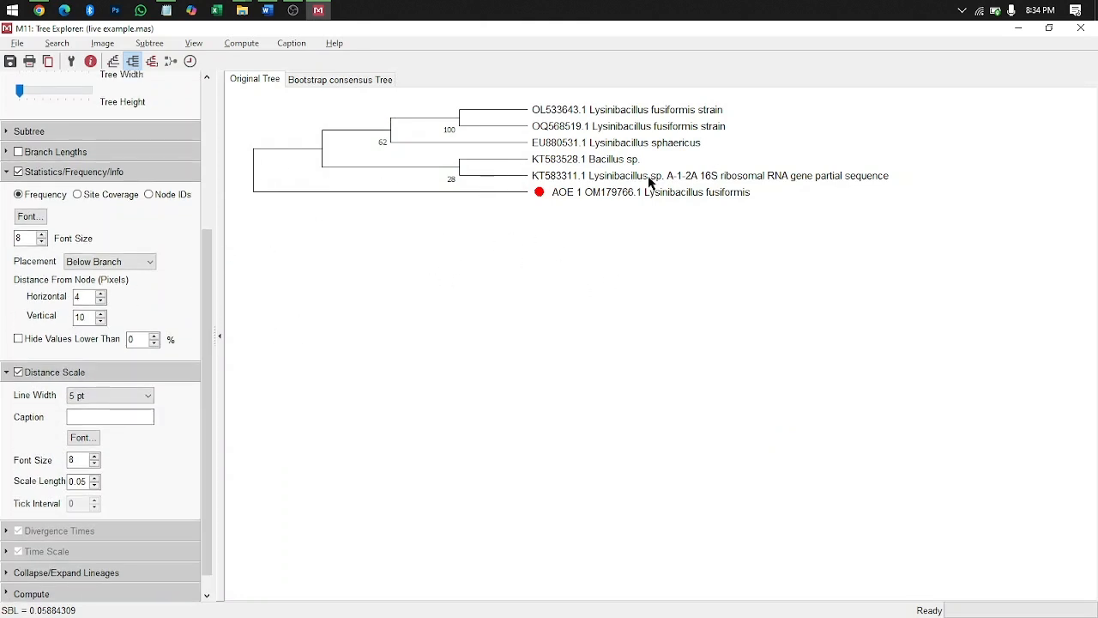